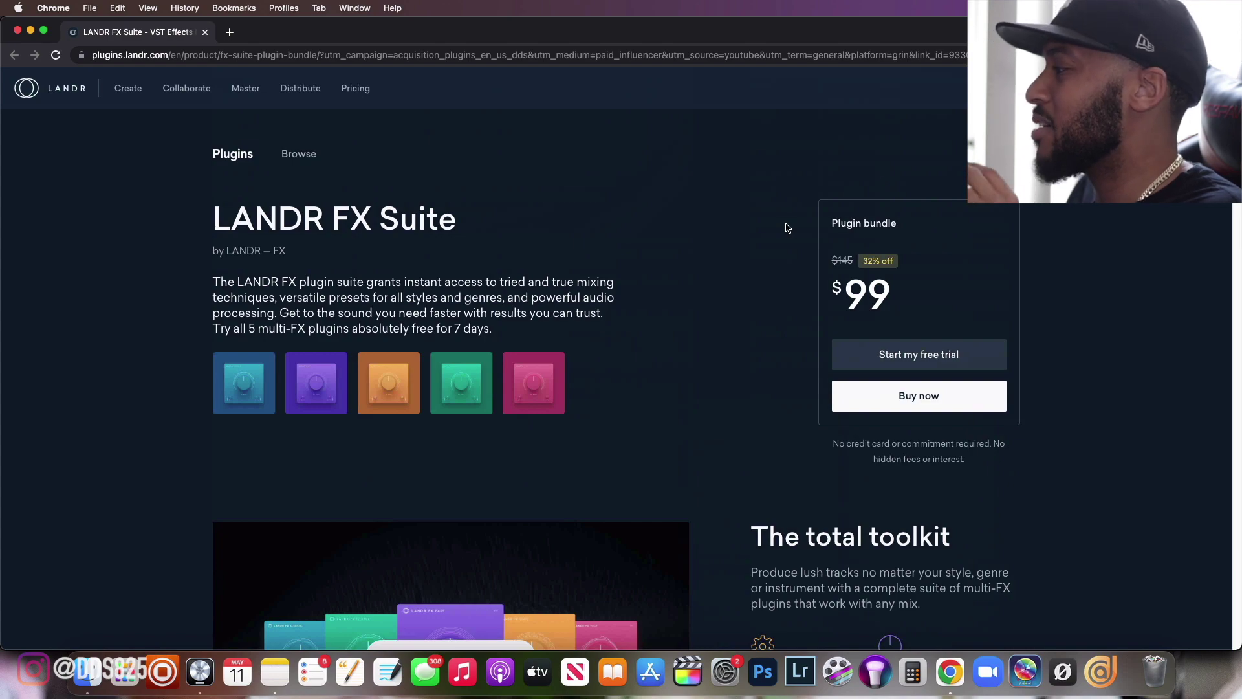
Scroll the LANDR product page to the Acoustic, Electric, Bass, Beats and Voice plugin cards.
scroll(795, 224, "down", 10)
scroll(1091, 253, "down", 15)
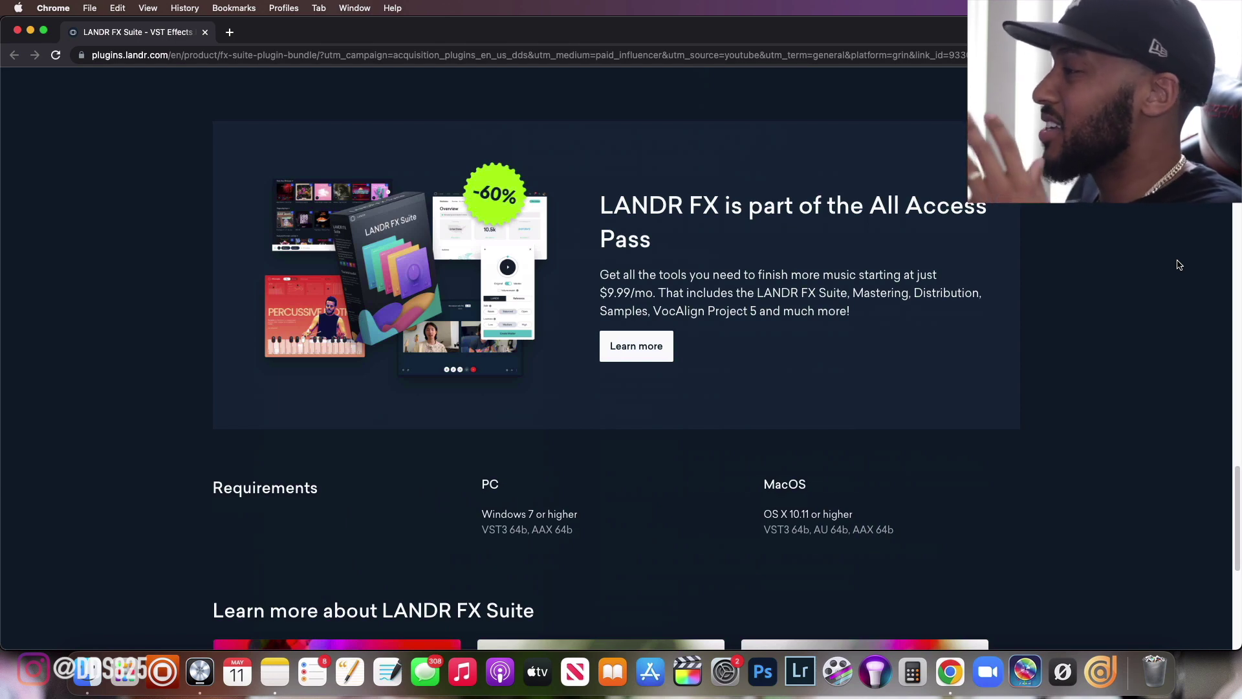
scroll(1171, 266, "down", 5)
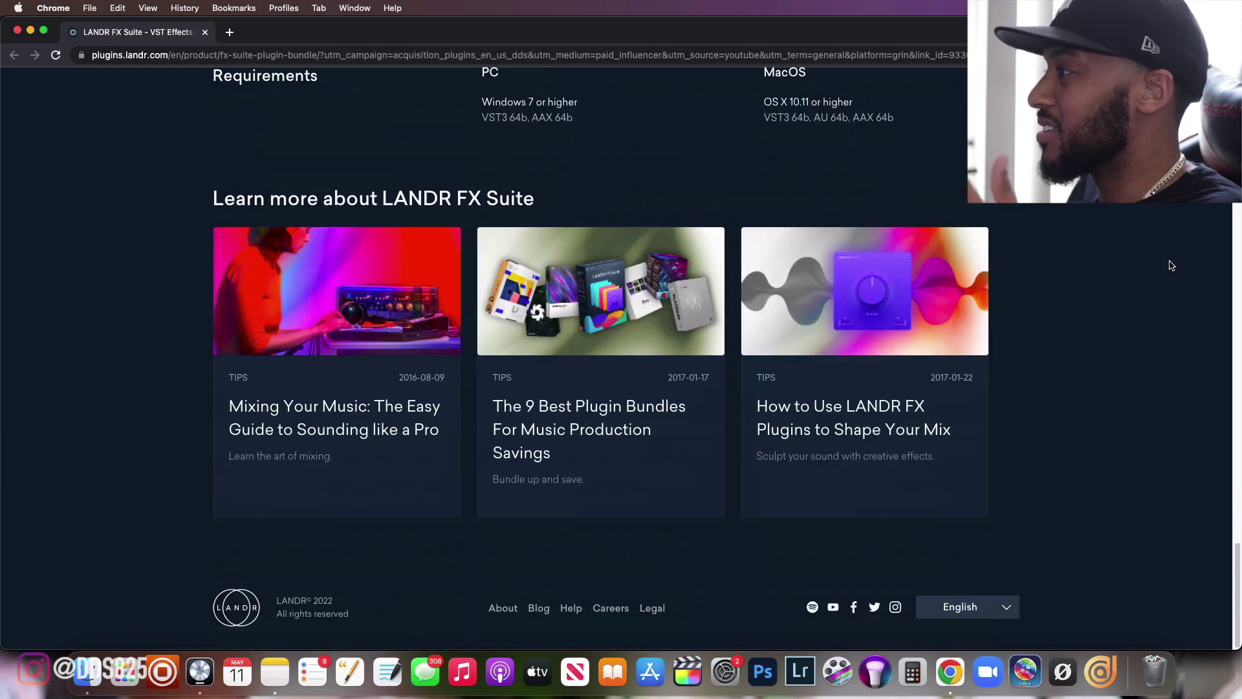
scroll(1154, 266, "up", 20)
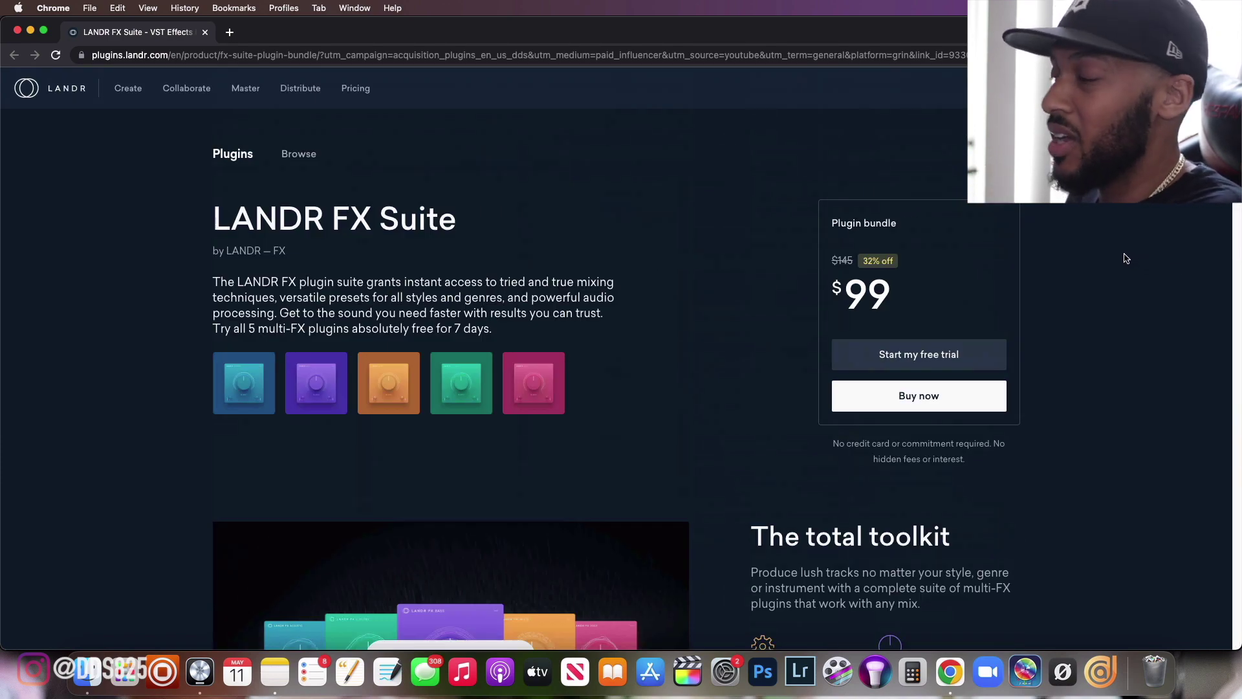
scroll(1112, 261, "down", 1)
scroll(1108, 260, "up", 1)
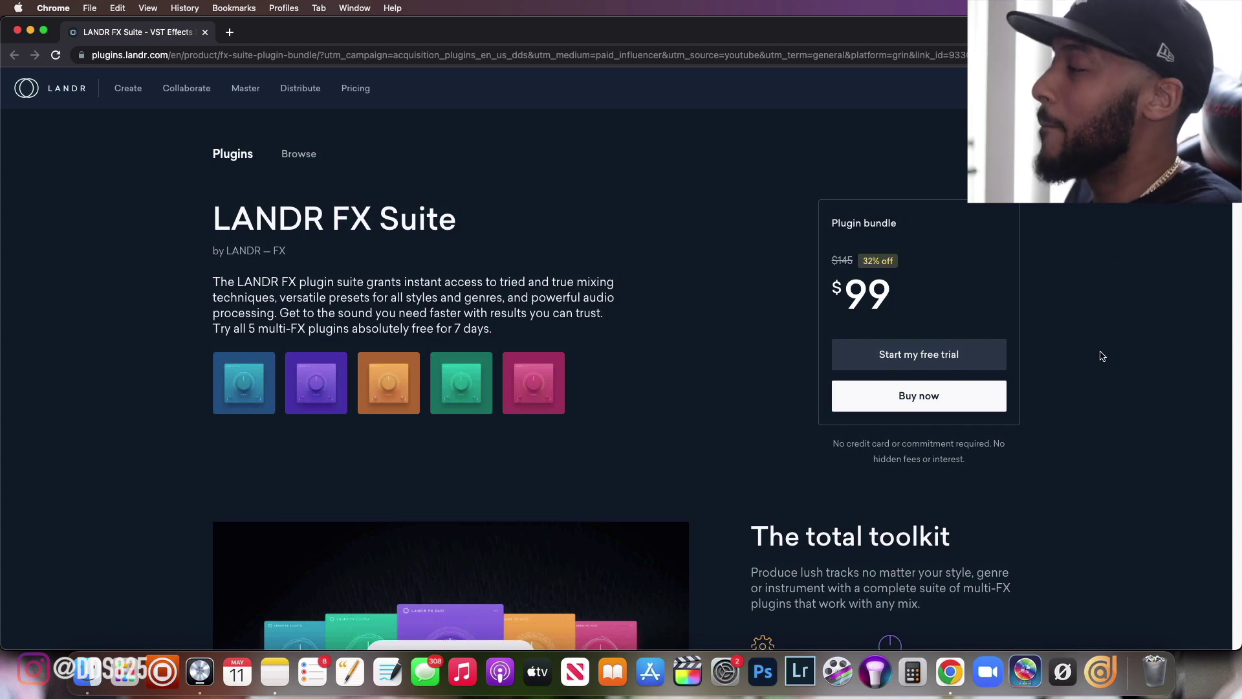
scroll(754, 291, "down", 7)
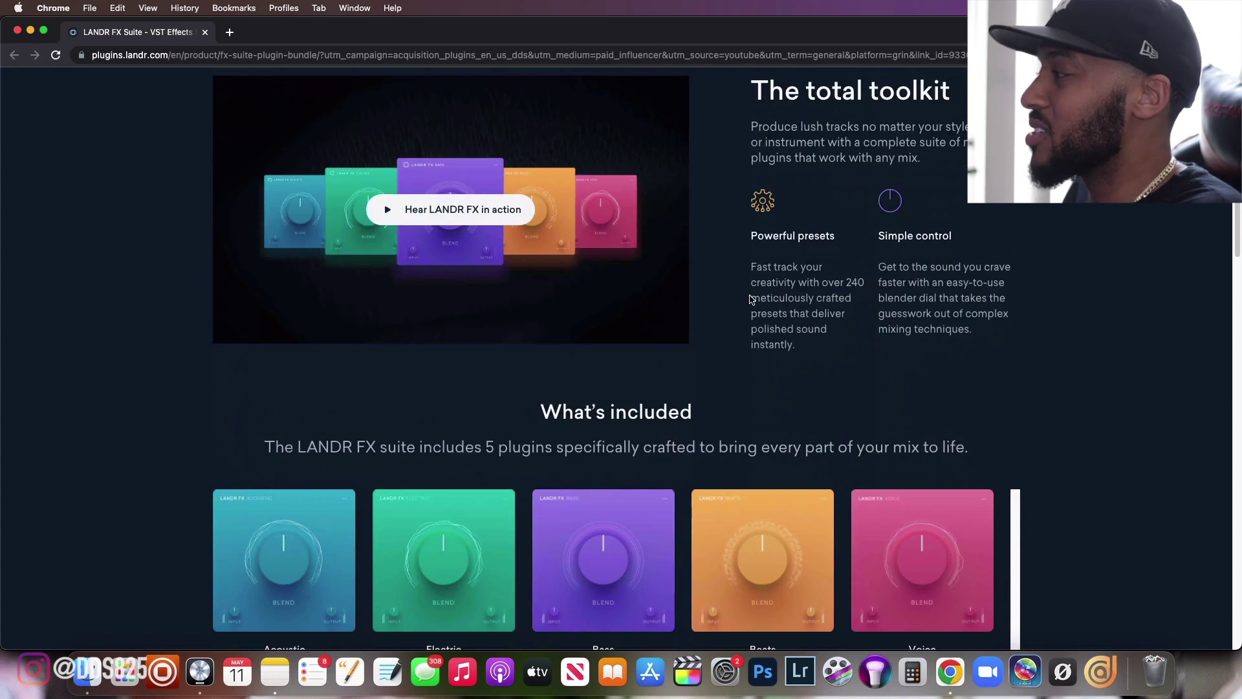
scroll(675, 317, "down", 2)
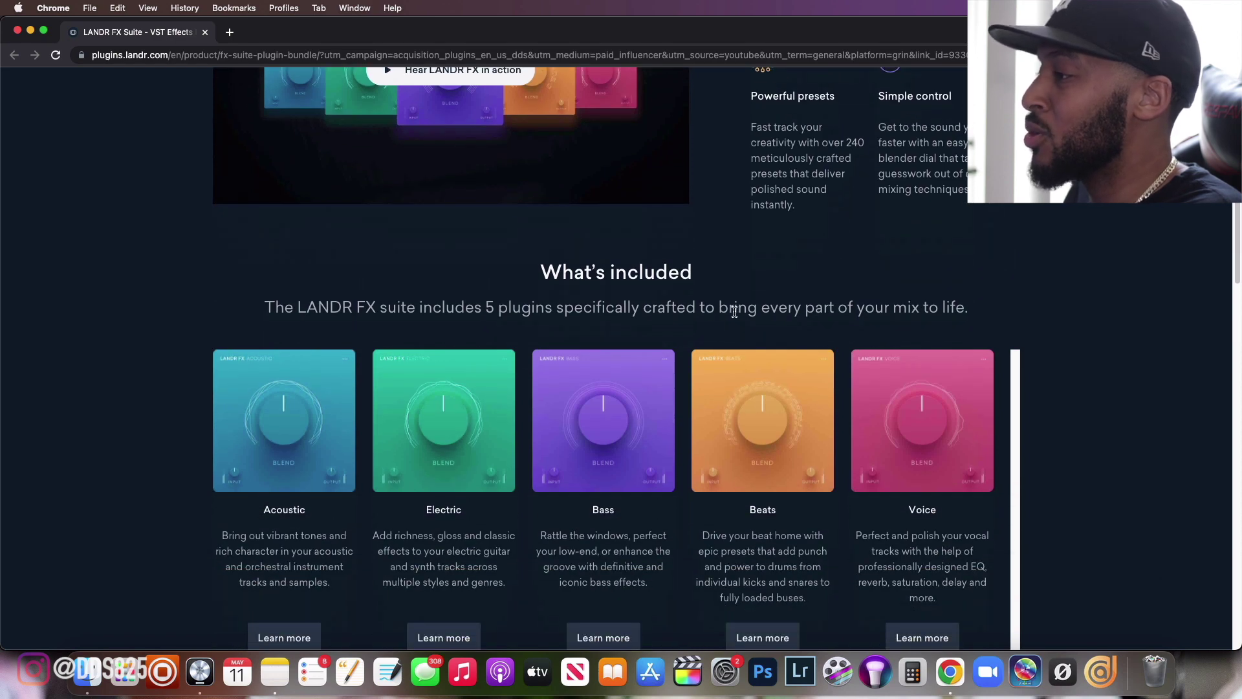
scroll(621, 304, "down", 1)
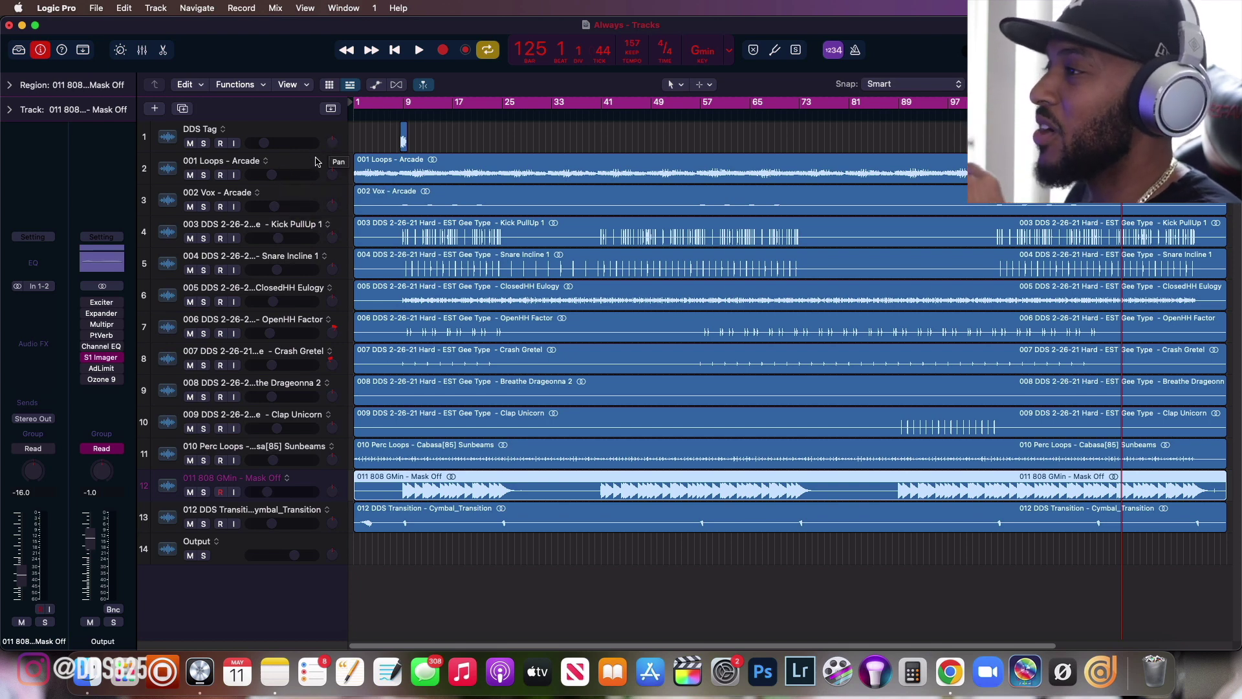
Solo 001 Loops - Arcade, play it from bar 1, and set a cycle from bar 9 to 17.
left_click(203, 175)
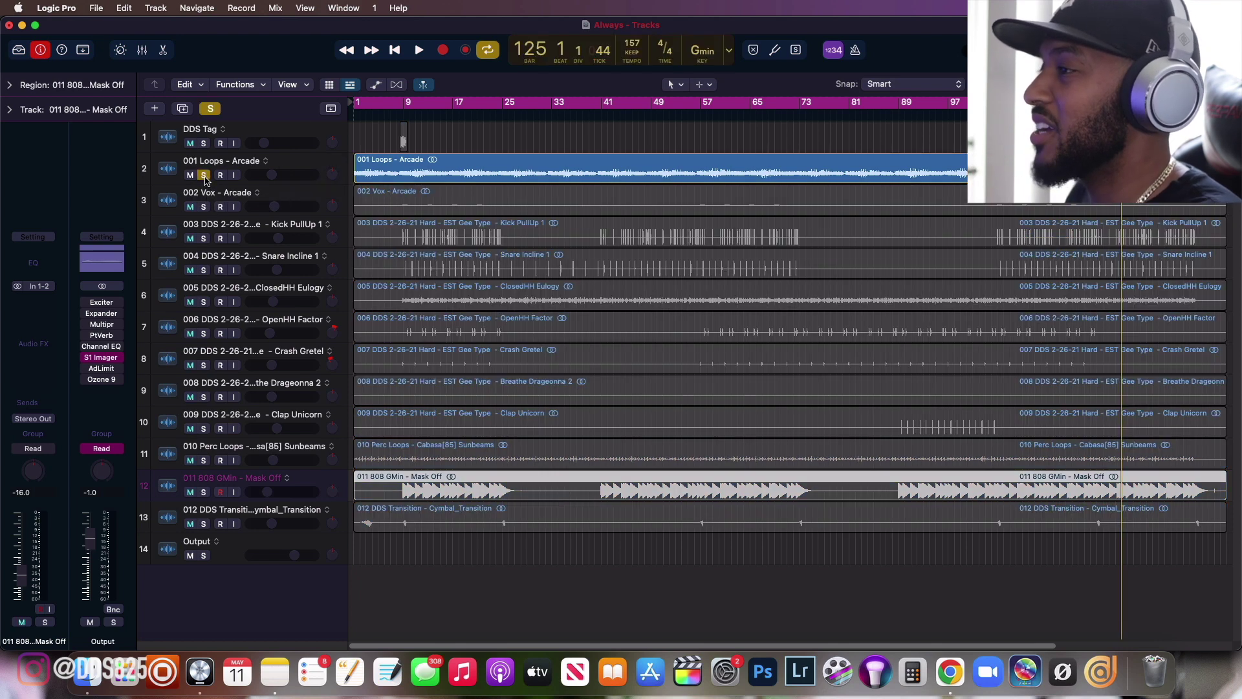
left_click(414, 51)
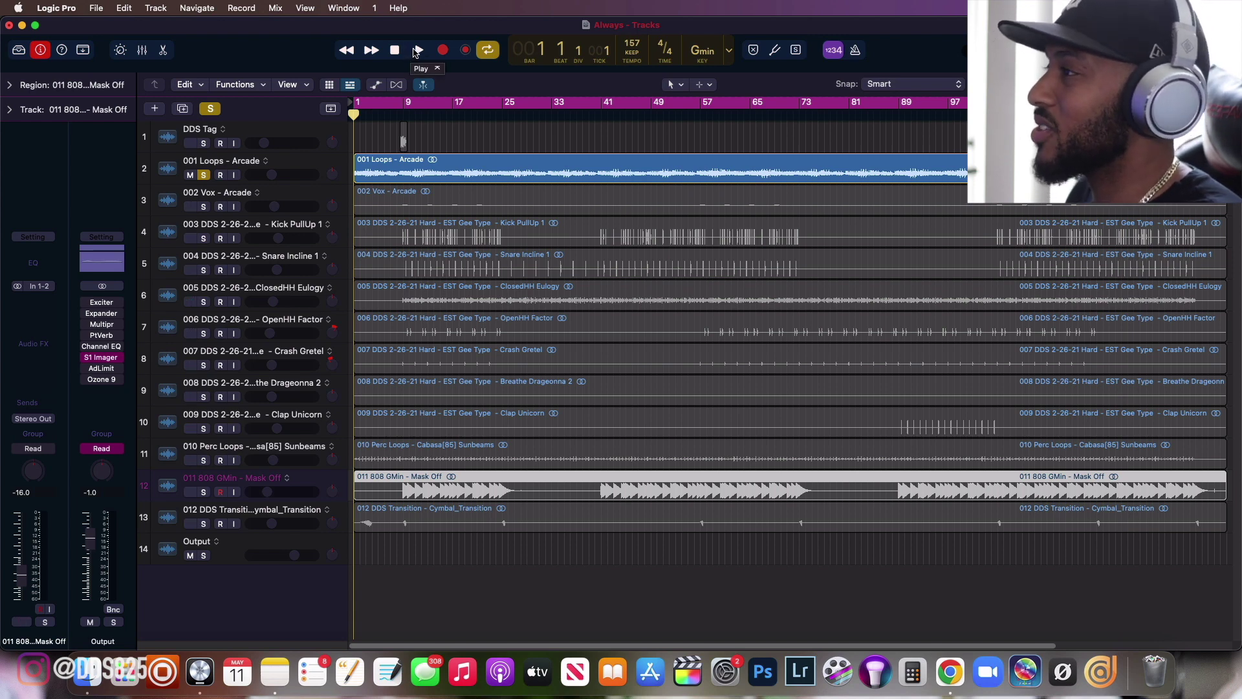
left_click(418, 51)
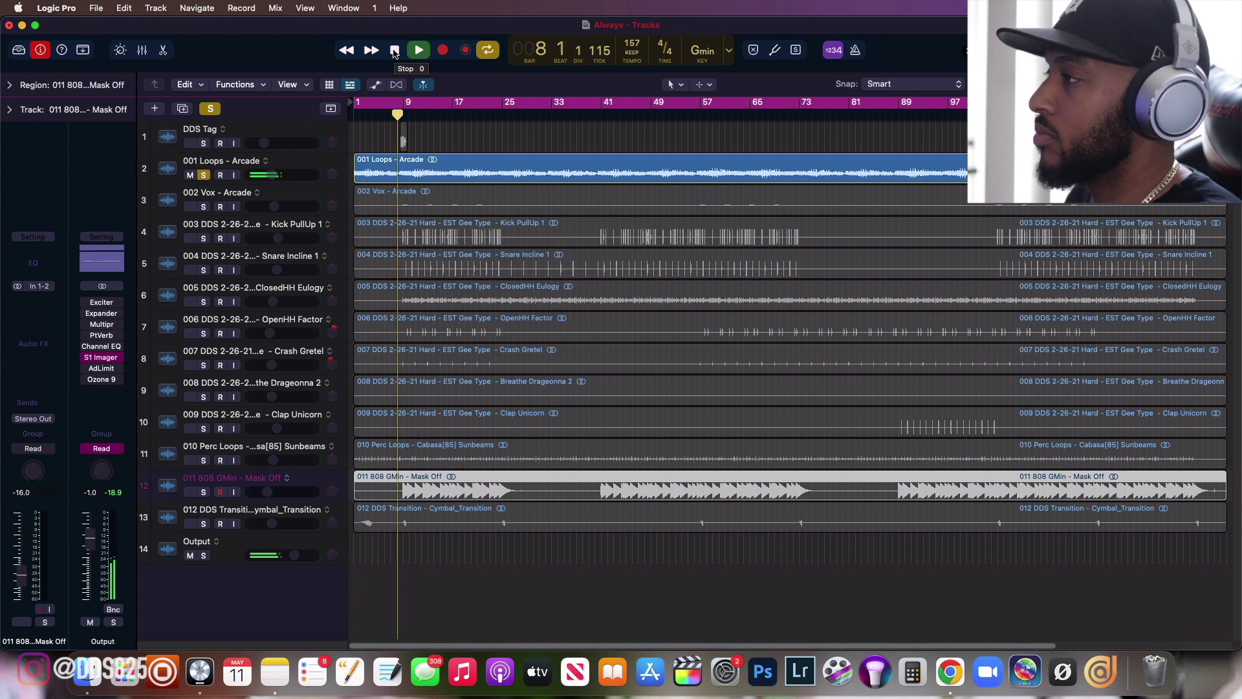
left_click(397, 51)
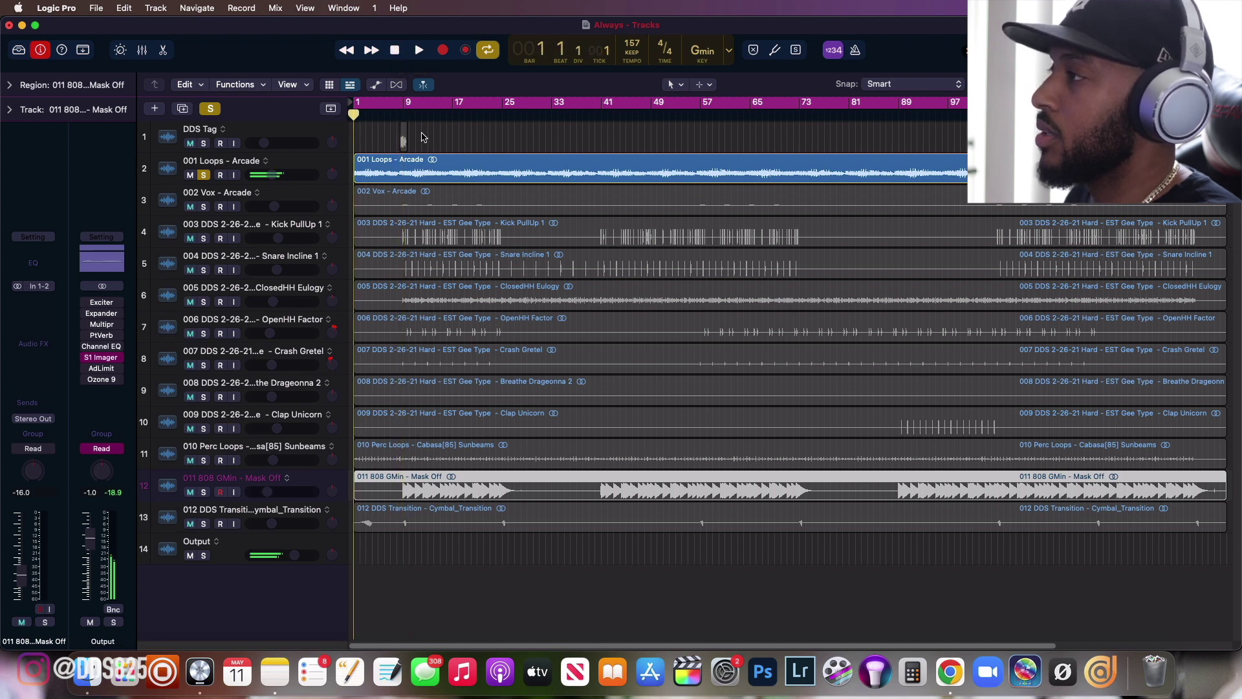
left_click(411, 101)
left_click_drag(408, 102, 502, 104)
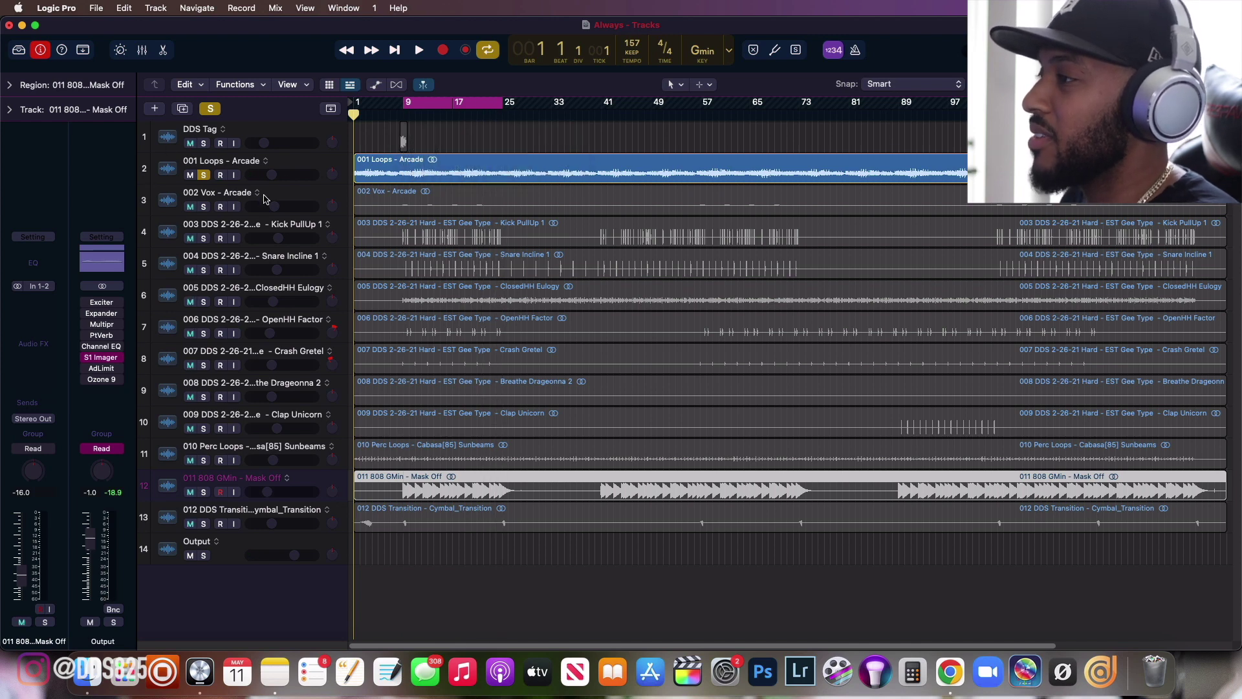
Insert LANDR FX Electric in stereo on the 011 808 GMin - Mask Off channel's Audio FX slot.
left_click(31, 308)
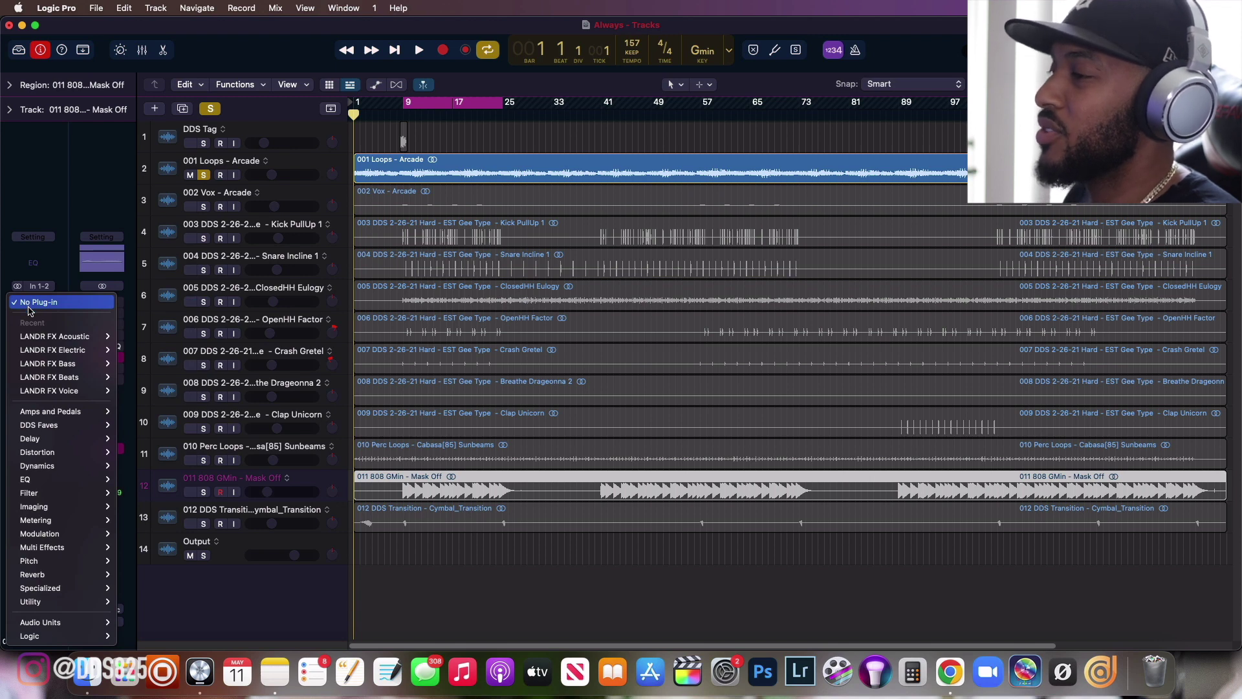
mouse_move(64, 350)
left_click(131, 352)
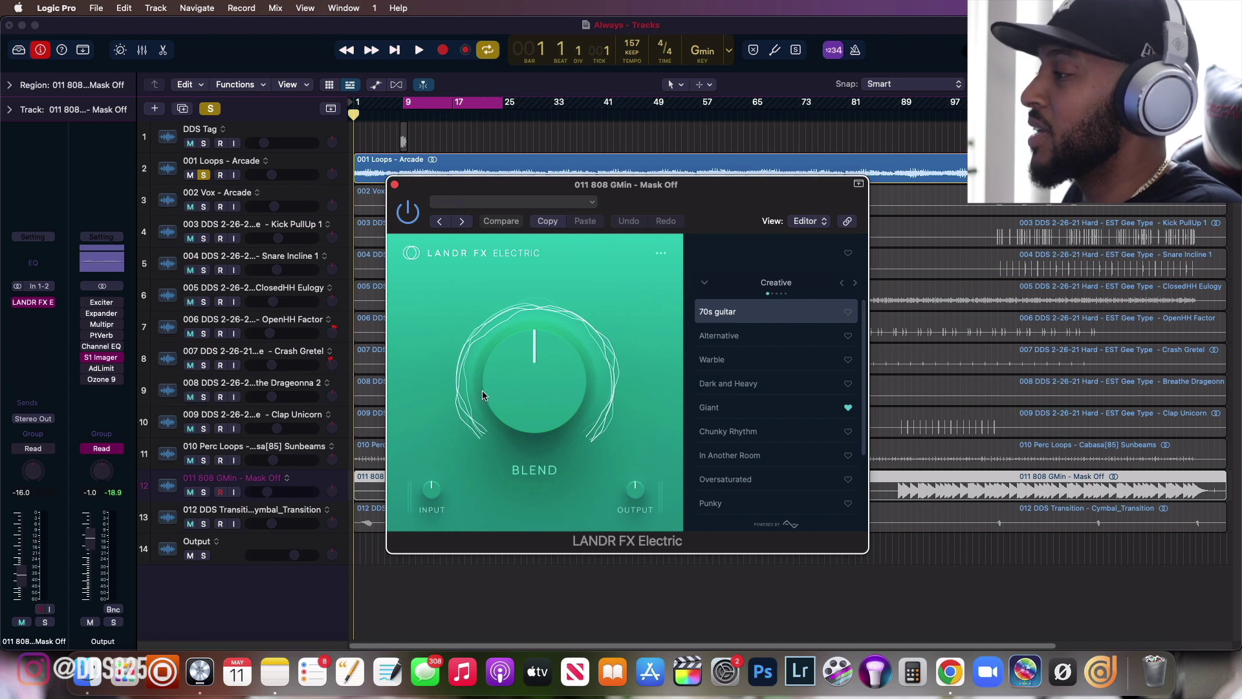
mouse_move(483, 394)
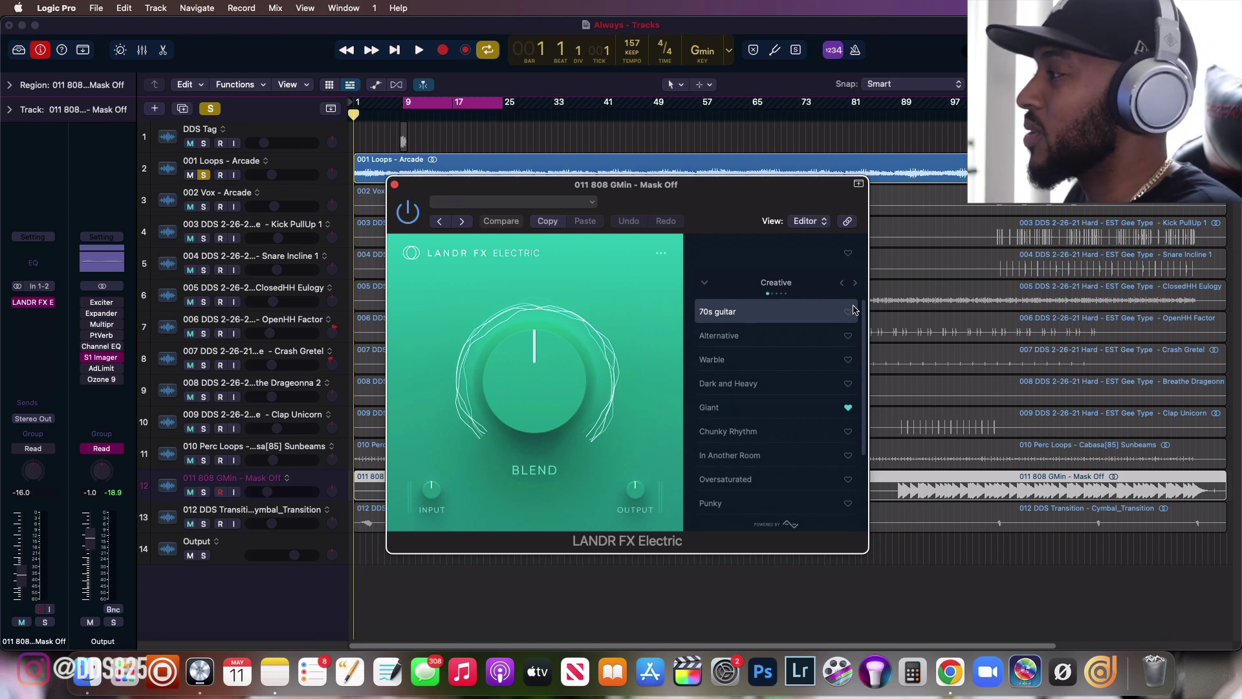
left_click(663, 253)
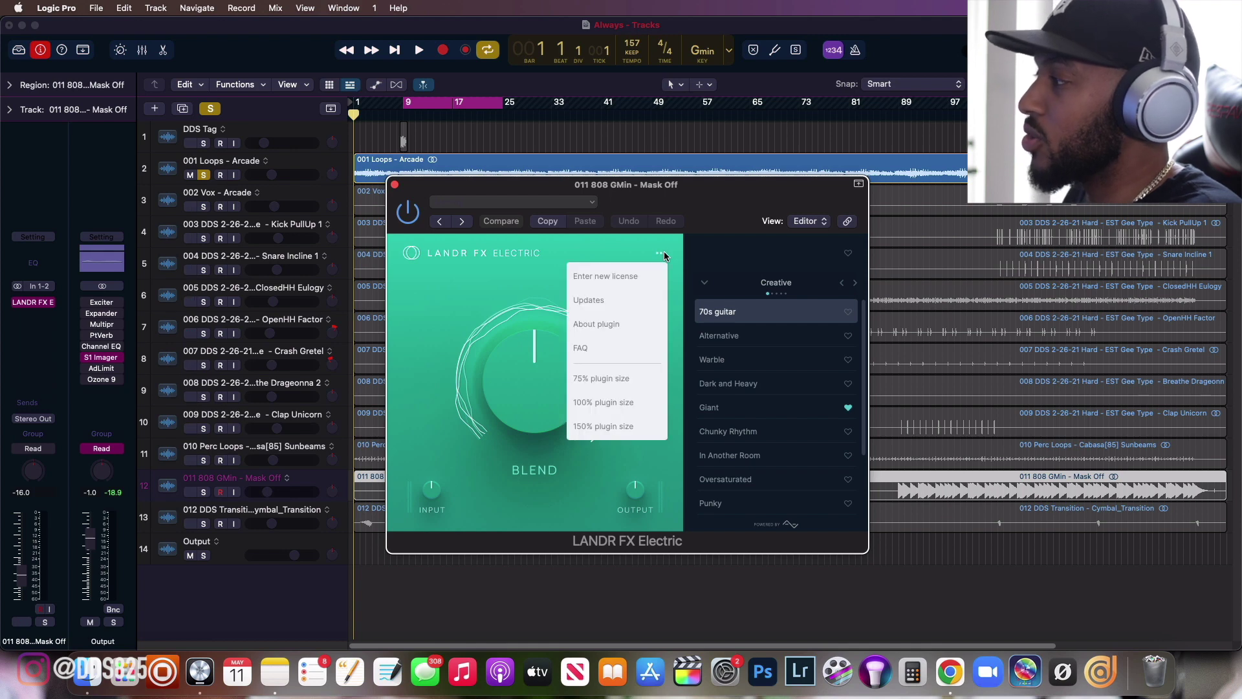
left_click(690, 290)
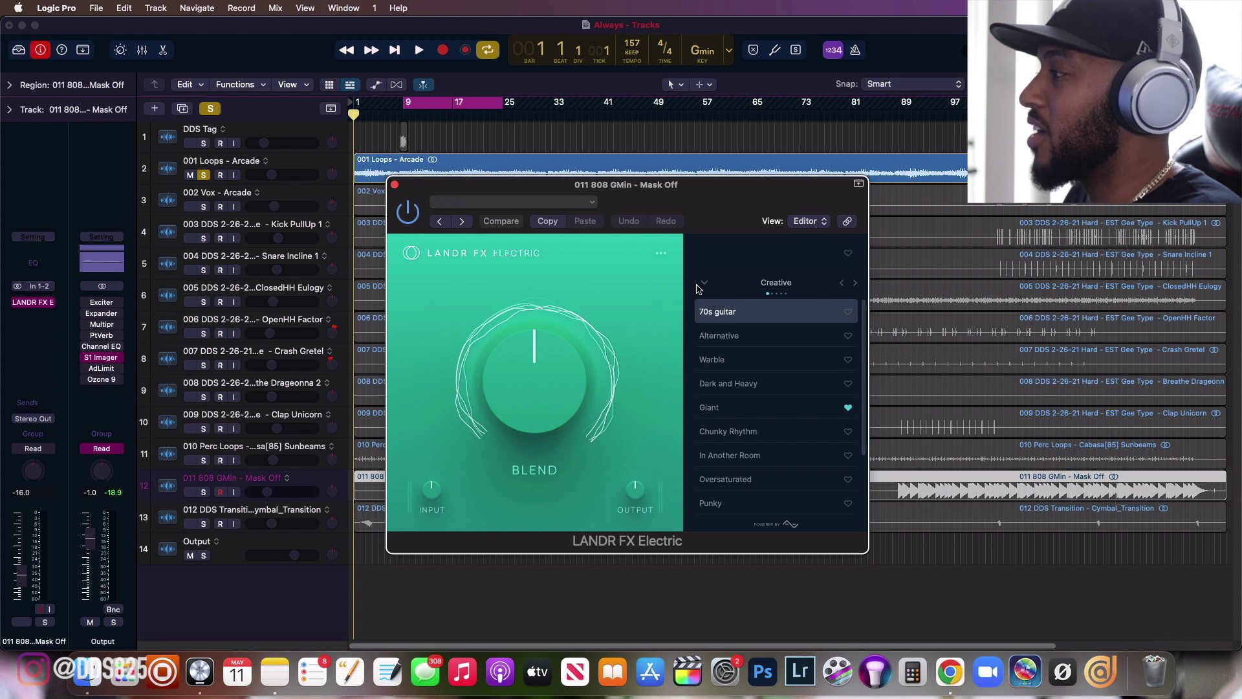
left_click(855, 282)
left_click(842, 284)
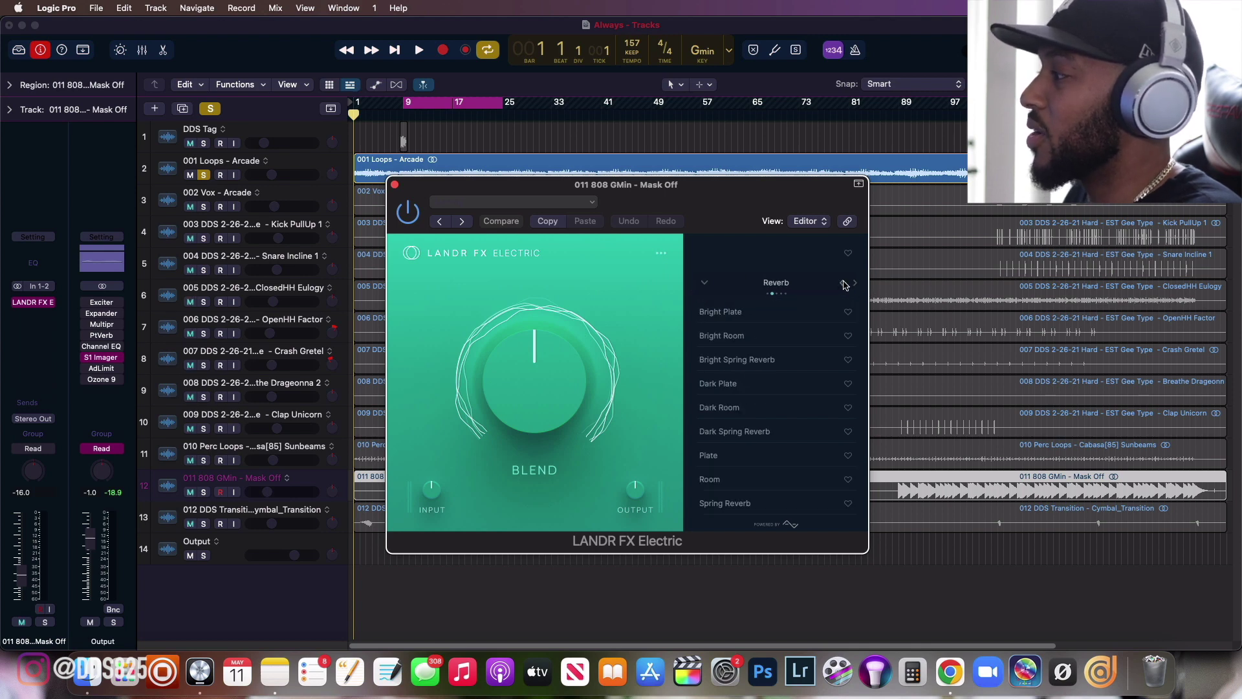
left_click(706, 286)
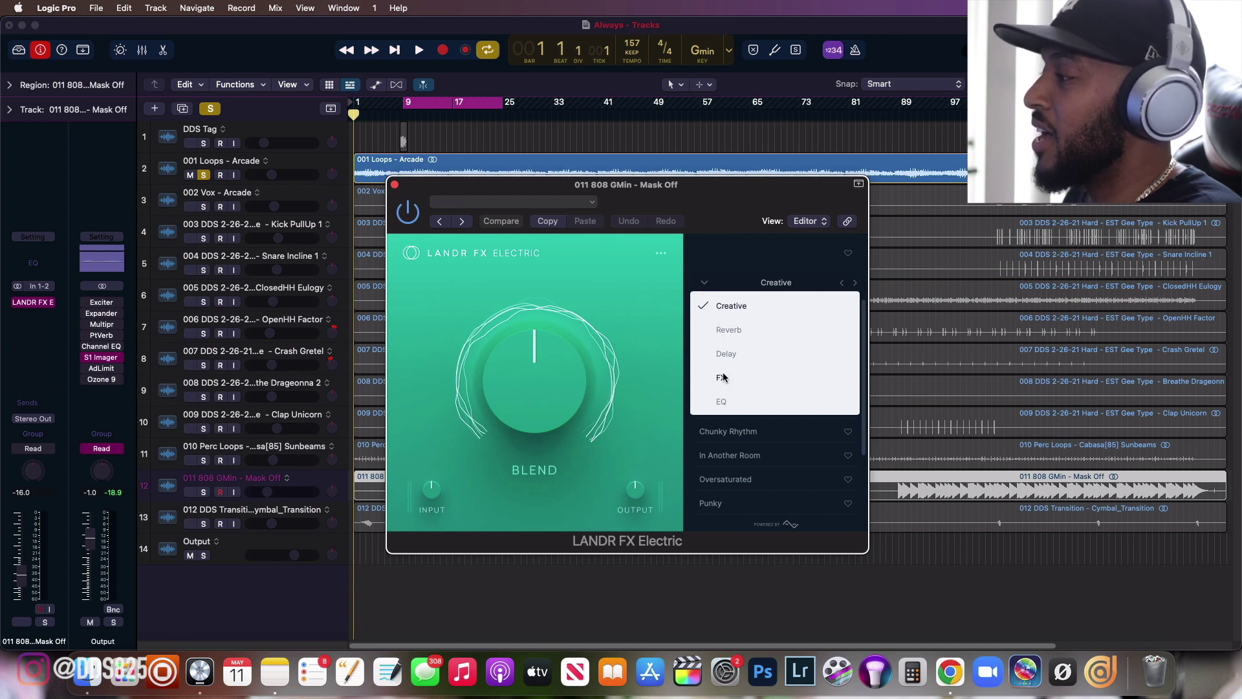
left_click(736, 260)
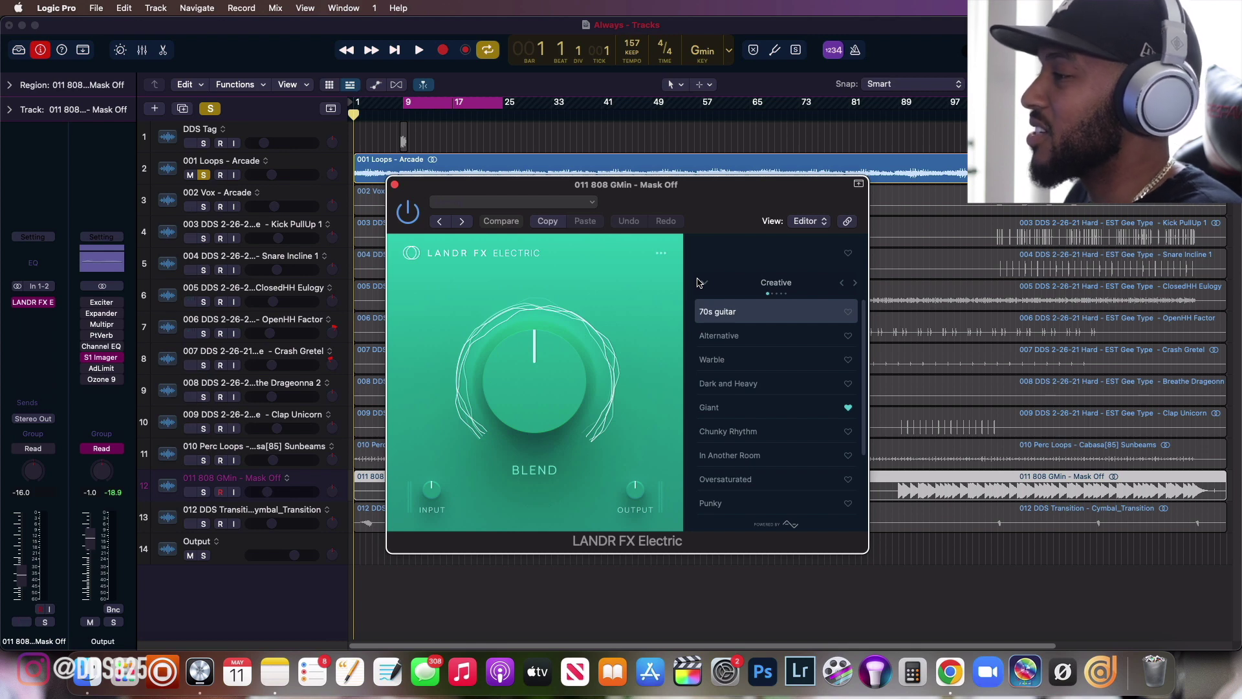
left_click(536, 201)
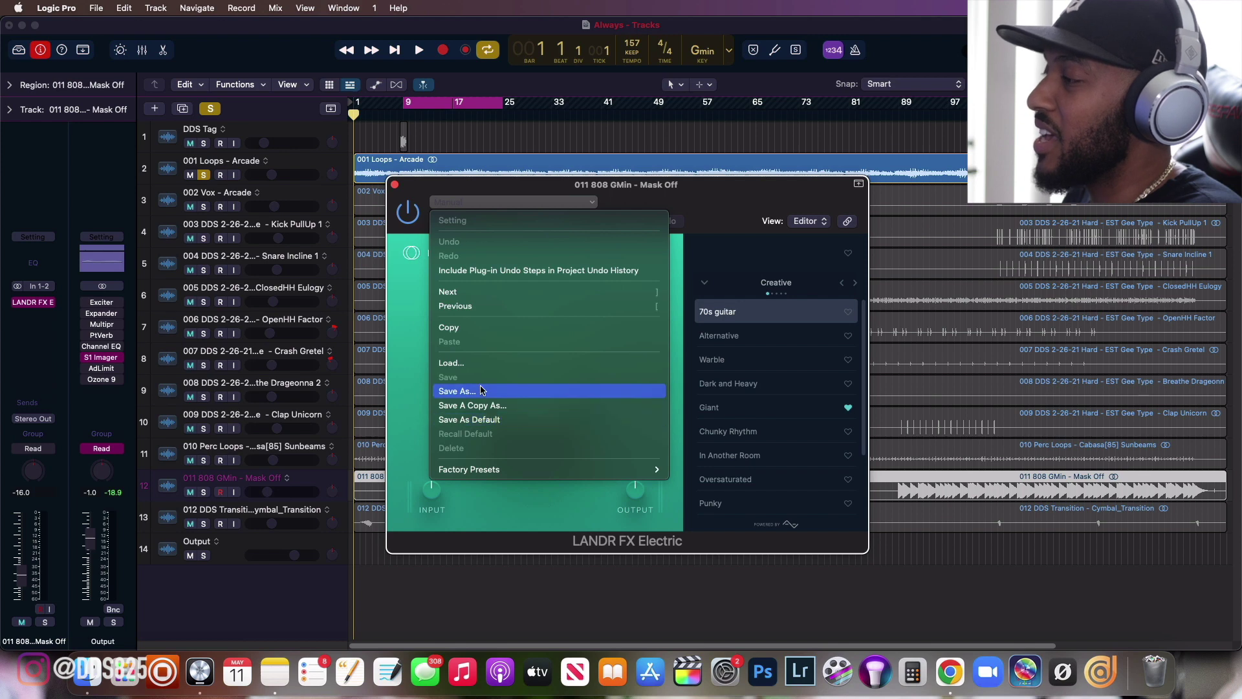
left_click(547, 201)
mouse_move(519, 476)
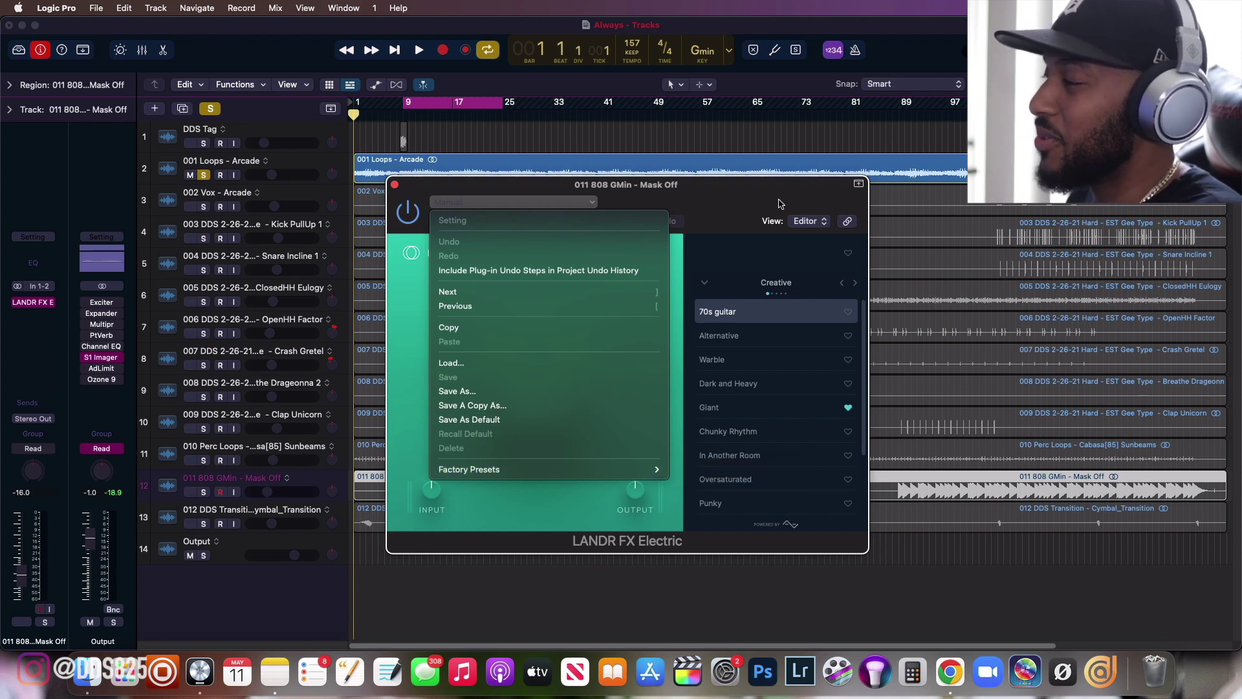
left_click(731, 224)
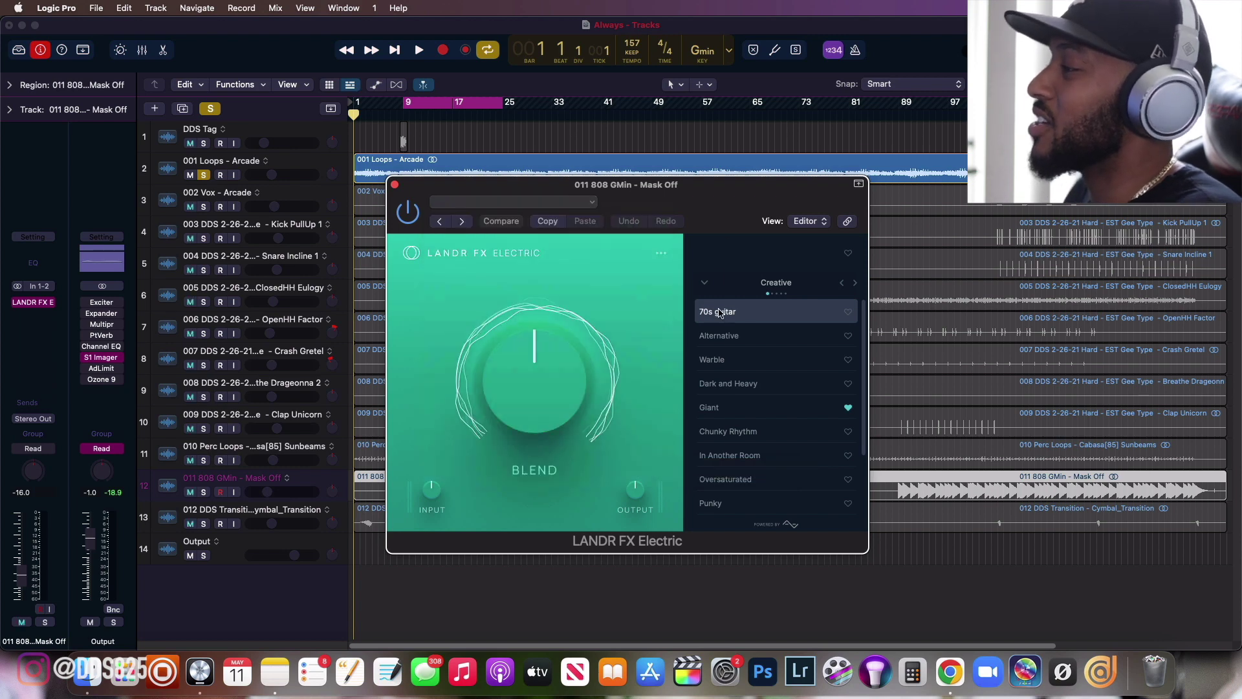
Audition Alternative, Warble, Dark and Heavy and Giant, then settle on Space Guitar at about 28% blend.
left_click(418, 50)
left_click(511, 167)
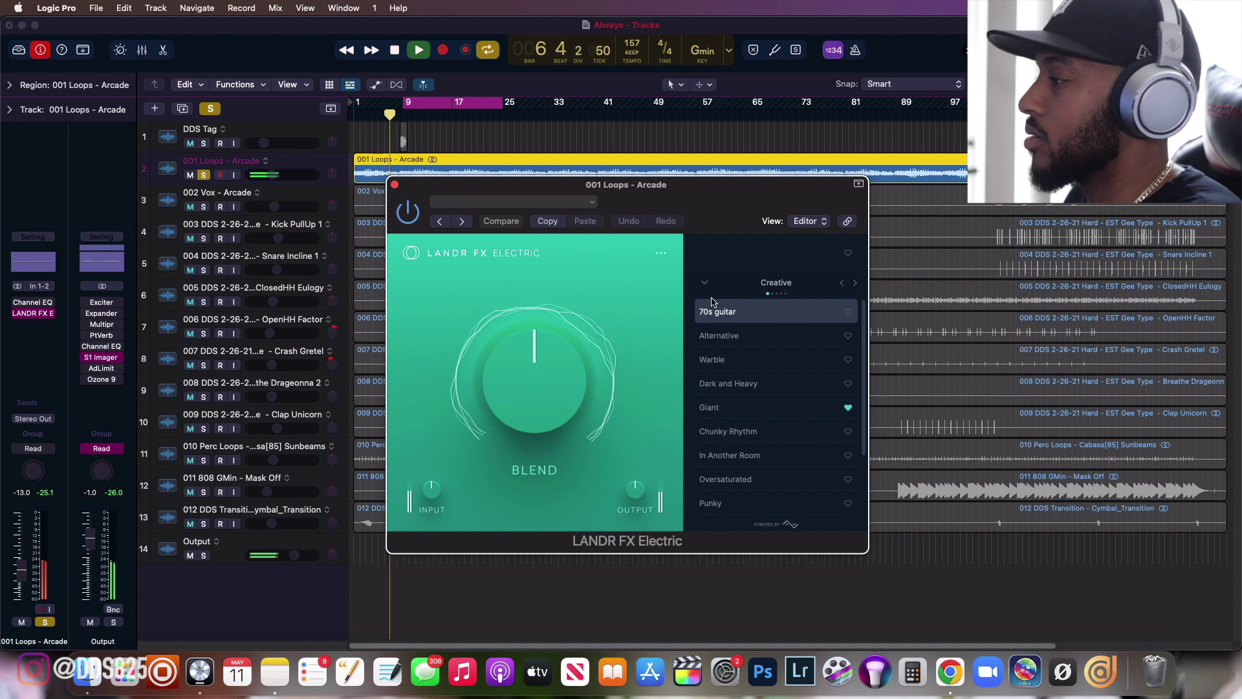
left_click_drag(568, 350, 541, 275)
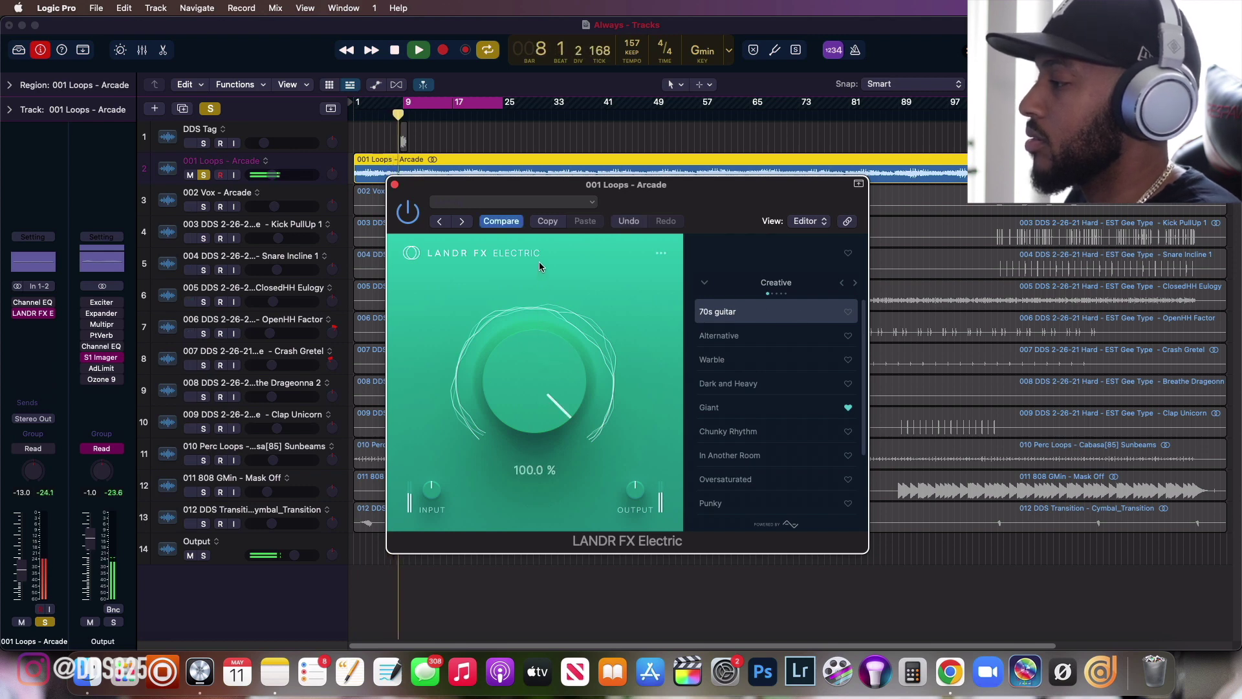
left_click(779, 342)
left_click(764, 362)
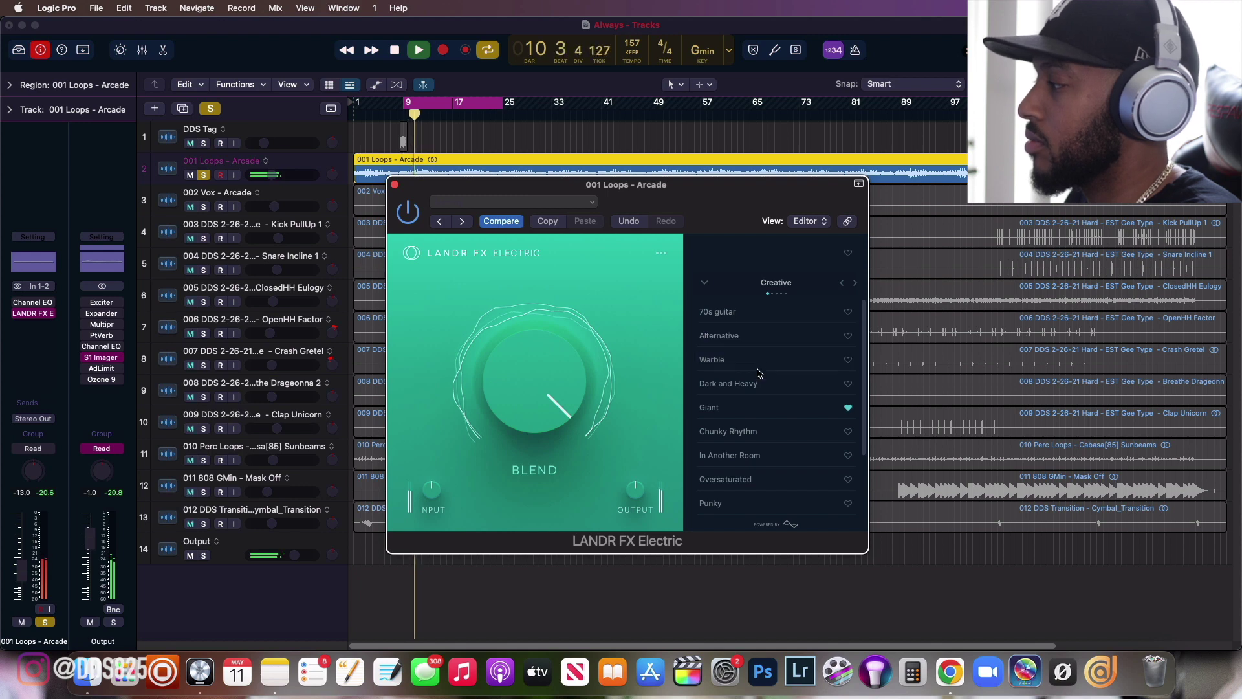
left_click(747, 387)
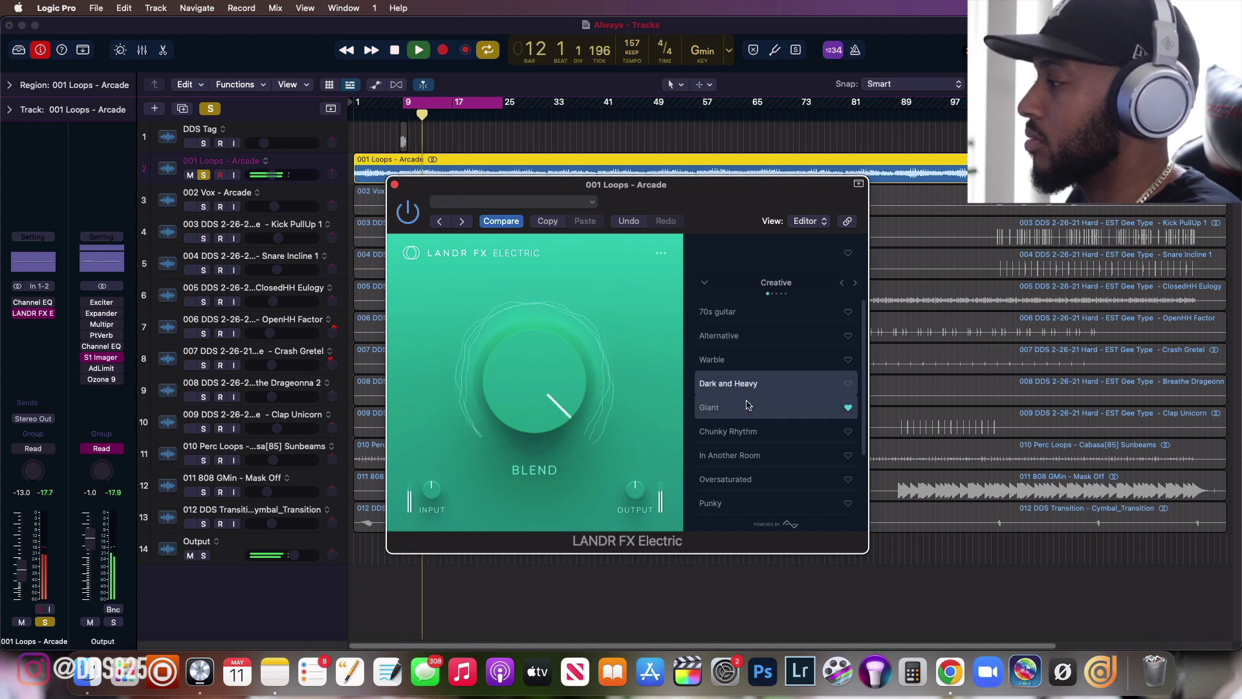
left_click(747, 407)
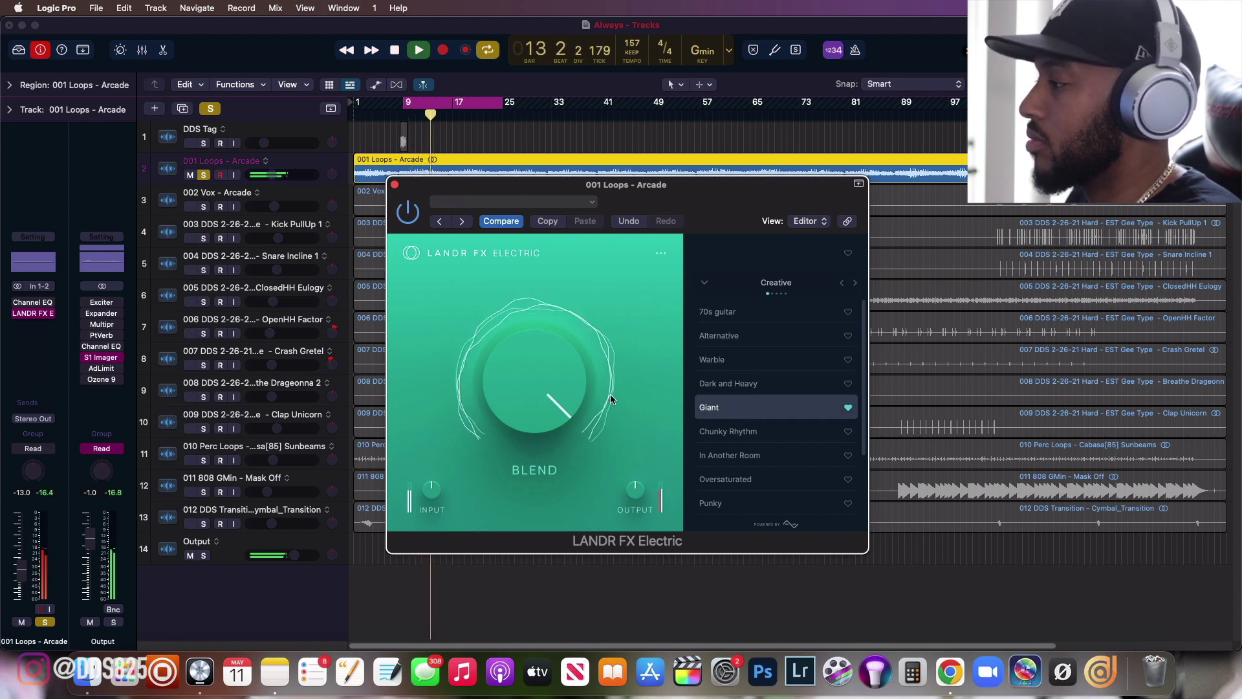
scroll(721, 401, "down", 3)
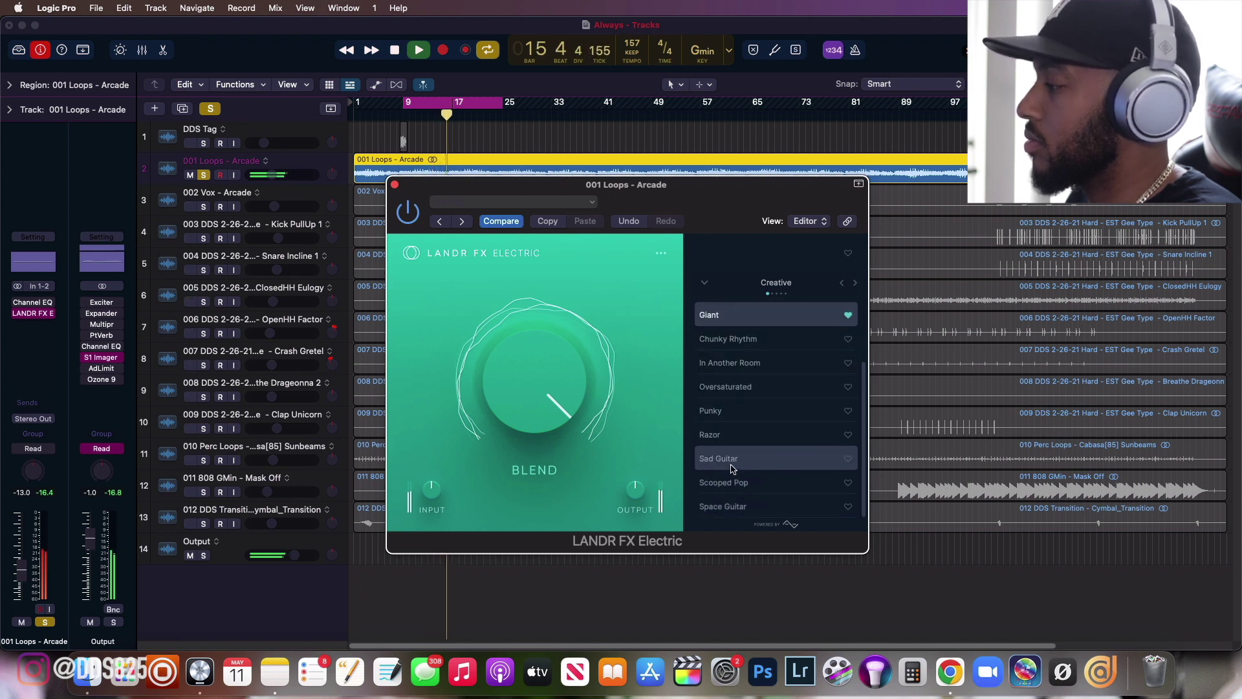
left_click(729, 503)
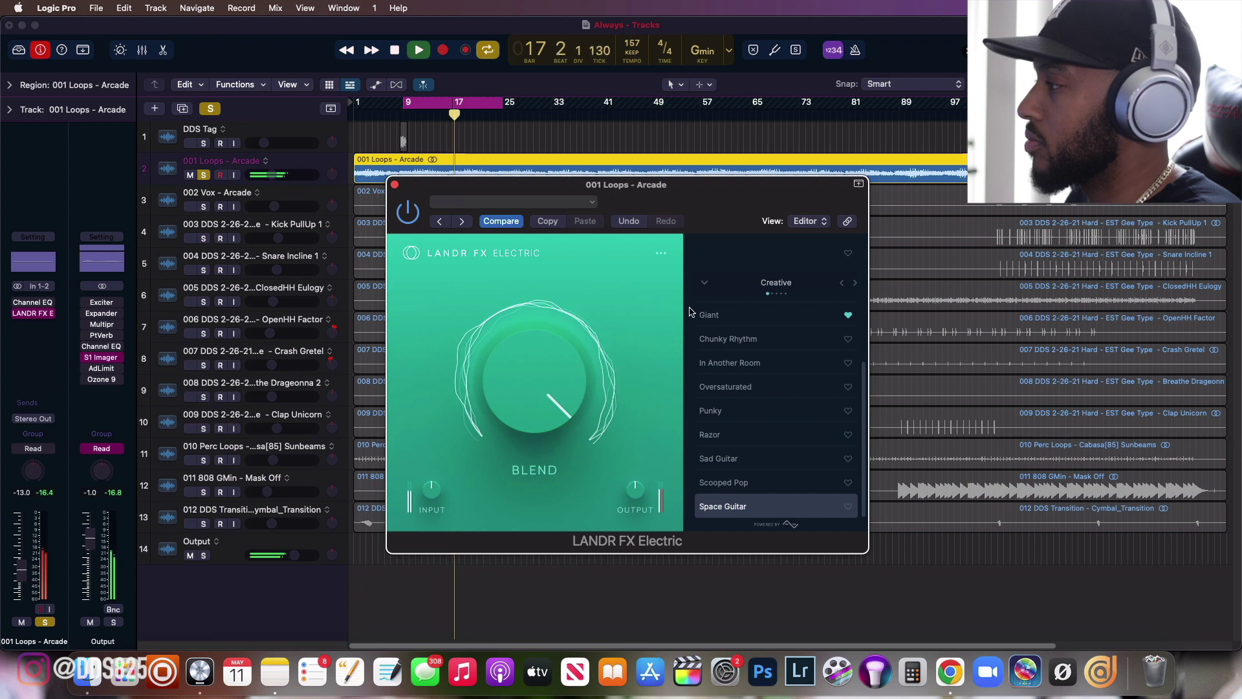
left_click_drag(536, 406, 533, 419)
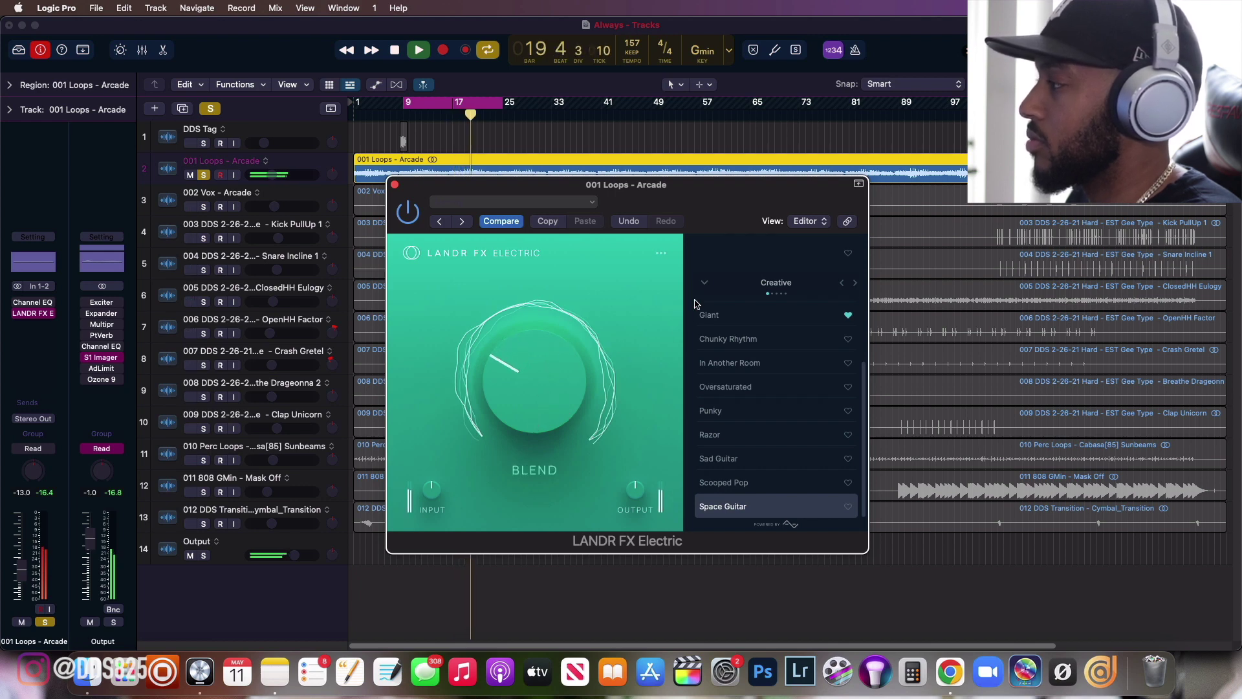
Switch to the FX category, try Glue and Big Phaser, and load Lush Chorus at about 17% blend.
left_click(707, 283)
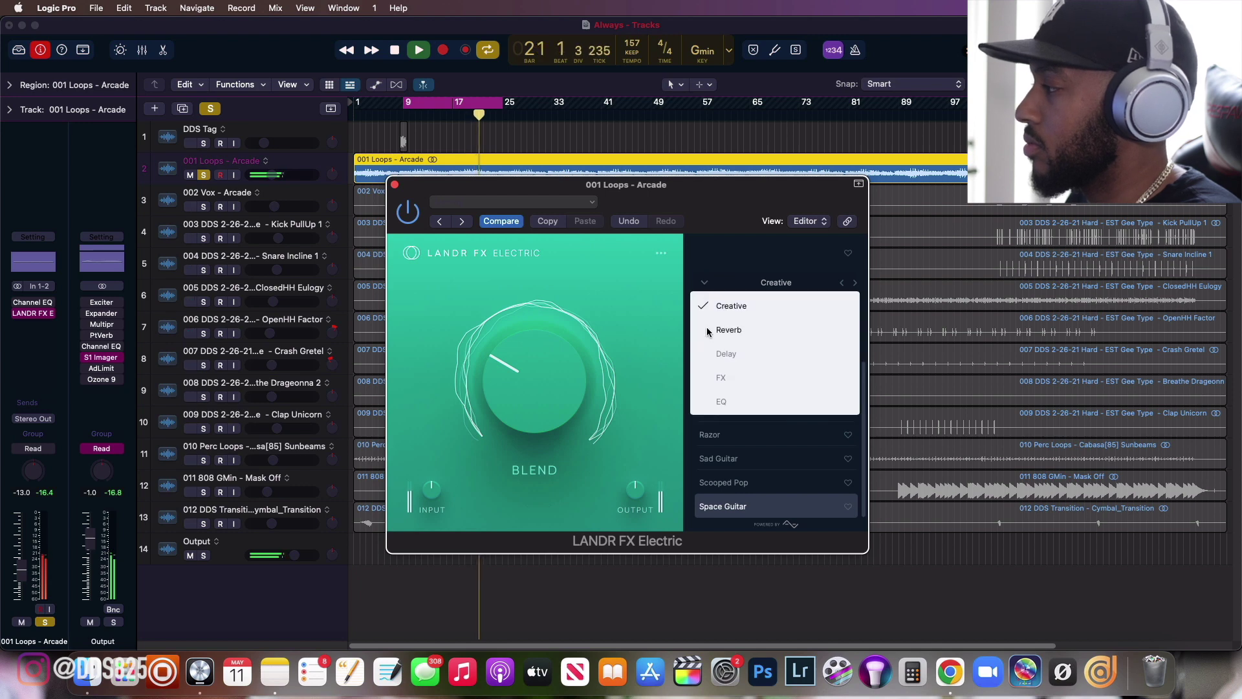
left_click(724, 330)
left_click(707, 284)
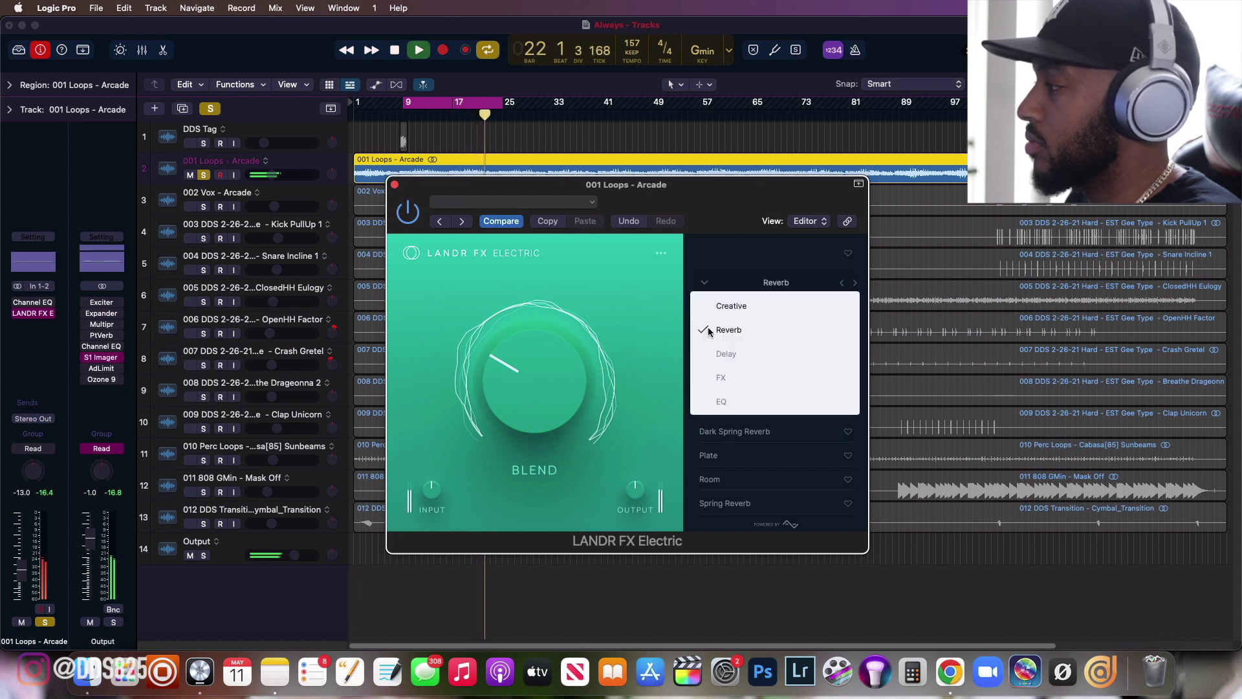
left_click(719, 377)
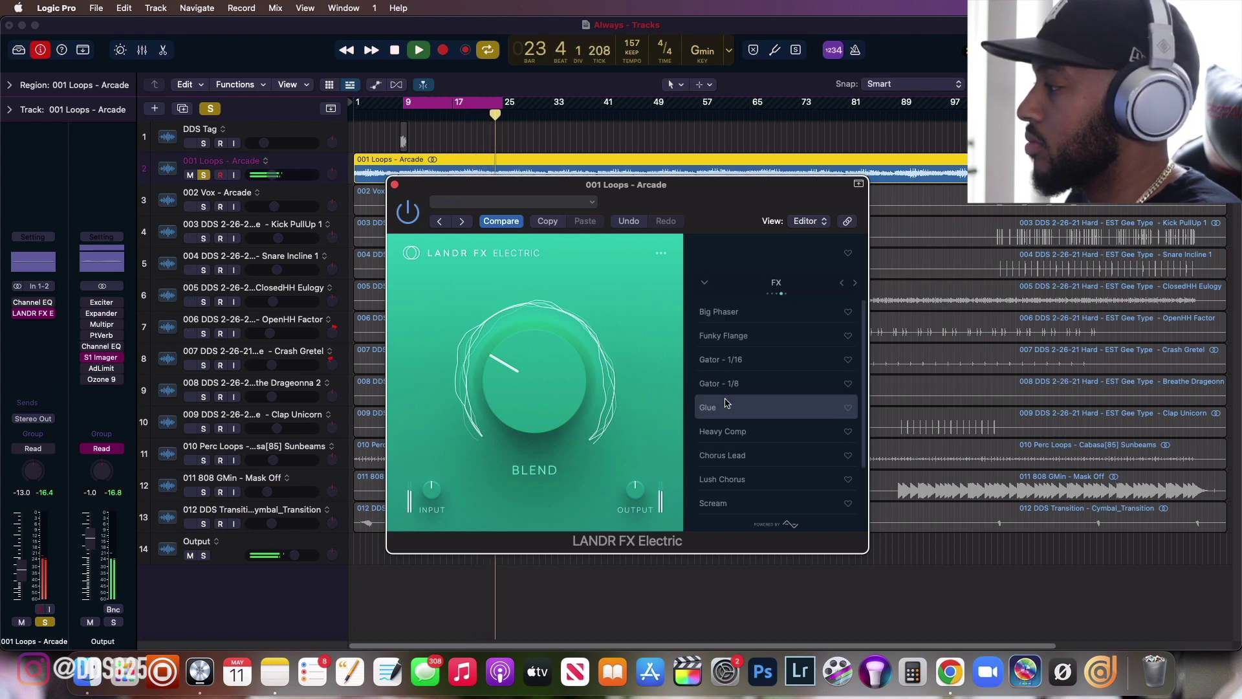
left_click(724, 407)
left_click(726, 315)
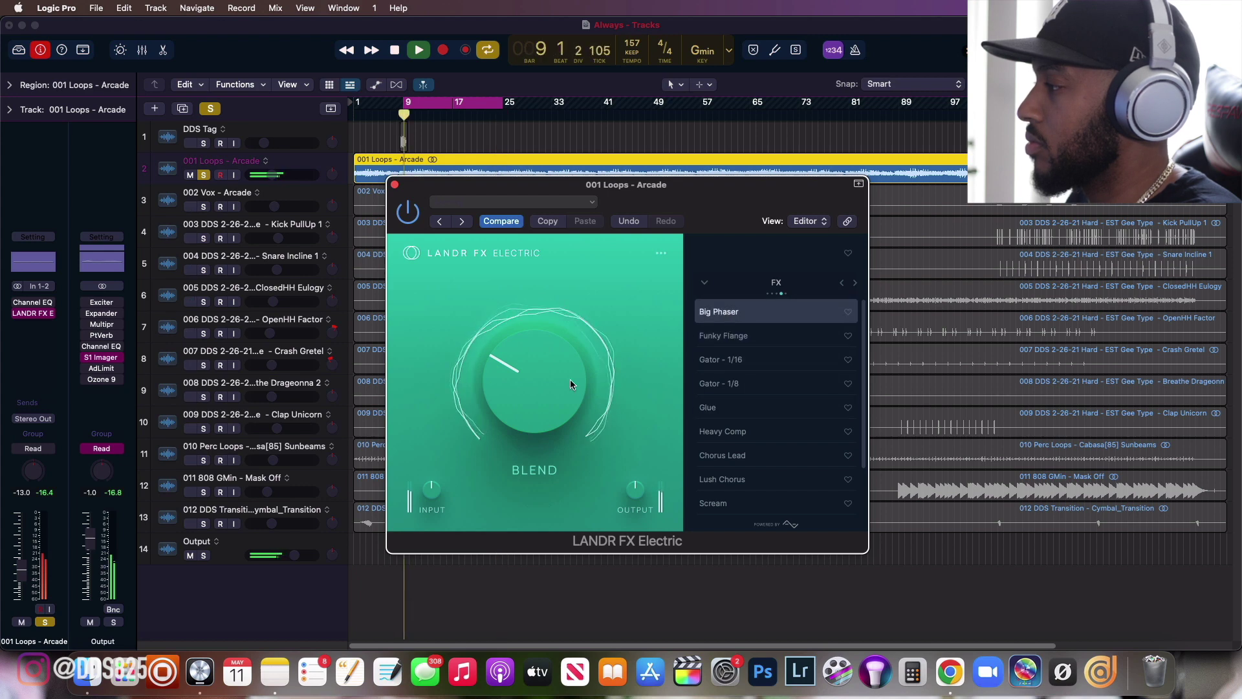
left_click_drag(508, 309, 527, 427)
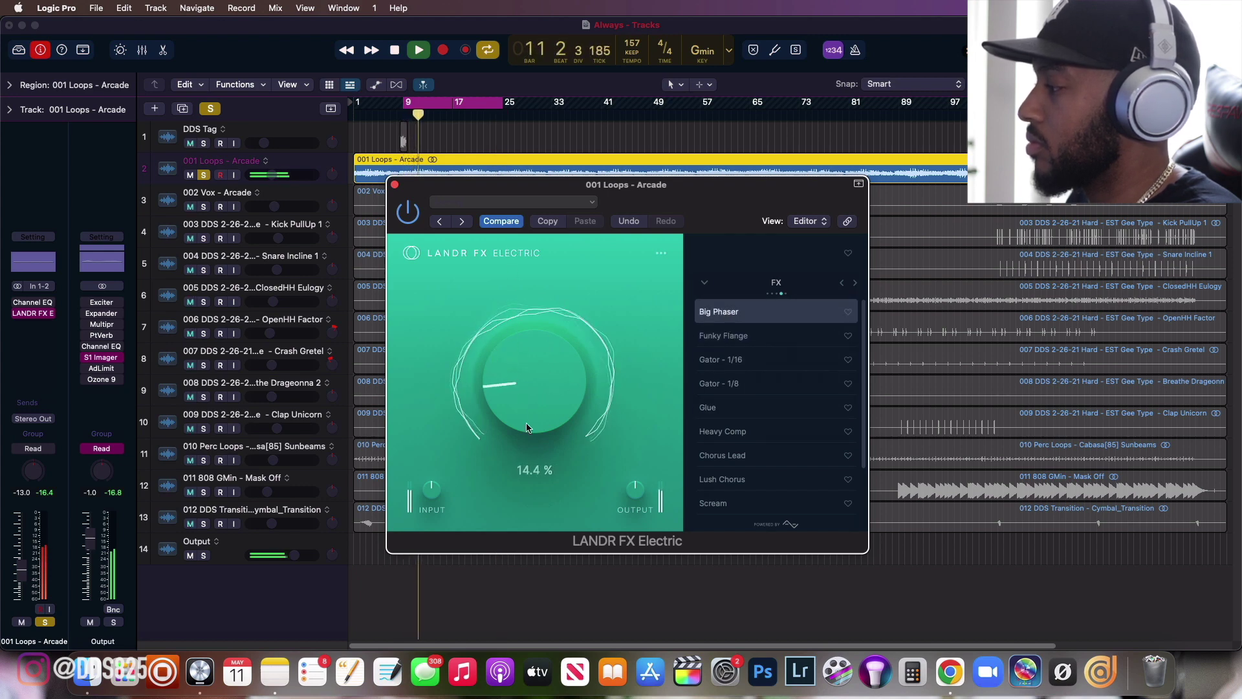
left_click(722, 479)
scroll(510, 391, "up", 10)
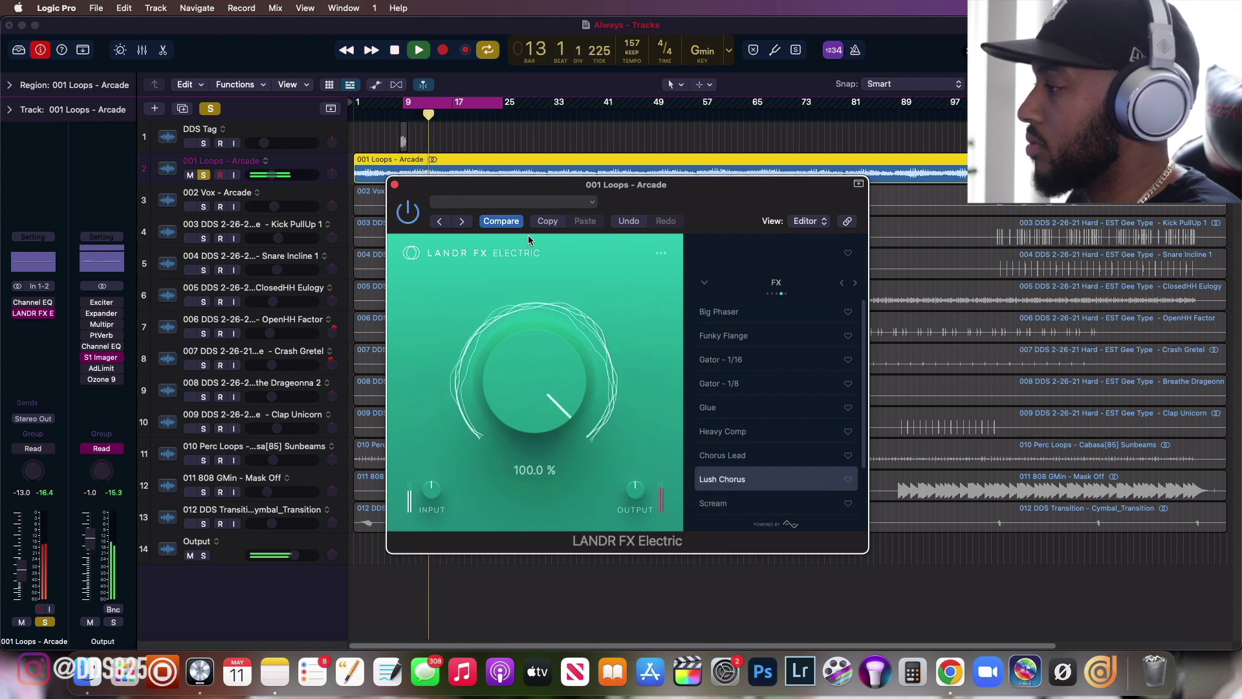
left_click_drag(534, 408, 533, 427)
Stop playback and bring the Lush Chorus blend back to about 15%.
key("space")
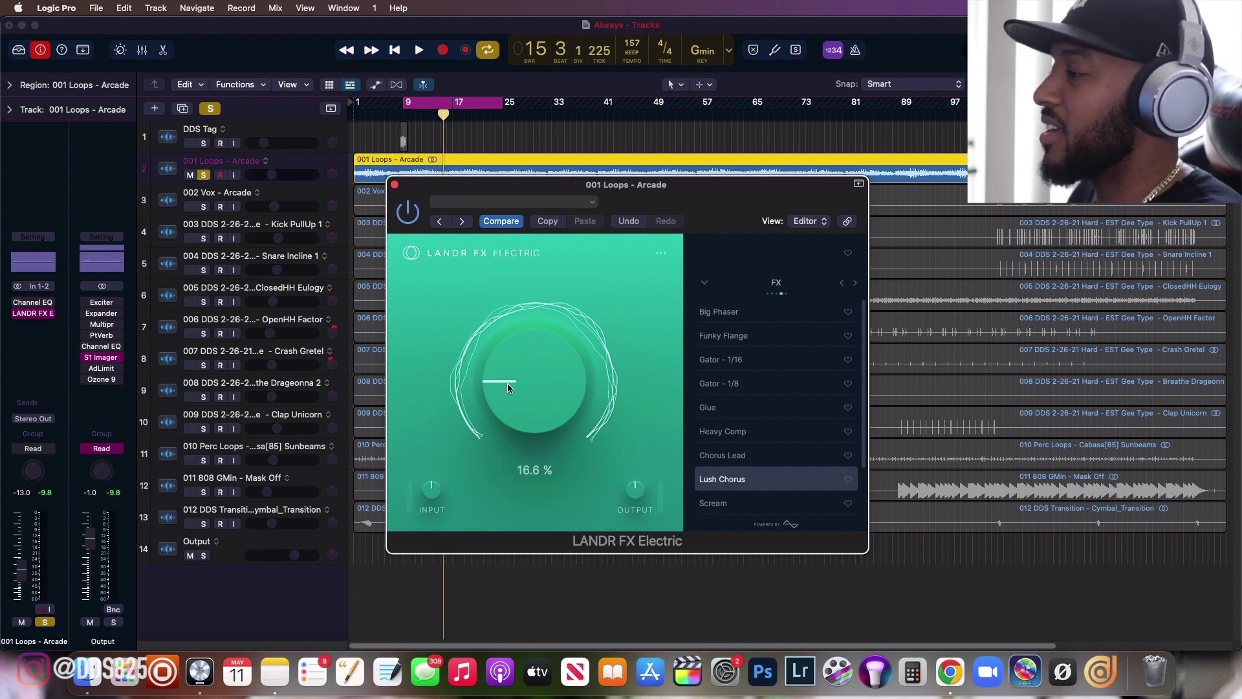
left_click_drag(506, 382, 487, 361)
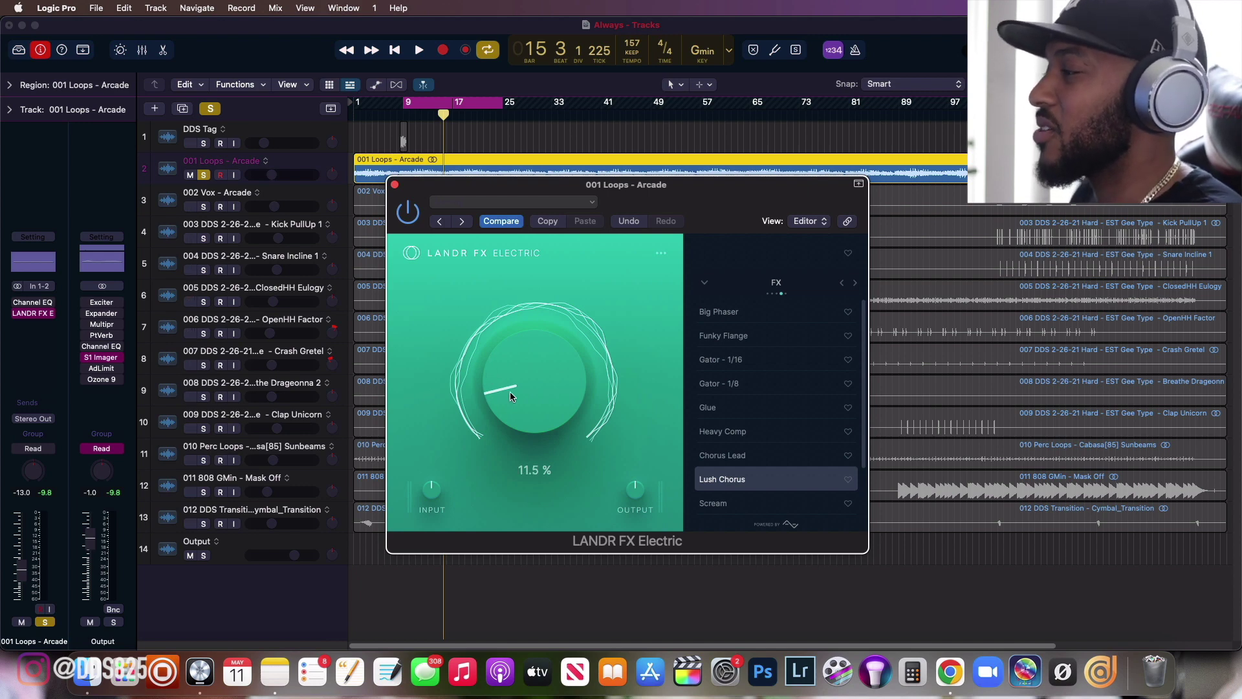
left_click_drag(510, 391, 493, 377)
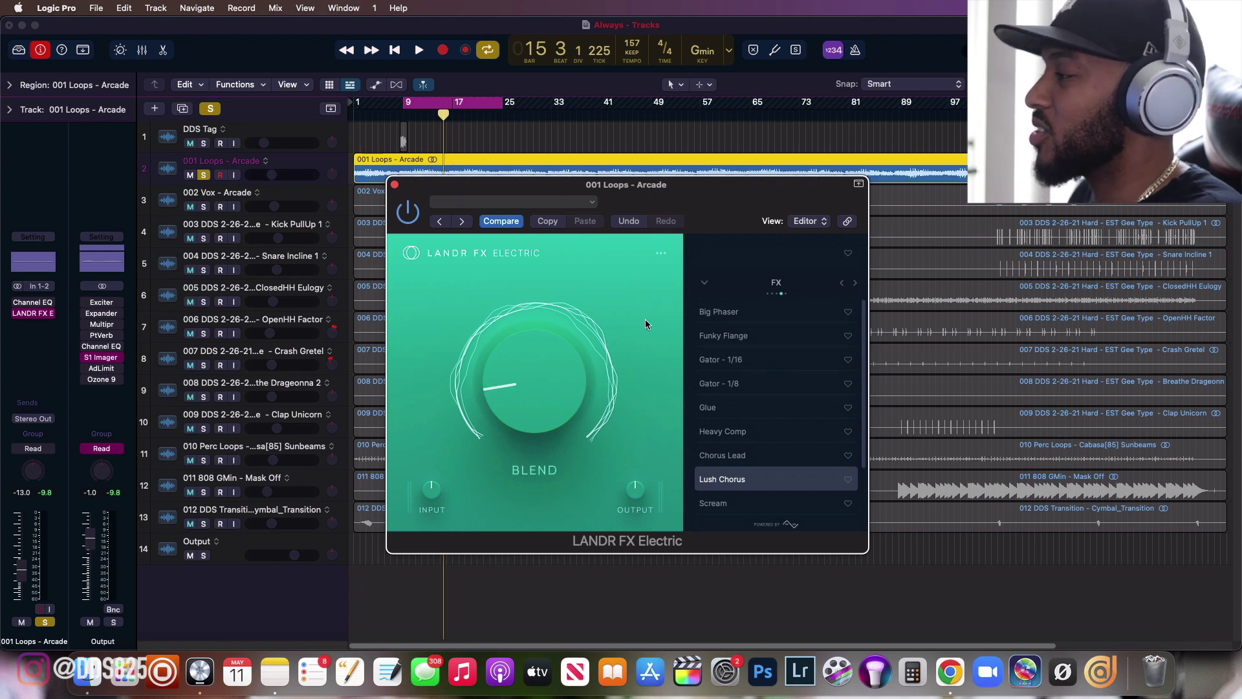
Play the loop and compare it with LANDR FX Electric bypassed, then re-enabled.
key("space")
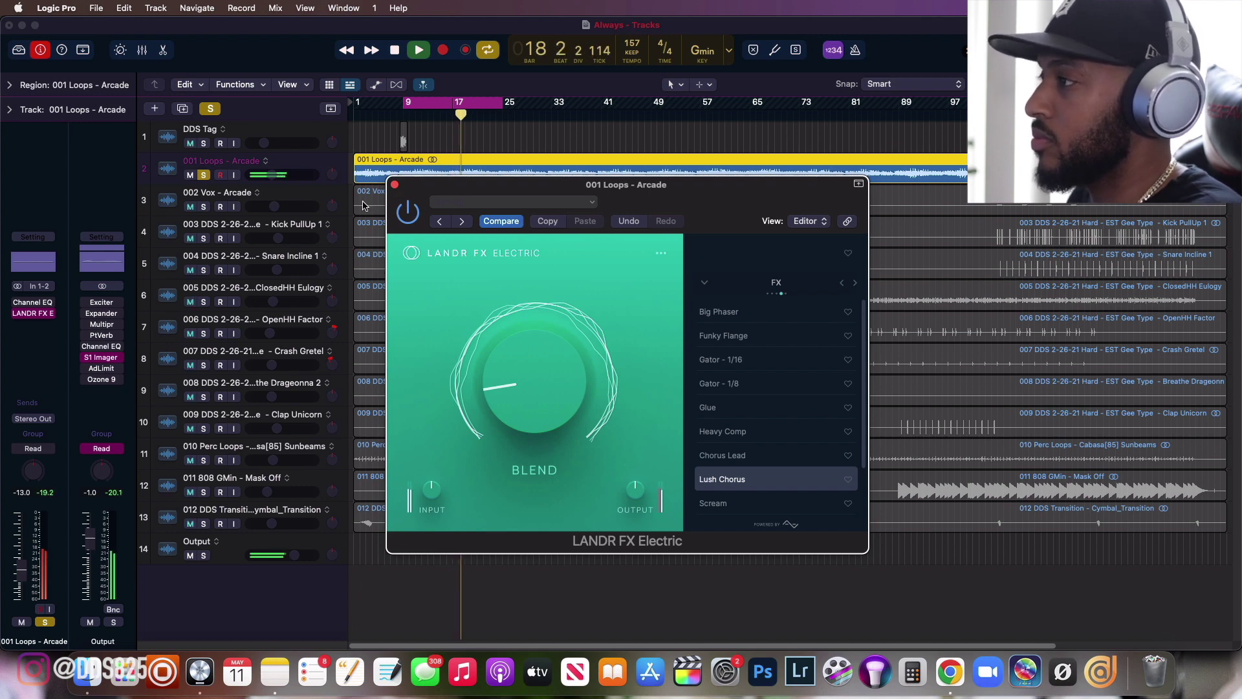
left_click(409, 212)
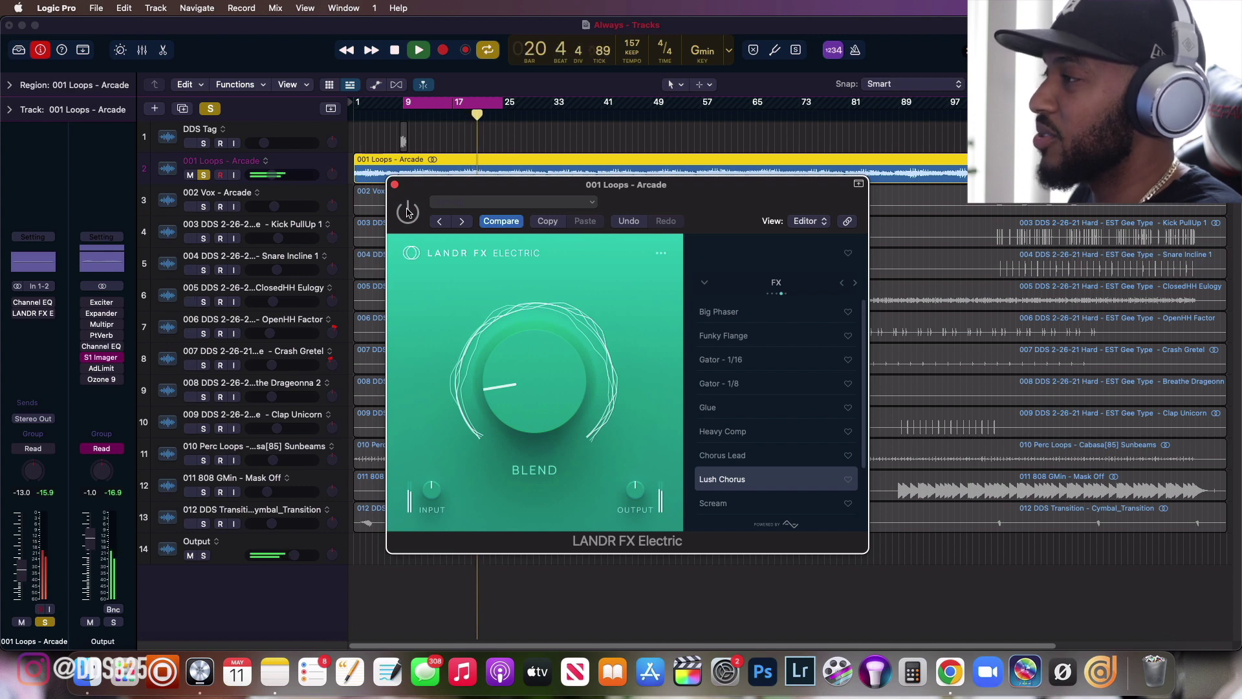
left_click(408, 212)
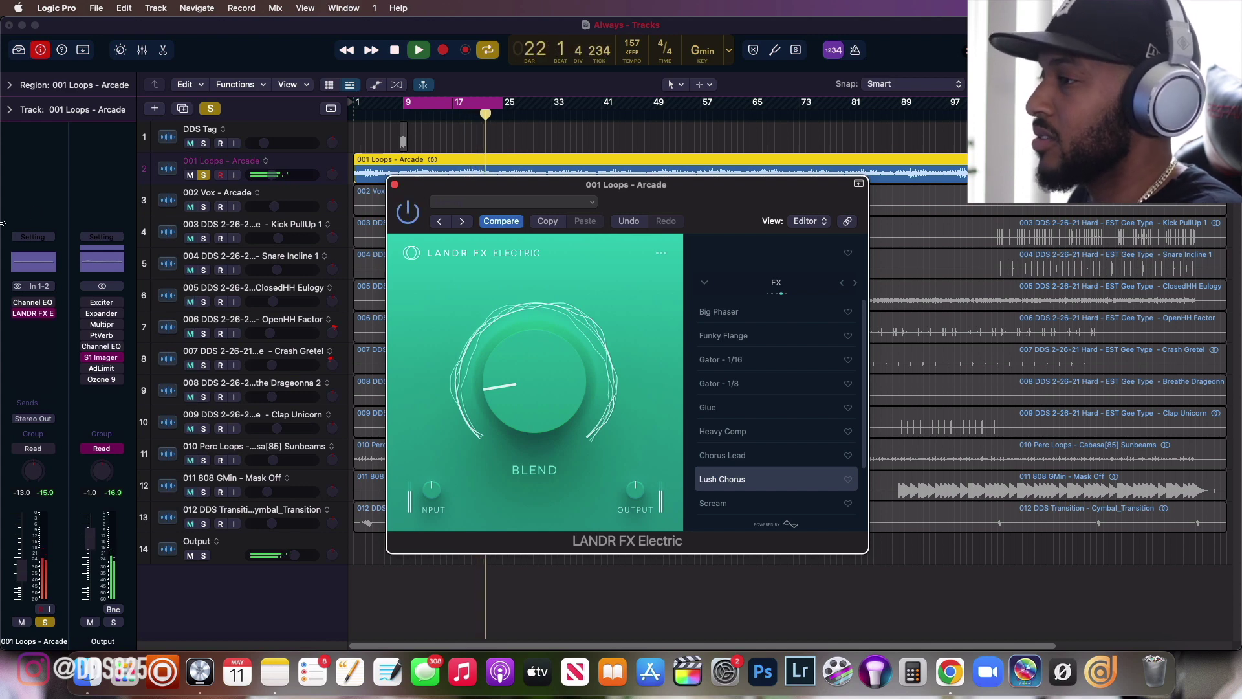
Swap the loops track's LANDR FX Electric for LANDR FX Acoustic in stereo and audition it from bar 9.
mouse_move(52, 315)
key("space")
left_click(51, 315)
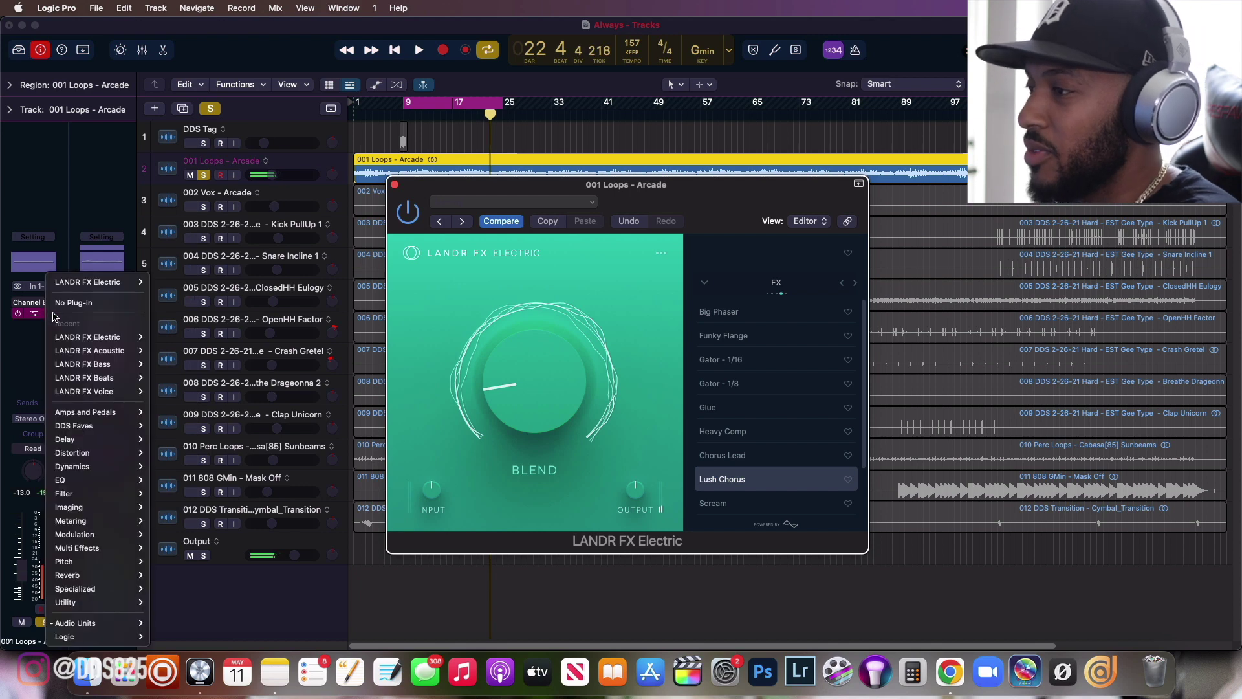
mouse_move(90, 350)
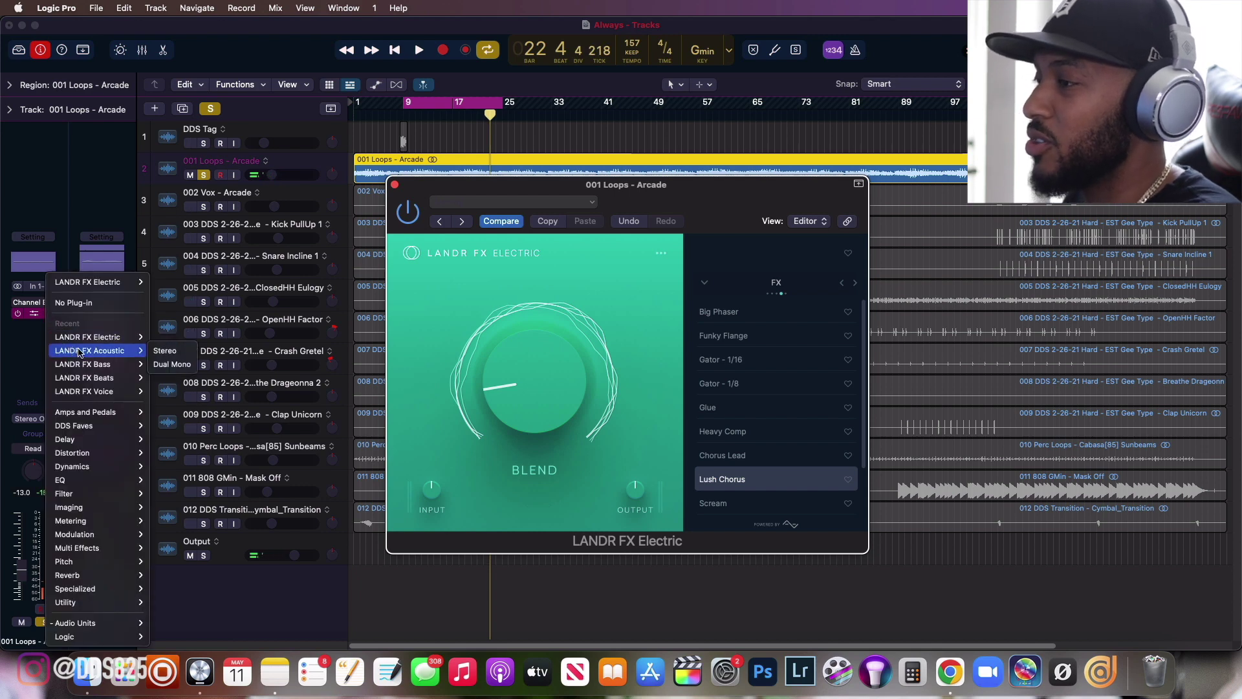
left_click(172, 350)
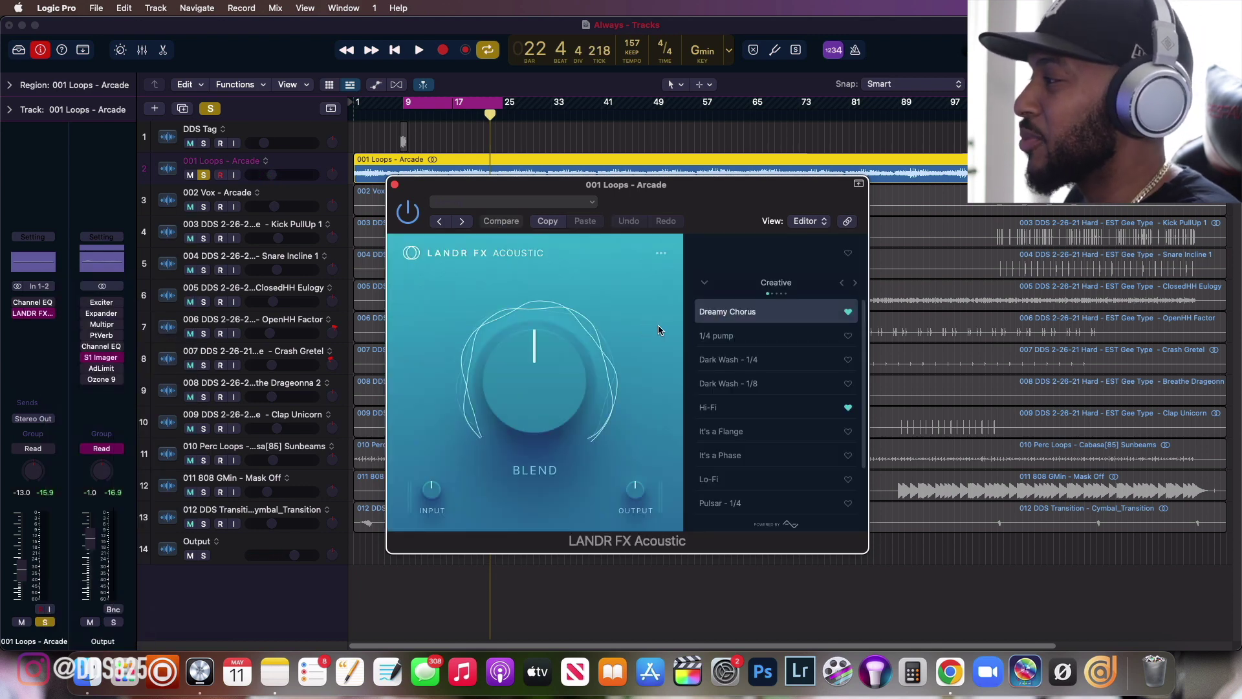
mouse_move(544, 344)
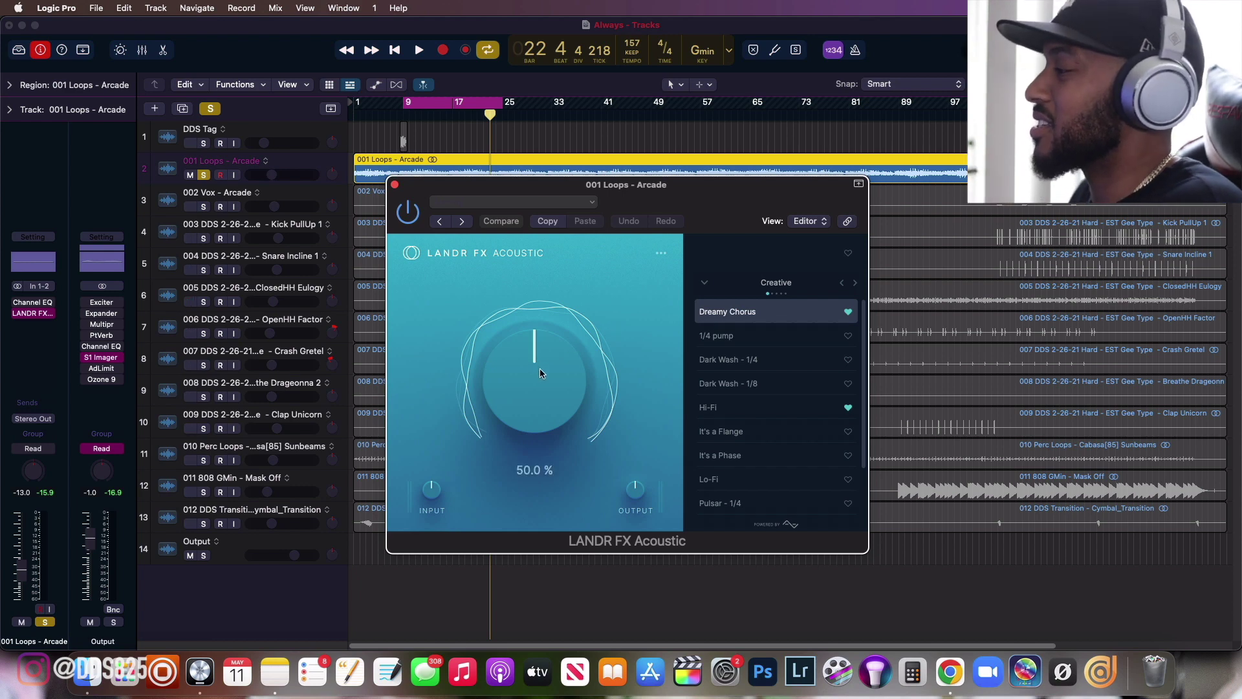
key("space")
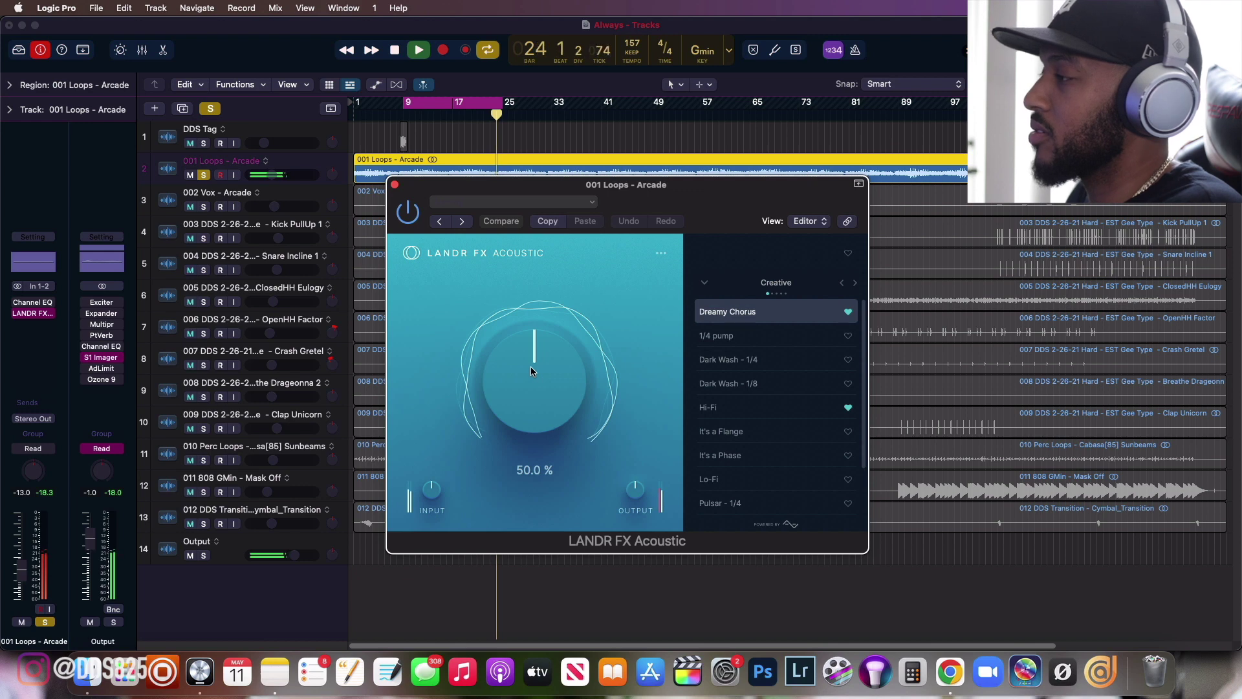
key("space")
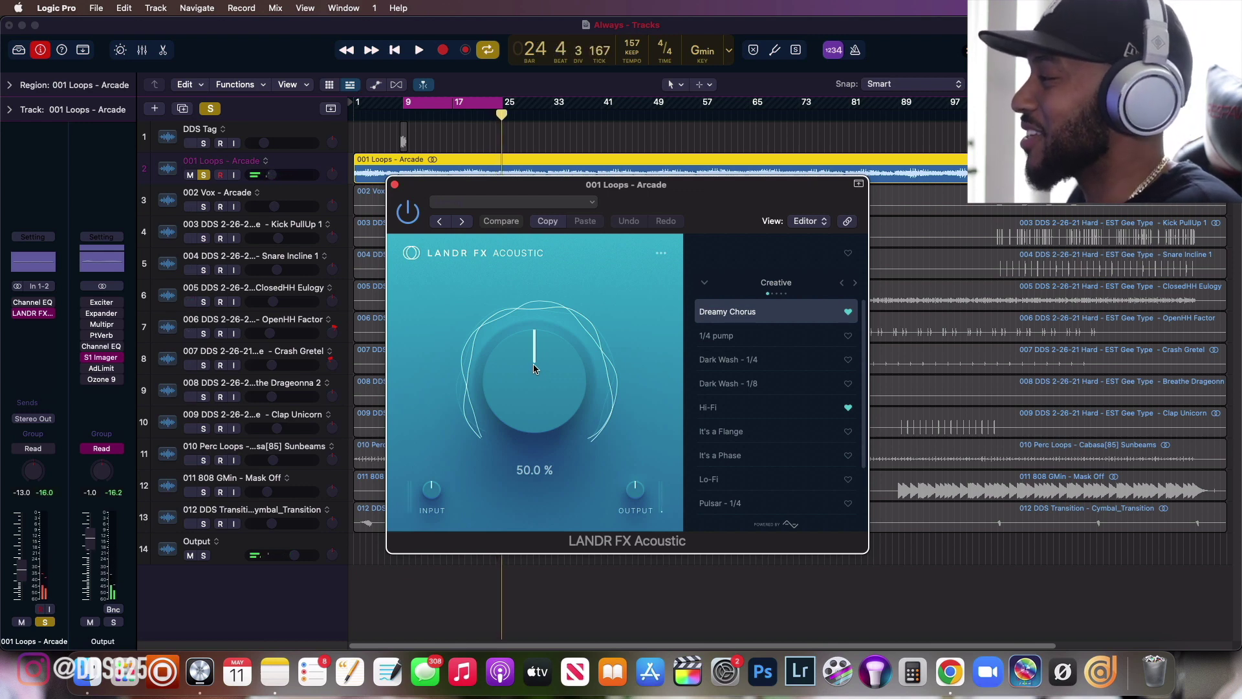
key("space")
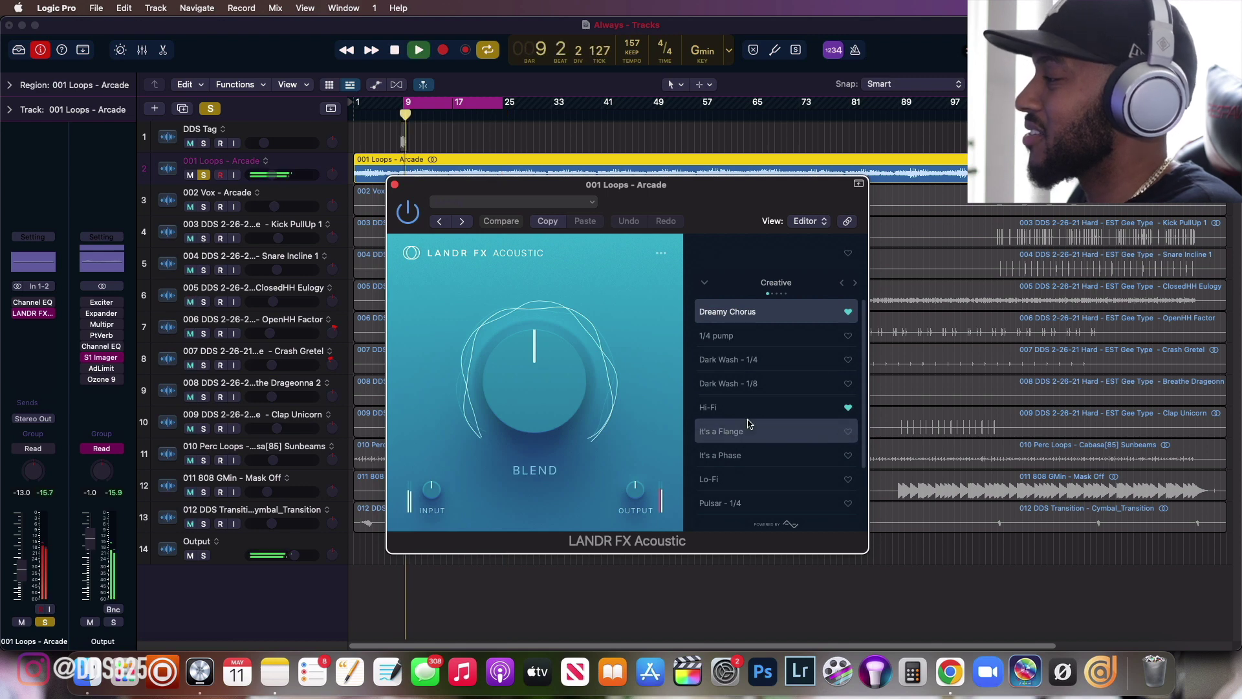
Audition Hi-Fi, Dark Wash, Lo-Fi, Pulsar and Vintage at full blend, returning to Dreamy Chorus.
left_click(744, 409)
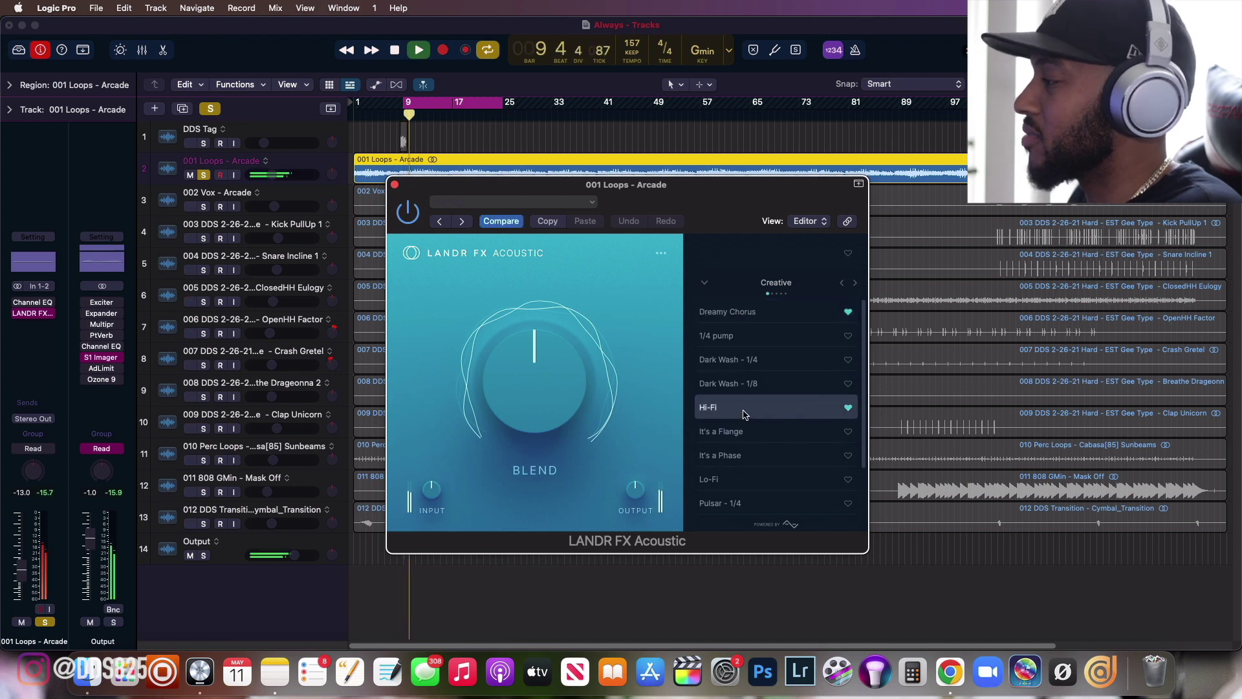
left_click(729, 364)
left_click_drag(520, 364, 517, 263)
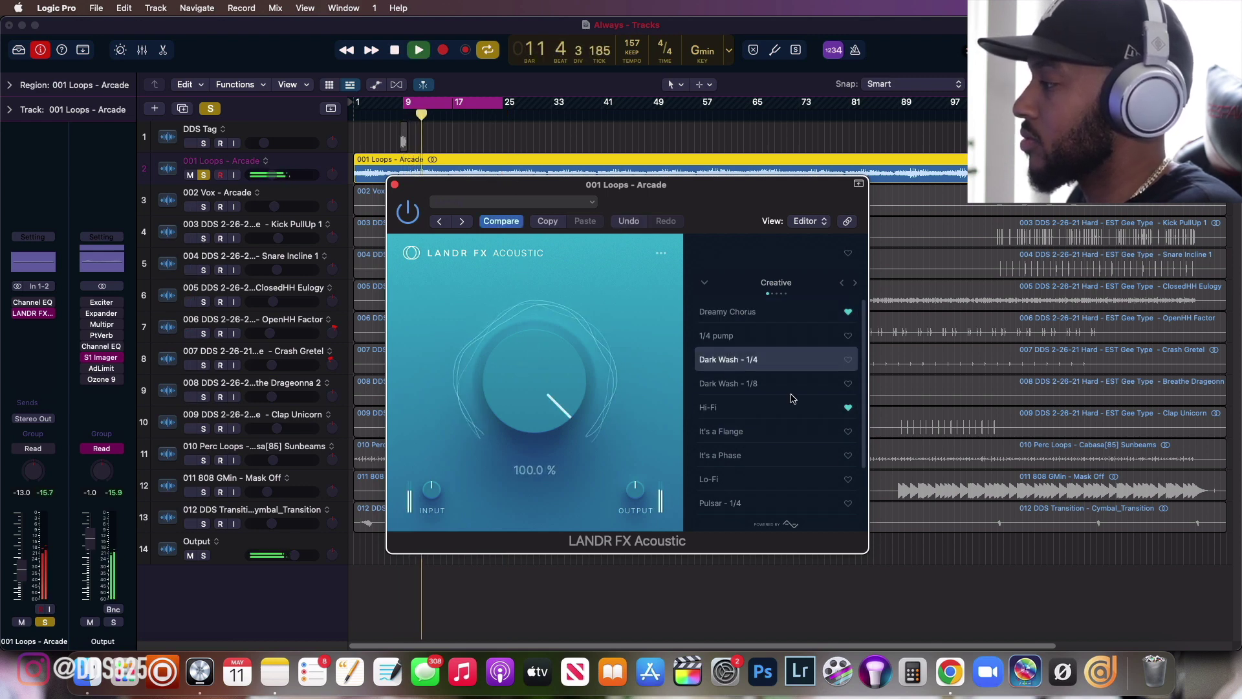
left_click(762, 482)
scroll(767, 484, "down", 2)
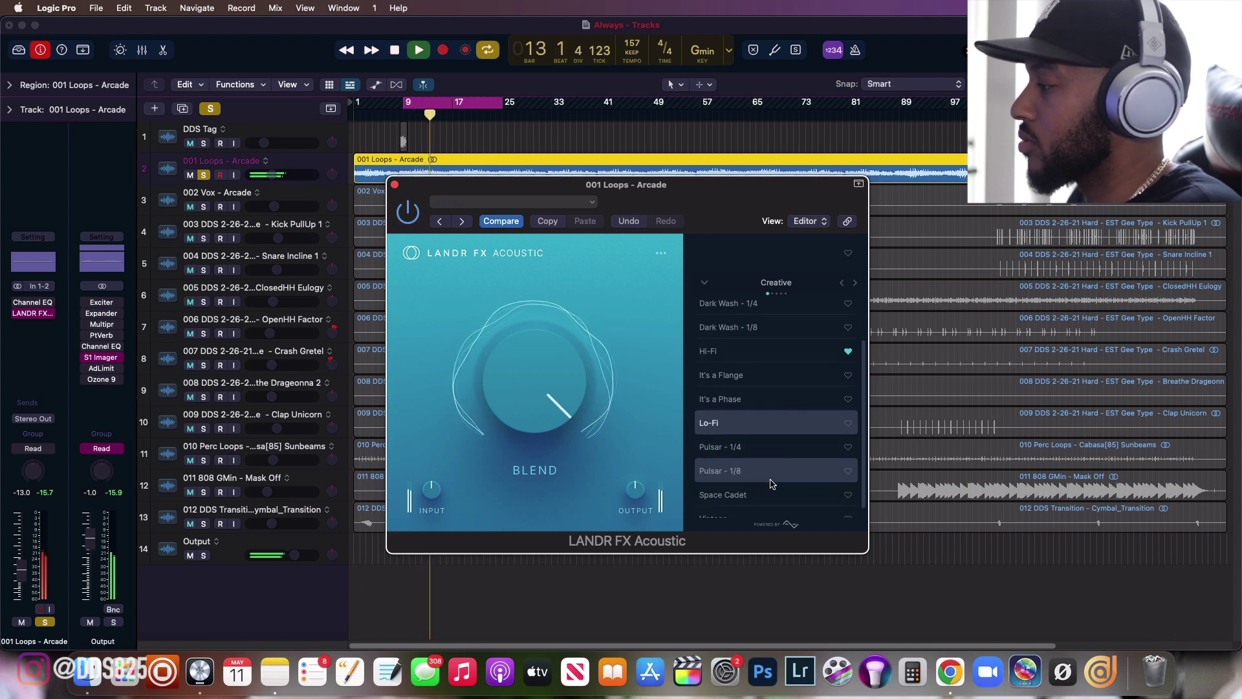
left_click(771, 482)
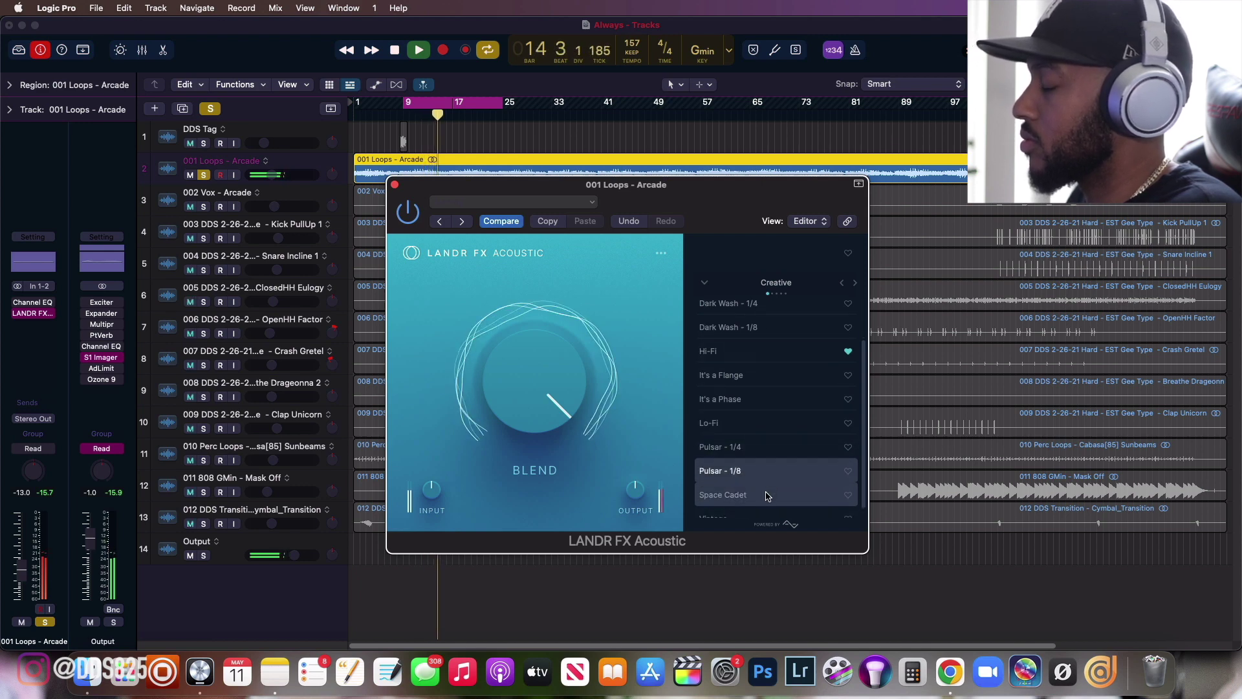
left_click(751, 448)
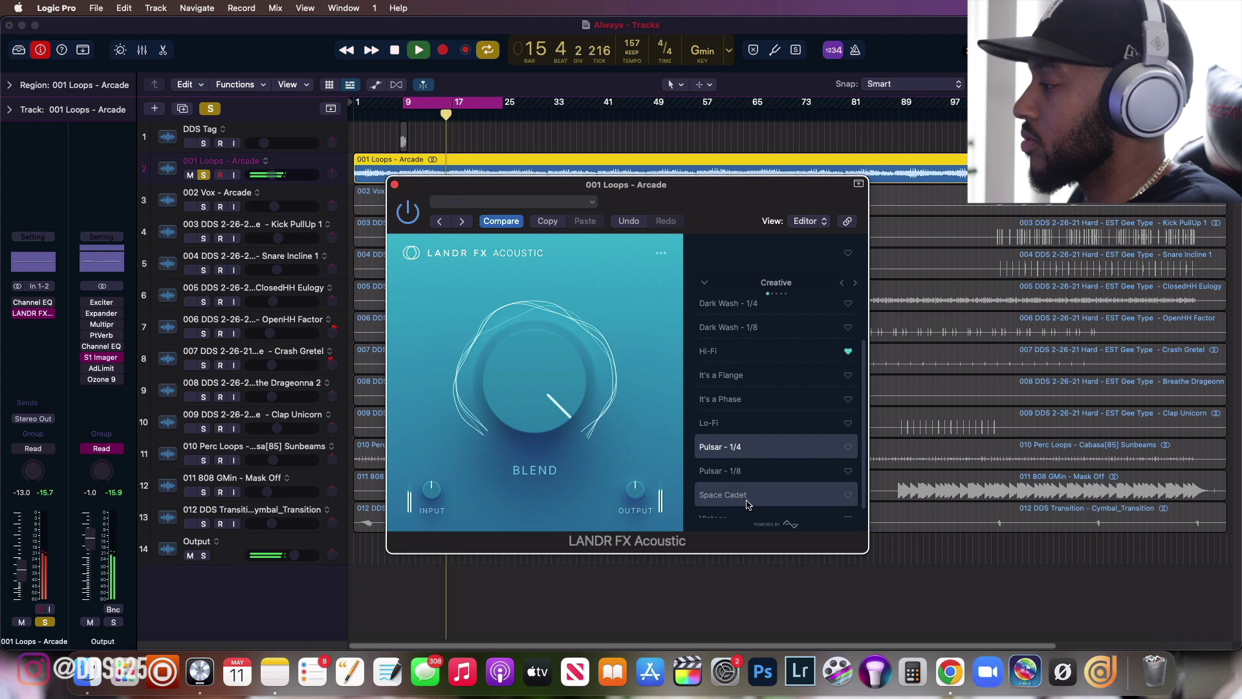
left_click(738, 515)
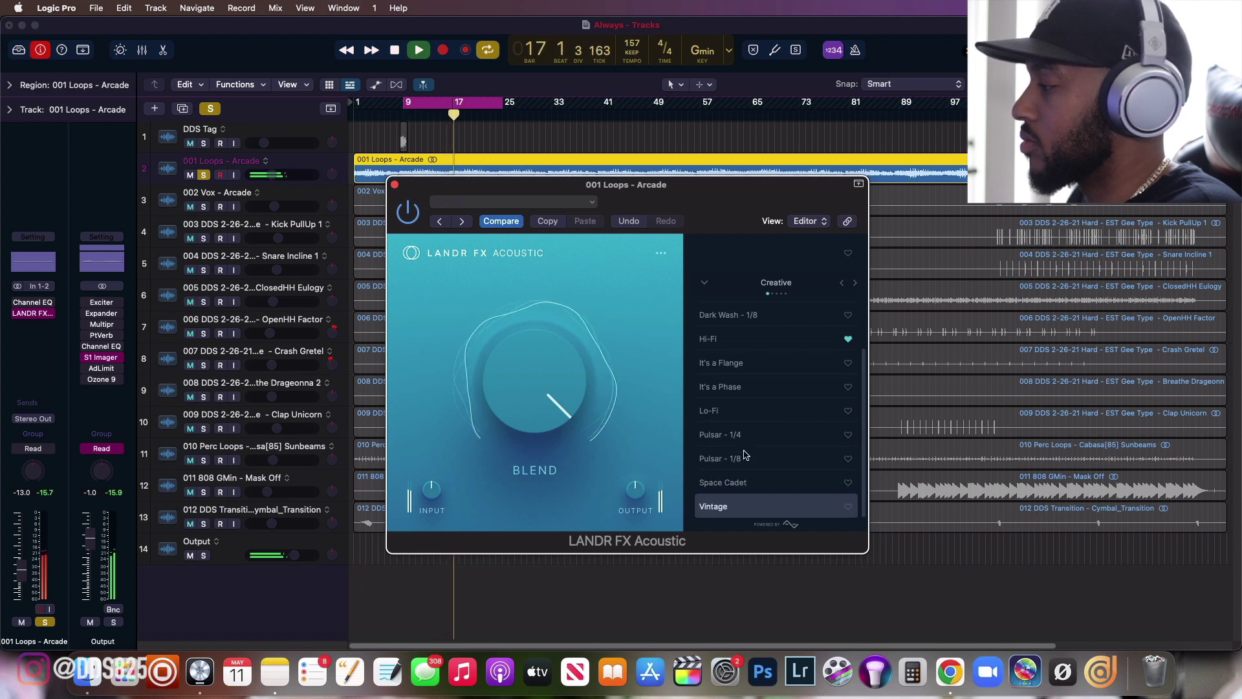
scroll(746, 455, "up", 3)
left_click(744, 313)
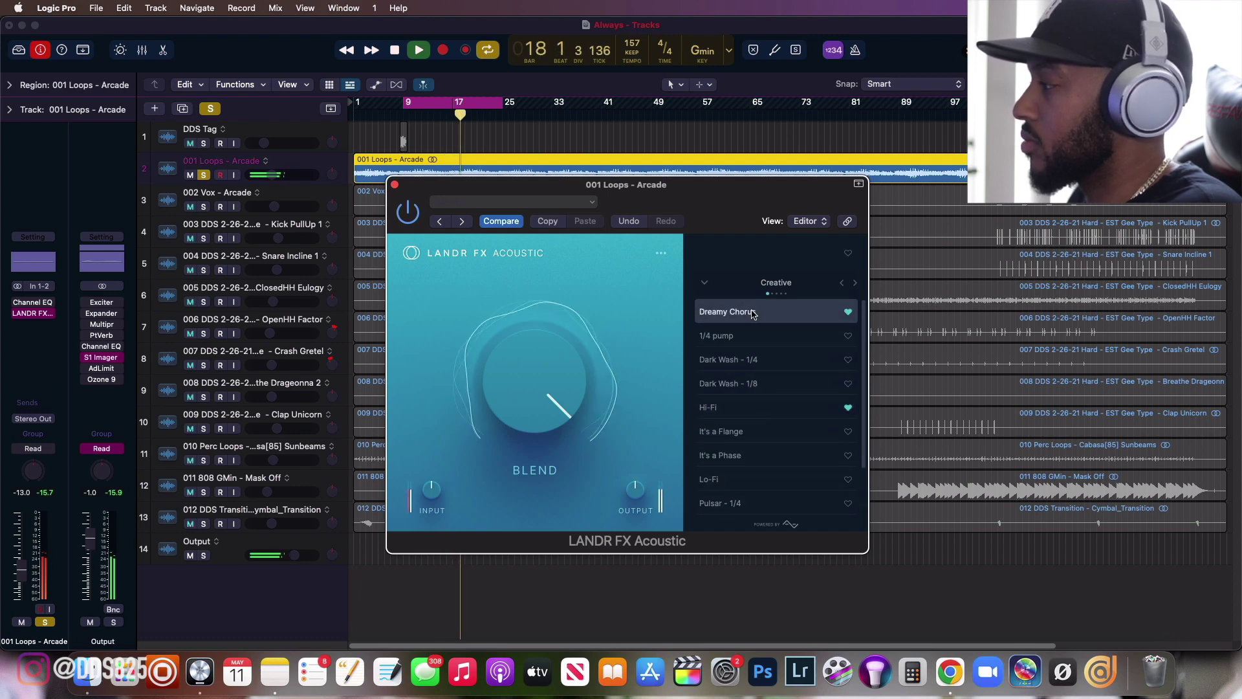
Try the FX presets Basic Phaser to Smash, then reload Creative Dreamy Chorus at 57.8% blend.
left_click(705, 282)
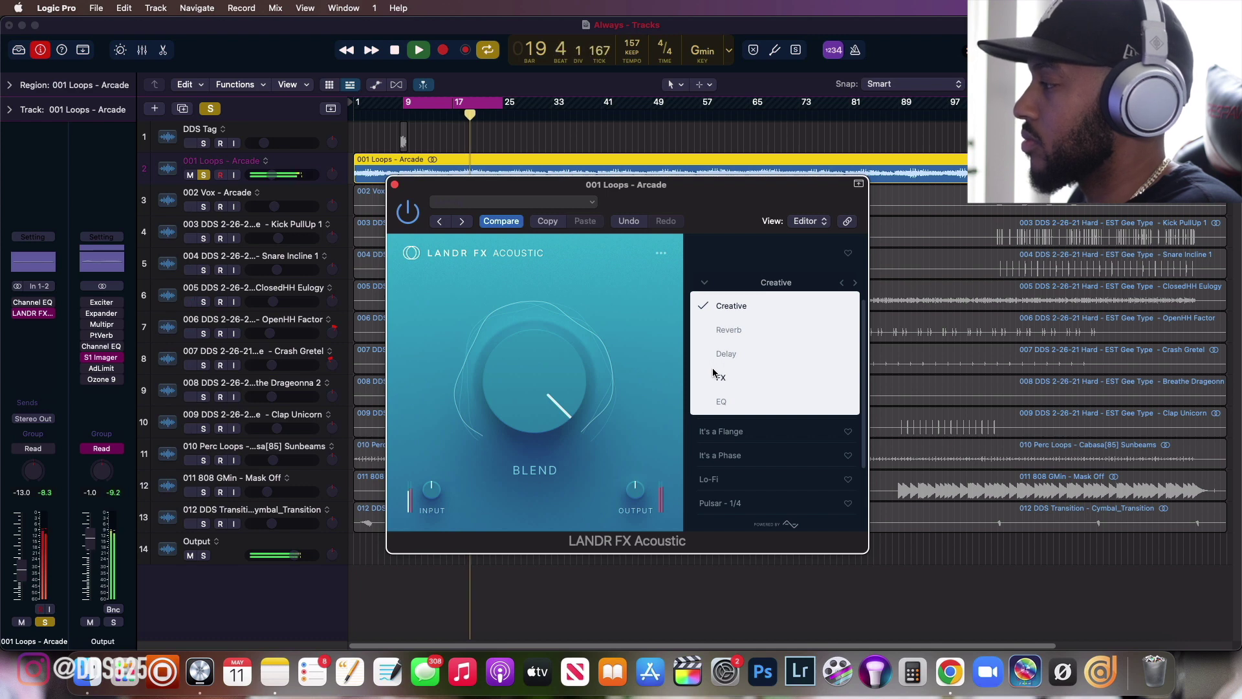
left_click(714, 376)
left_click(719, 359)
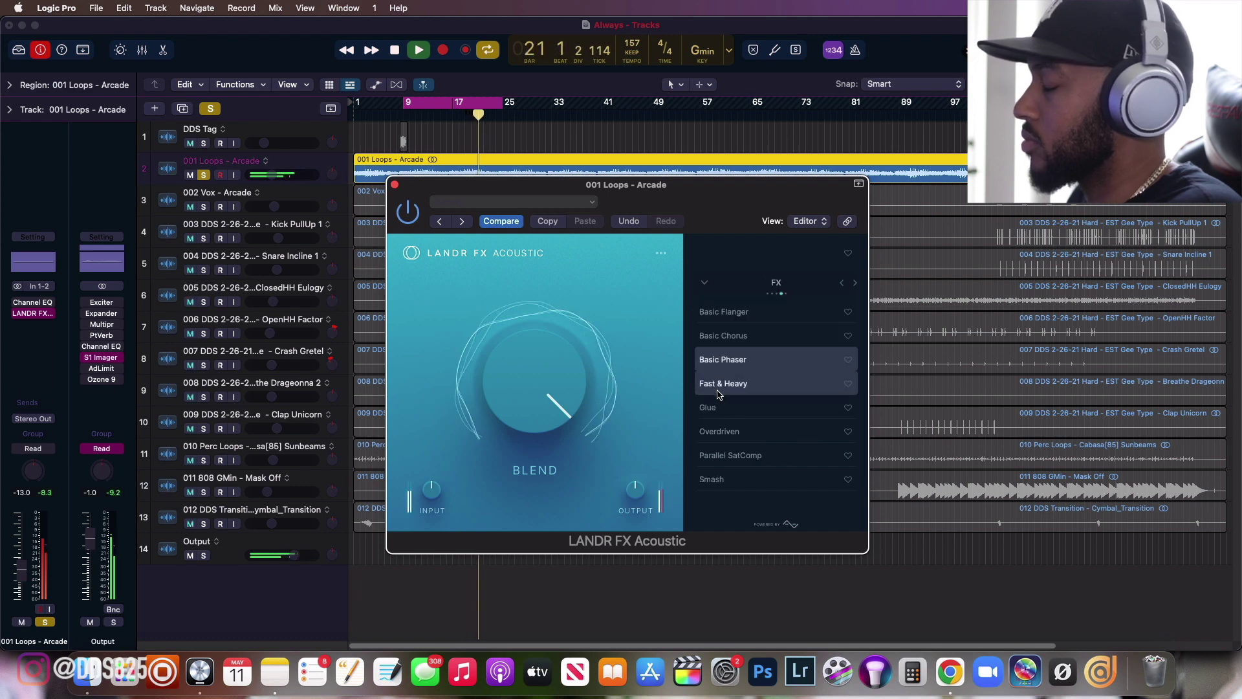
left_click(718, 391)
left_click(717, 409)
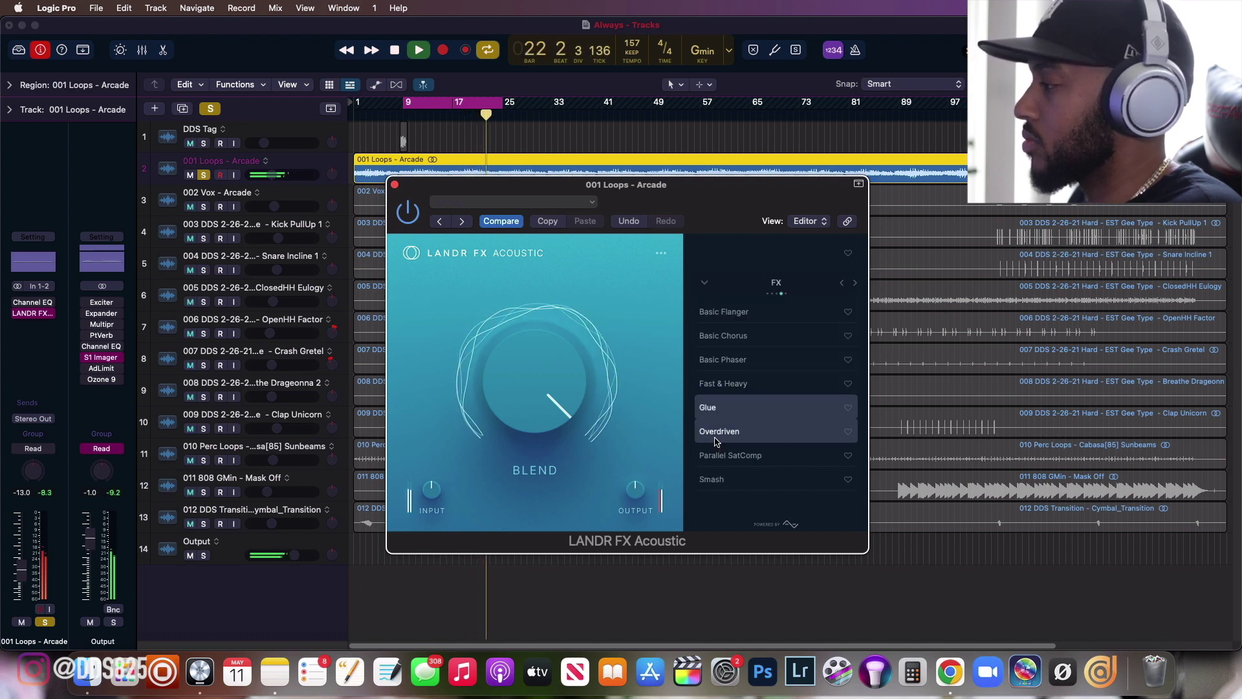
left_click(716, 440)
left_click(713, 479)
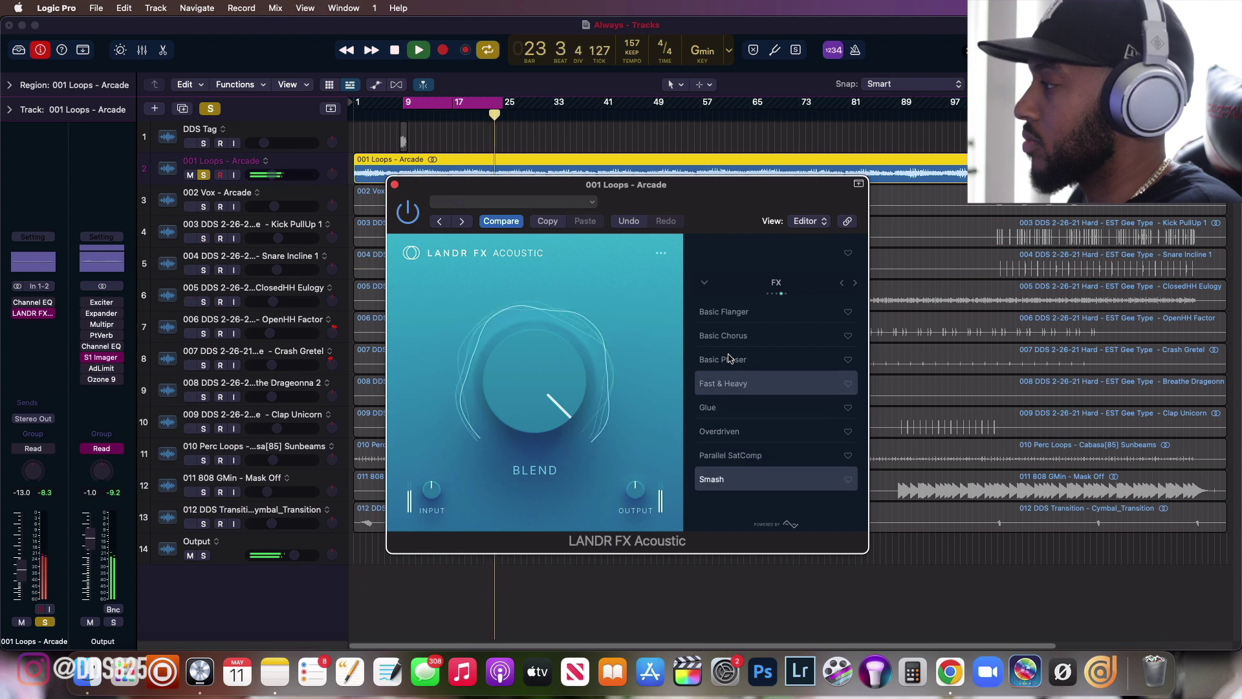
left_click(705, 282)
left_click(716, 309)
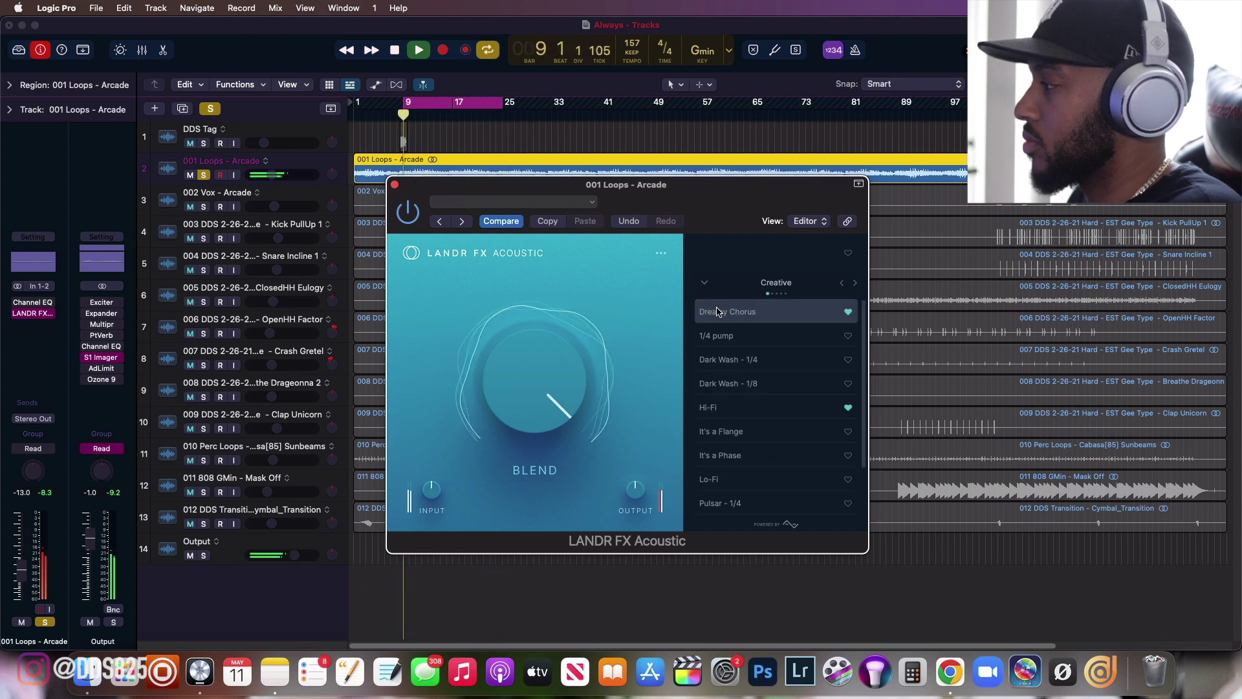
left_click(718, 313)
left_click_drag(545, 374, 547, 453)
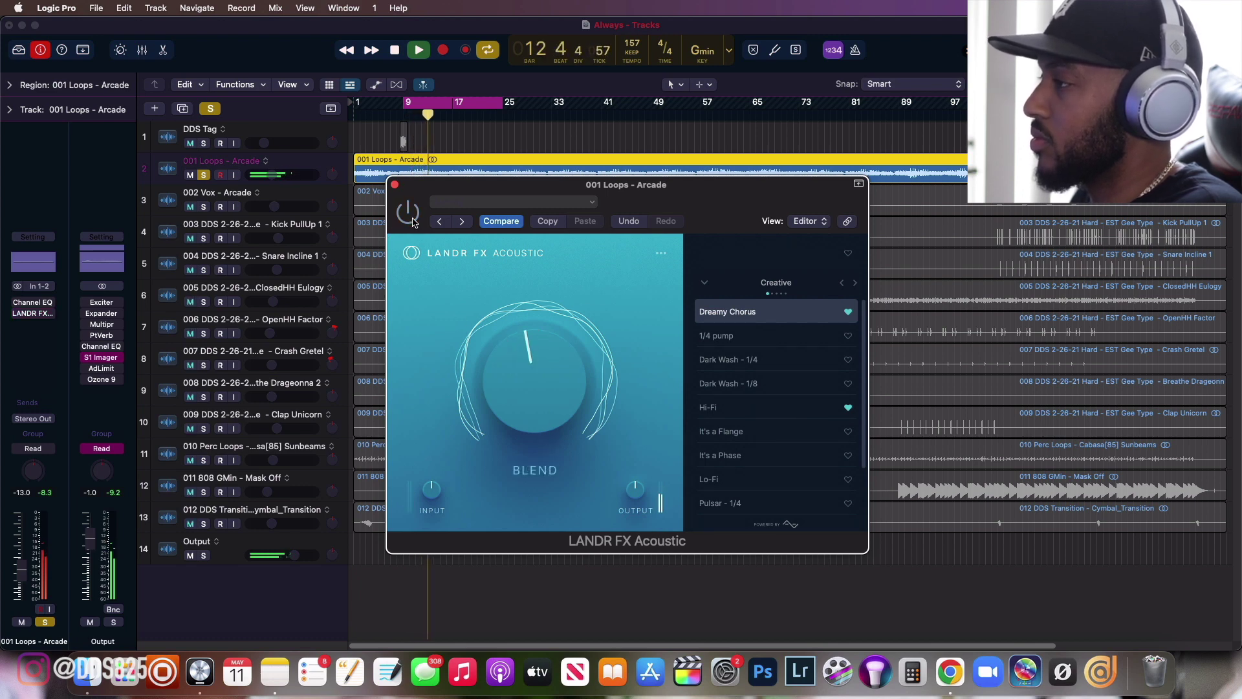
Close the LANDR FX Acoustic window and solo the 002 Vox - Arcade track.
left_click(395, 186)
key("space")
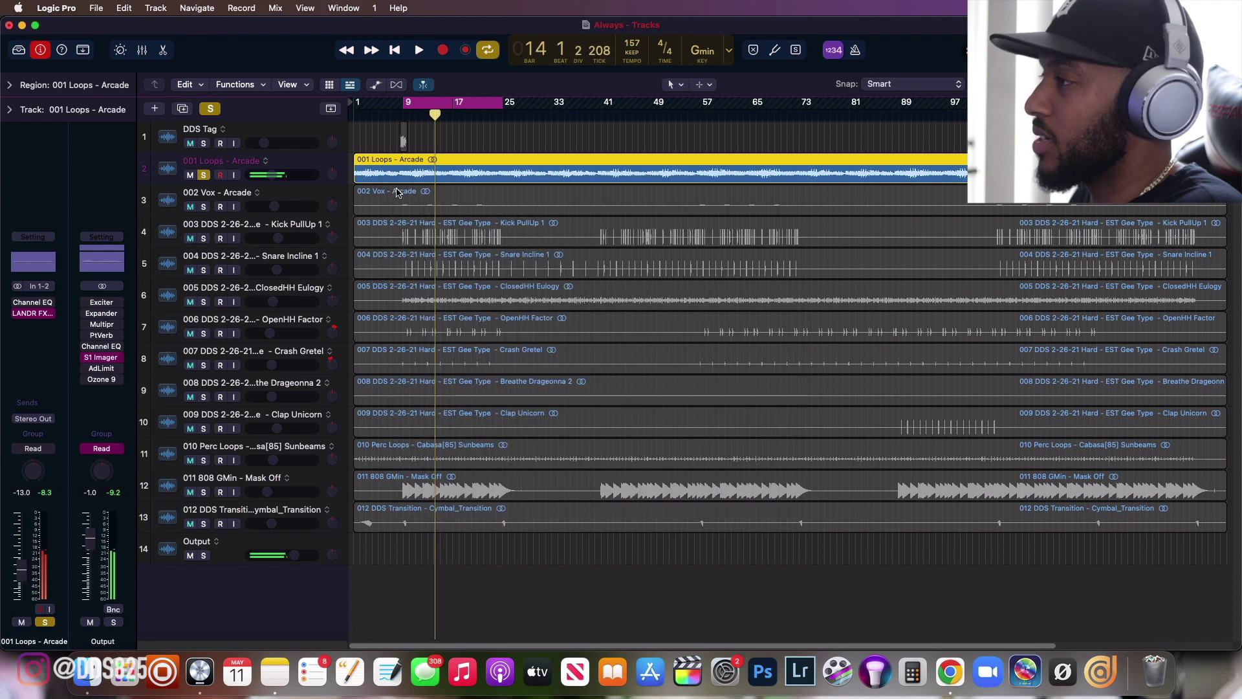
left_click(205, 207)
key("space")
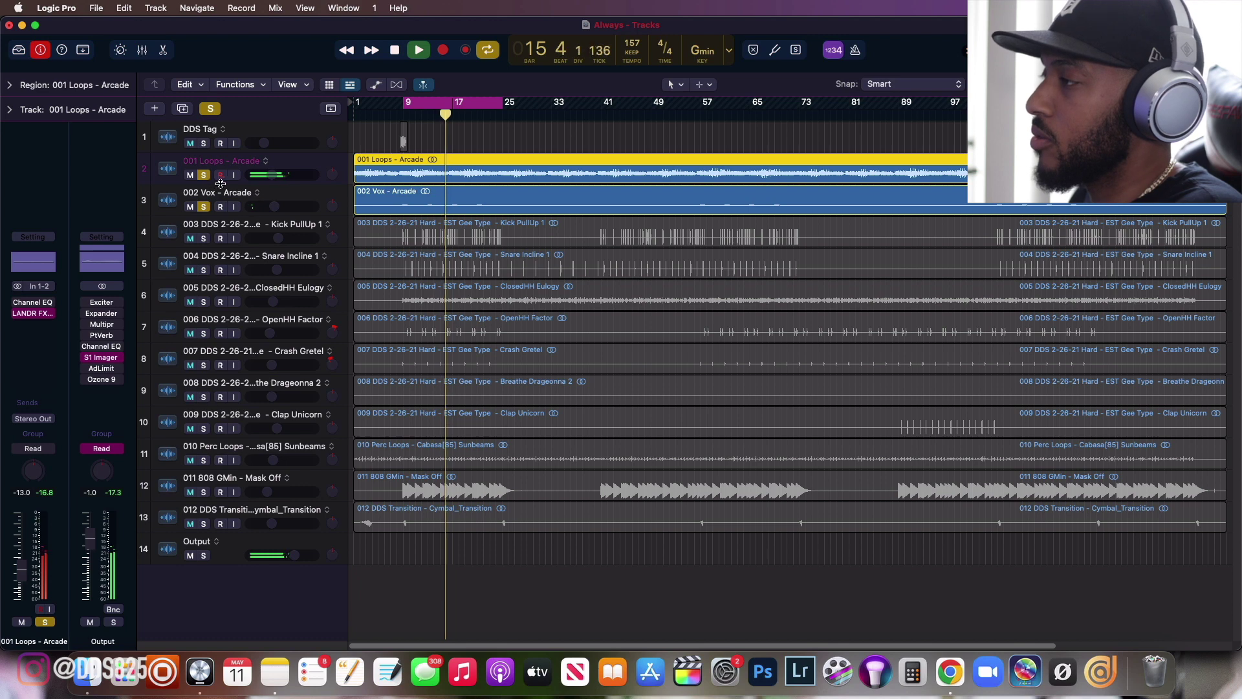
Mute 001 Loops - Arcade, audition the vocal from around bar 8, and bring up its plug-in list.
left_click(271, 198)
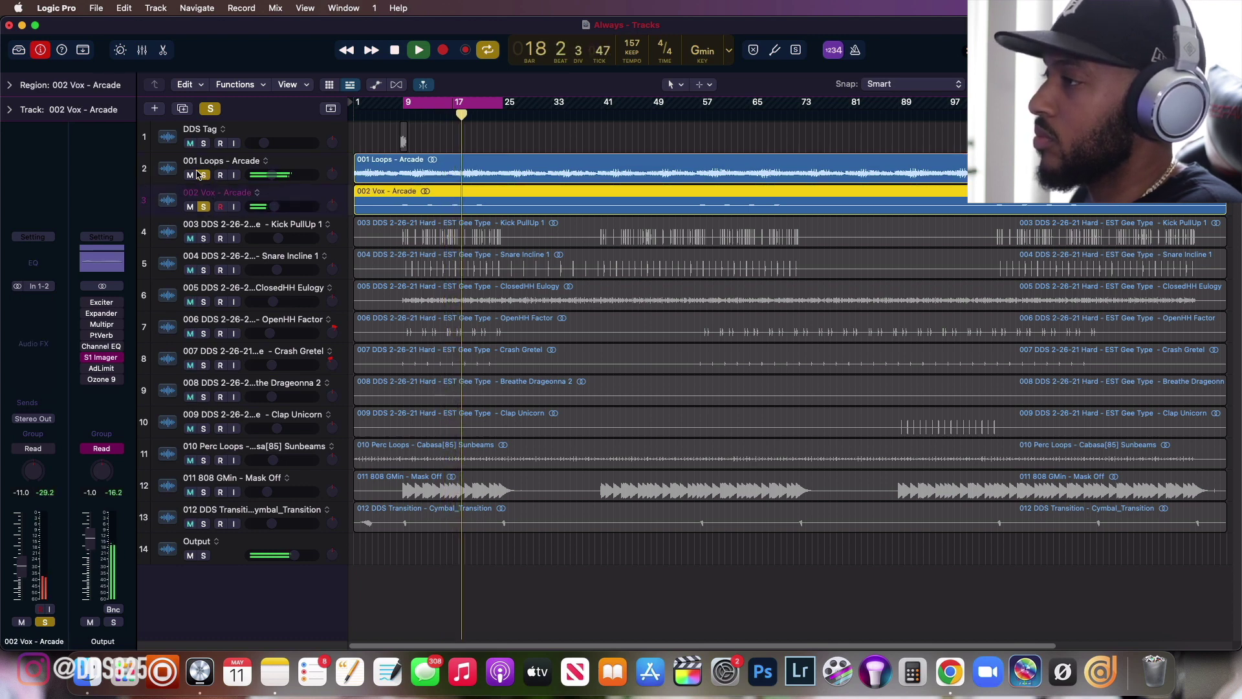
left_click(190, 175)
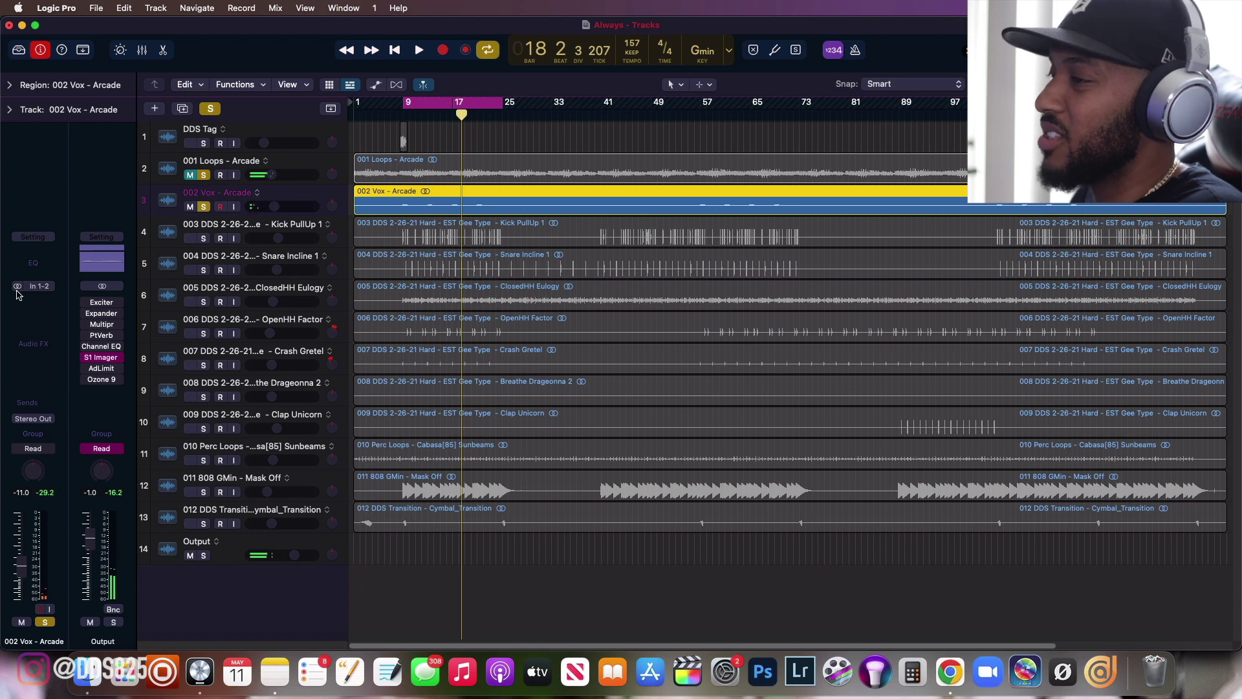
key("space")
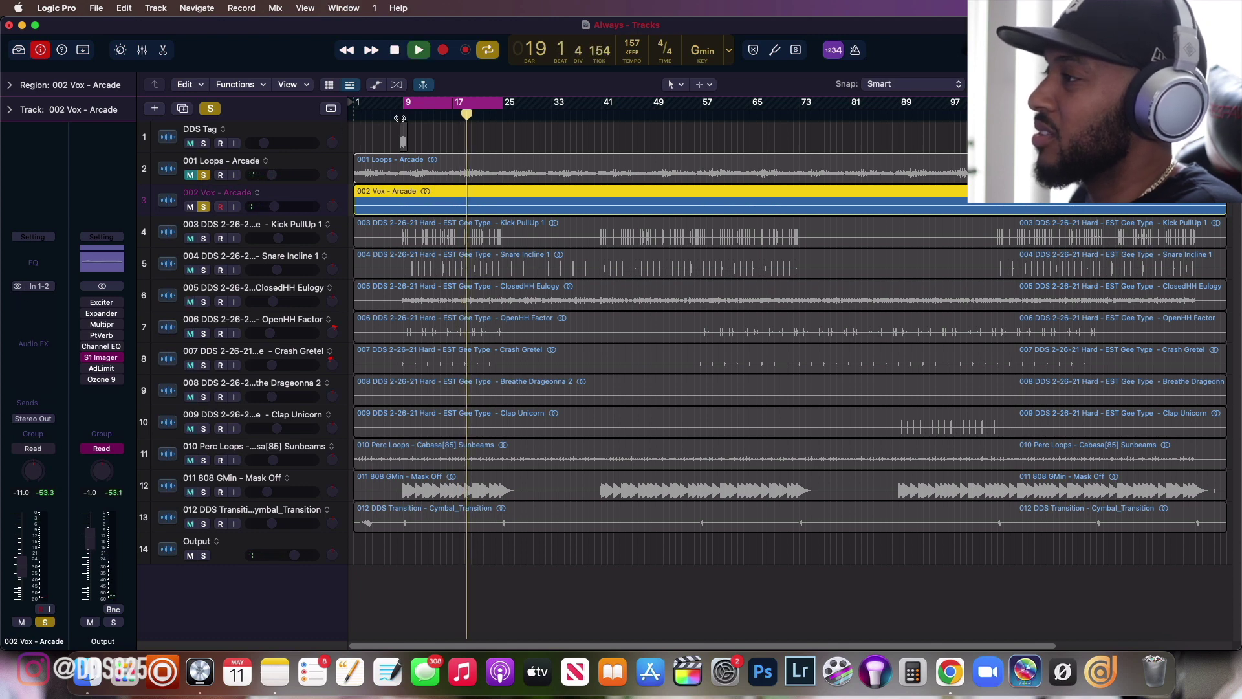
left_click(399, 118)
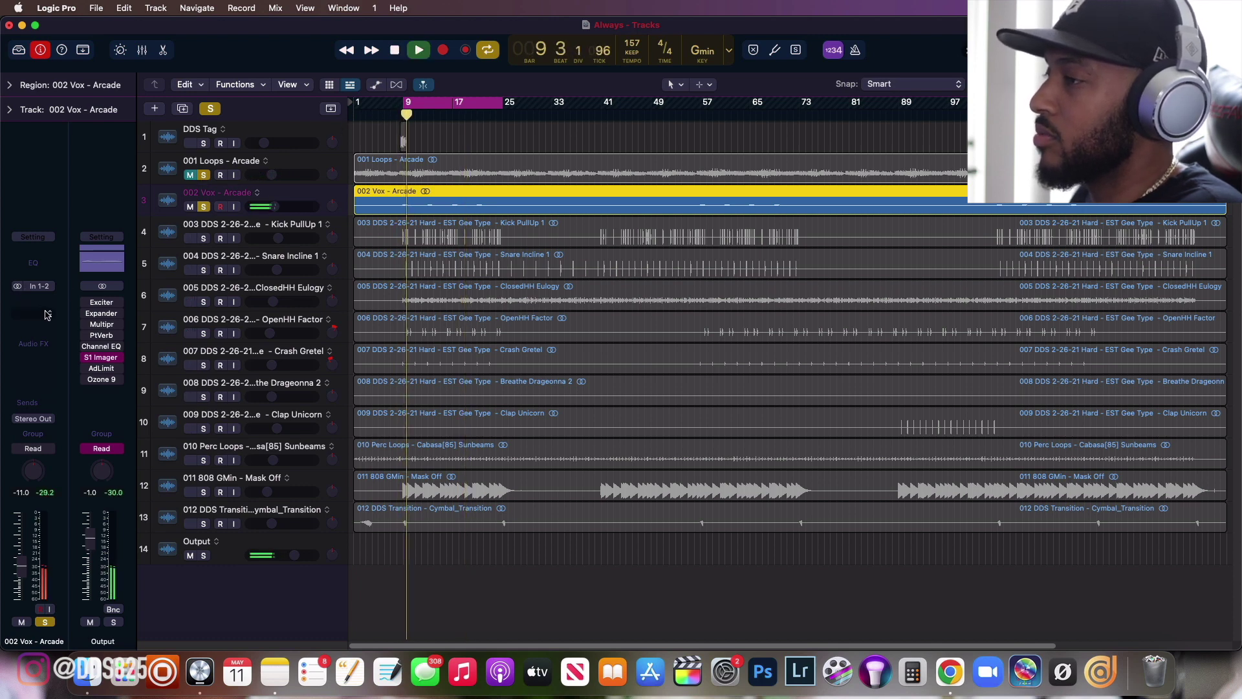
key("space")
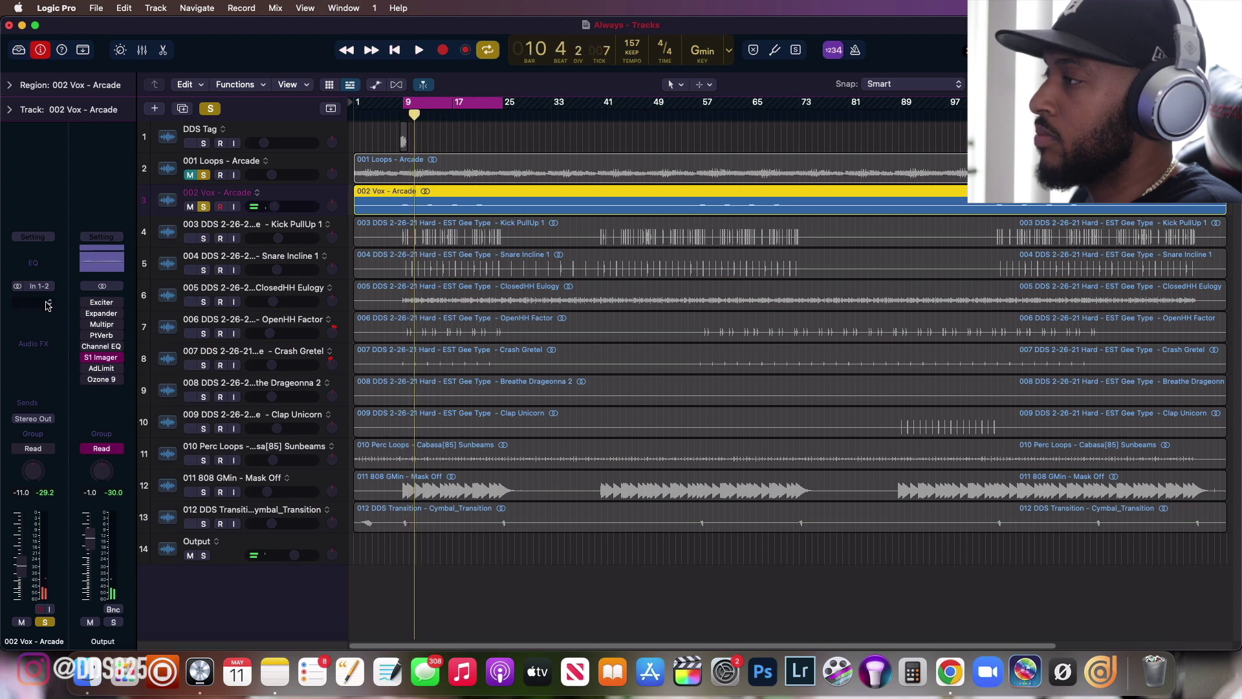
left_click(47, 303)
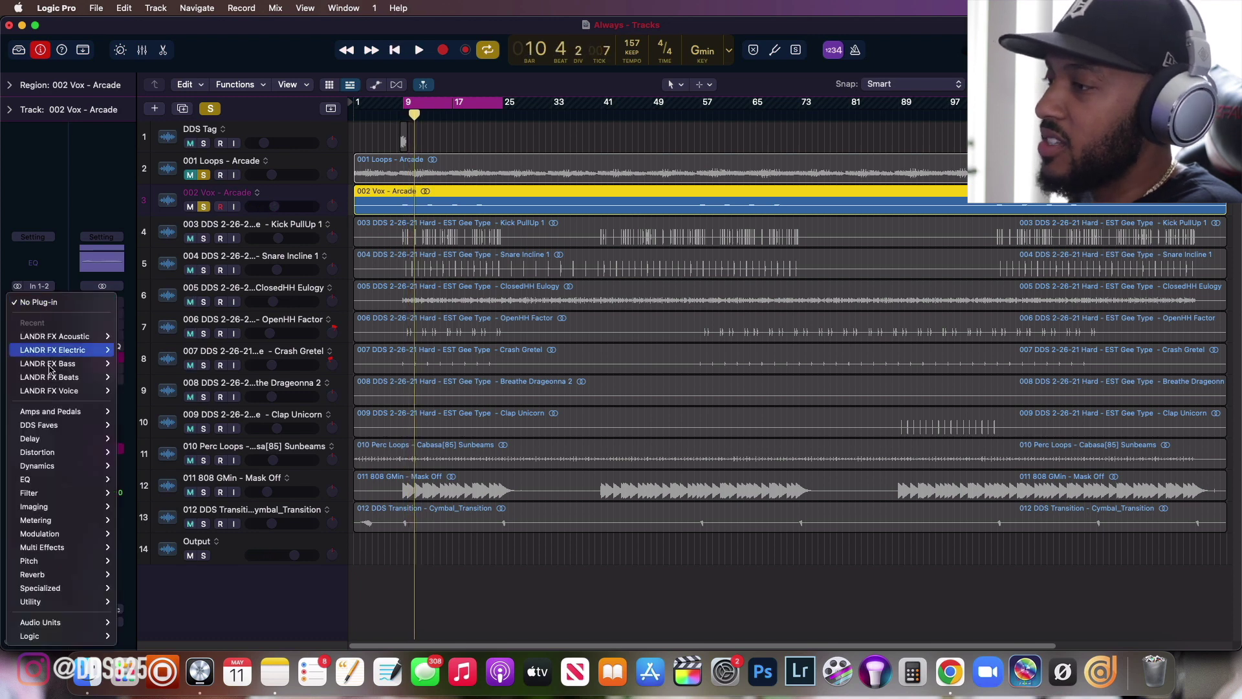
Insert LANDR FX Voice in stereo on the vocal, keeping Vocals > Pop Diva with blend at 100%.
left_click(131, 391)
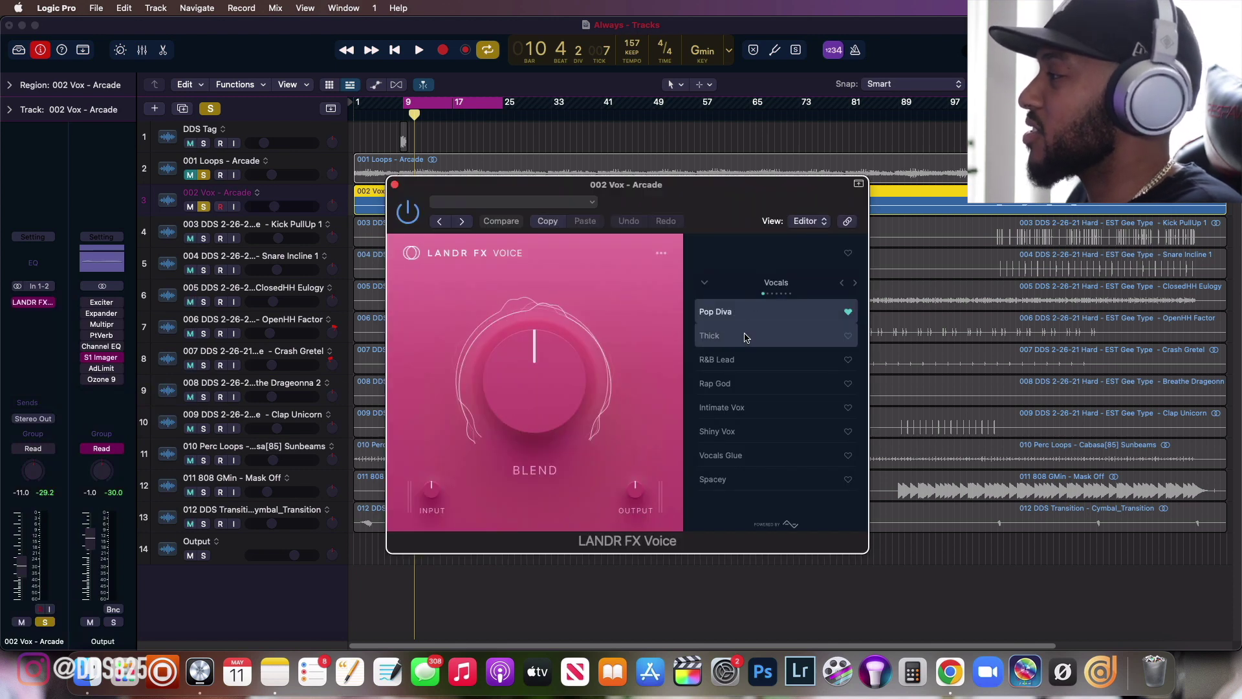
left_click(704, 282)
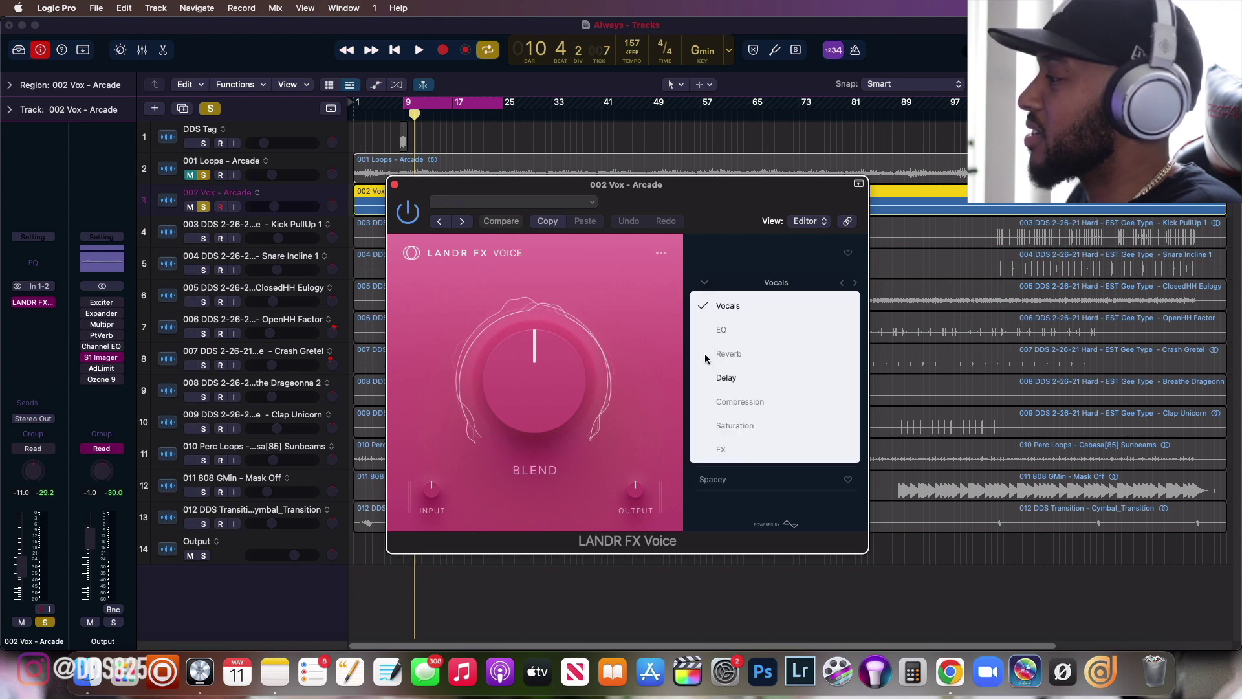
left_click(716, 251)
left_click_drag(524, 307, 504, 245)
key("space")
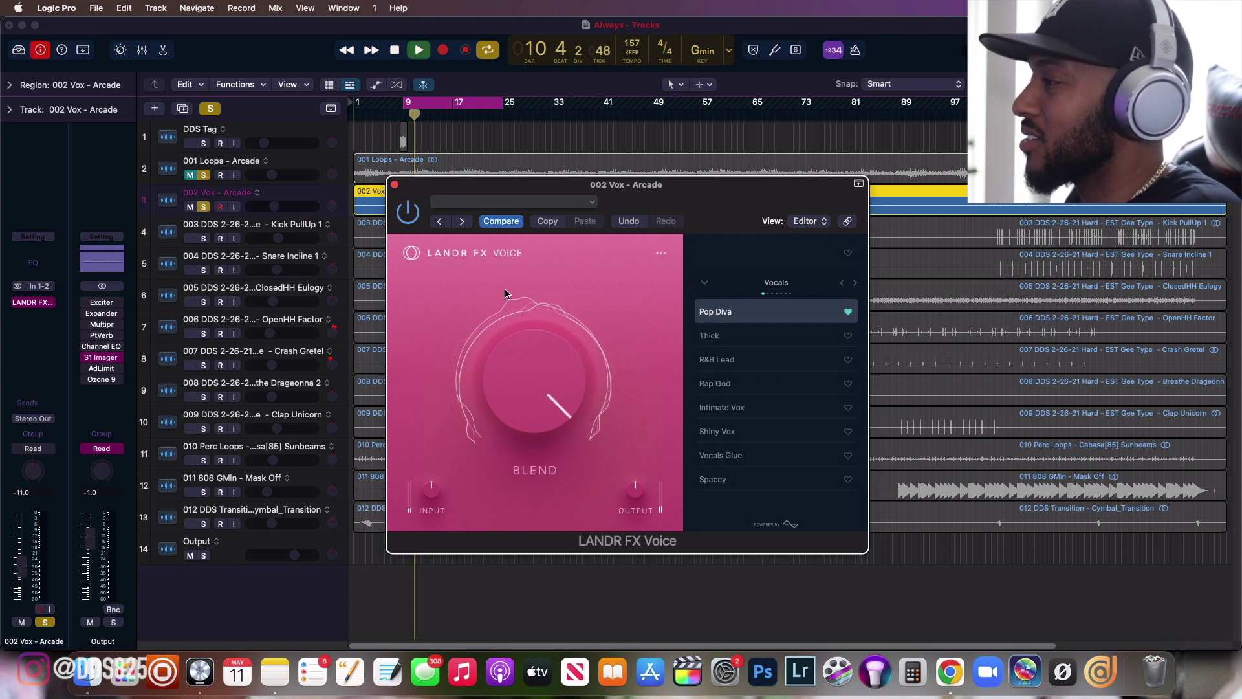
Compare the vocal from bar 9 with LANDR FX Voice bypassed.
left_click(407, 119)
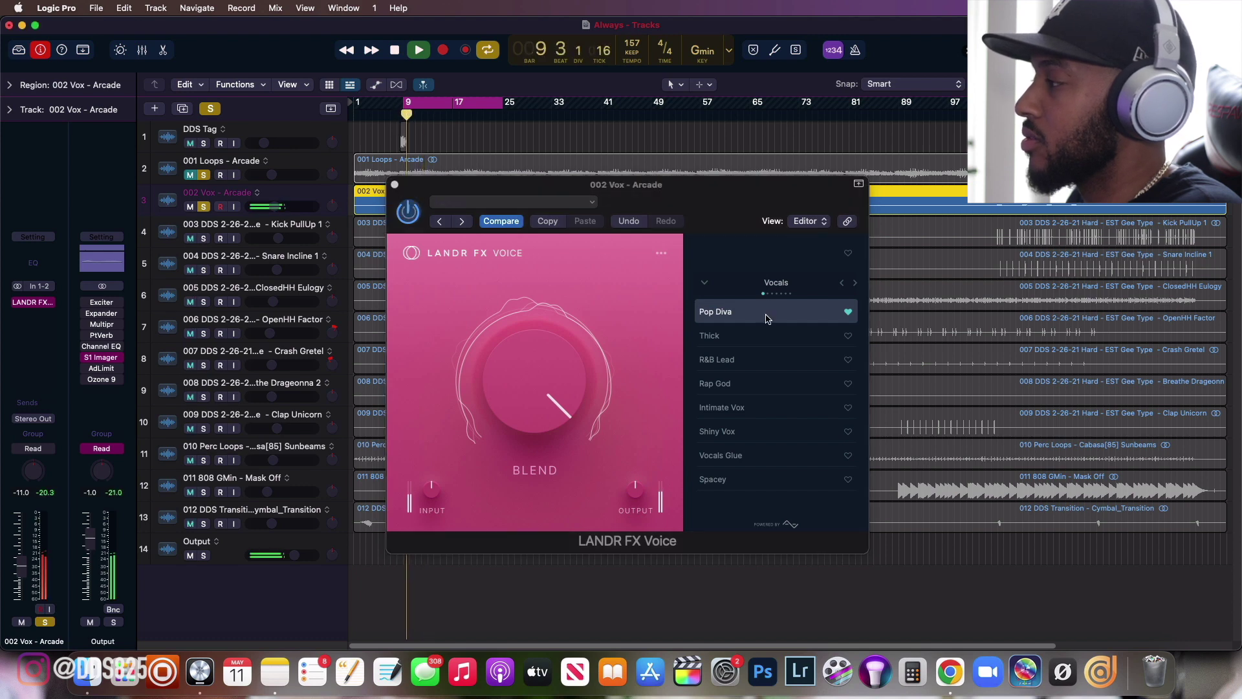
key("space")
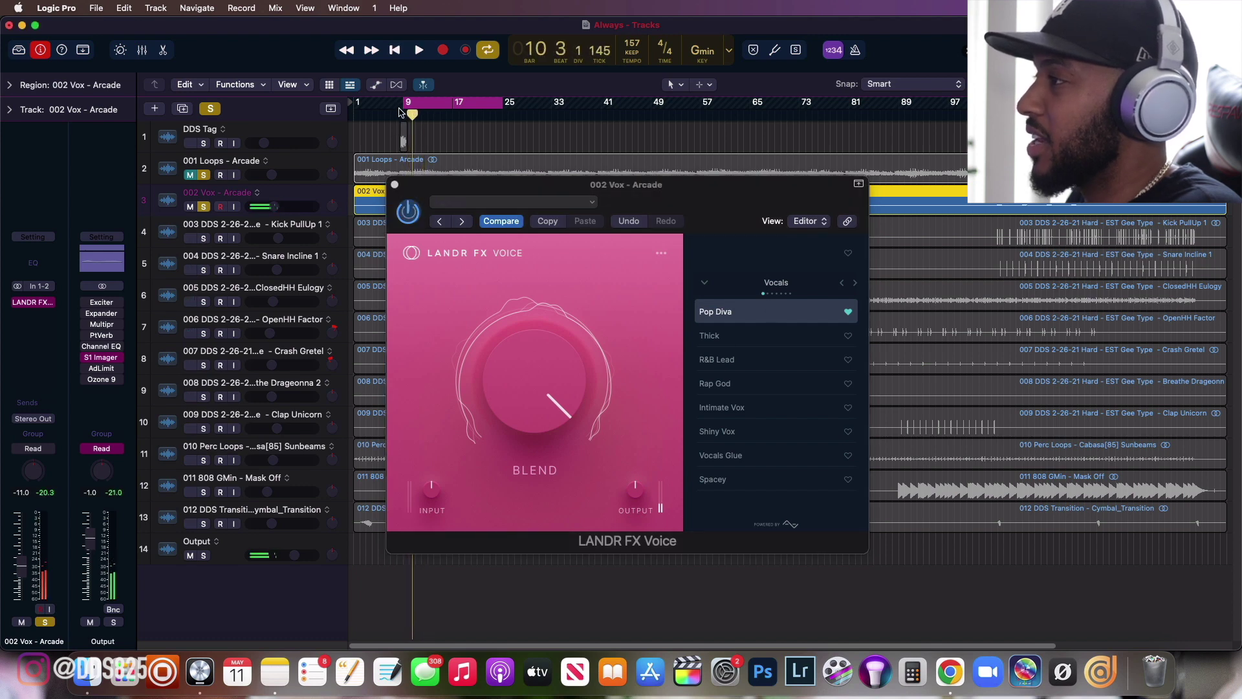
left_click(402, 113)
left_click(406, 222)
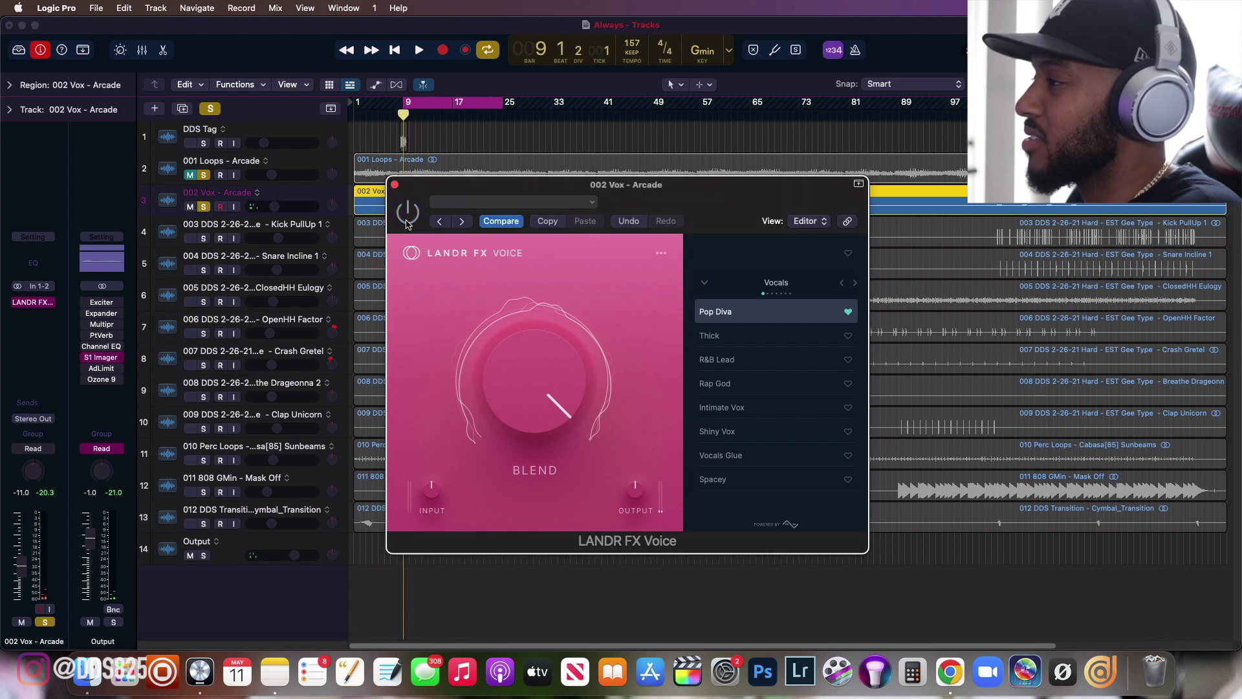
key("space")
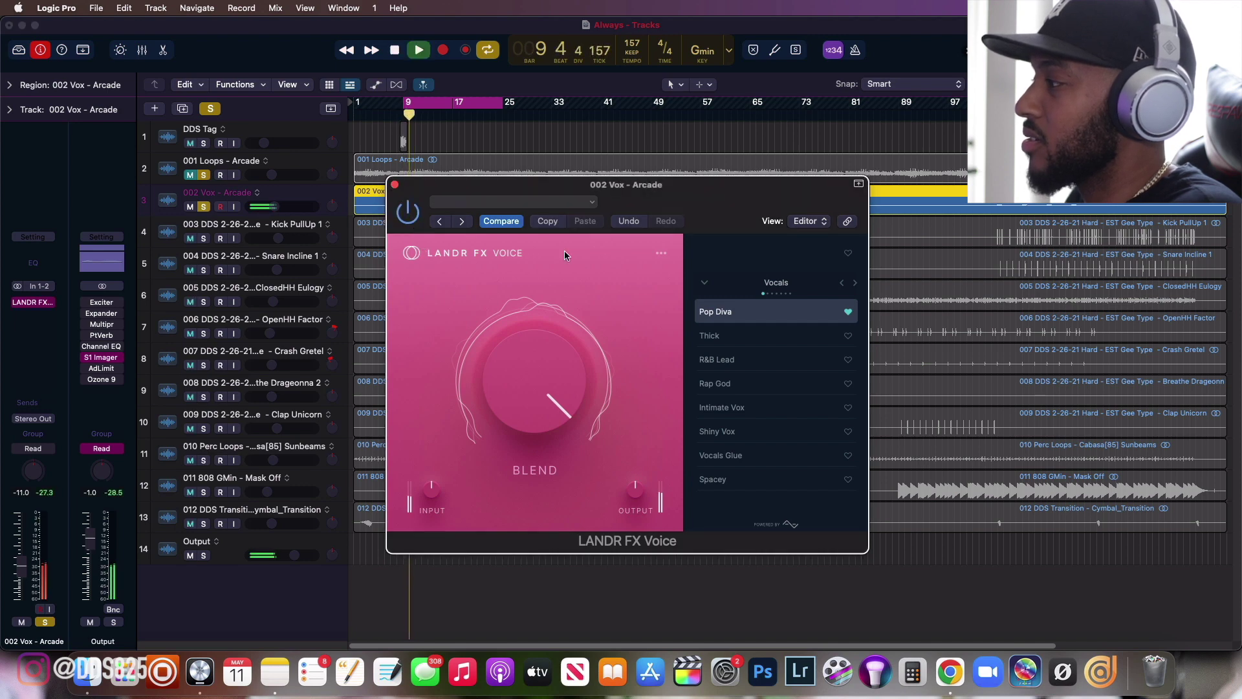
key("space")
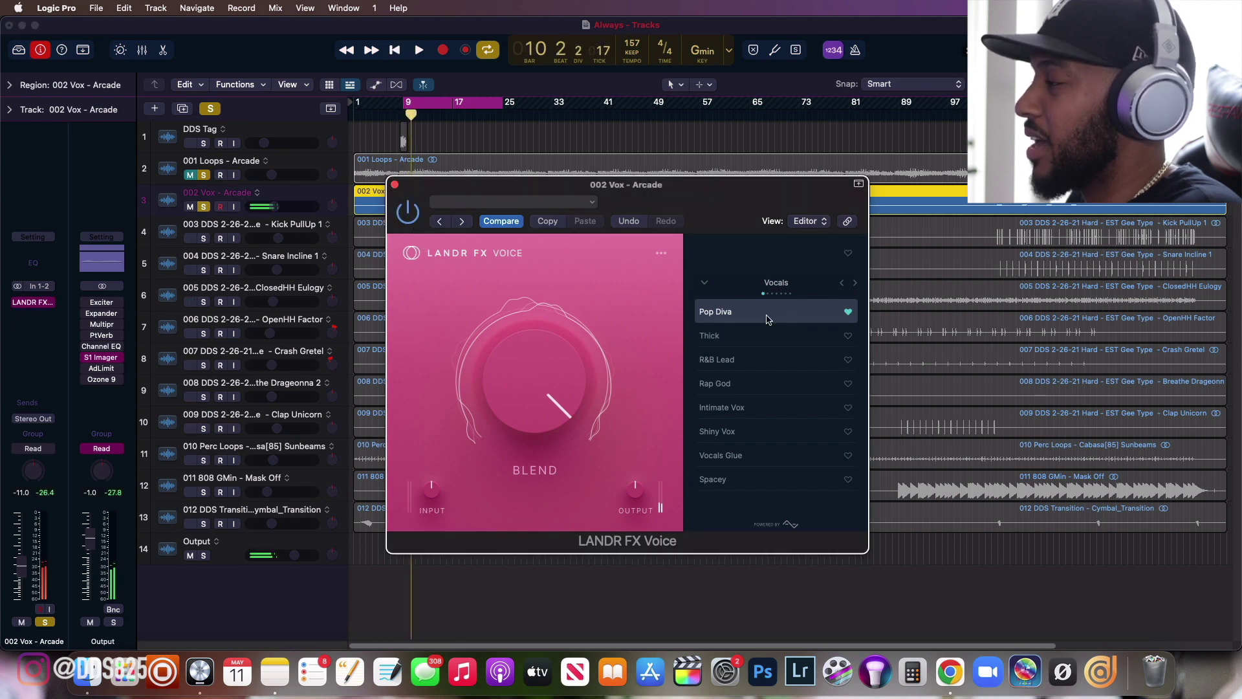
Audition the Rap God and Thick voice presets, replaying the vocal from bar 9.
left_click(714, 383)
left_click(411, 113)
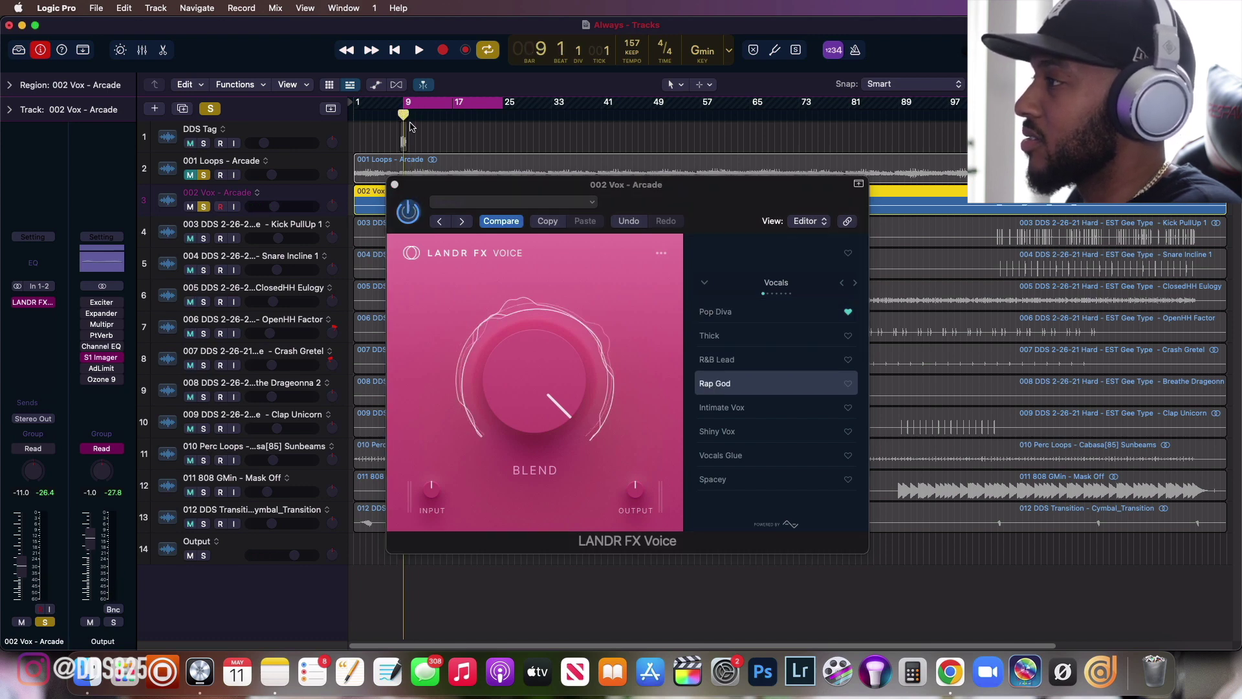
key("space")
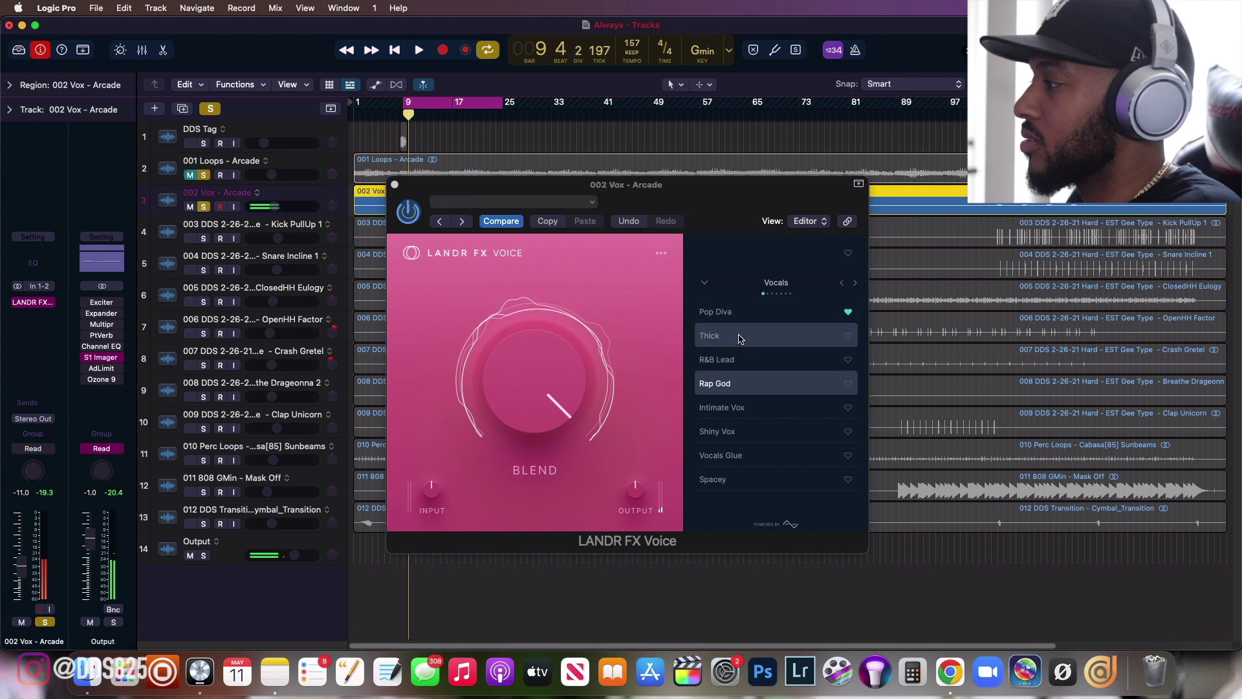
left_click(740, 338)
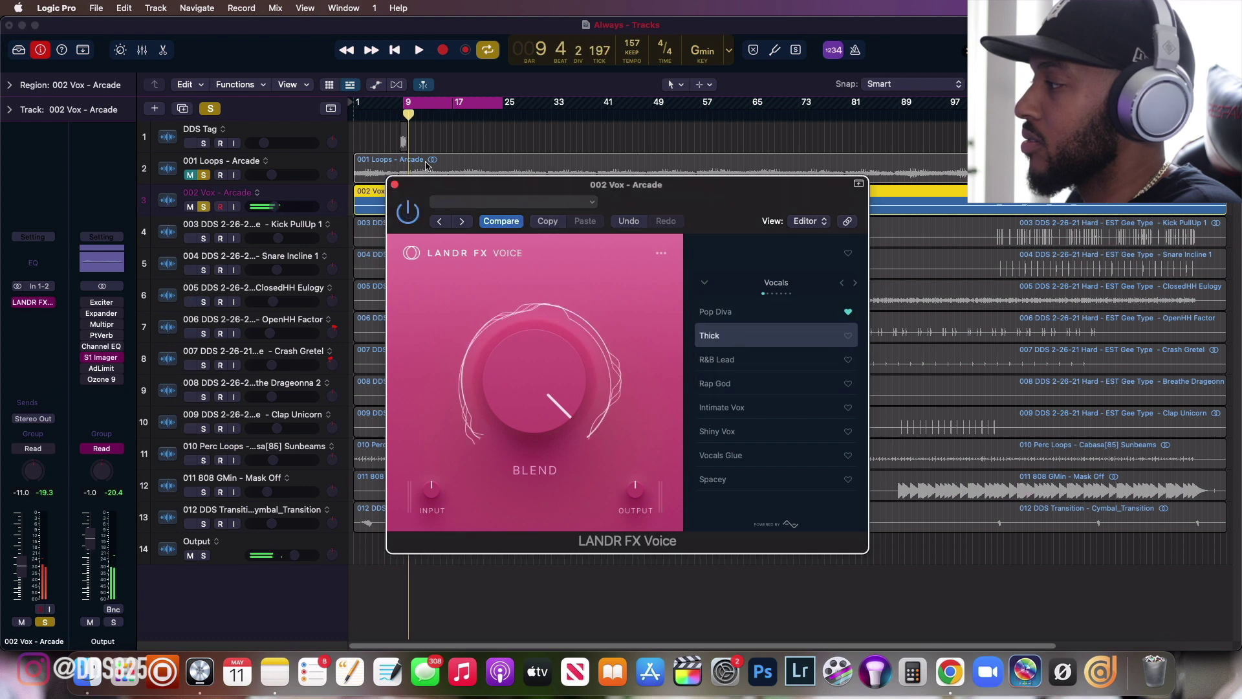
left_click(401, 115)
key("space")
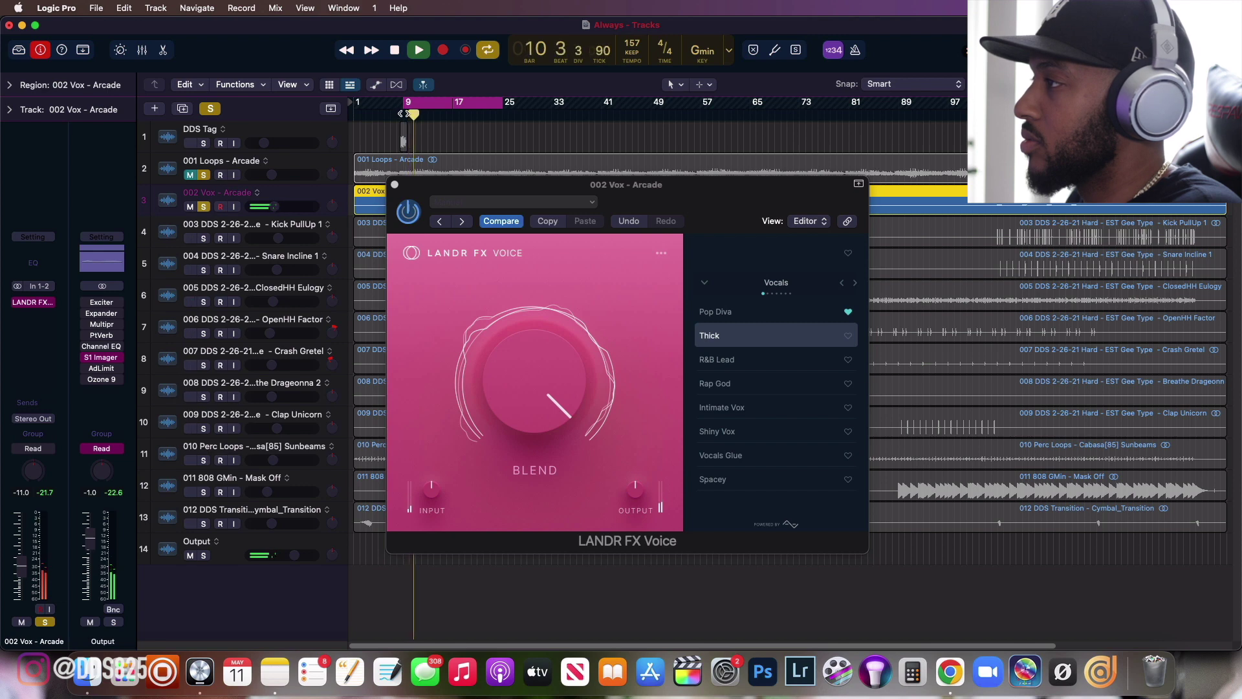
key("super+space")
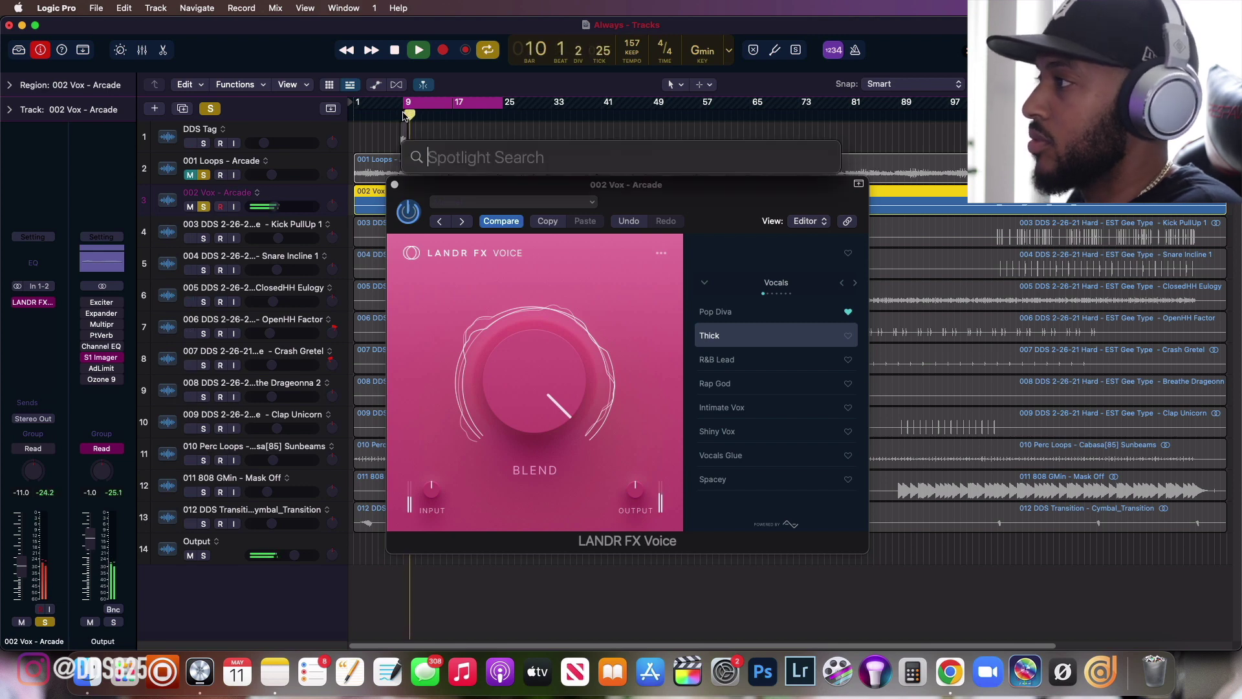
key("Escape")
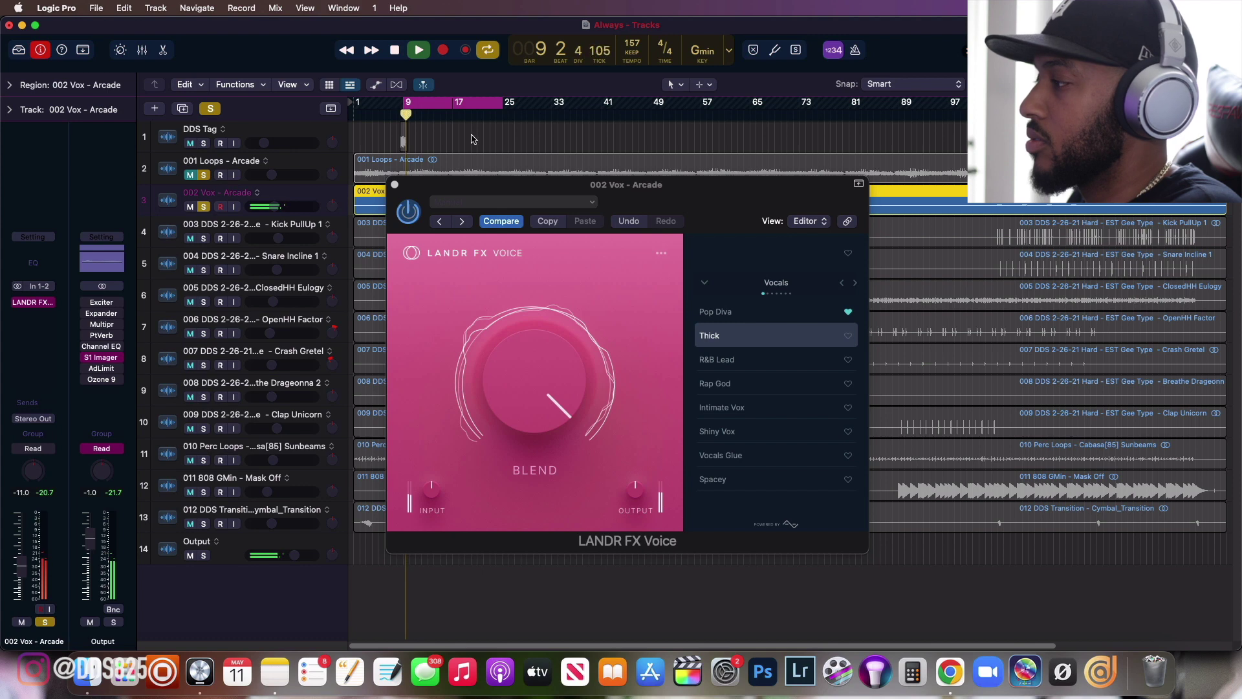
key("space")
Try Intimate Vox, then apply Vocals Glue while playing from the project start.
left_click(744, 407)
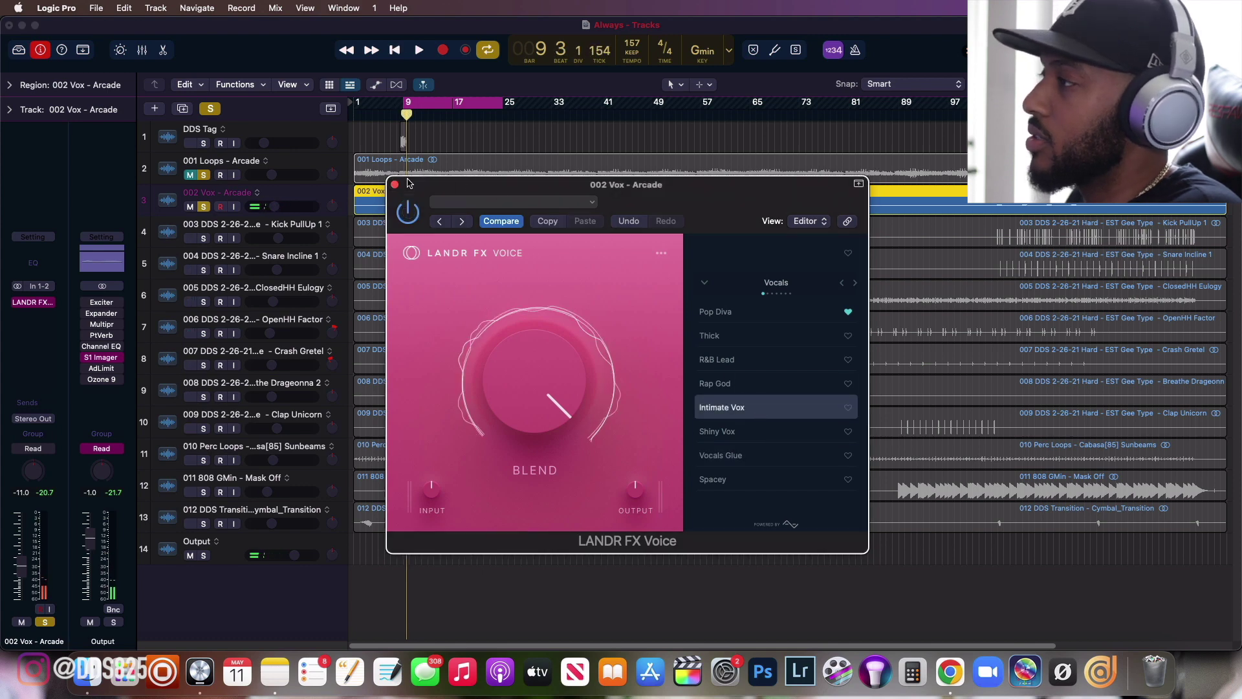
left_click(405, 117)
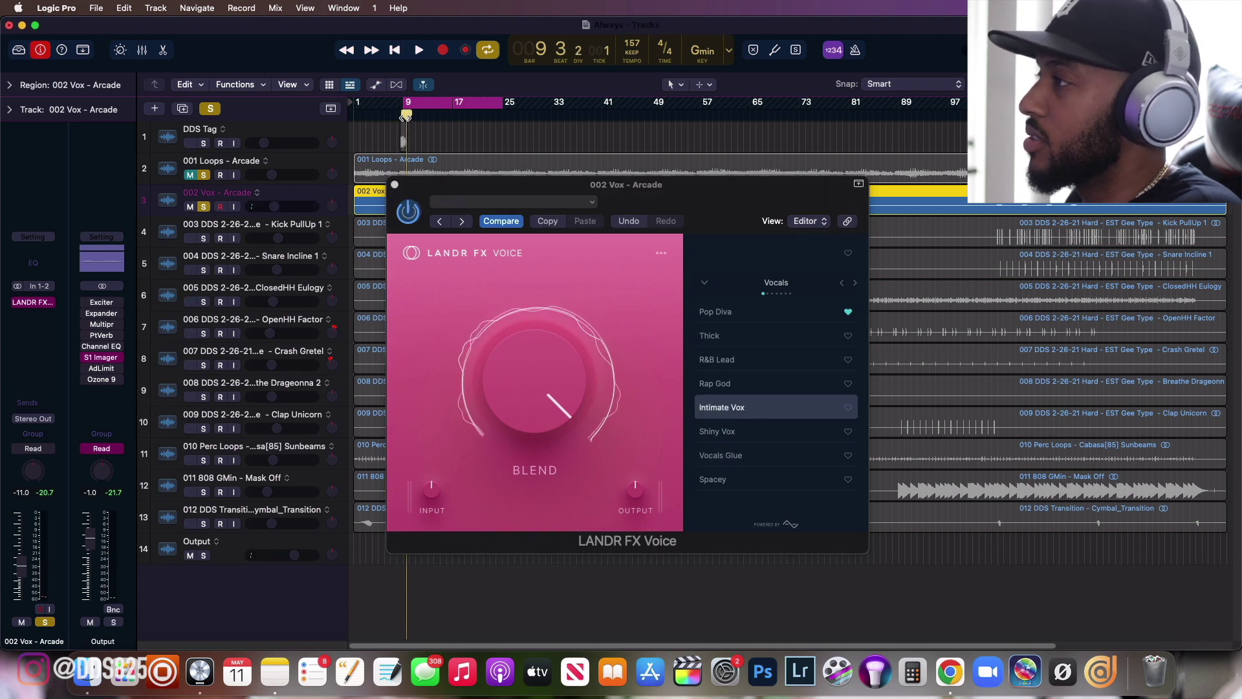
left_click(392, 54)
left_click(394, 55)
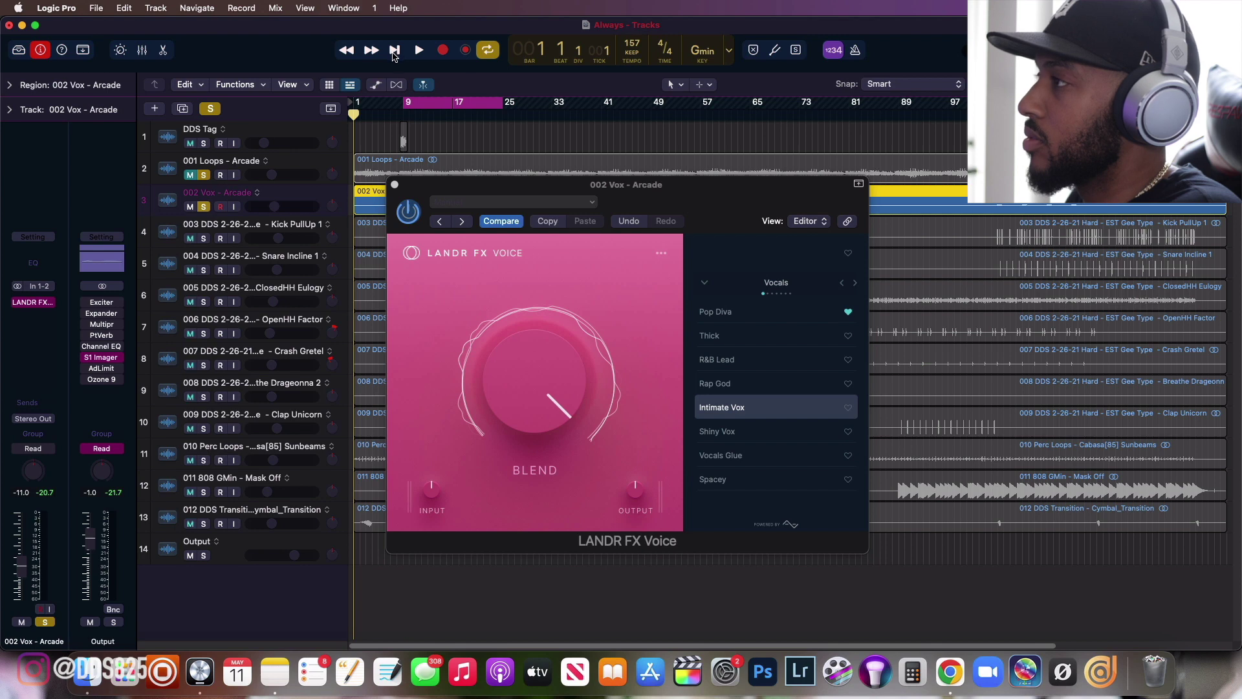
left_click(419, 51)
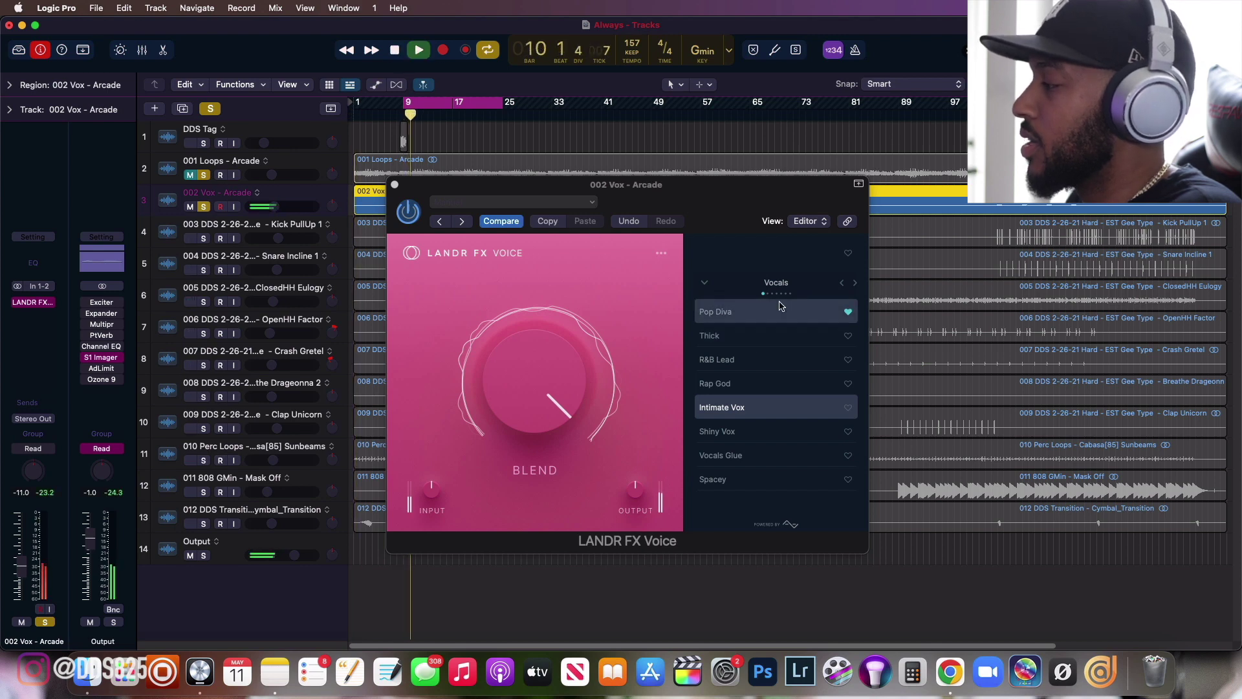
left_click(724, 455)
left_click(724, 455)
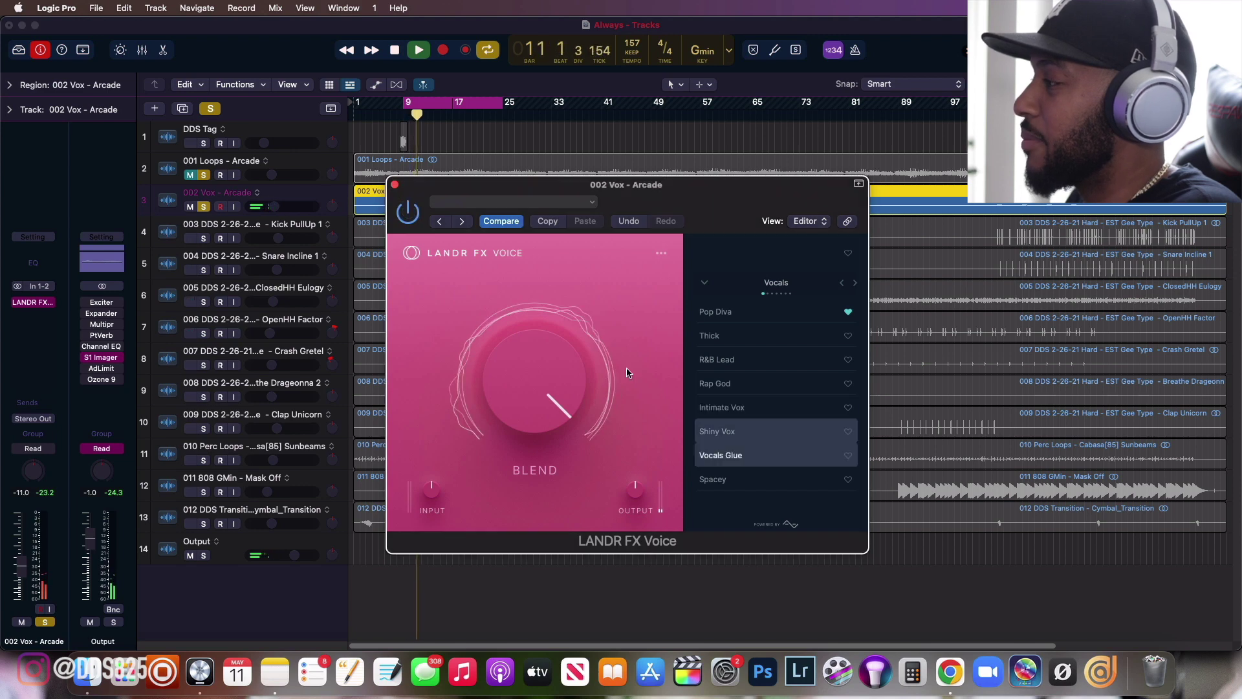
left_click(404, 112)
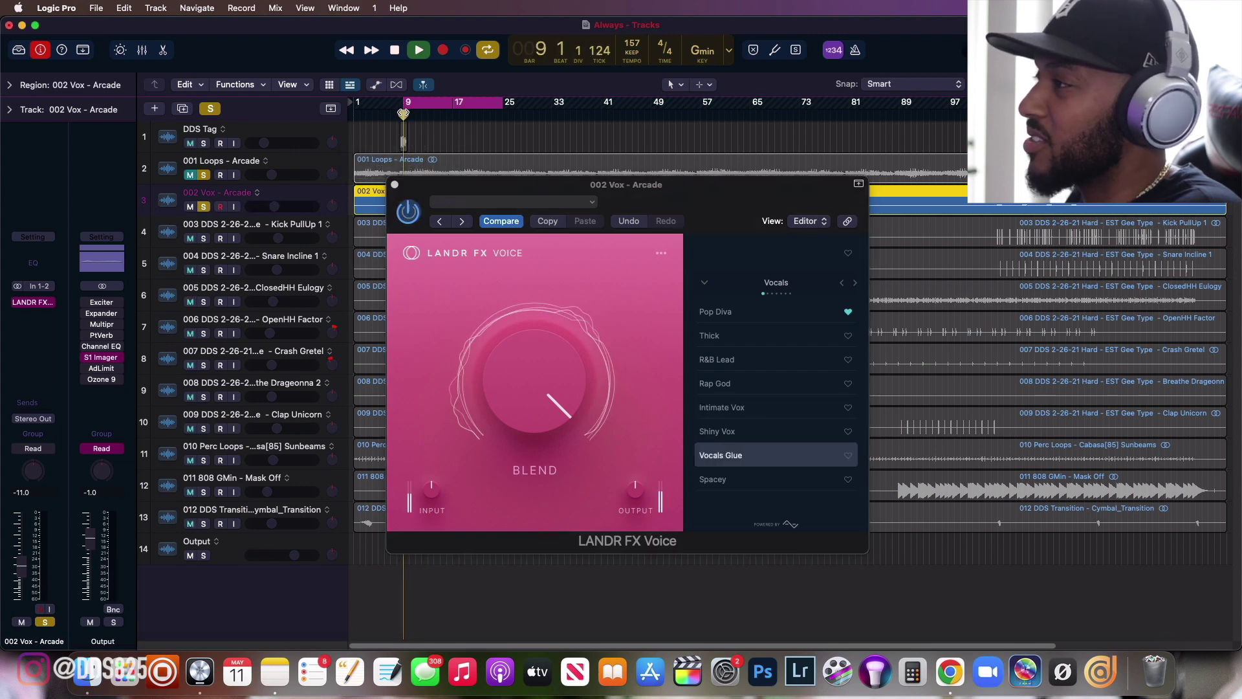
Switch to the EQ category, try Smile - Delay, then load War On Proximity.
left_click(855, 283)
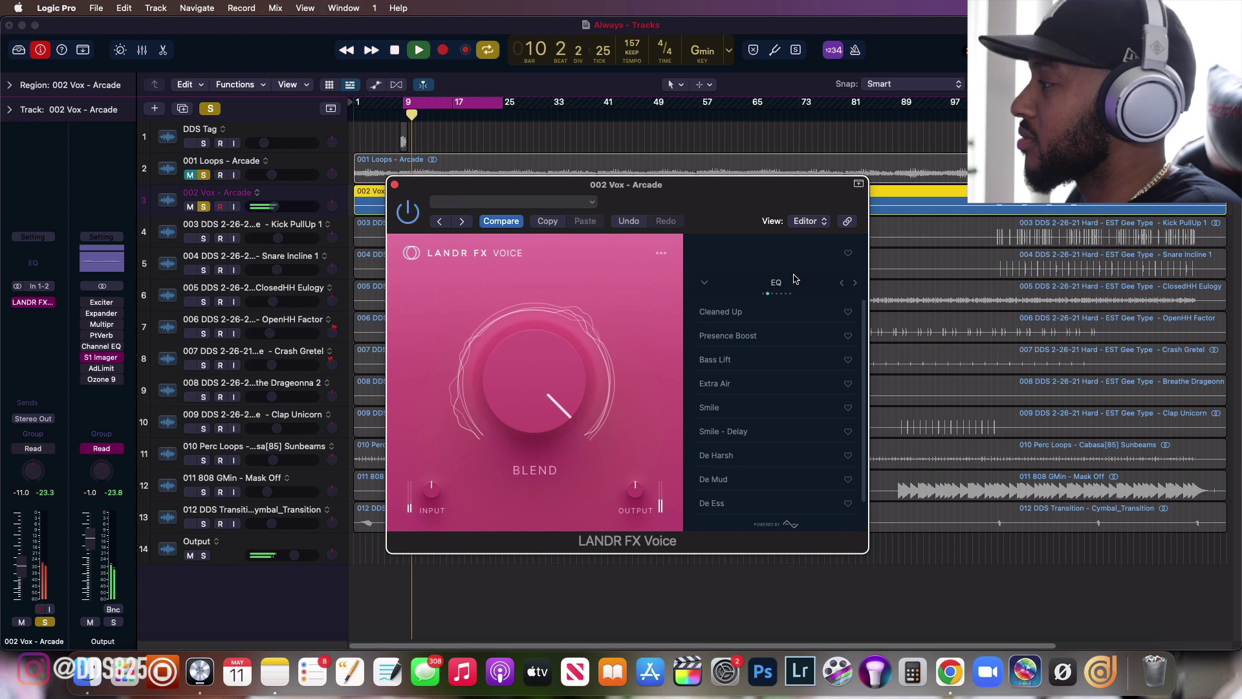
left_click(746, 439)
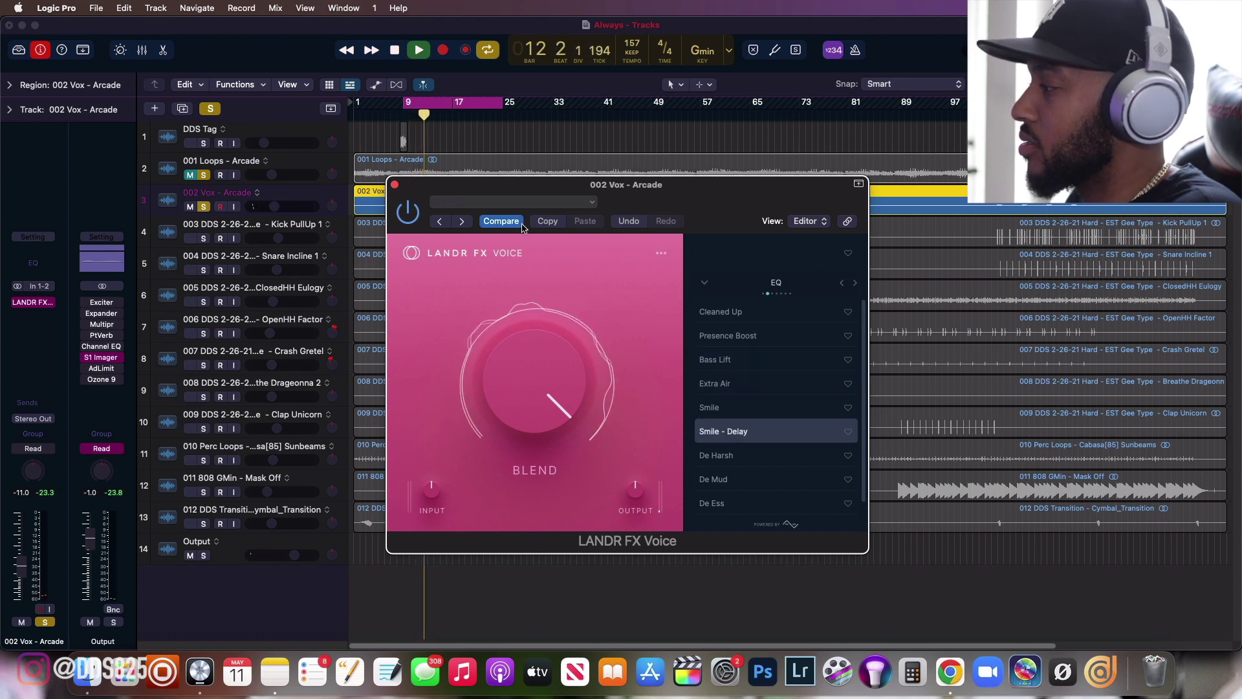
left_click(398, 116)
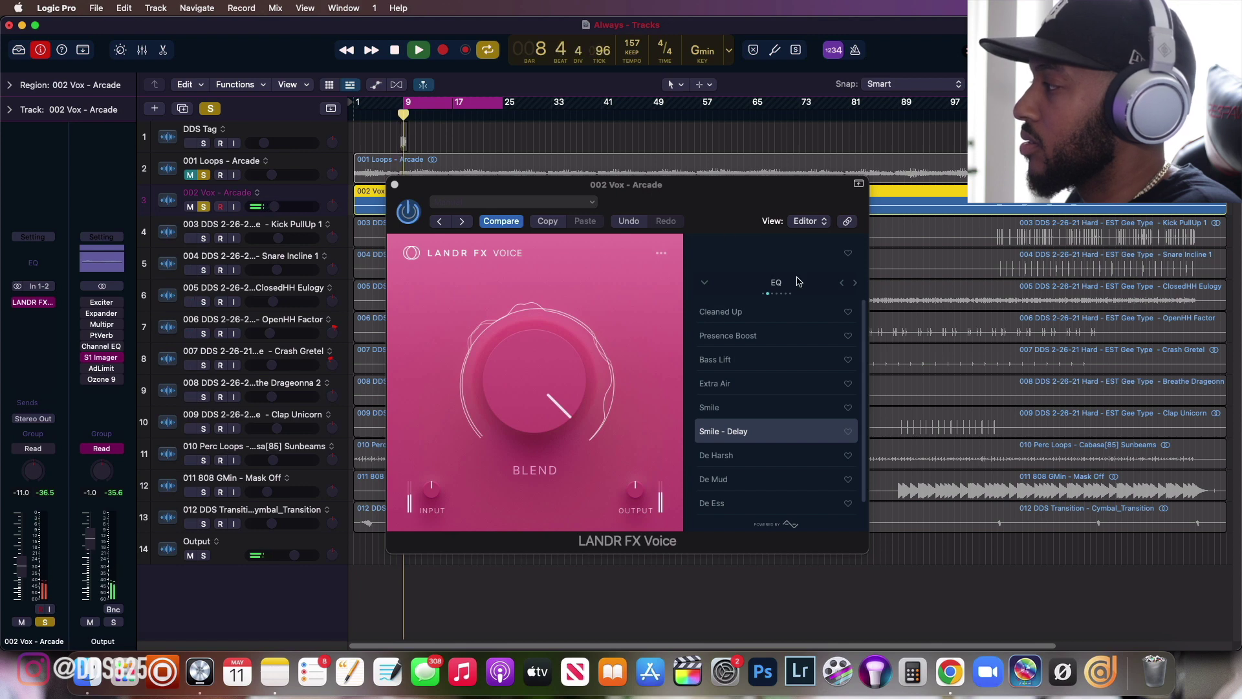
scroll(802, 457, "down", 1)
left_click(794, 505)
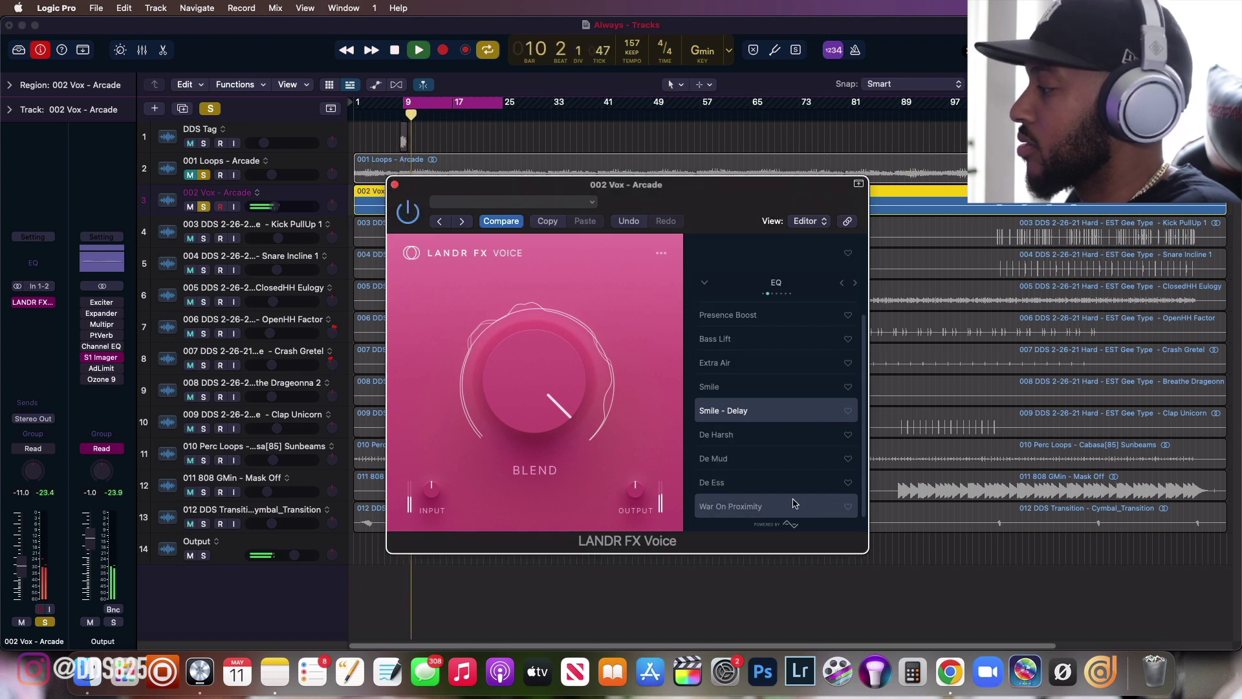
left_click(404, 118)
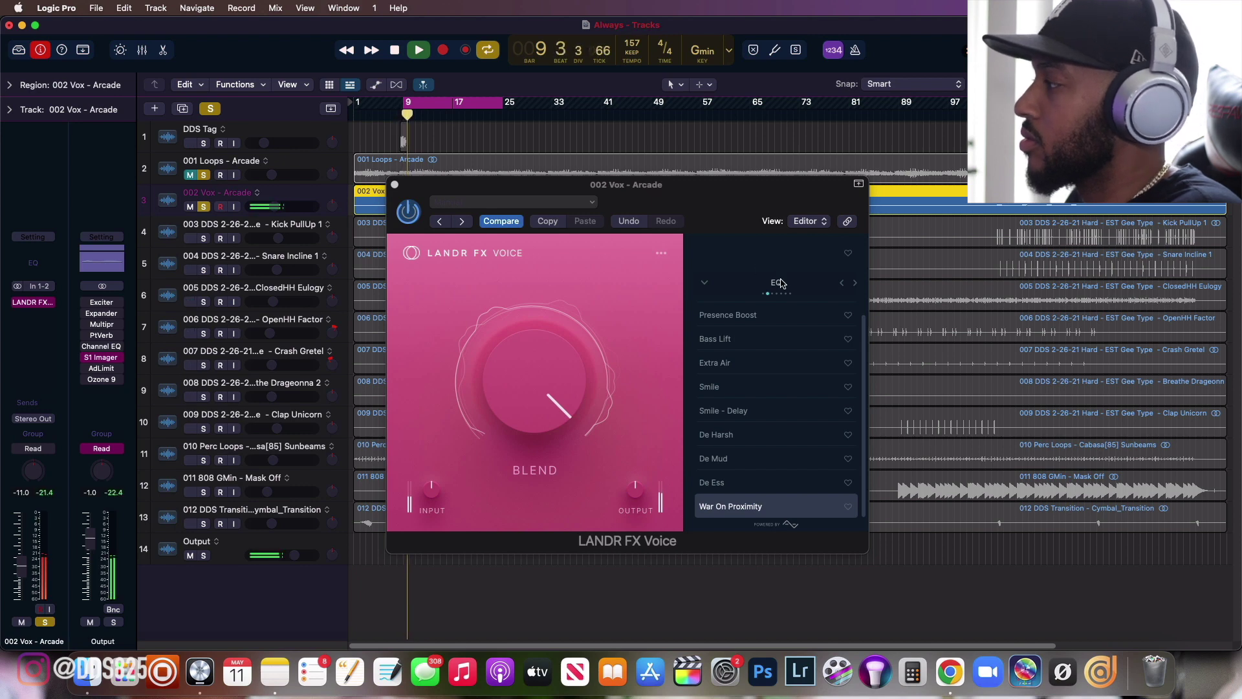
left_click(705, 283)
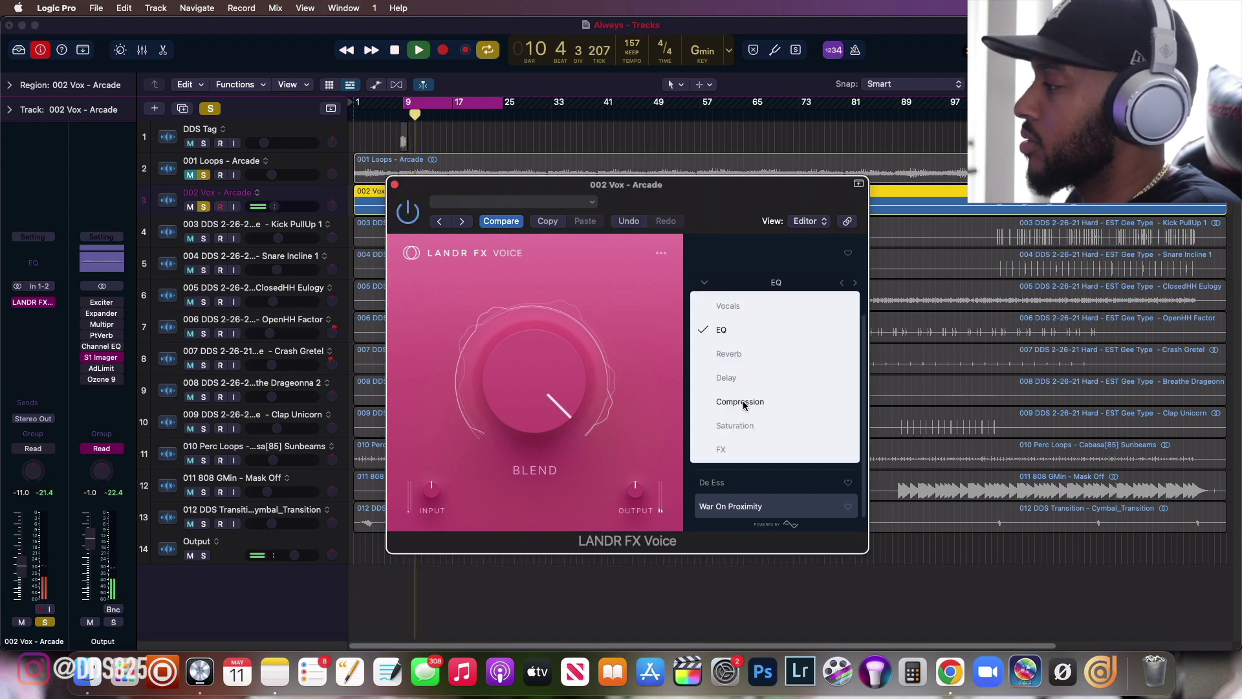
Audition the FX Old Radio and Delay Long Ping Pong voice presets, then return to the Vocals category.
left_click(743, 451)
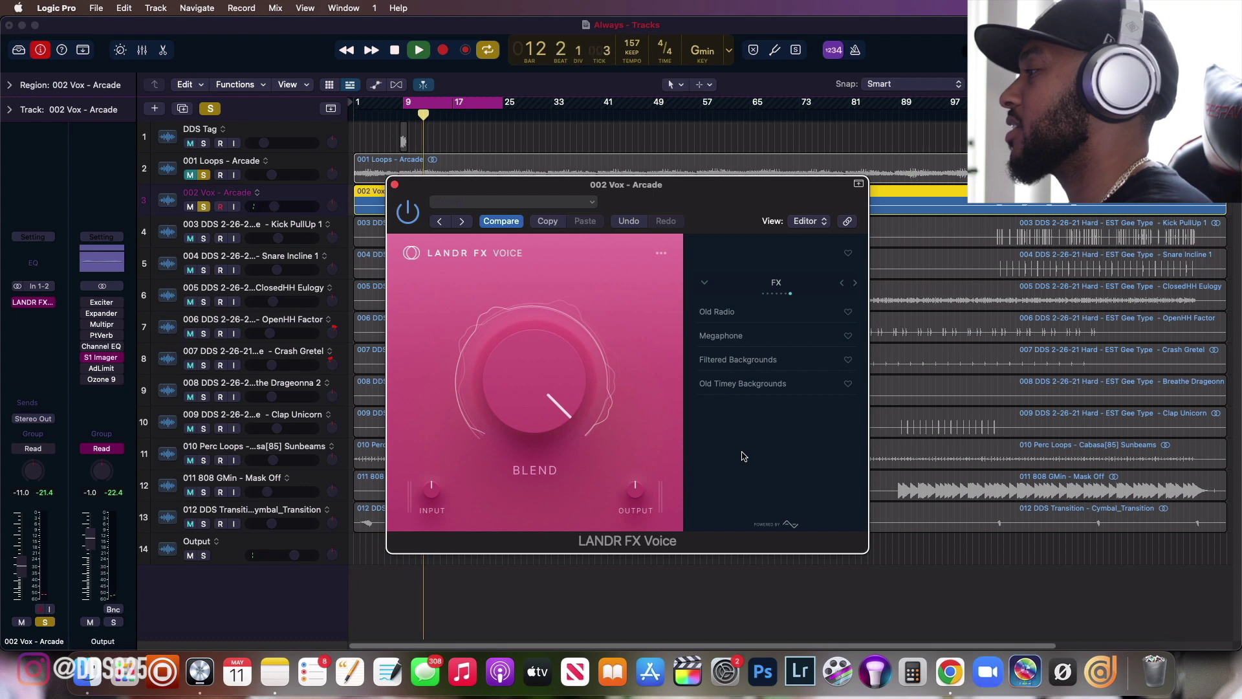
left_click(744, 384)
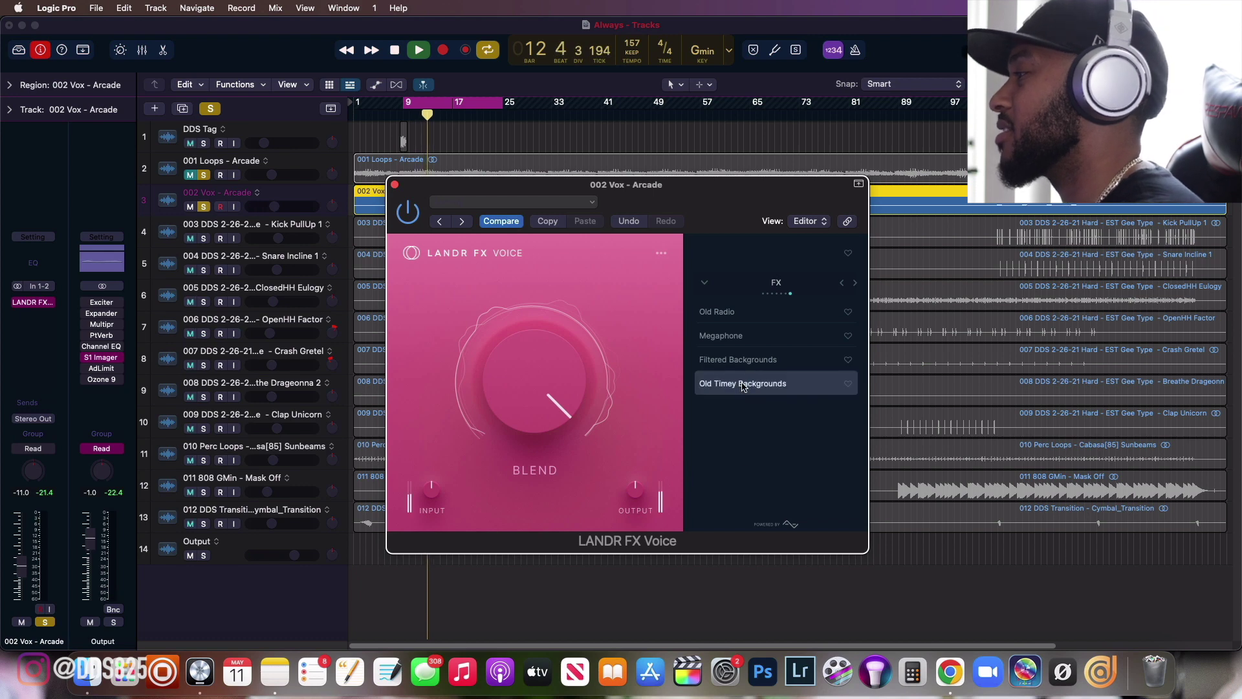
left_click(740, 308)
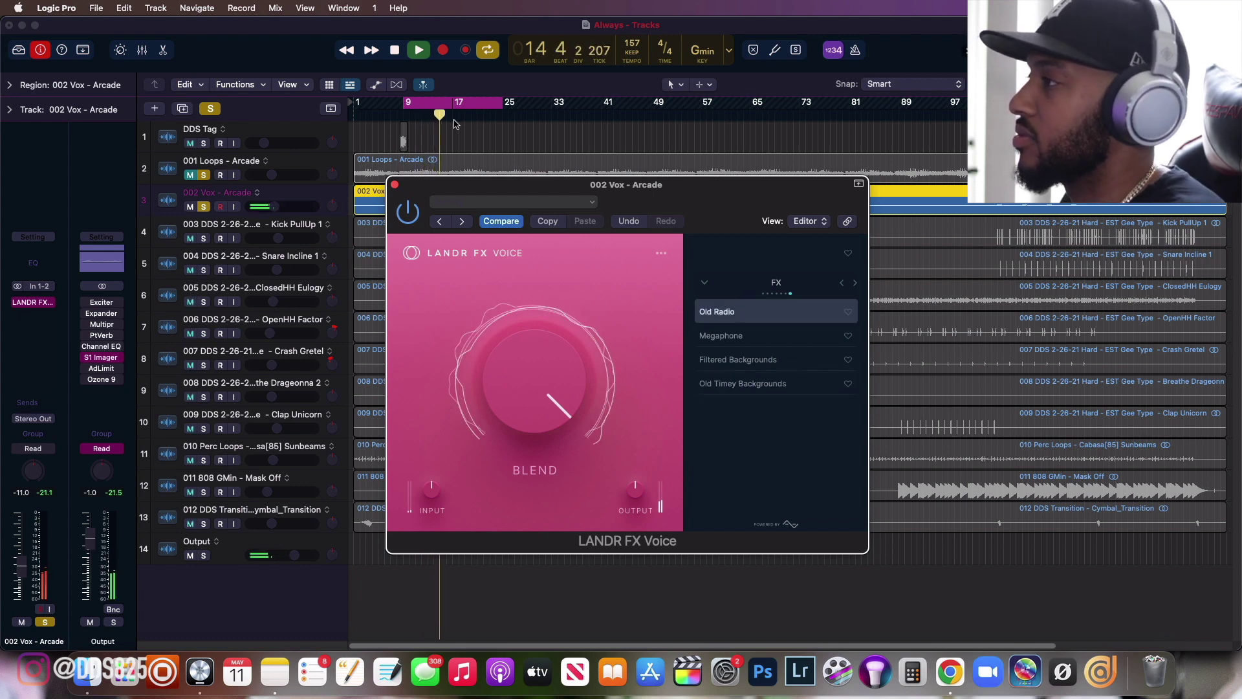
left_click(401, 113)
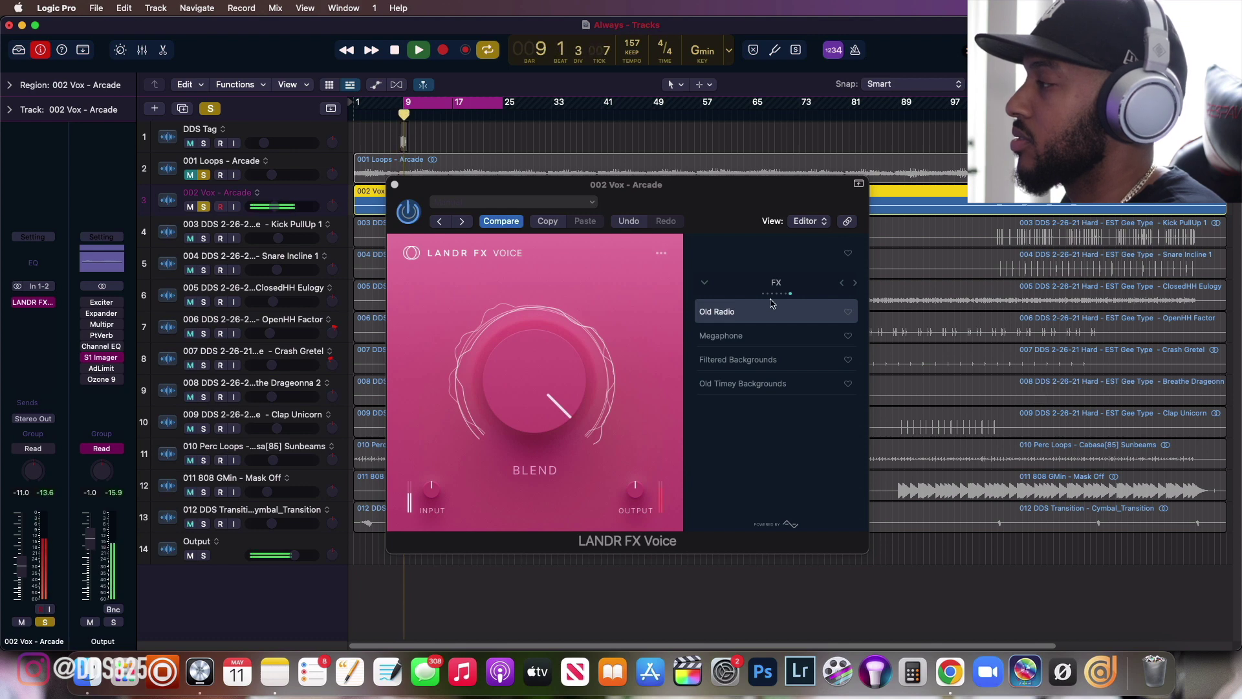
left_click(705, 282)
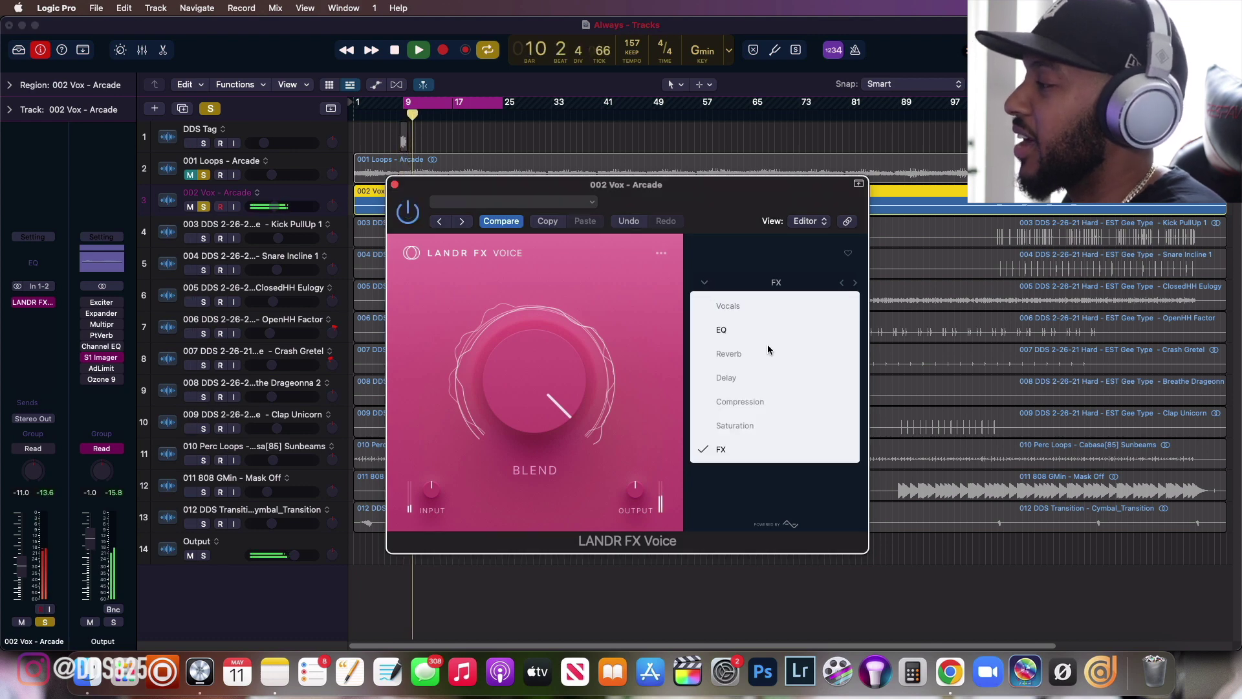
left_click(736, 377)
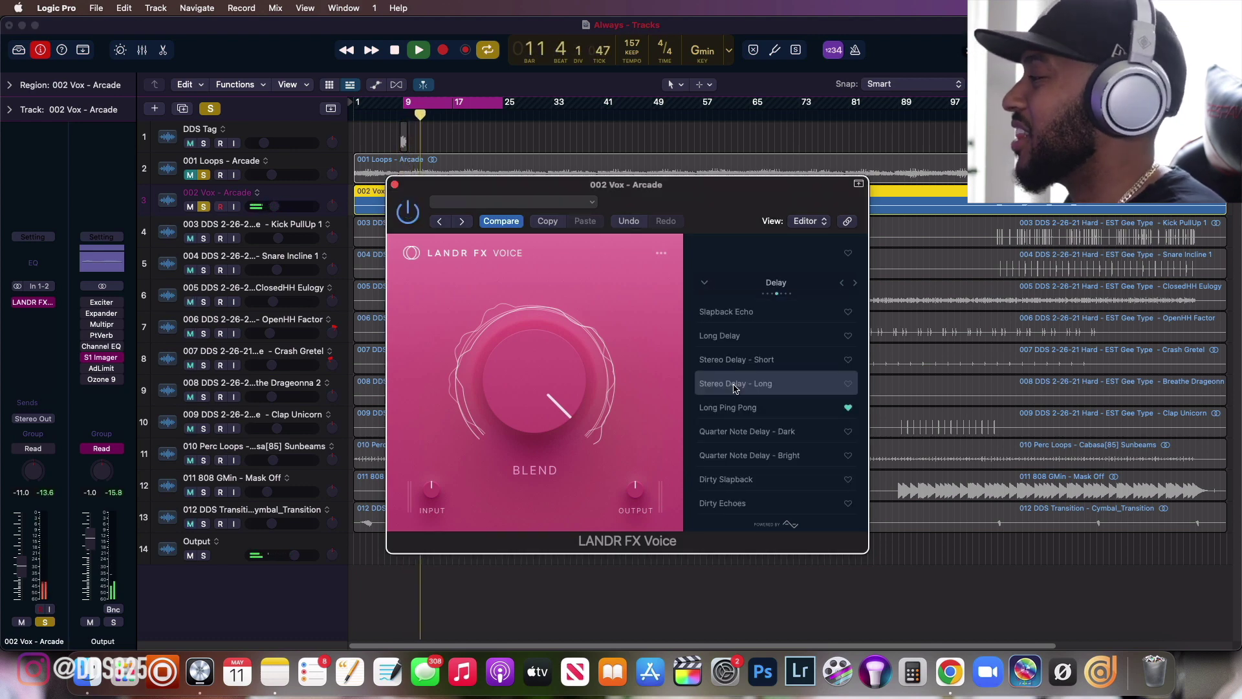
left_click(744, 407)
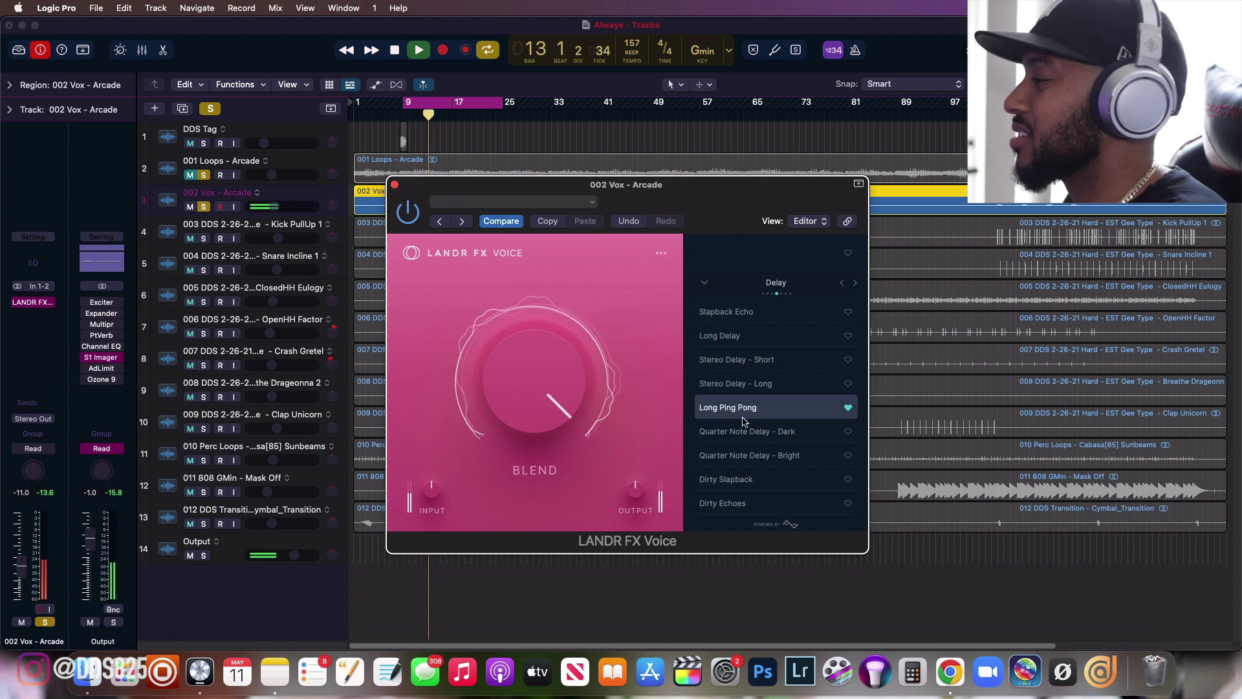
left_click(706, 284)
left_click(725, 306)
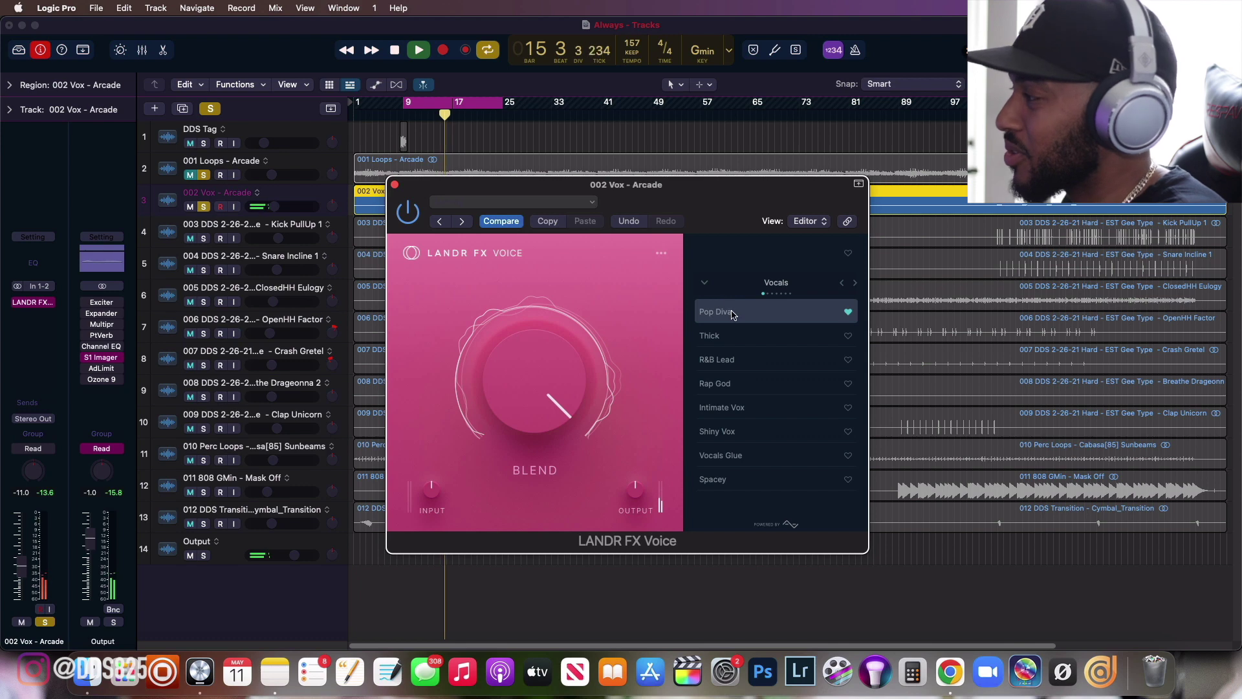
Unmute the 001 Loops - Arcade track and close the LANDR FX Voice window.
left_click(396, 131)
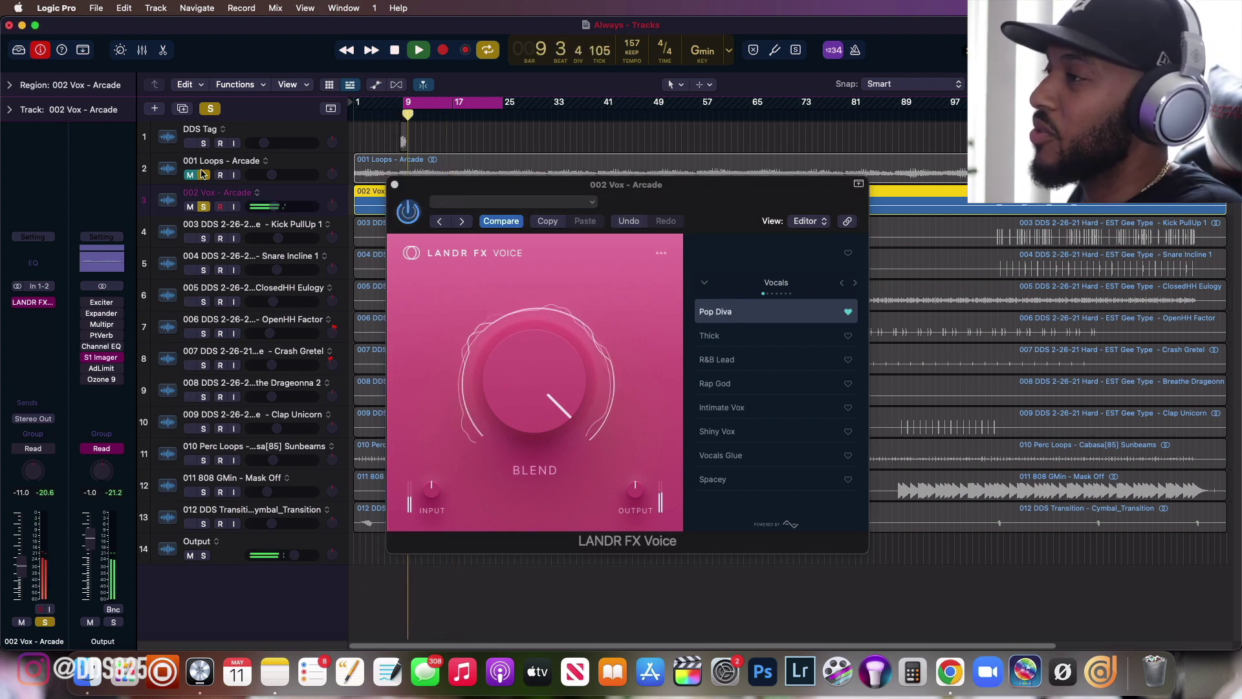
left_click(190, 175)
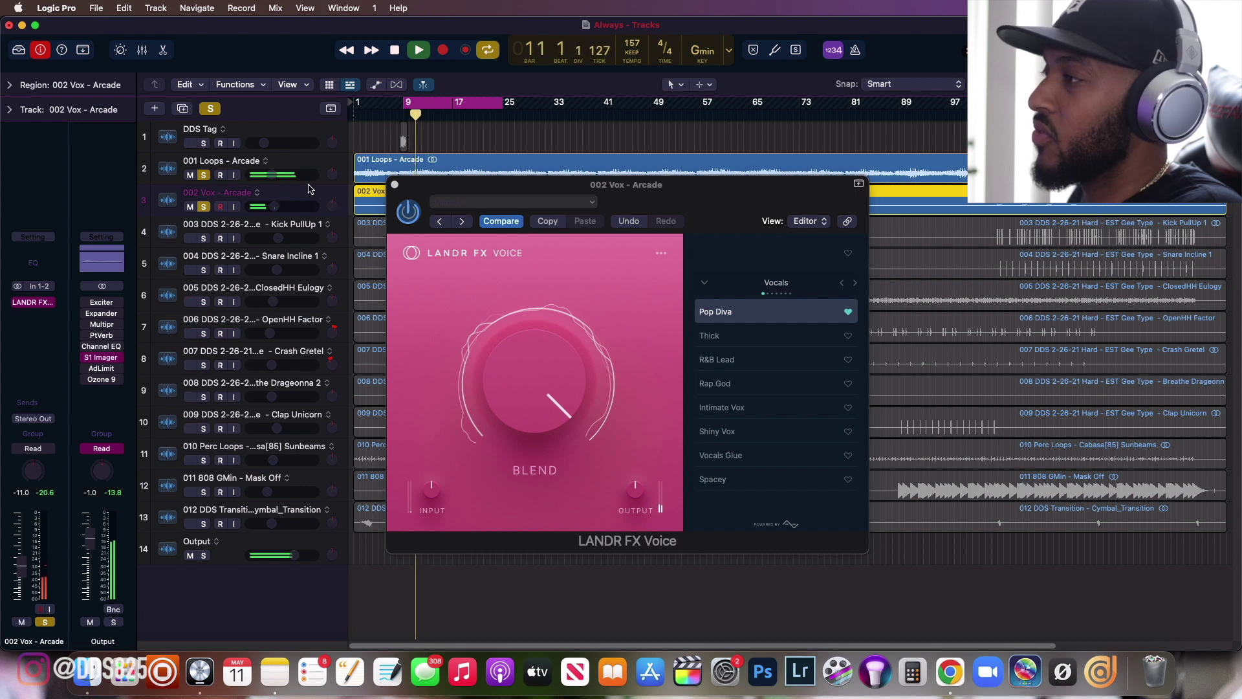
left_click(395, 186)
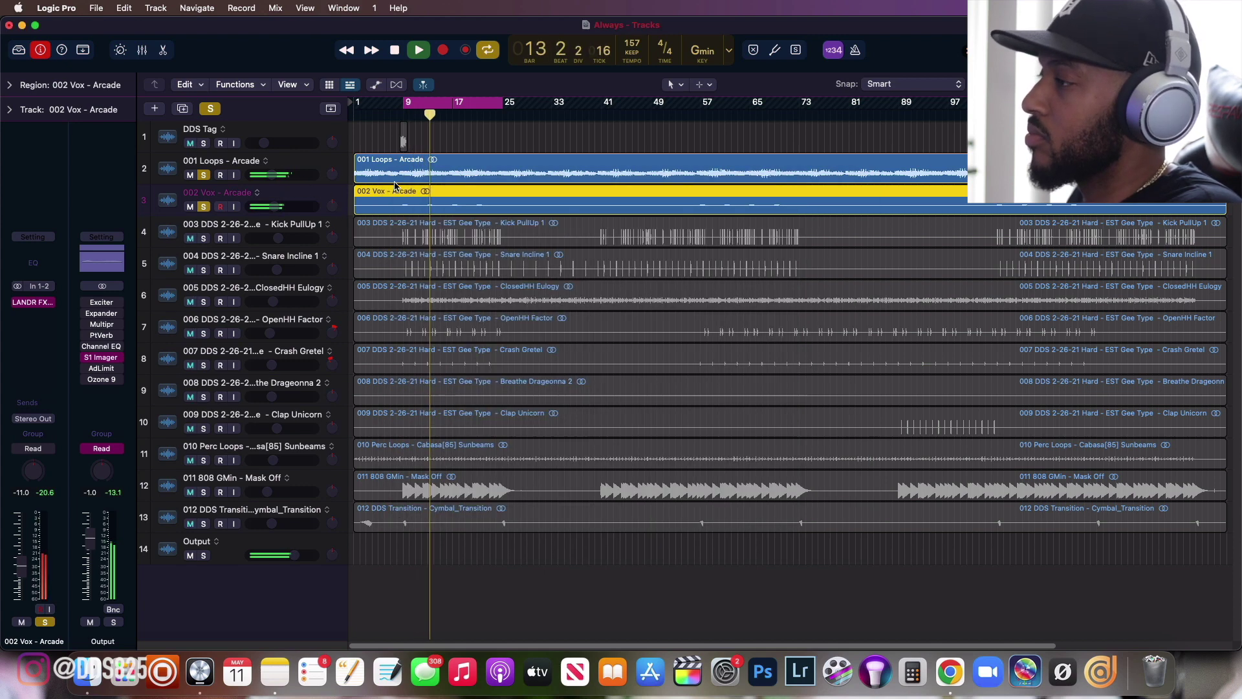
Select the Kick PullUp 1 track, stop playback, and solo it.
left_click(315, 224)
key("space")
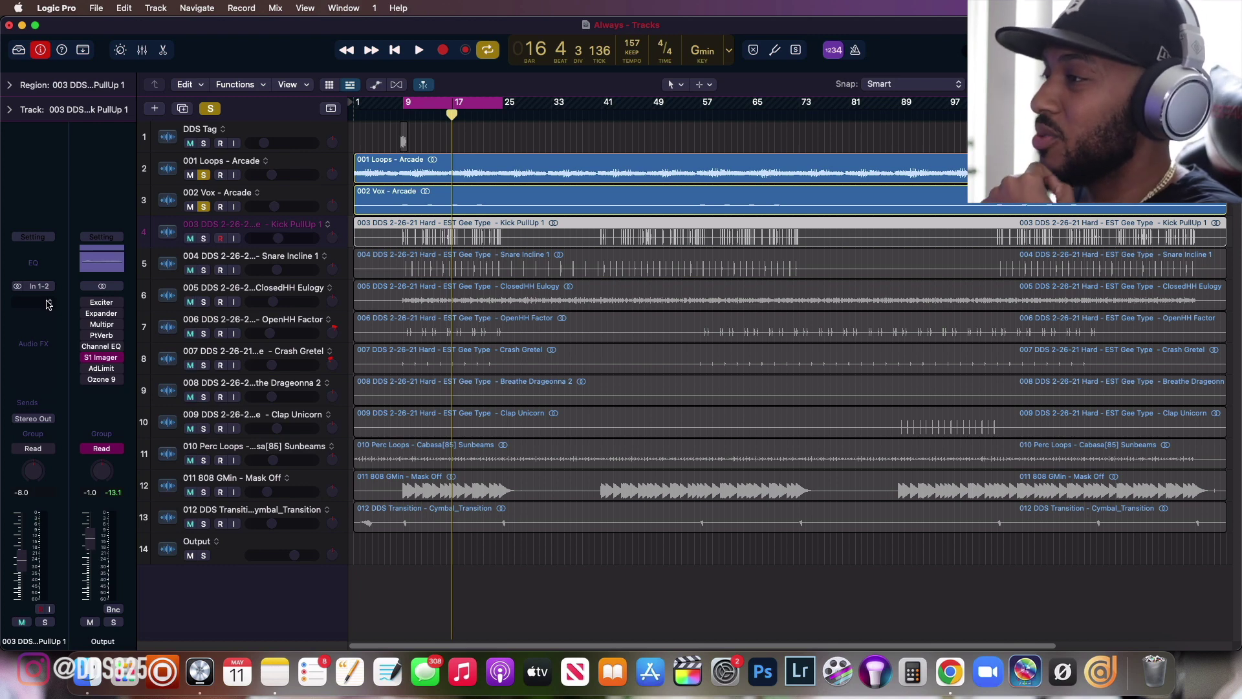
left_click(203, 238)
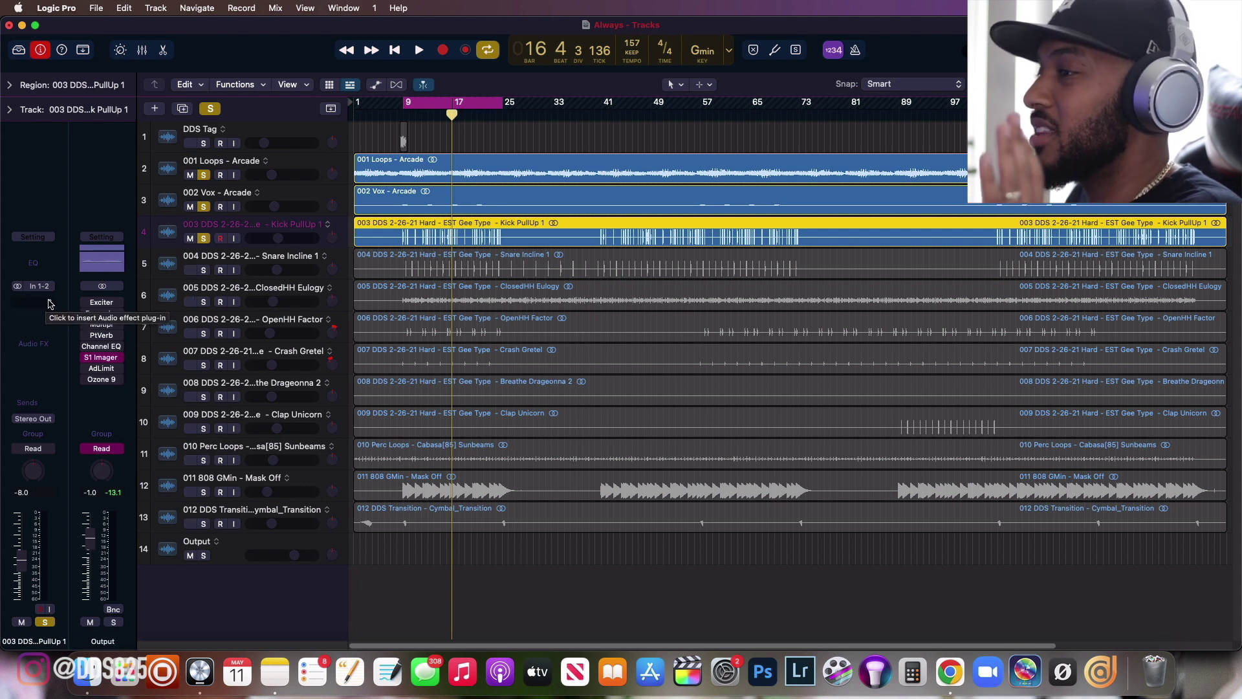
Insert LANDR FX Beats in stereo on the Kick PullUp 1 track.
left_click(49, 302)
mouse_move(67, 393)
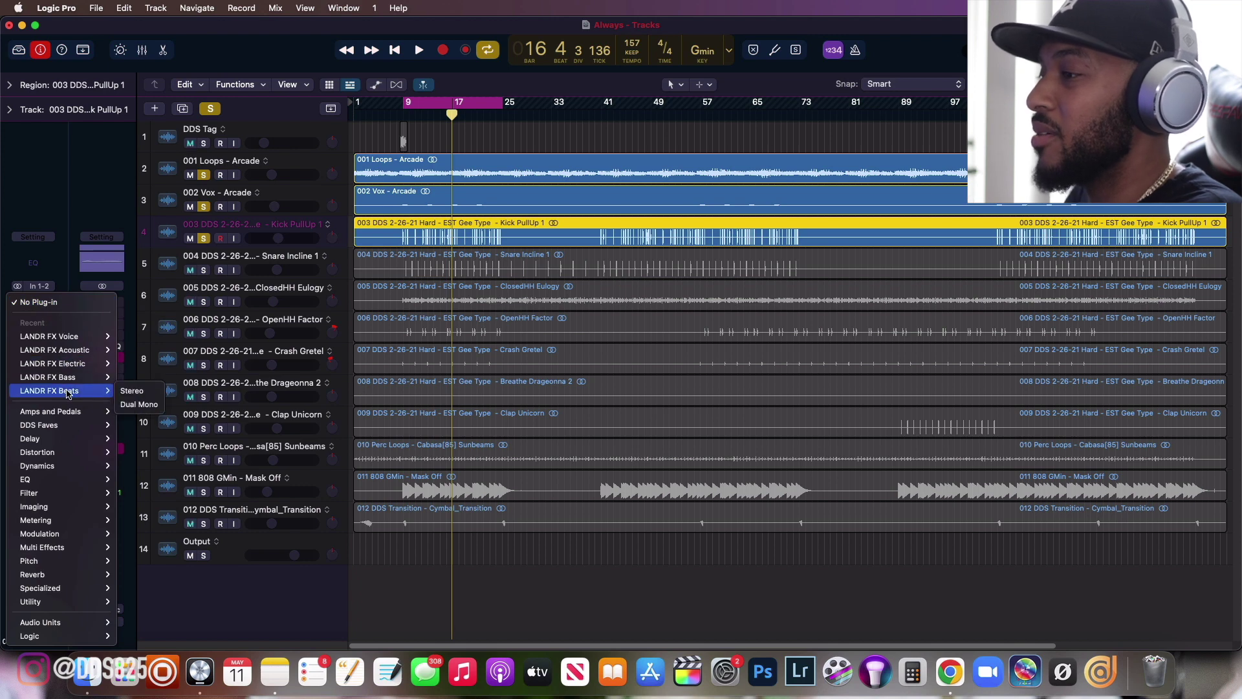
left_click(129, 392)
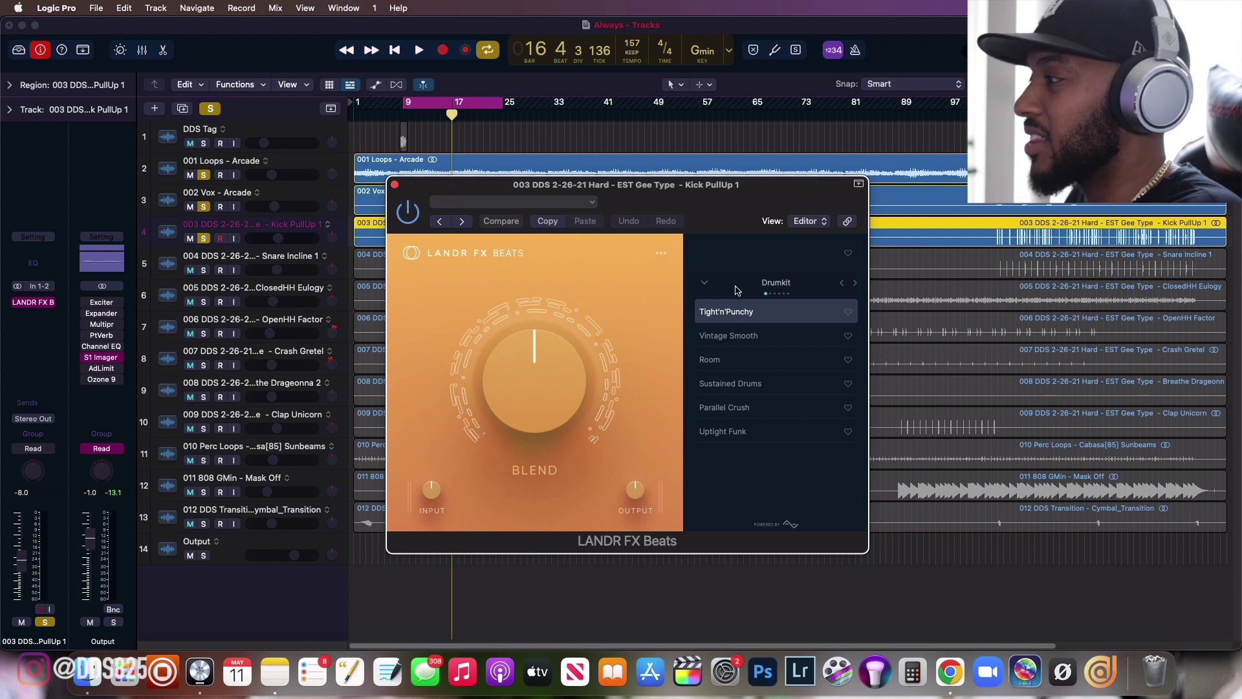
With the beat playing, switch LANDR FX Beats to the Kick category, try Big Kick, then load Deep Kick.
left_click(703, 283)
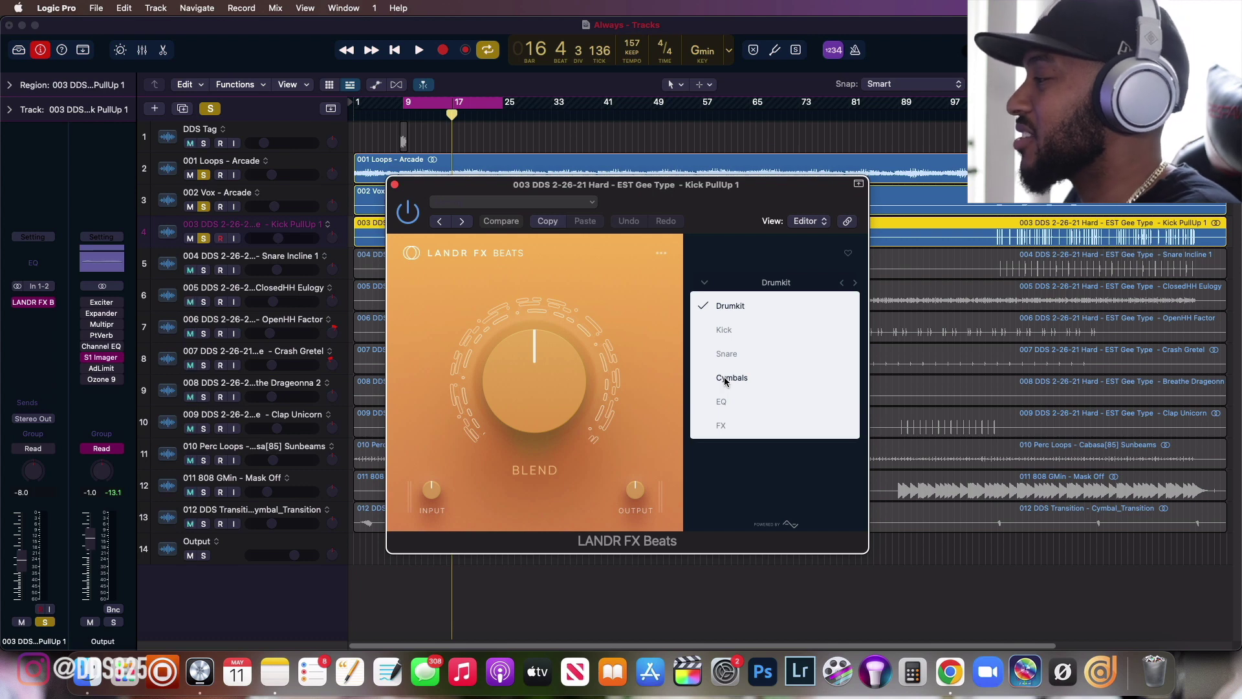
left_click(735, 341)
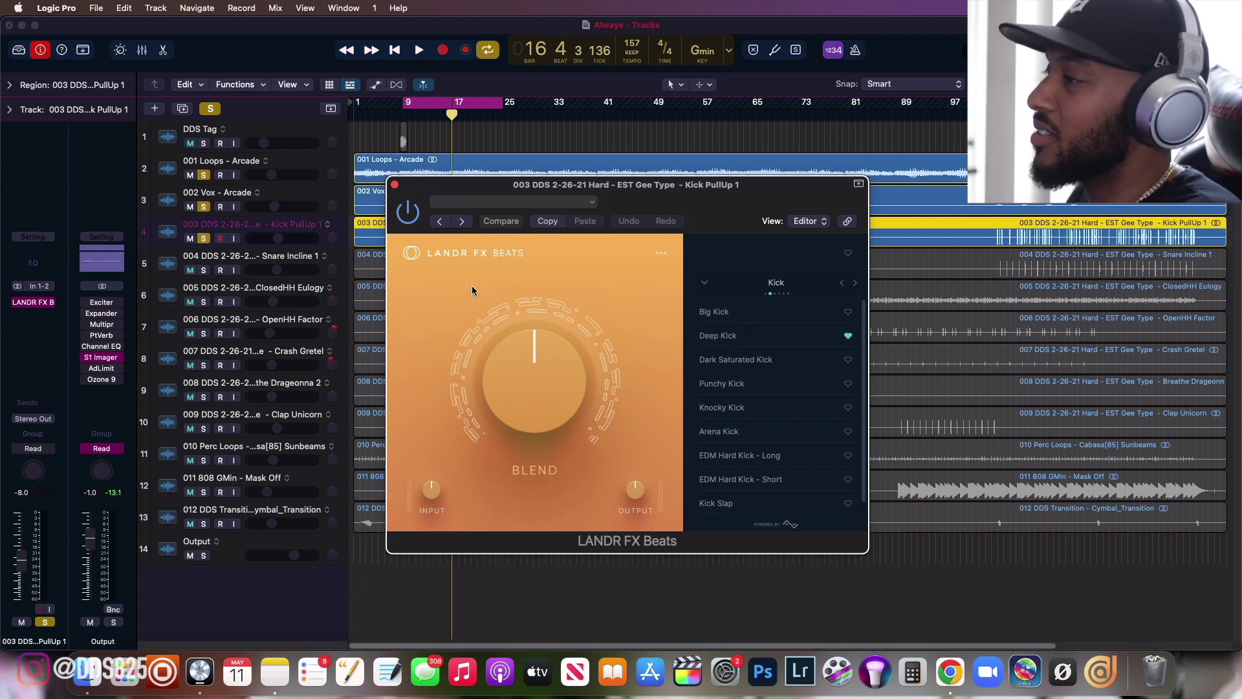
key("space")
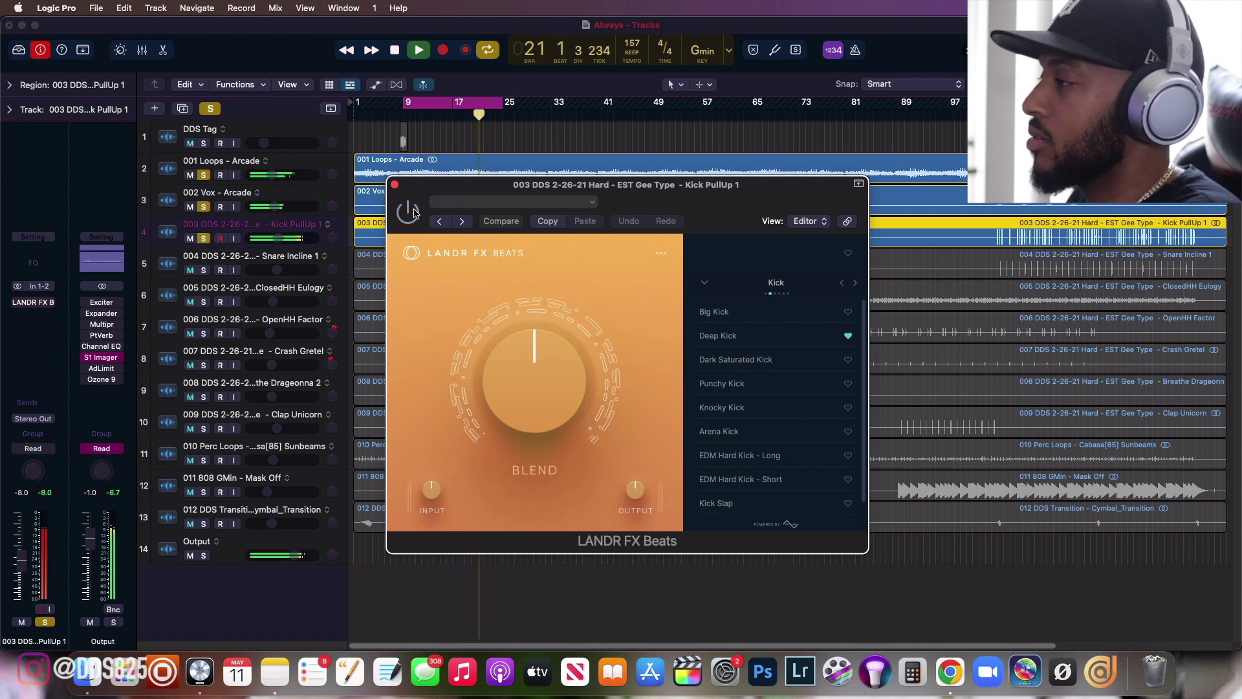
key("space")
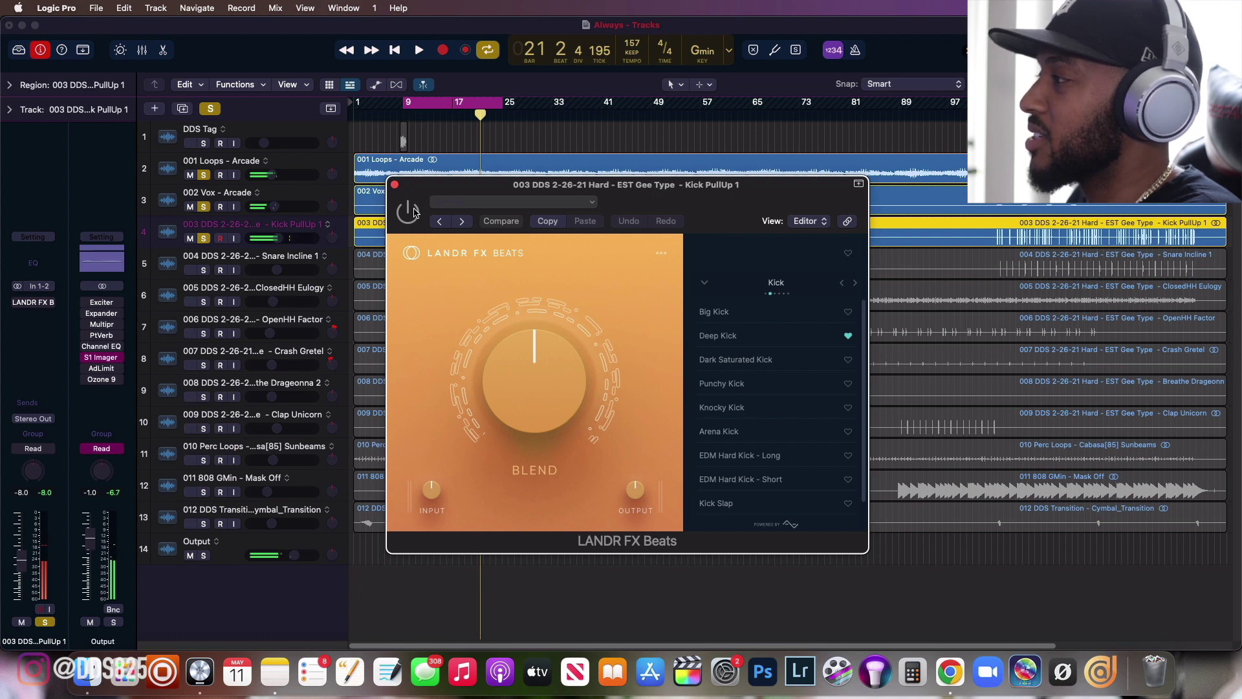
key("space")
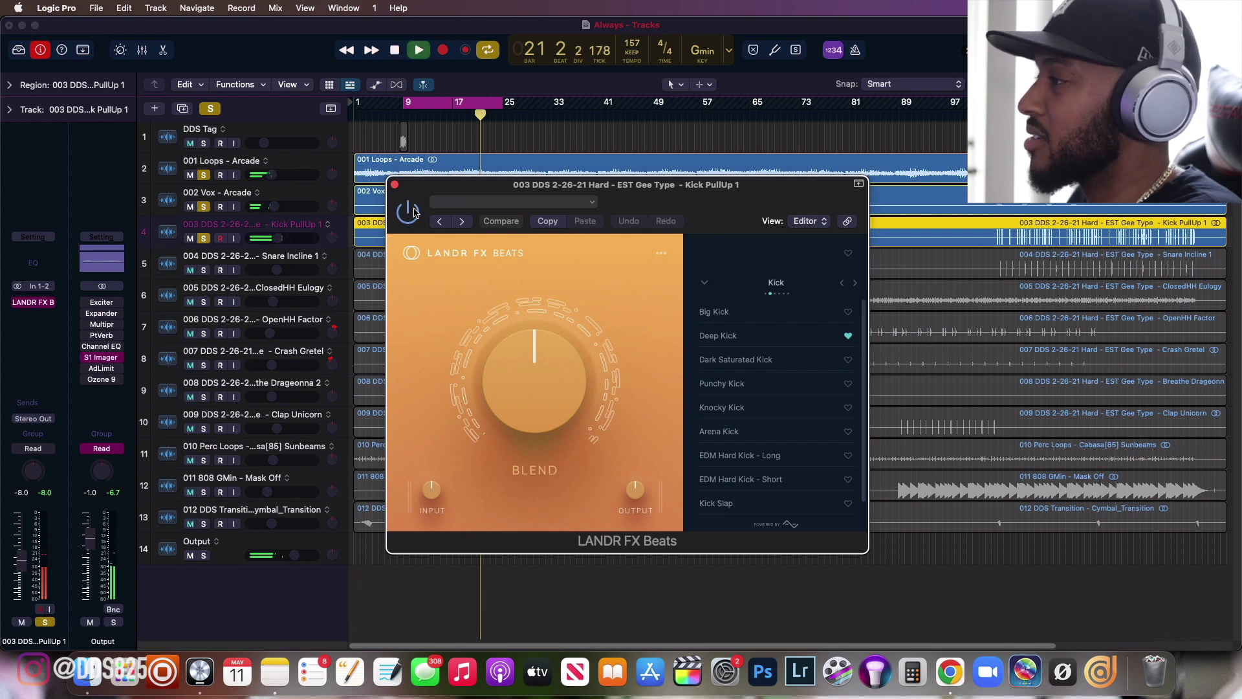
left_click(744, 315)
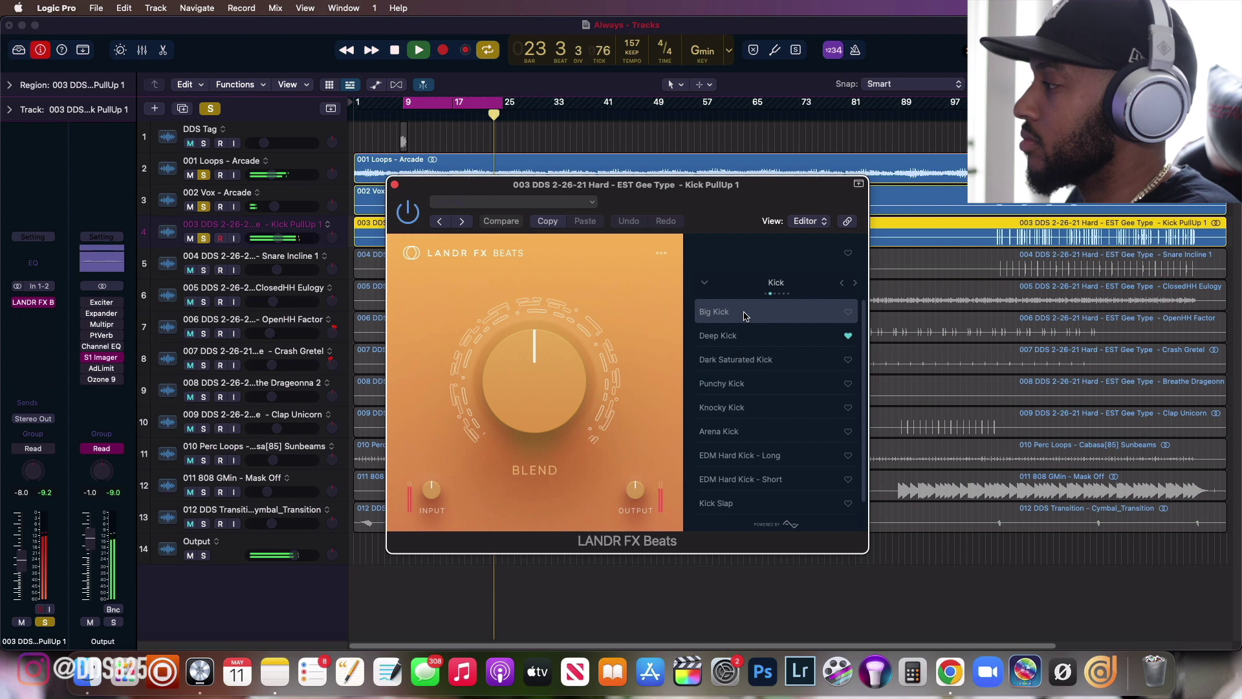
left_click(744, 336)
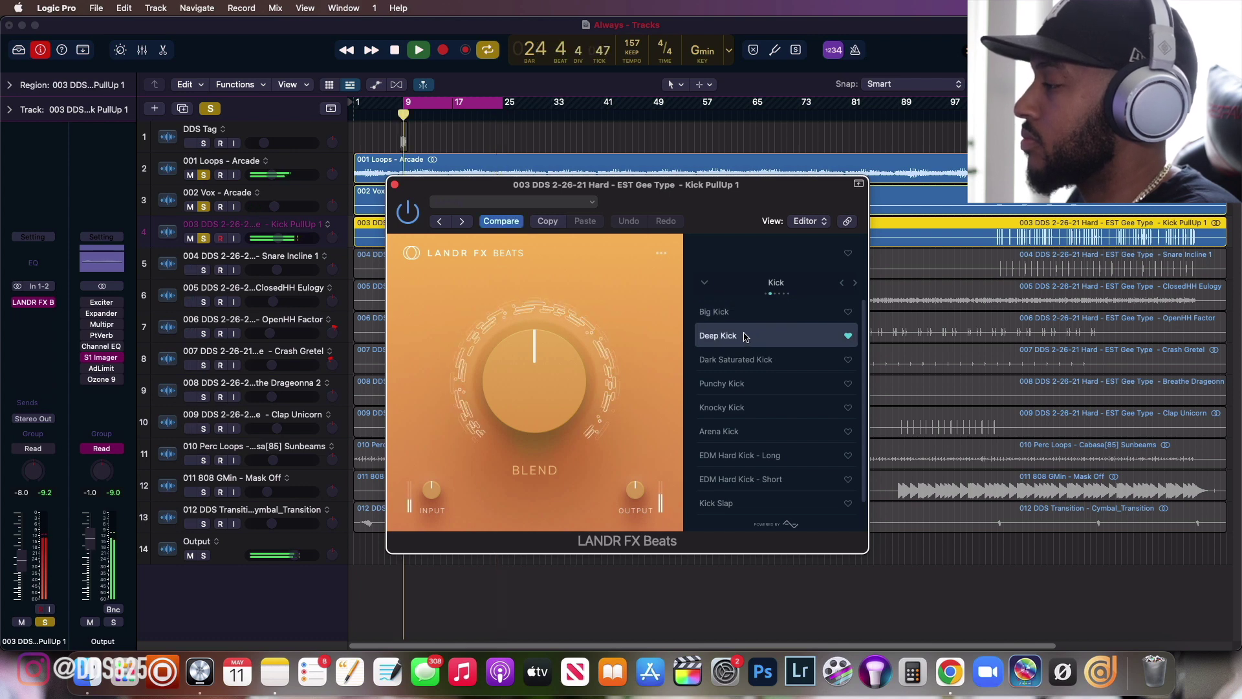
Audition 808 Growl, Kick Slap, EDM Hard Kick - Long and Knocky Kick at varied blend levels.
left_click_drag(546, 402, 541, 292)
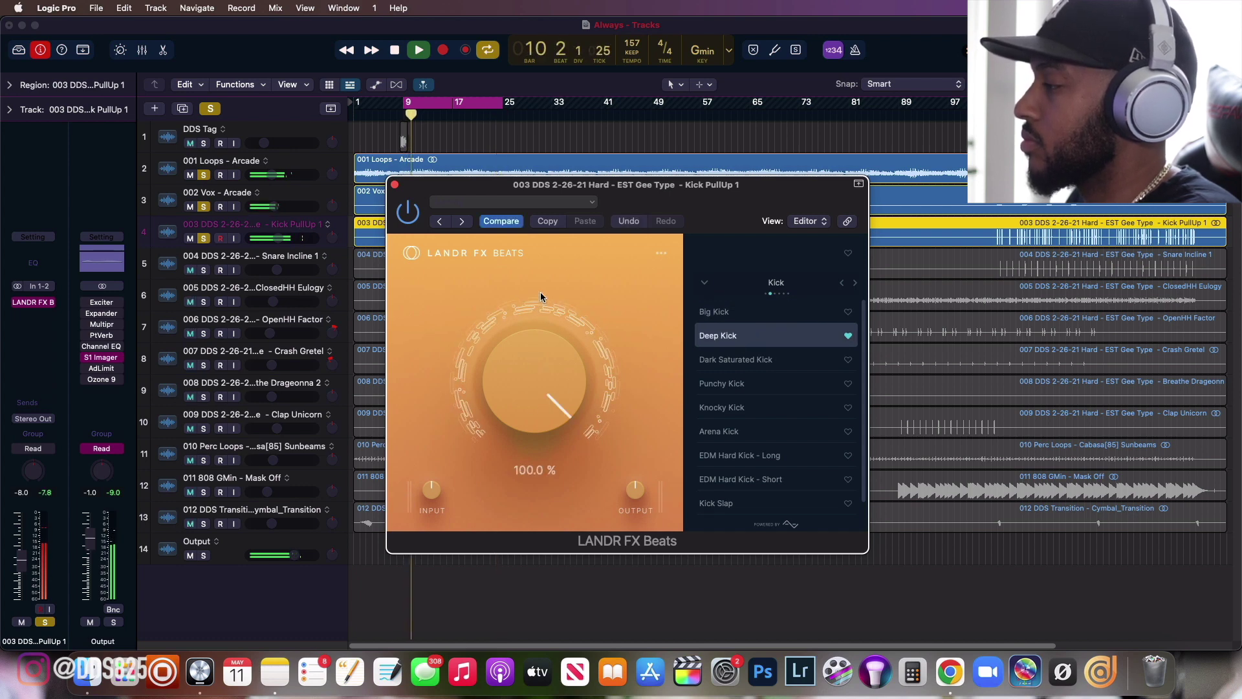
scroll(769, 451, "down", 1)
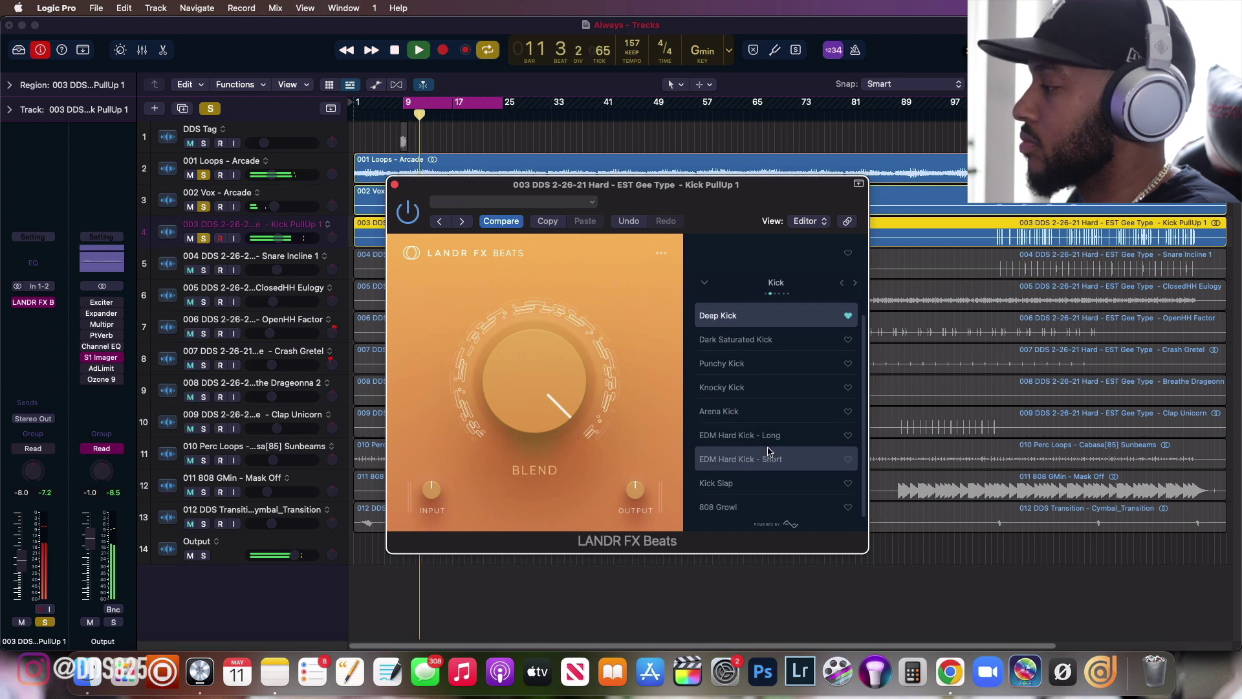
left_click(738, 507)
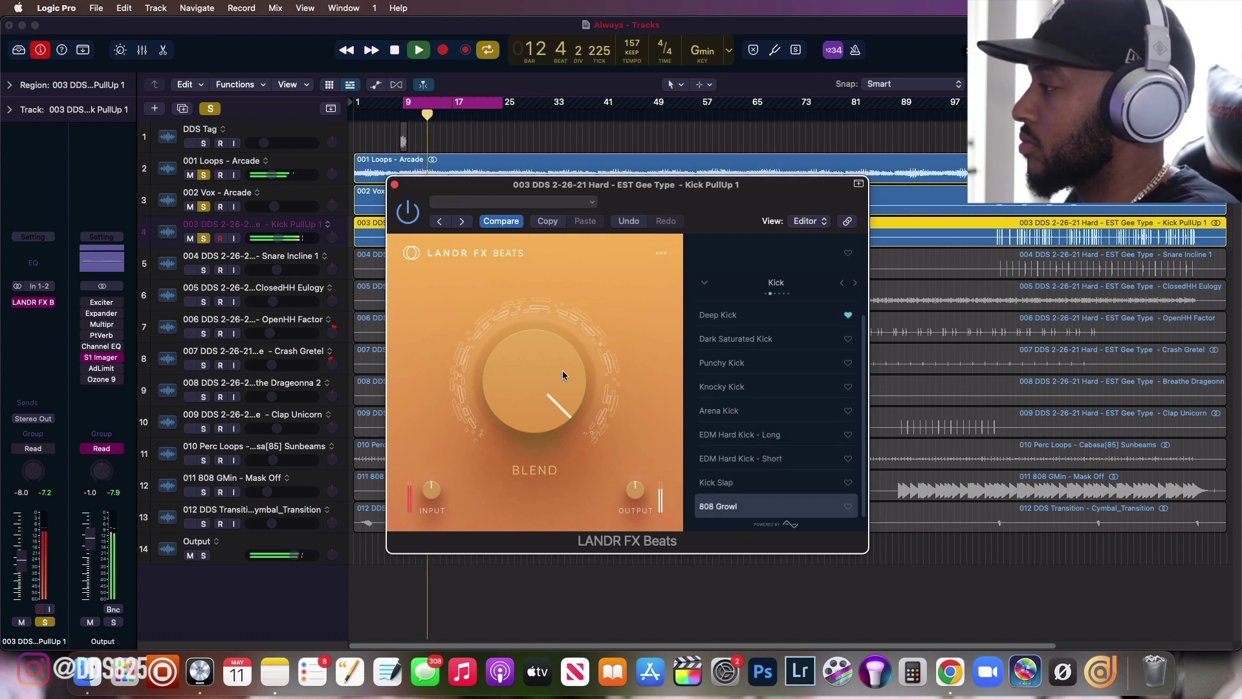
left_click_drag(551, 366, 530, 335)
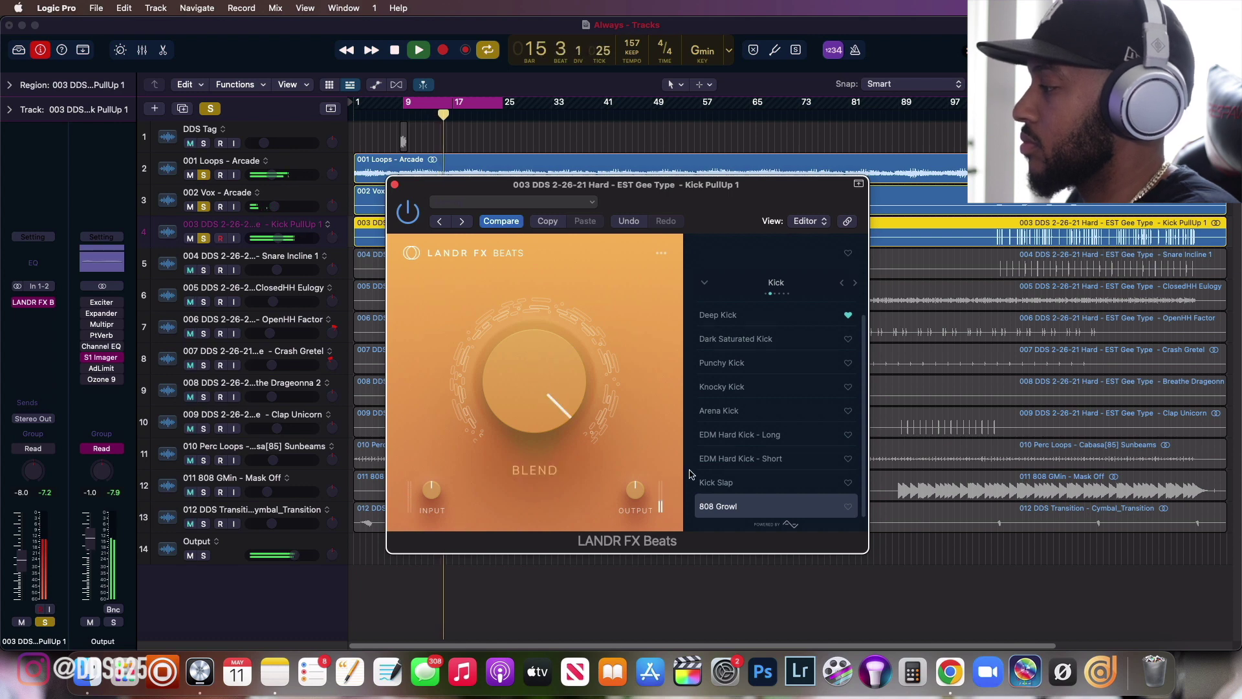
left_click(709, 480)
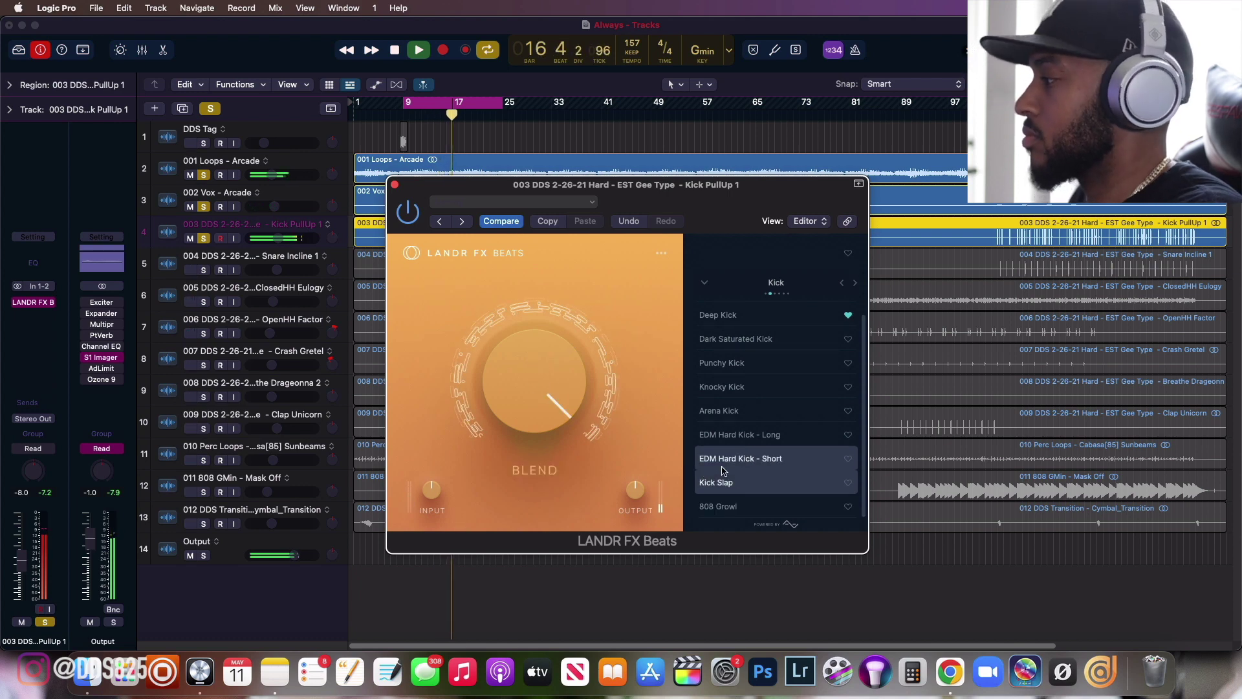
left_click(722, 432)
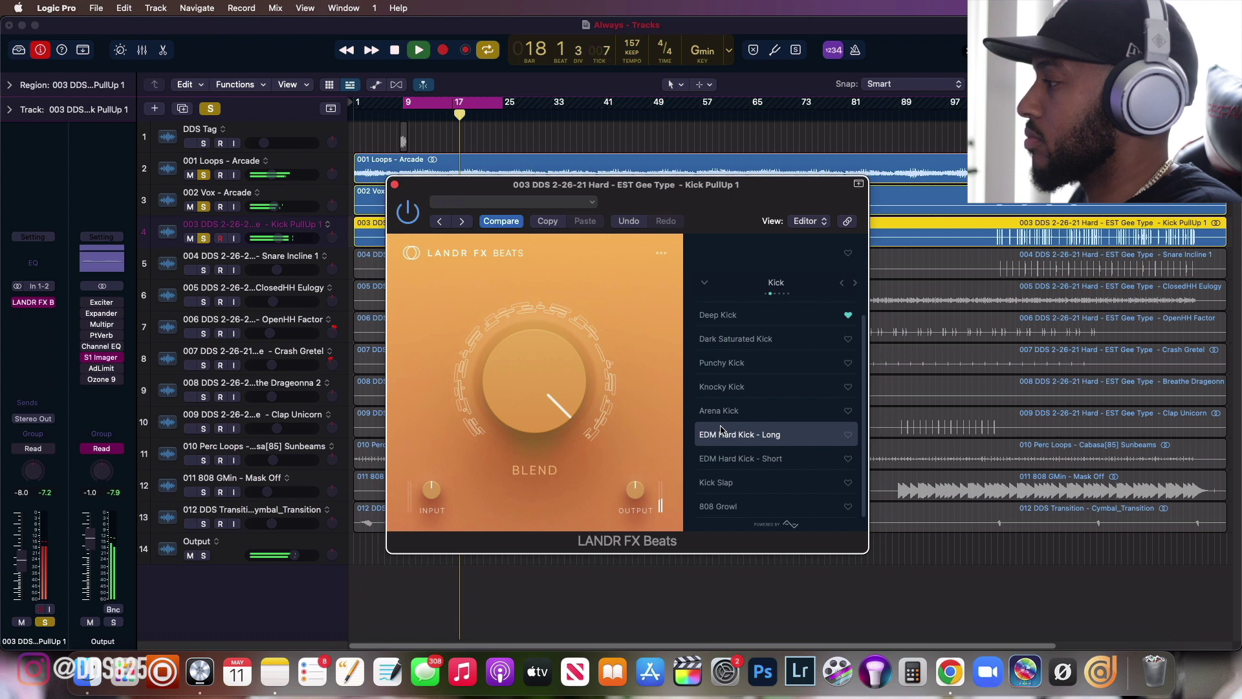
left_click(729, 387)
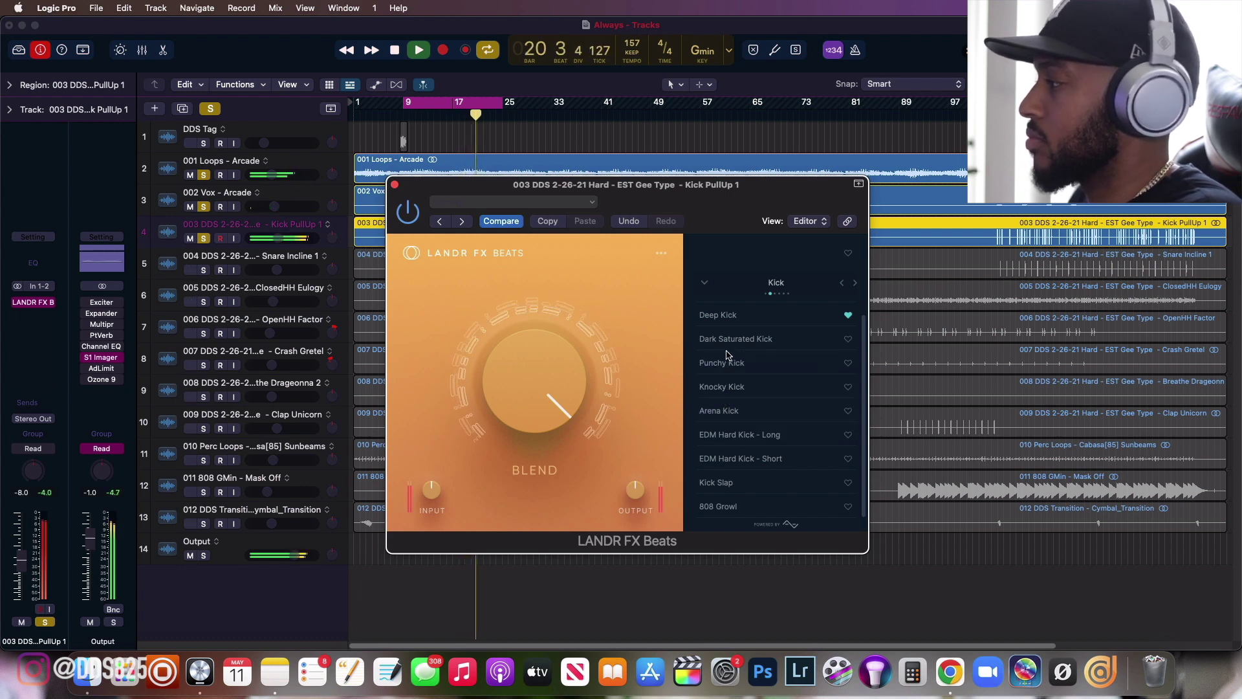
Return to Deep Kick with blend near 66%, stop playback, and close the effect window.
left_click(718, 315)
left_click_drag(540, 351, 529, 393)
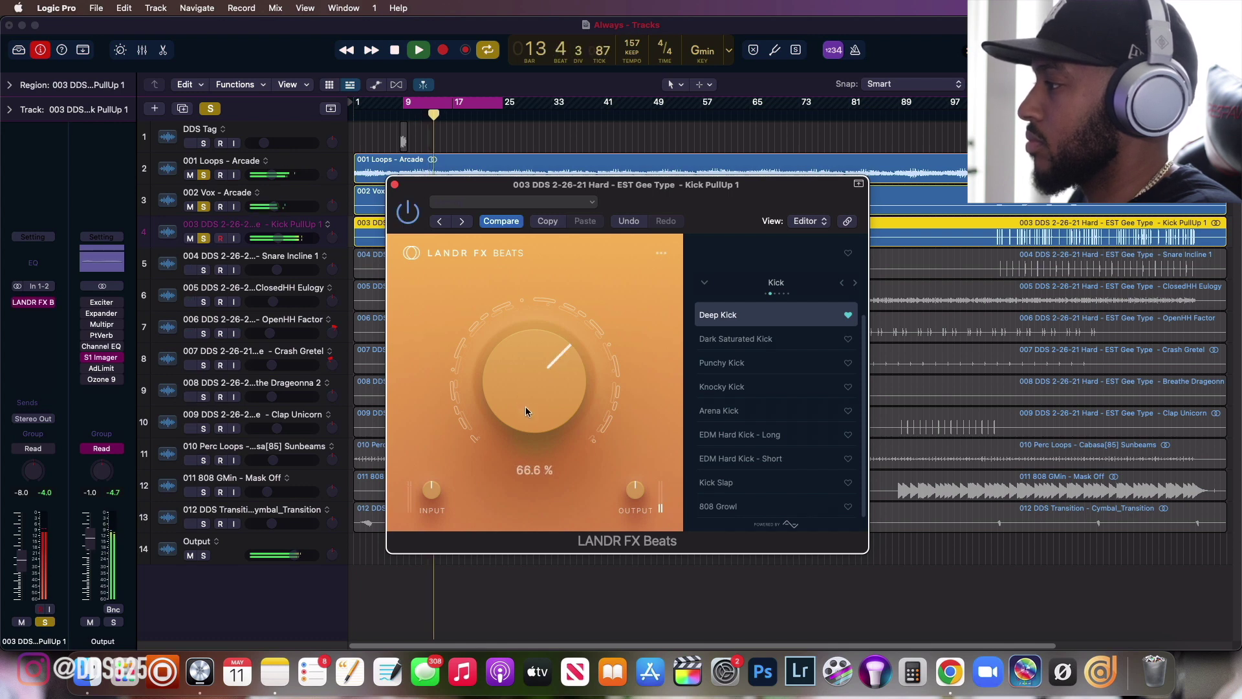
left_click_drag(525, 406, 526, 408)
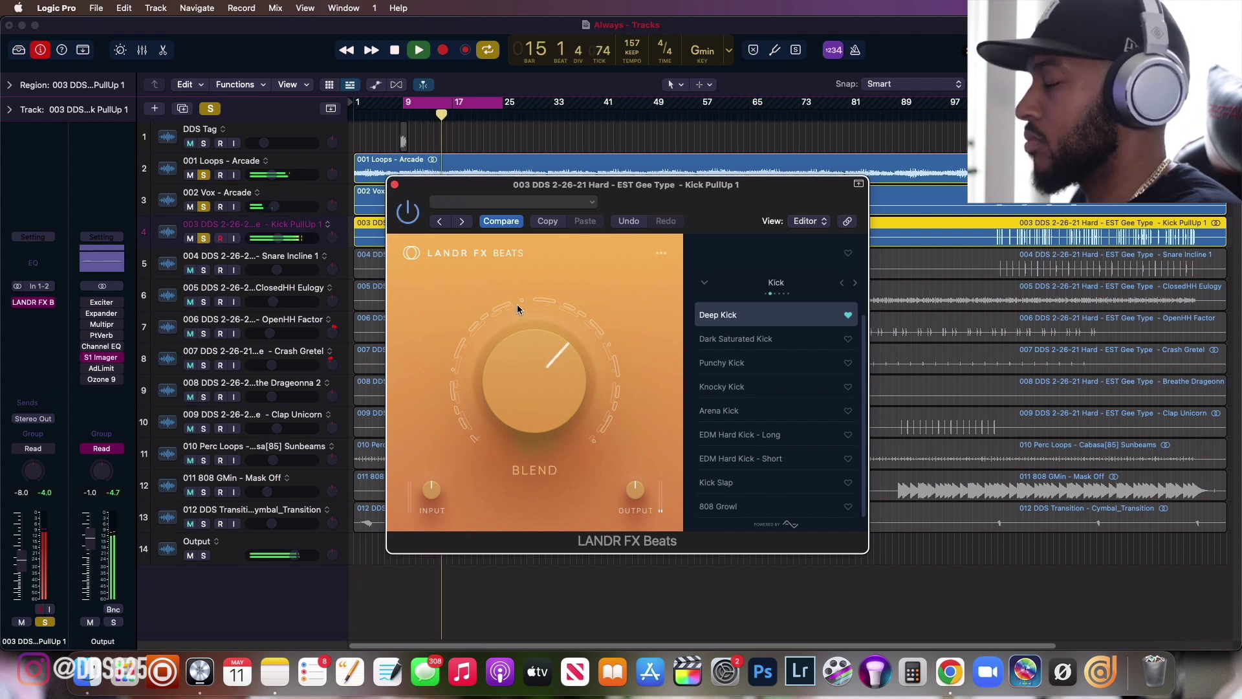
key("space")
key("space")
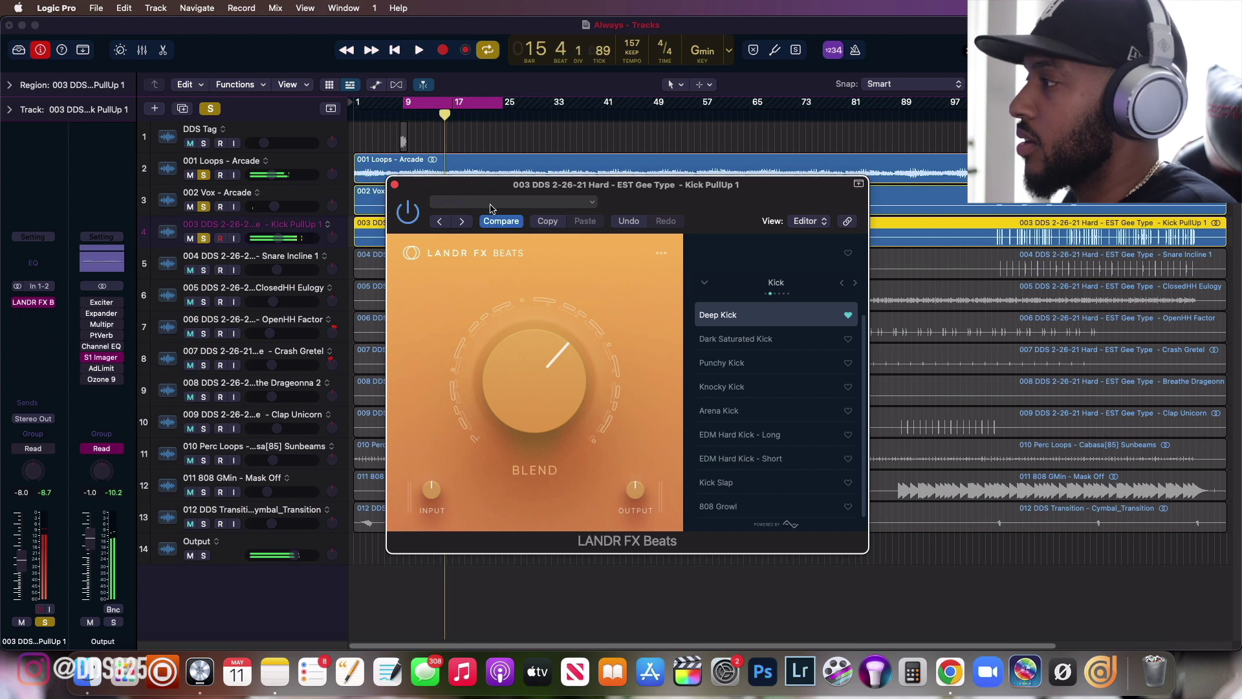
left_click(395, 185)
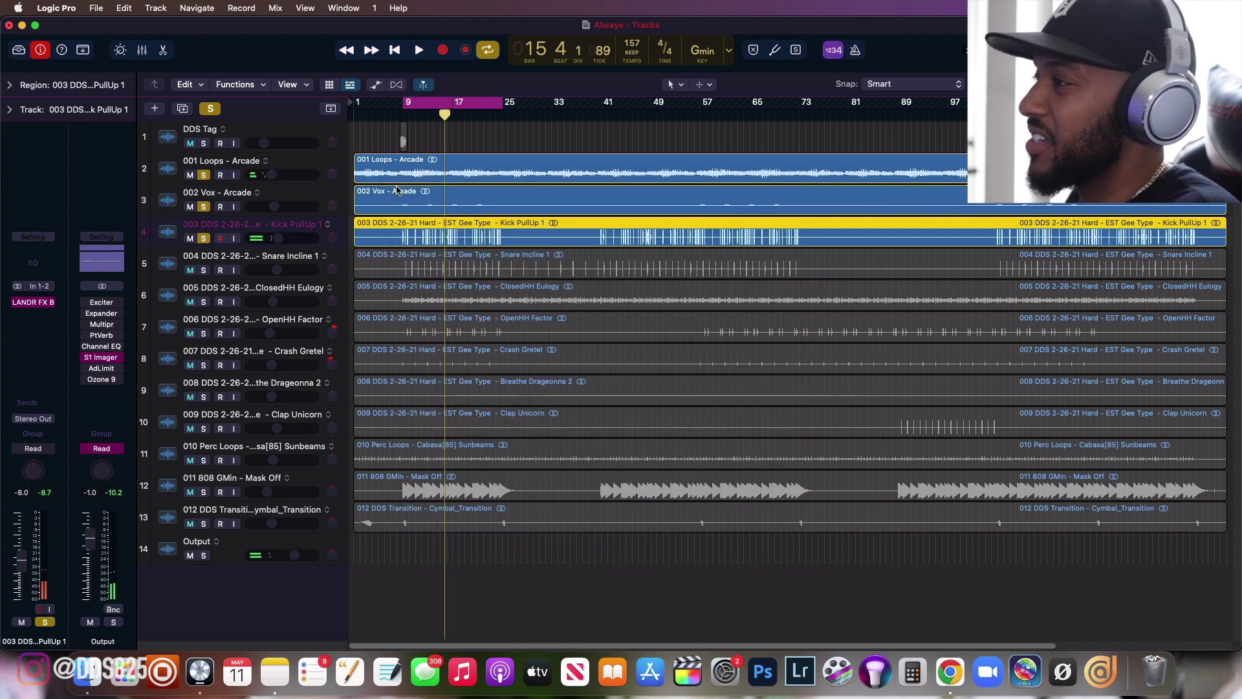
Solo and select the Snare Incline track, then insert LANDR FX Beats in stereo on it.
left_click(204, 270)
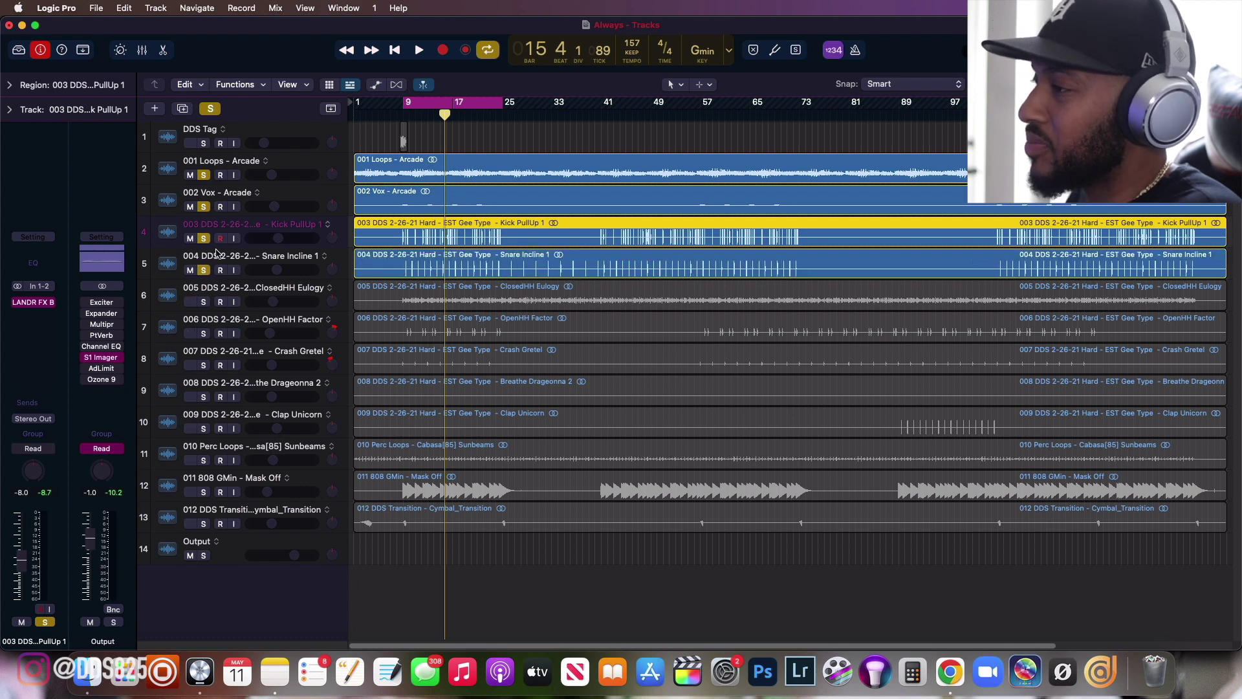
left_click(294, 255)
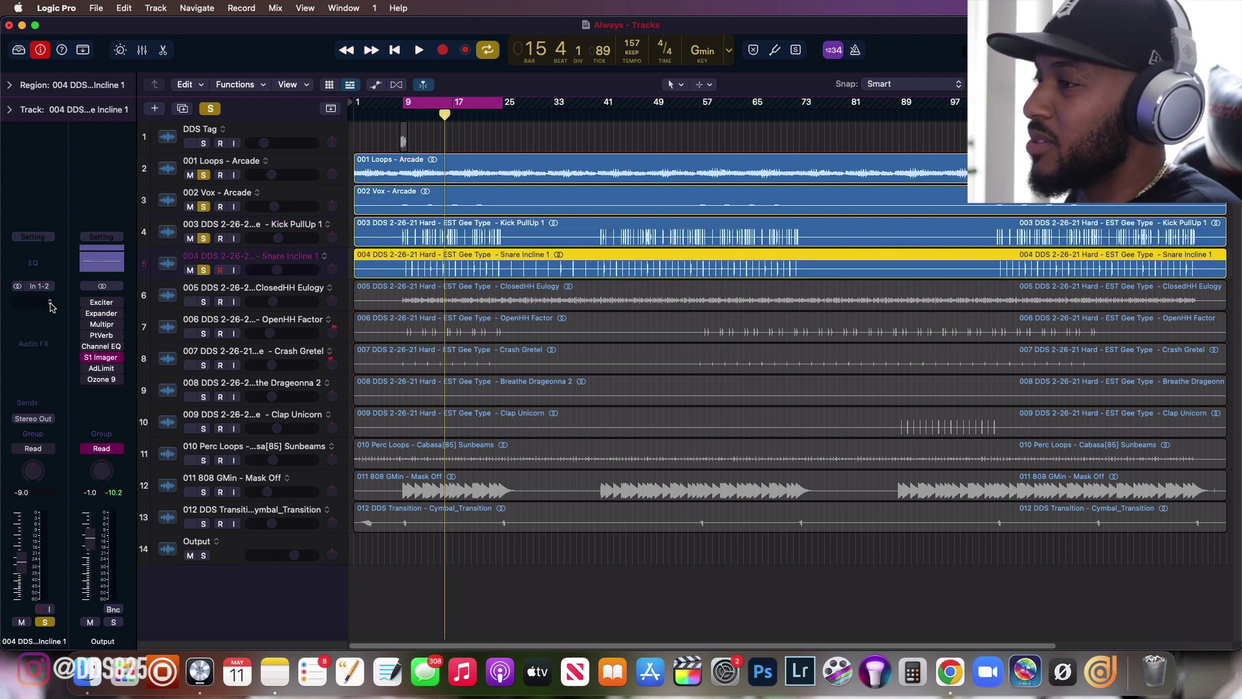
left_click(52, 306)
mouse_move(68, 337)
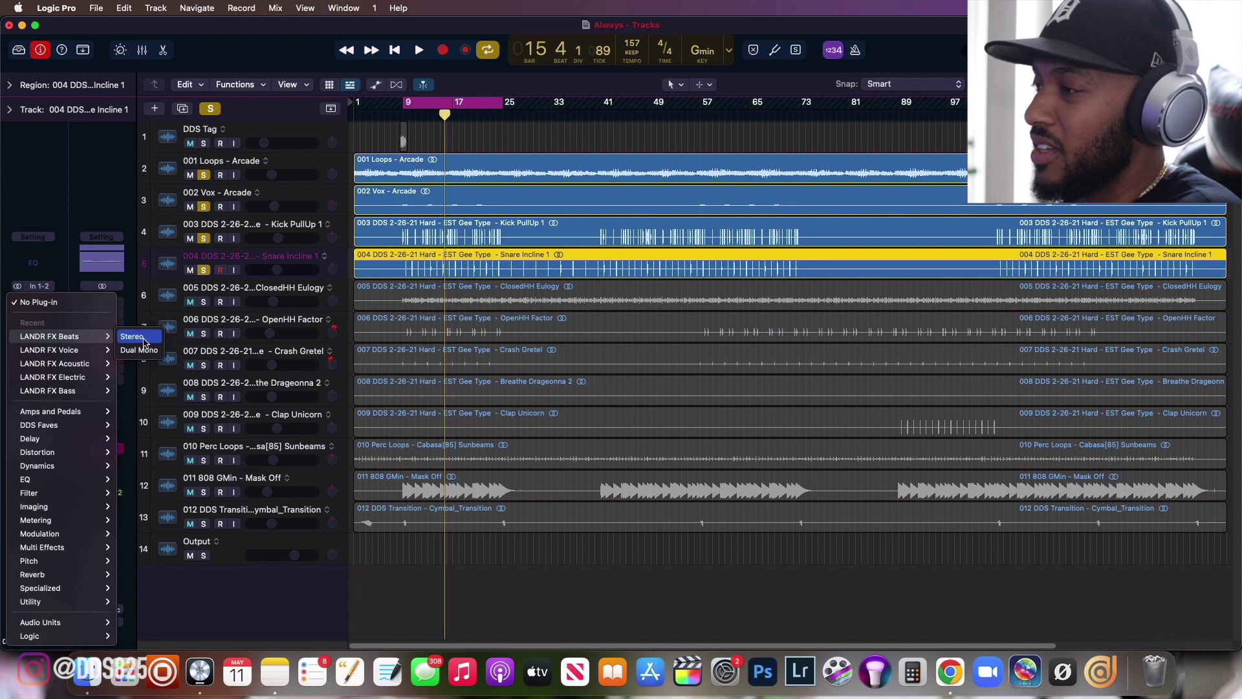
left_click(143, 340)
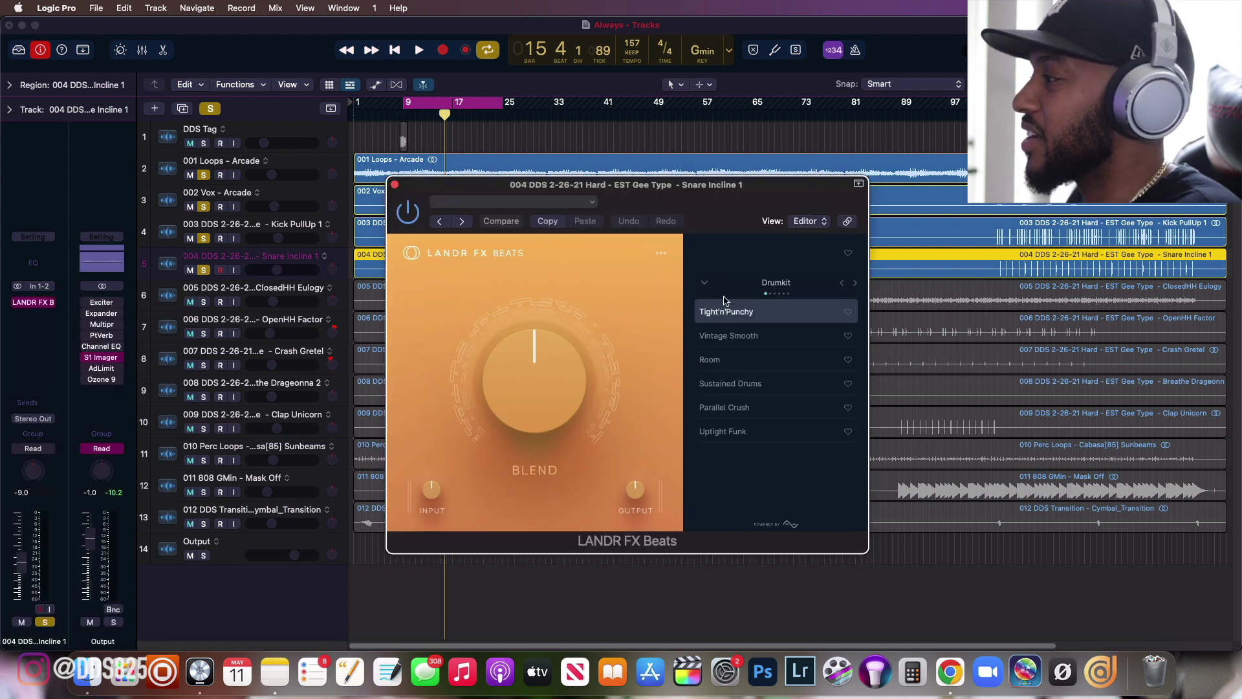
Show the Snare presets, enable the effect, and load Punchy Snare at about 90% blend during playback.
left_click(706, 285)
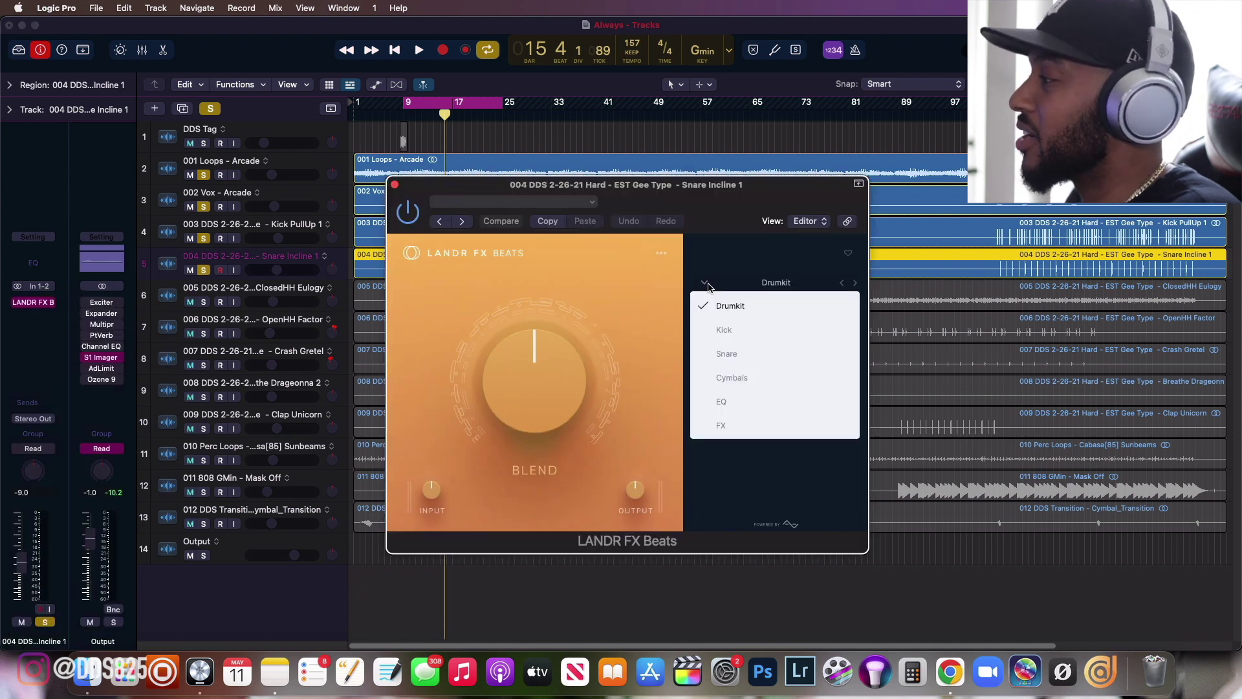
left_click(715, 353)
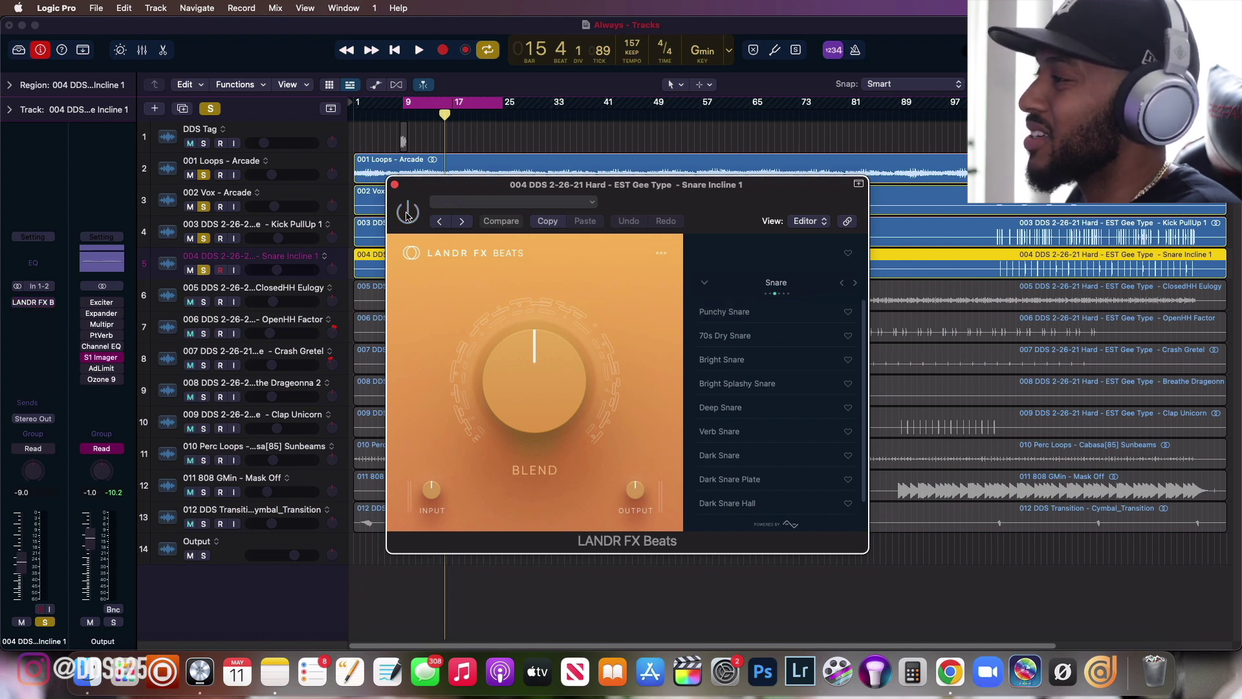
key("space")
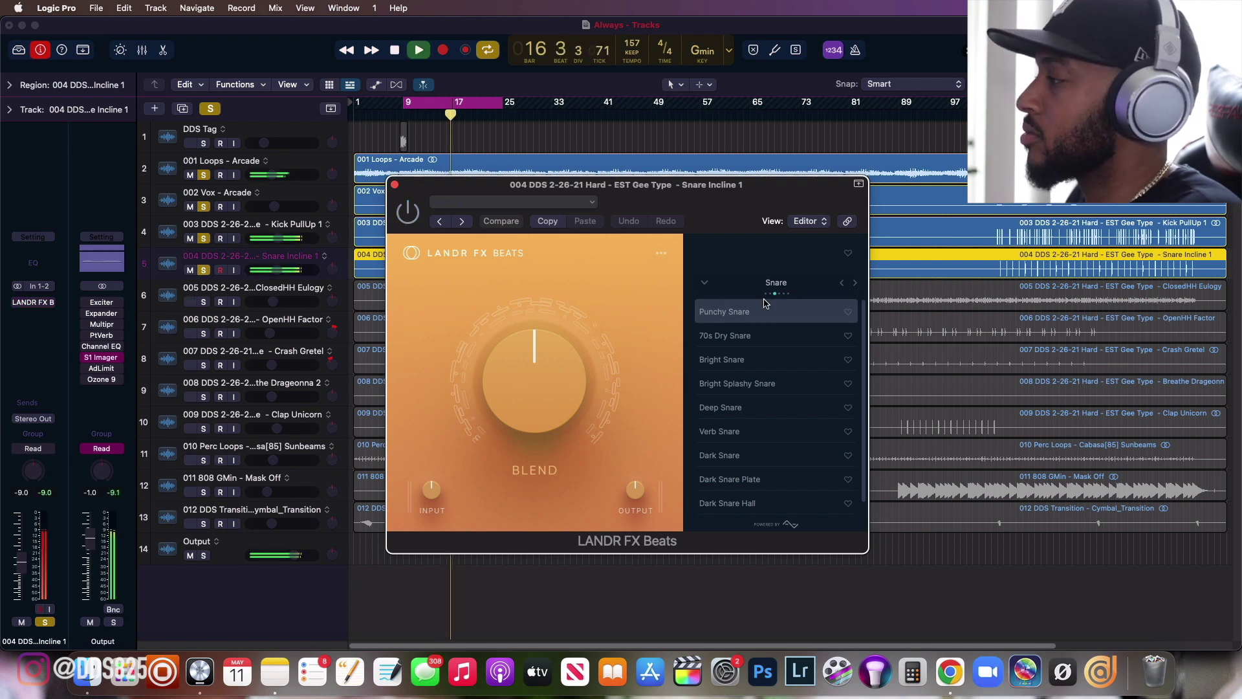
left_click(407, 213)
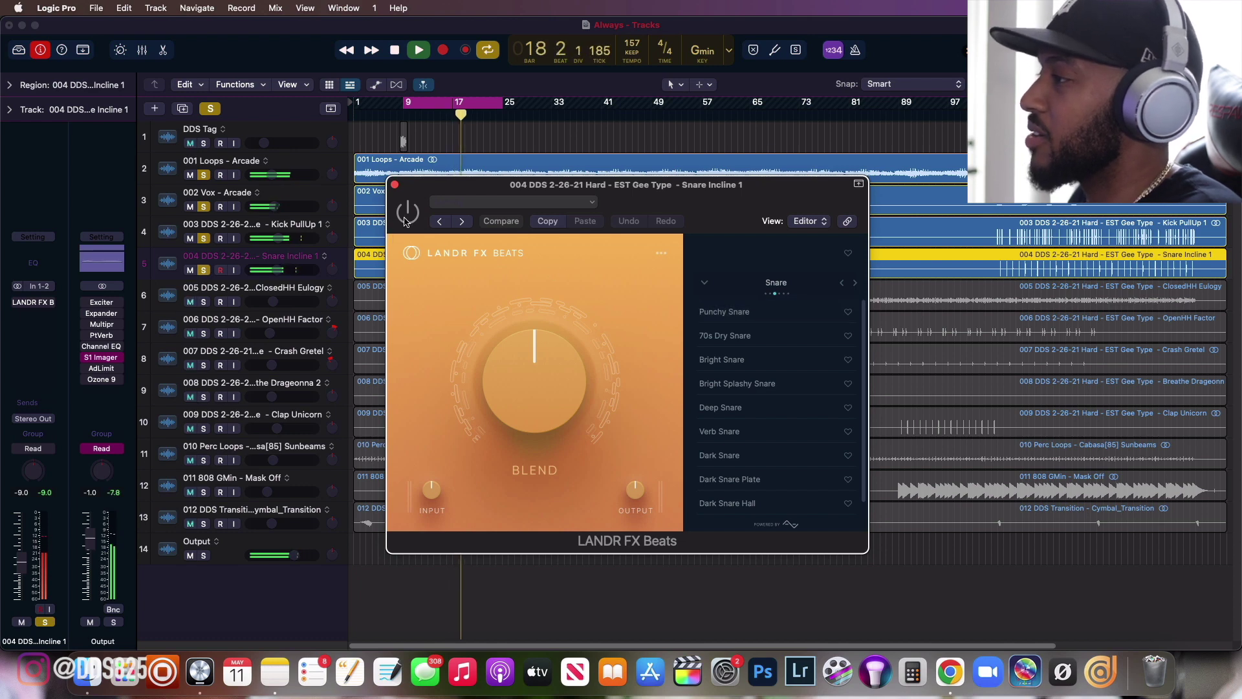
left_click(721, 311)
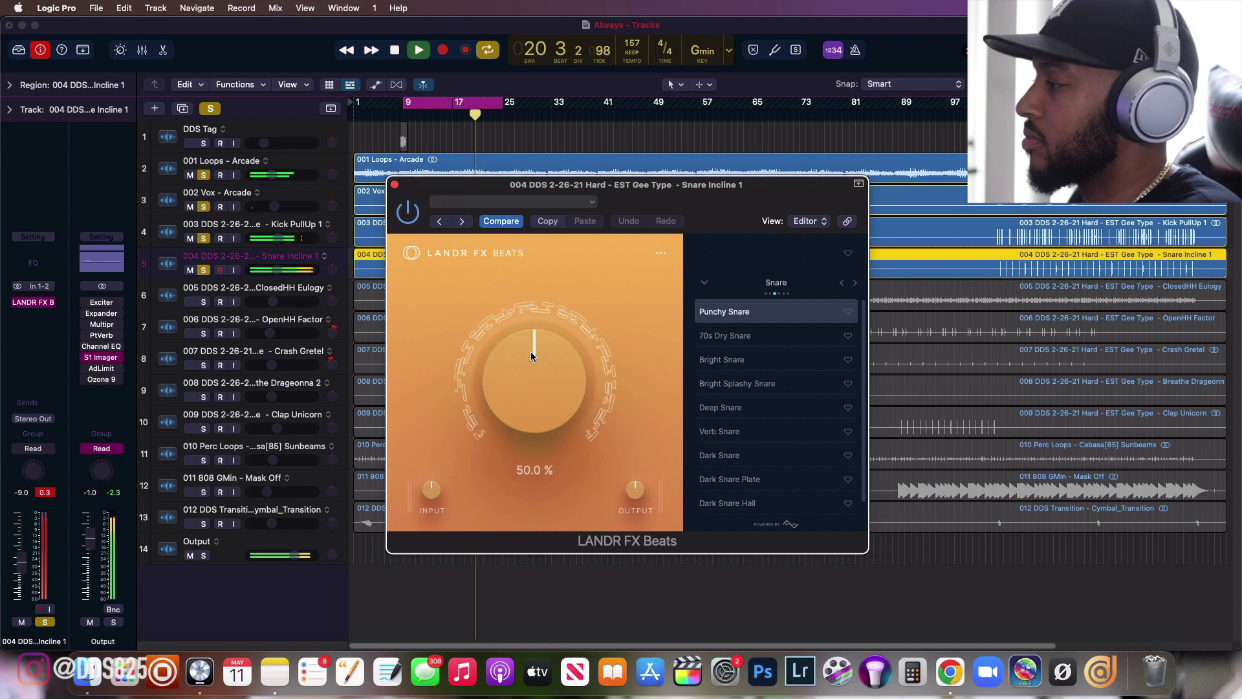
left_click_drag(531, 351, 532, 304)
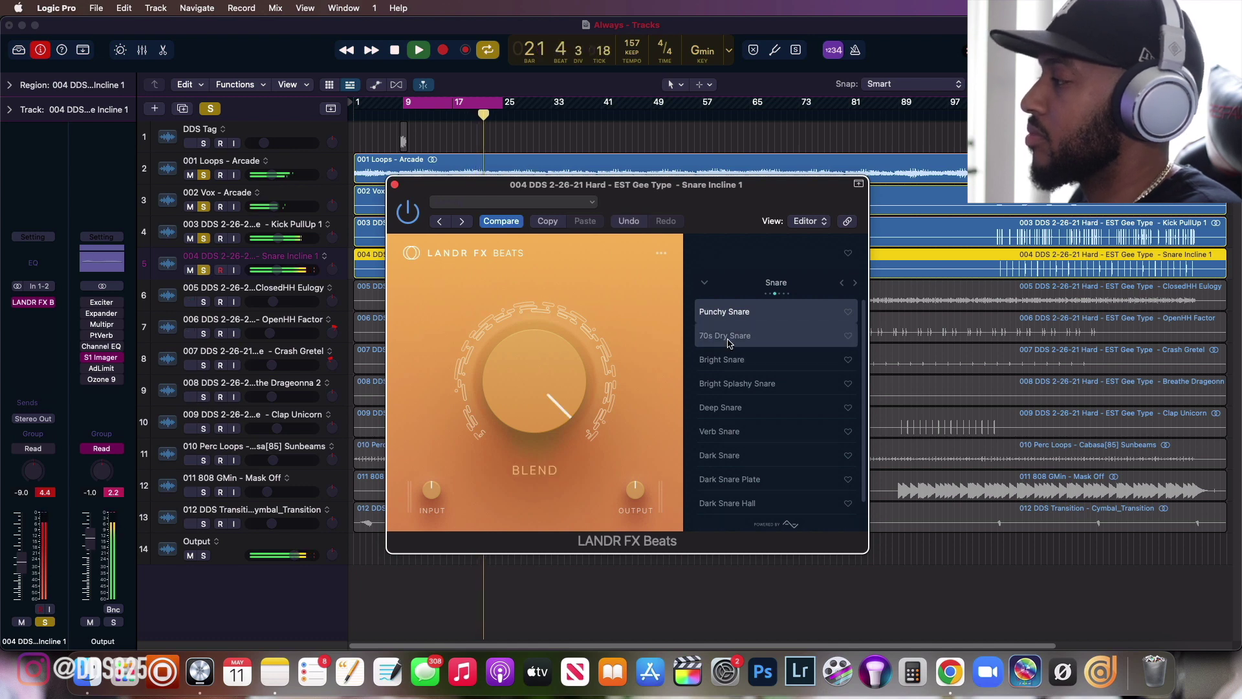
left_click(654, 299)
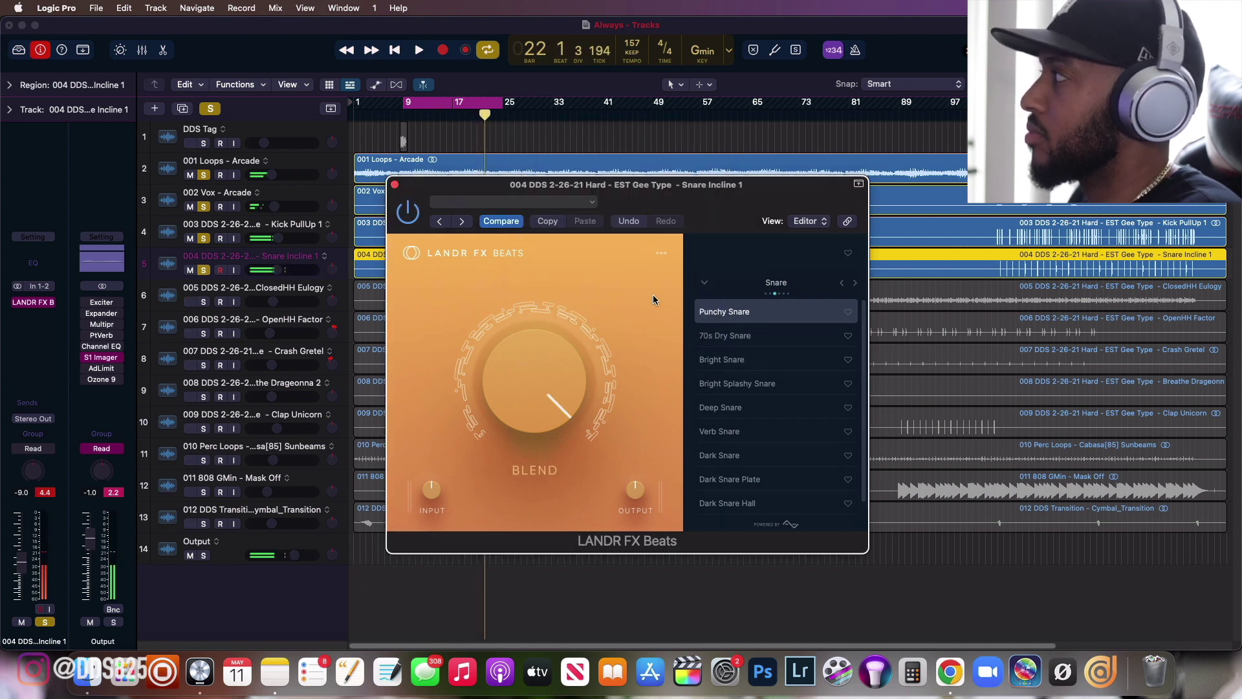
key("space")
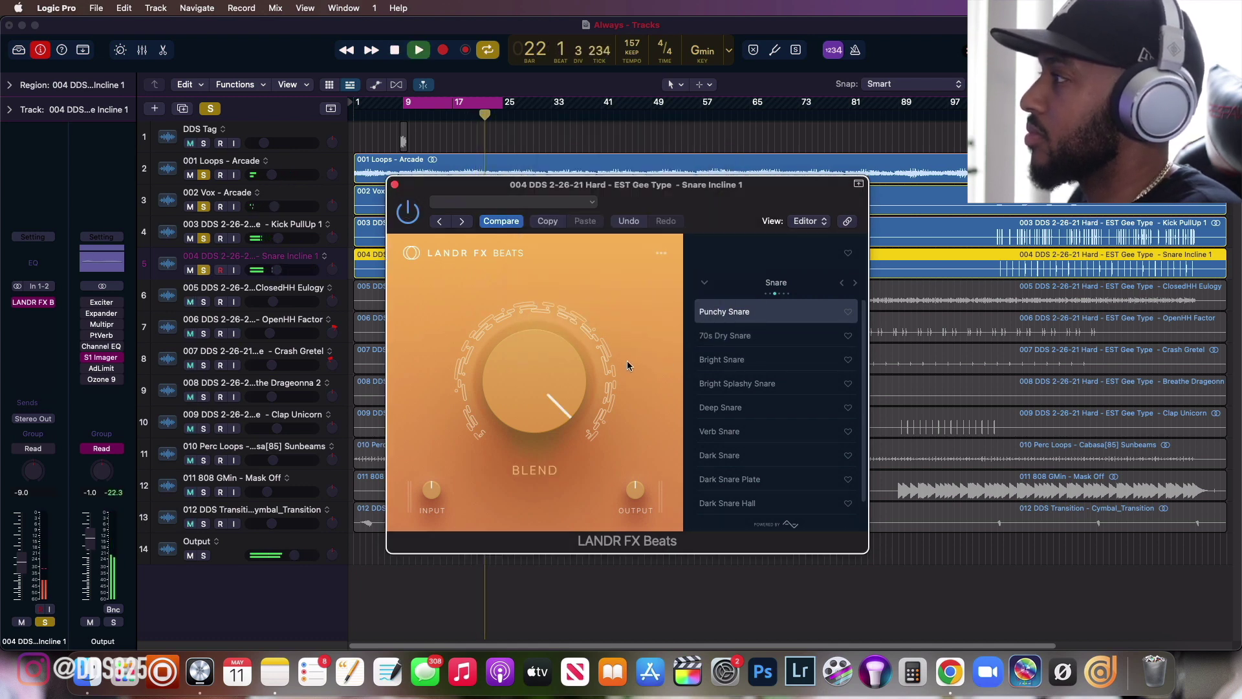
Audition 70s Dry Snare, Bright Snare, Bright Splashy Snare and Deep Snare, then choose Verb Snare.
left_click(774, 337)
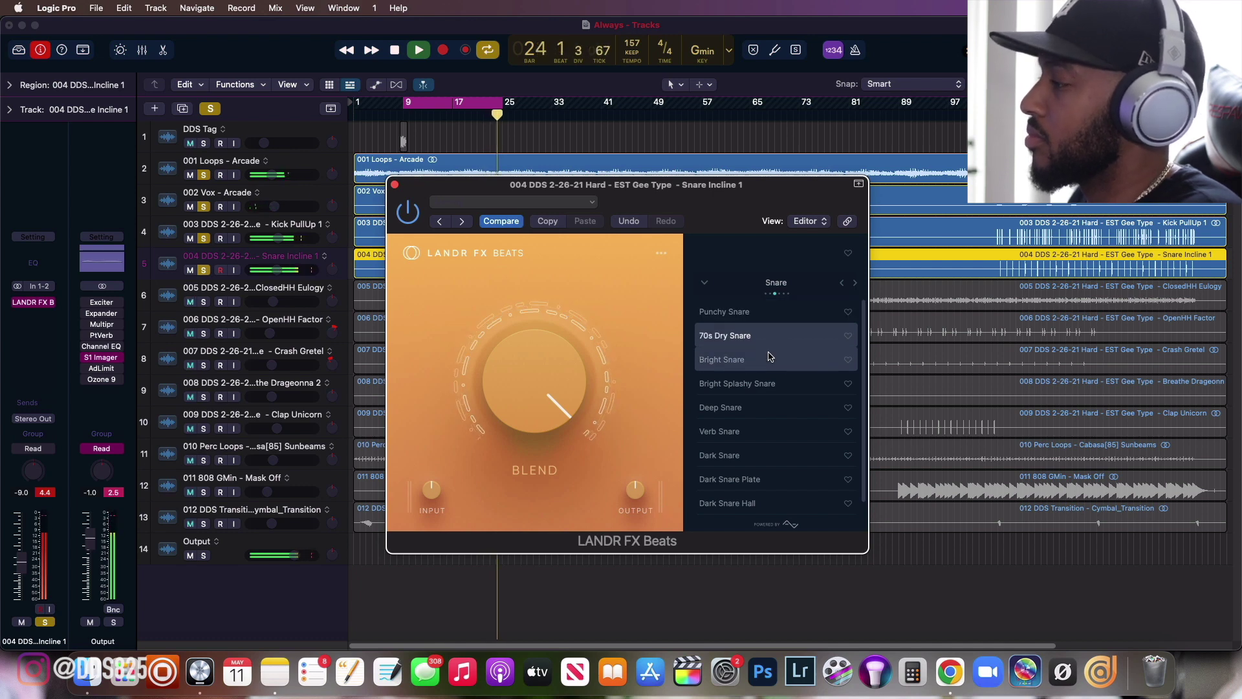
left_click(770, 357)
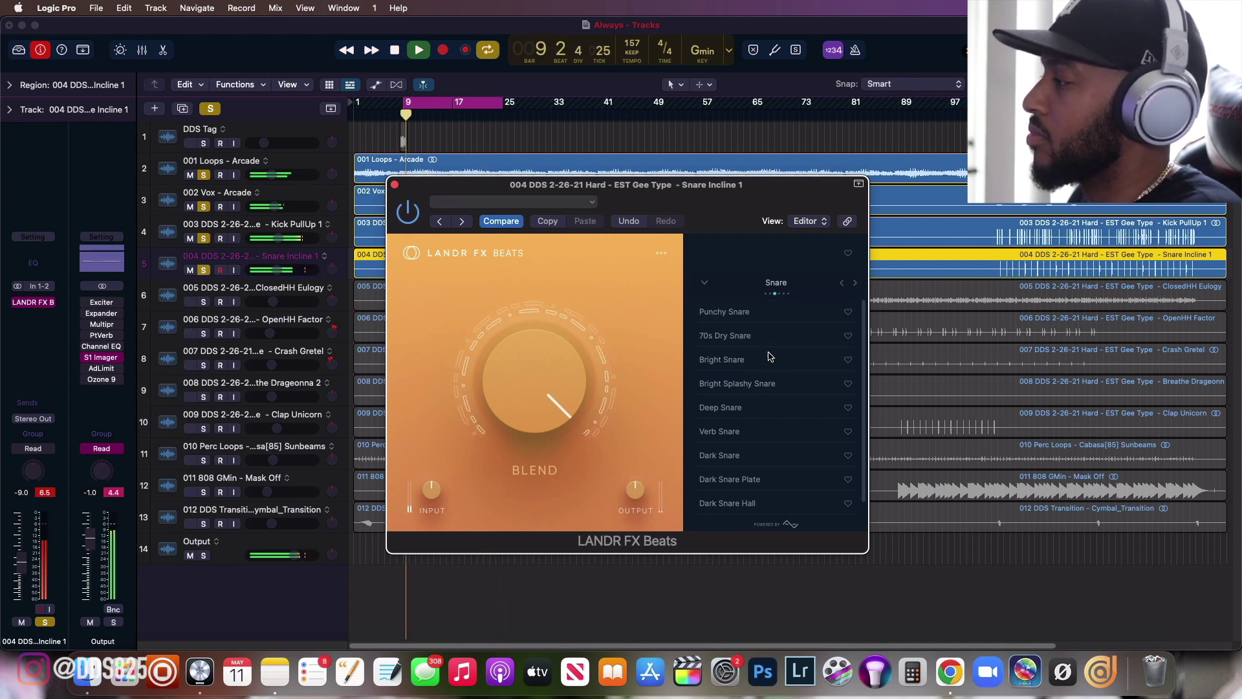
left_click(769, 381)
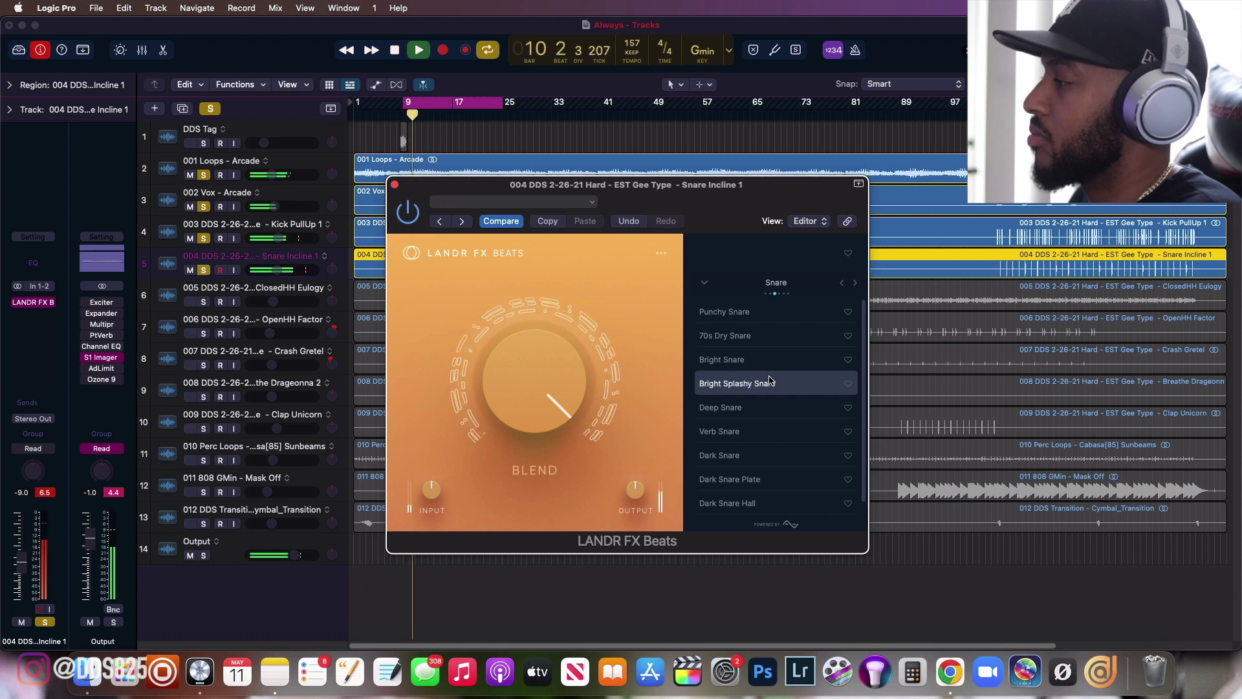
left_click(752, 405)
left_click(745, 431)
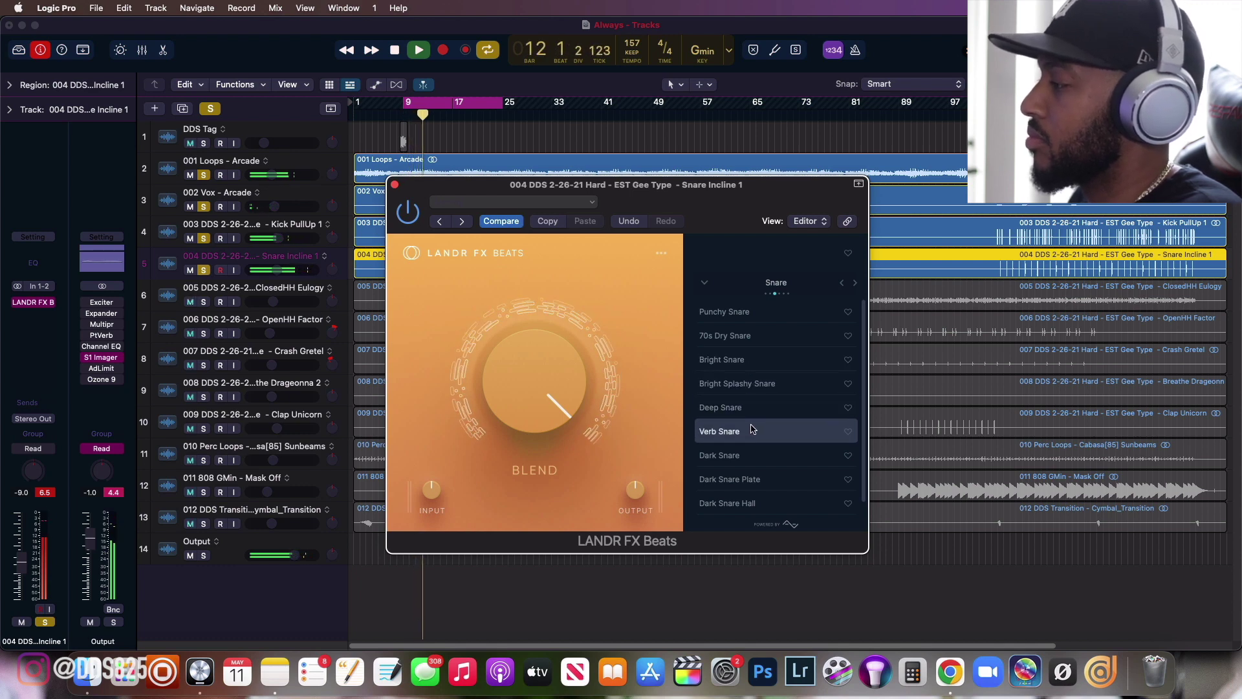
mouse_move(486, 375)
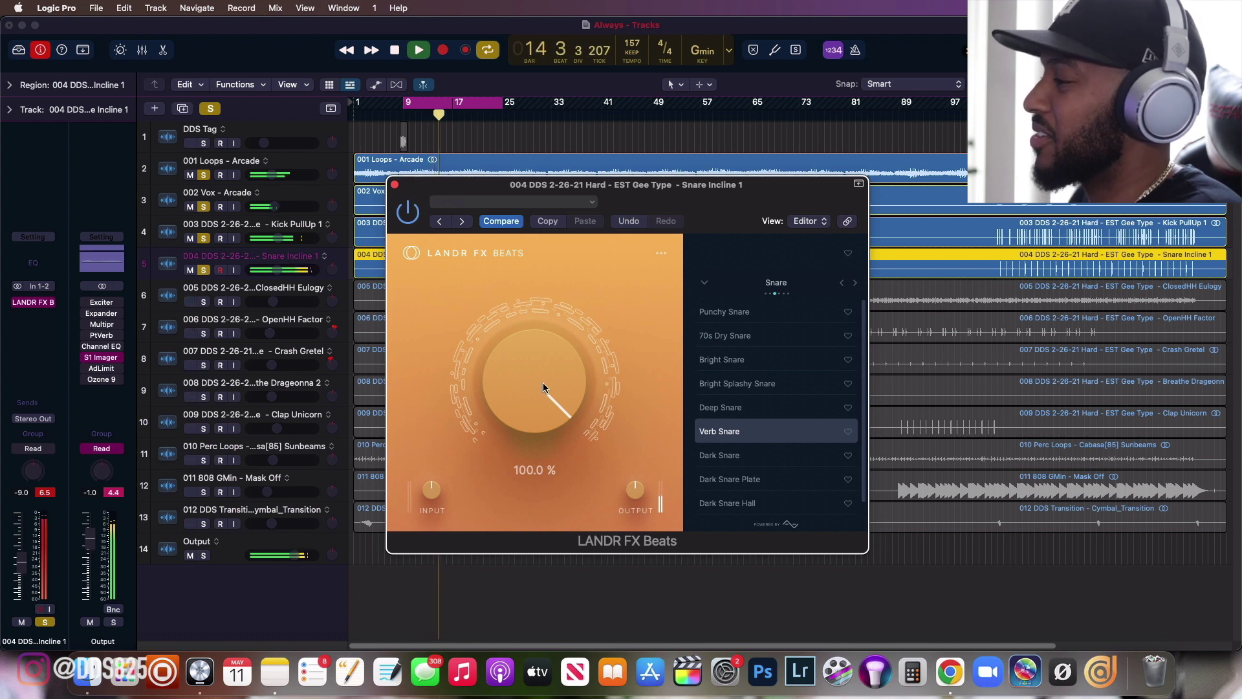
Lower the snare effect blend to about 21%, then try the Dark Snare and Dark Snare Plate presets.
key("space")
left_click_drag(542, 381, 541, 478)
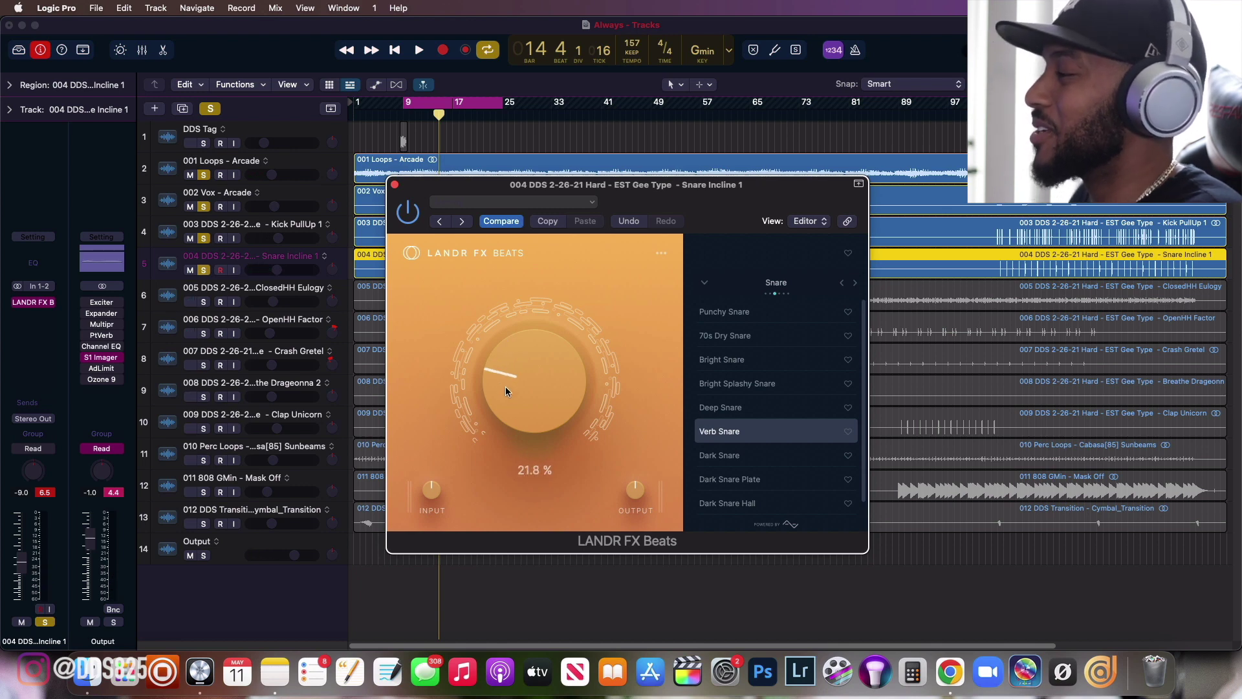
key("space")
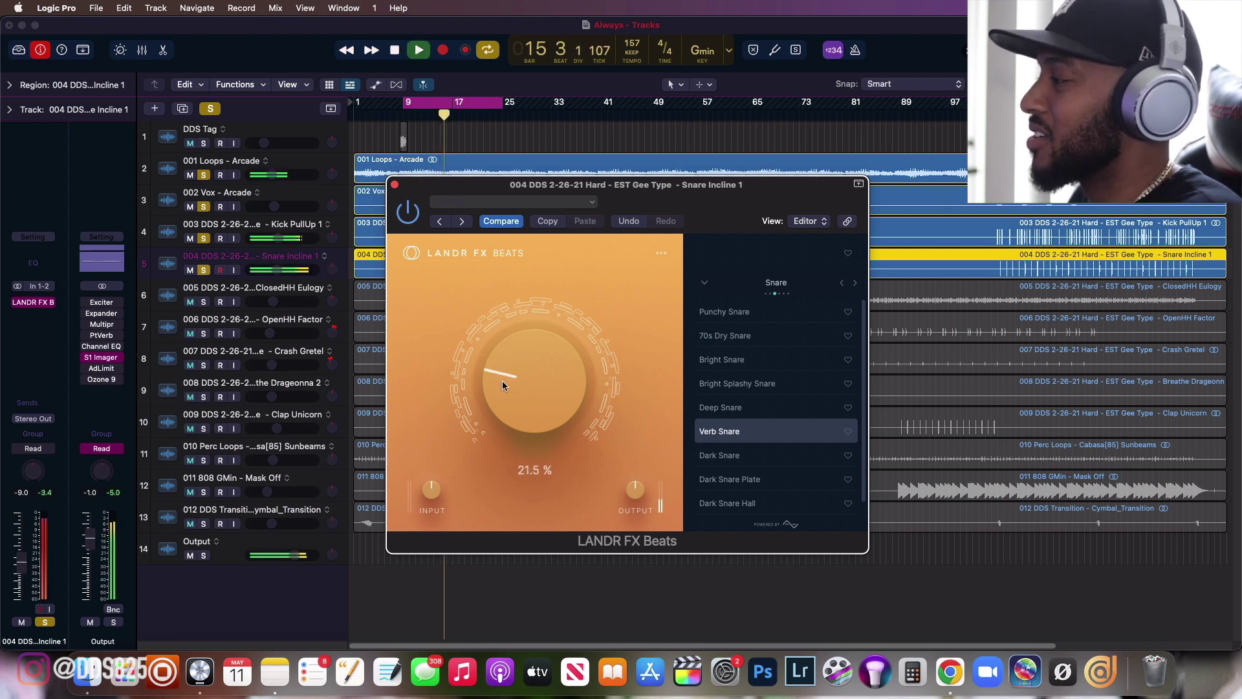
left_click_drag(502, 380, 504, 386)
scroll(504, 386, "up", 10)
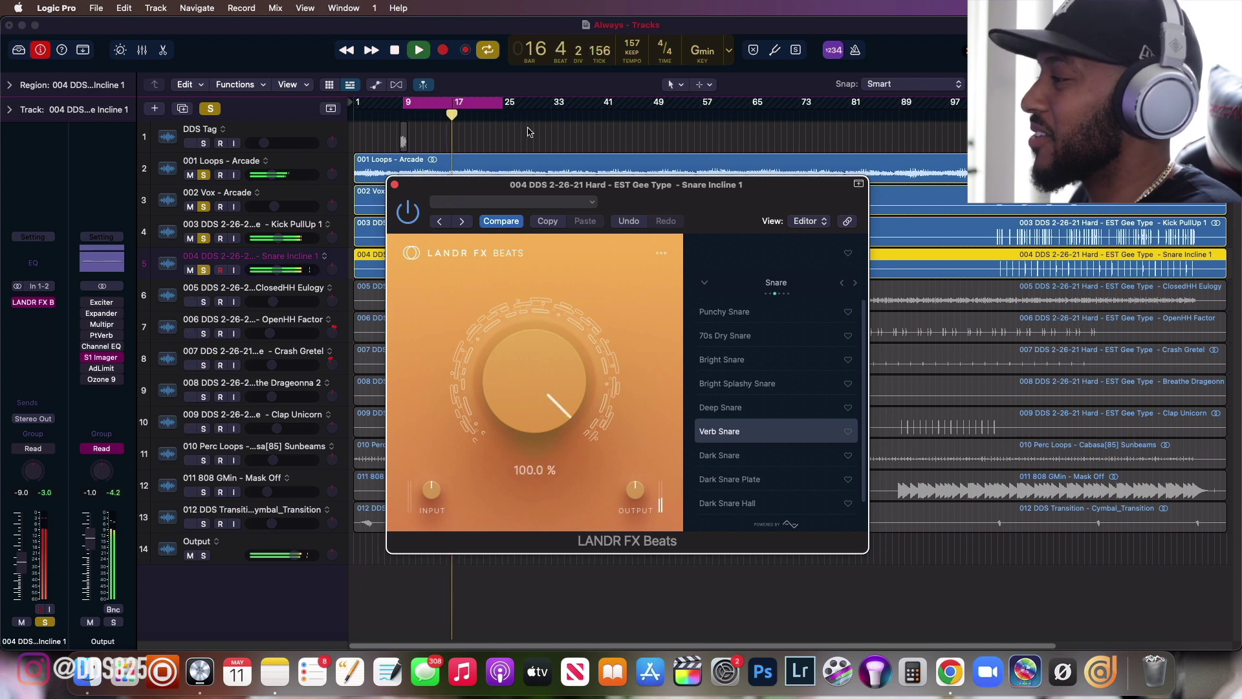
scroll(523, 357, "down", 3)
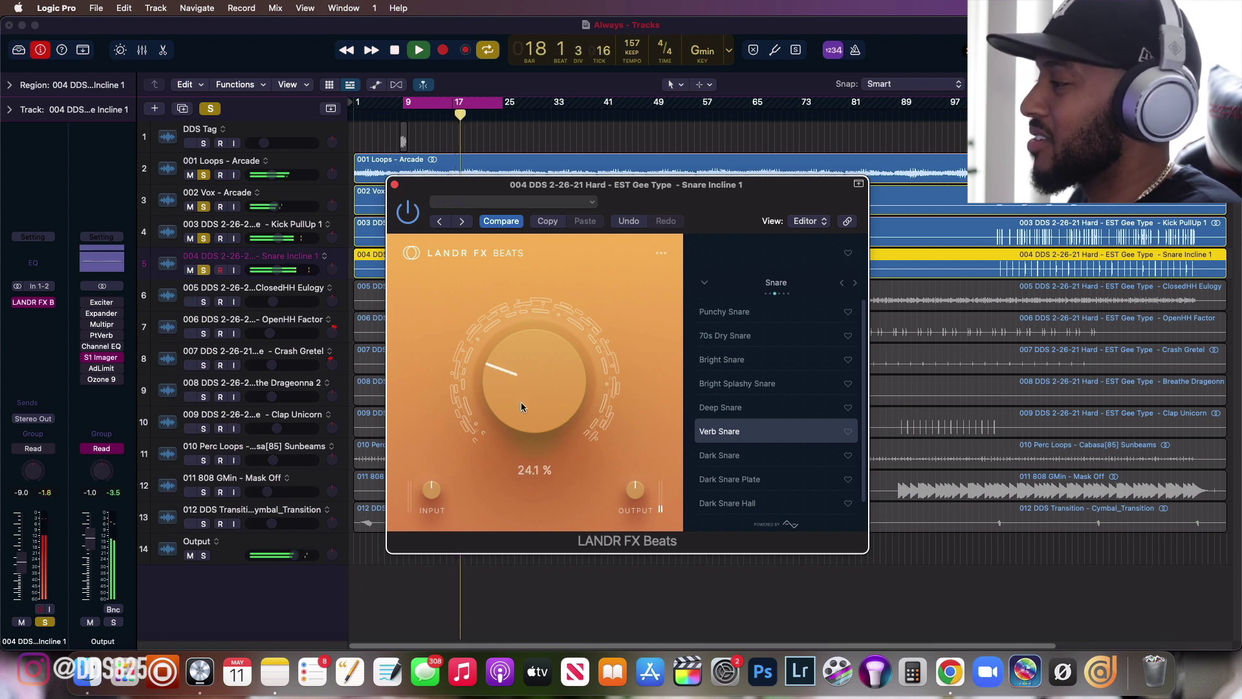
scroll(522, 401, "down", 1)
scroll(517, 390, "up", 1)
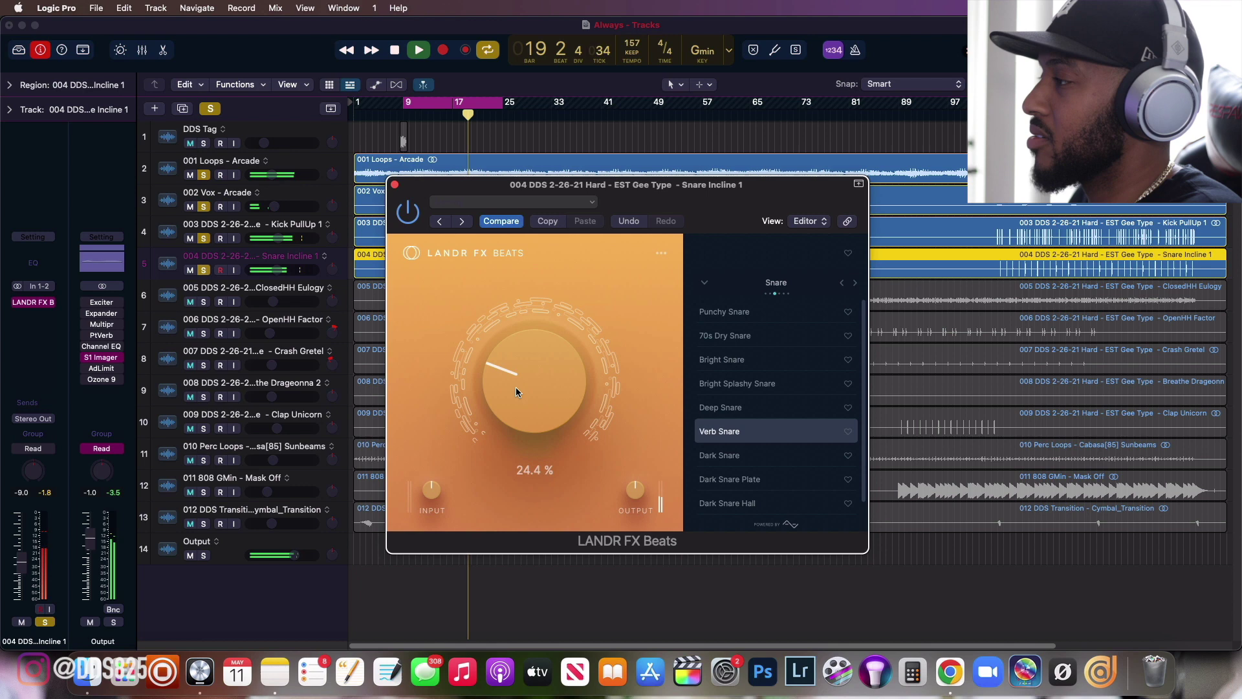
scroll(515, 387, "up", 2)
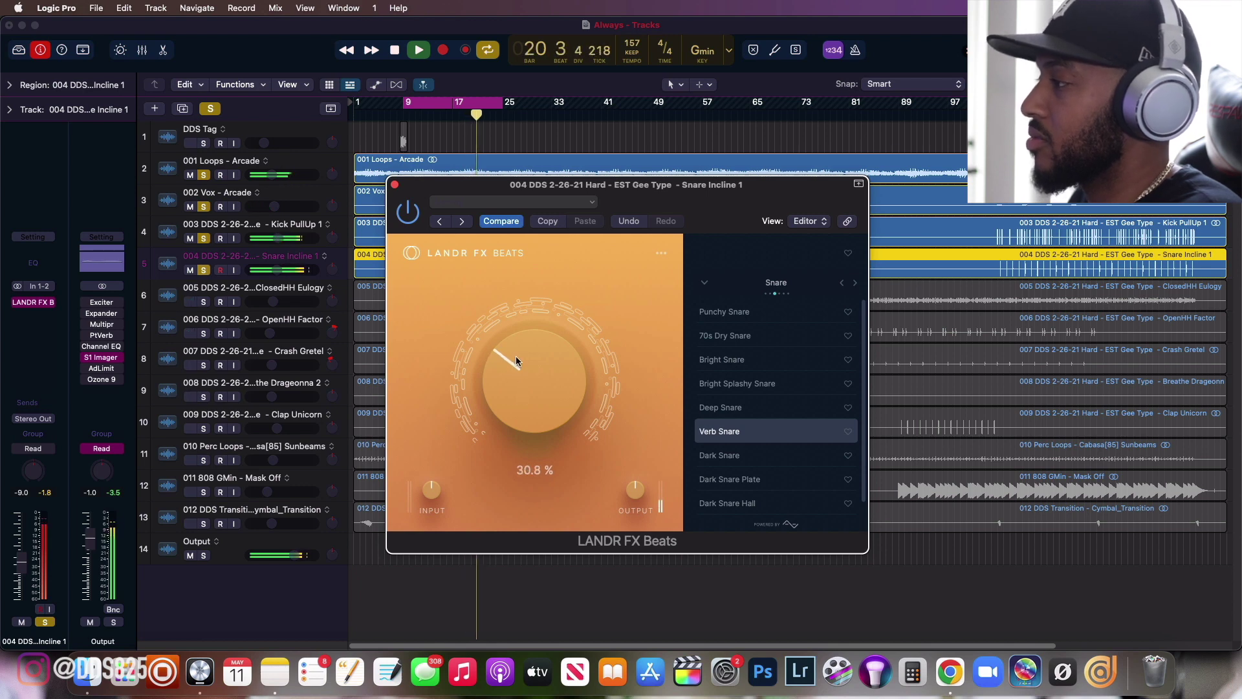
left_click_drag(514, 330, 512, 366)
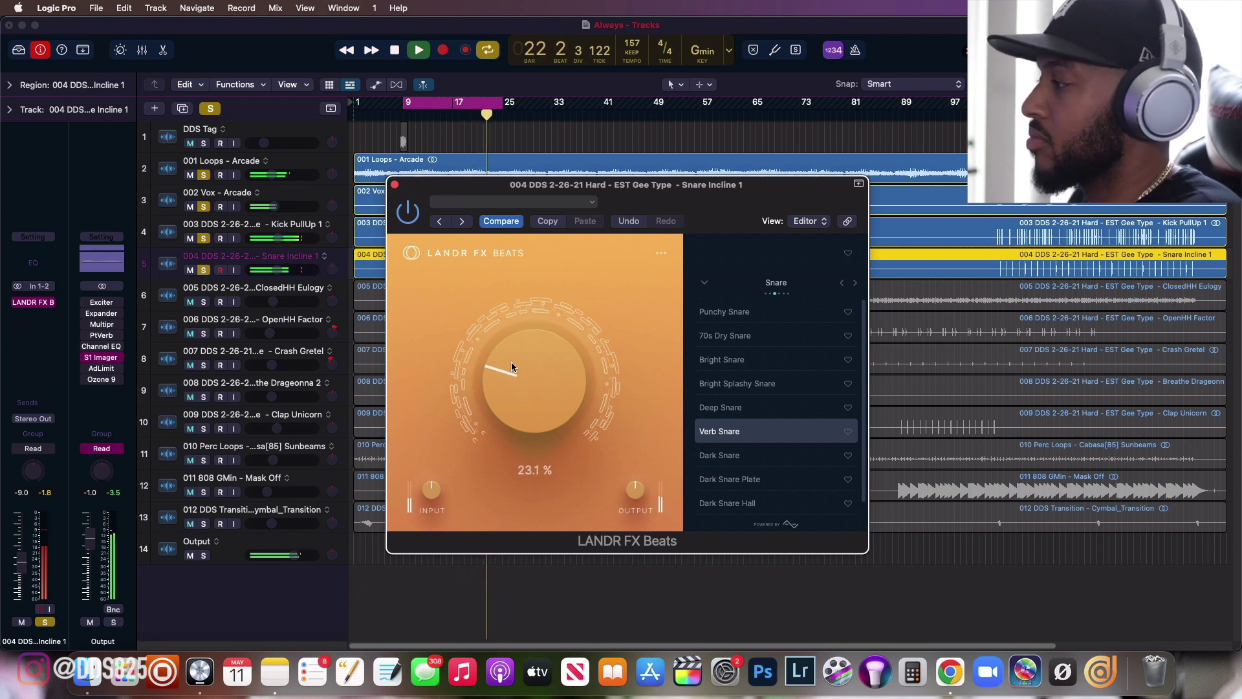
scroll(724, 446, "down", 1)
left_click(724, 436)
left_click(725, 459)
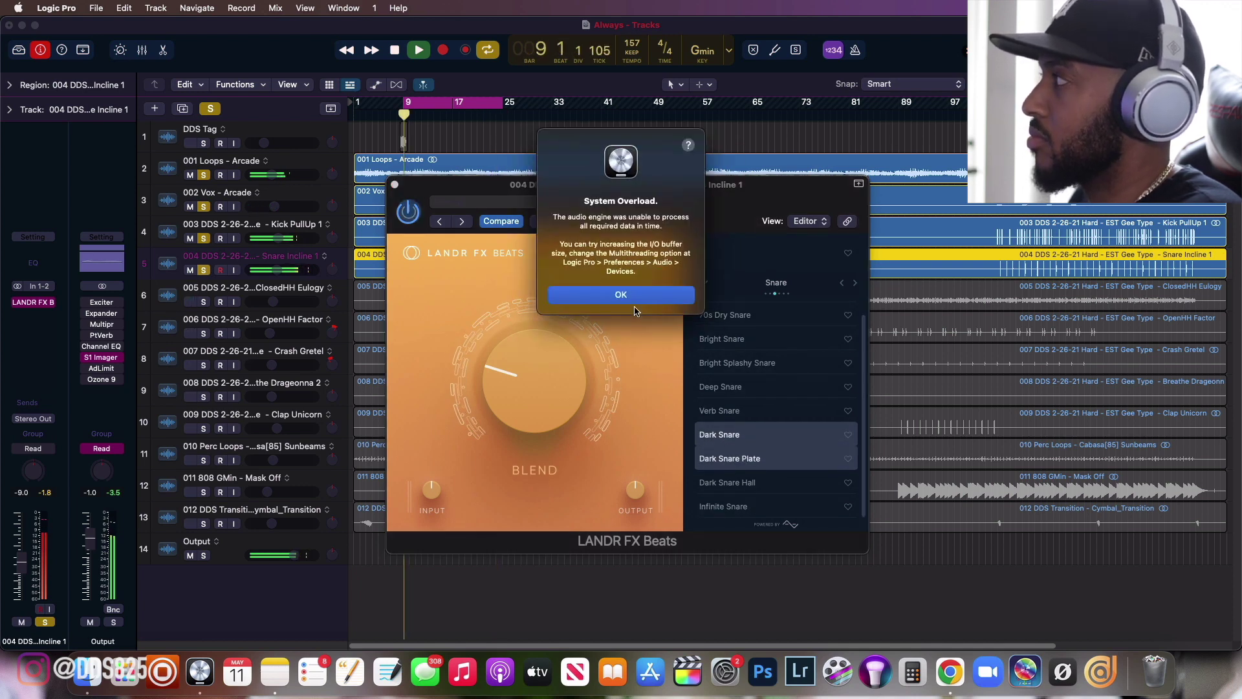
Dismiss the overload alert, return to Verb Snare at a low blend, favourite it, and close the window.
left_click(620, 295)
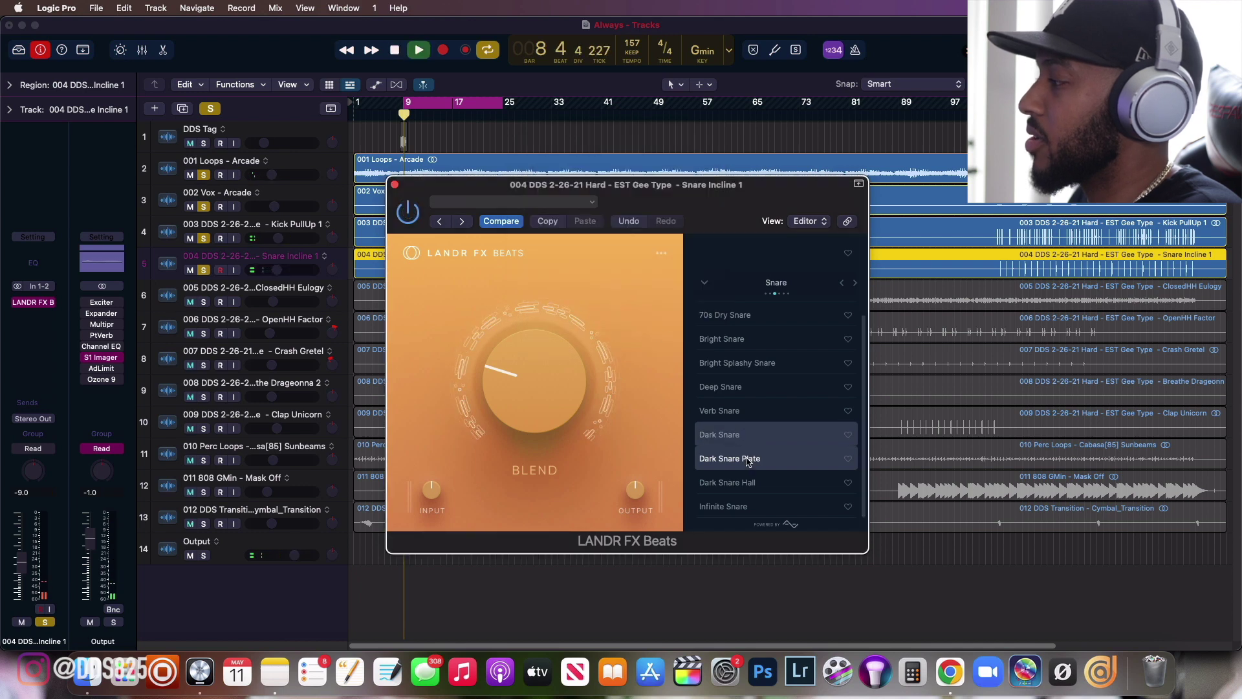
left_click(744, 435)
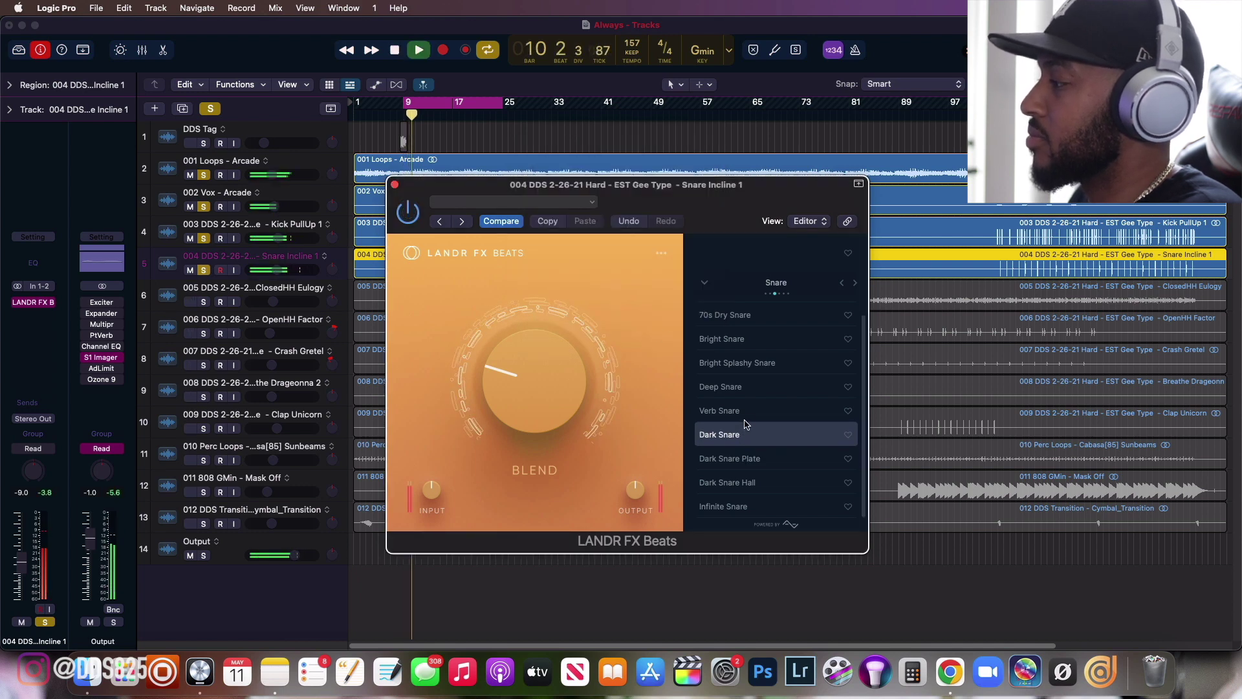
left_click(744, 411)
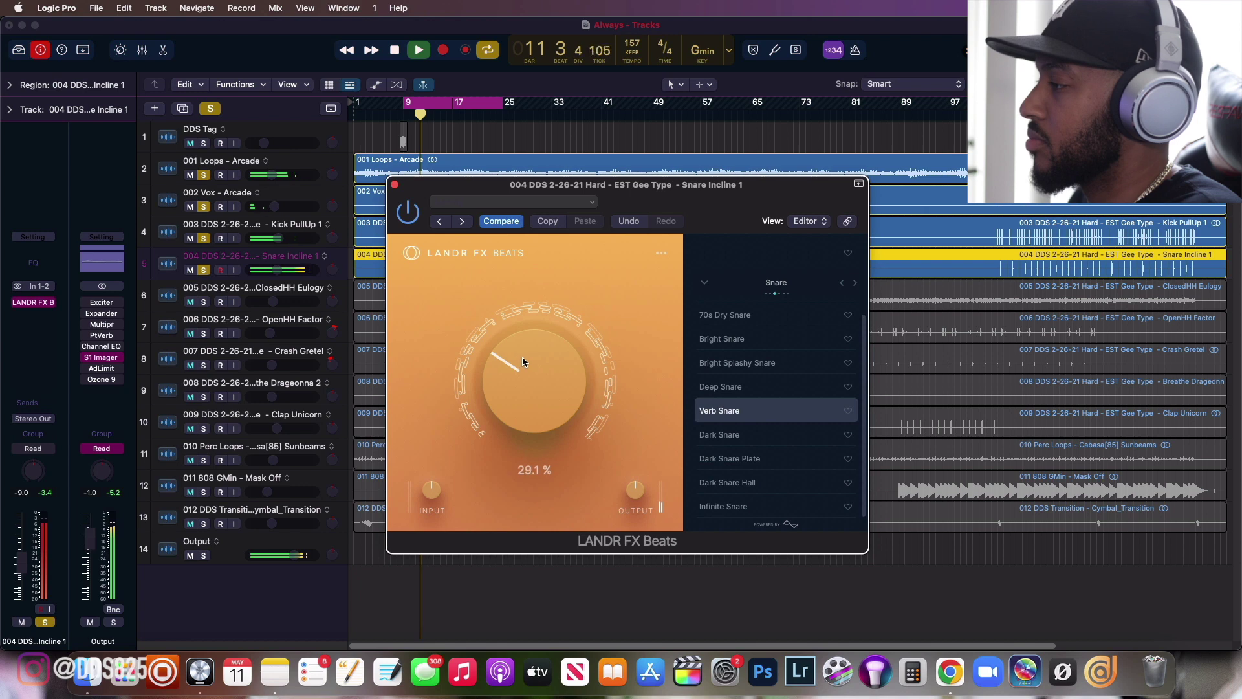
left_click_drag(522, 356, 522, 353)
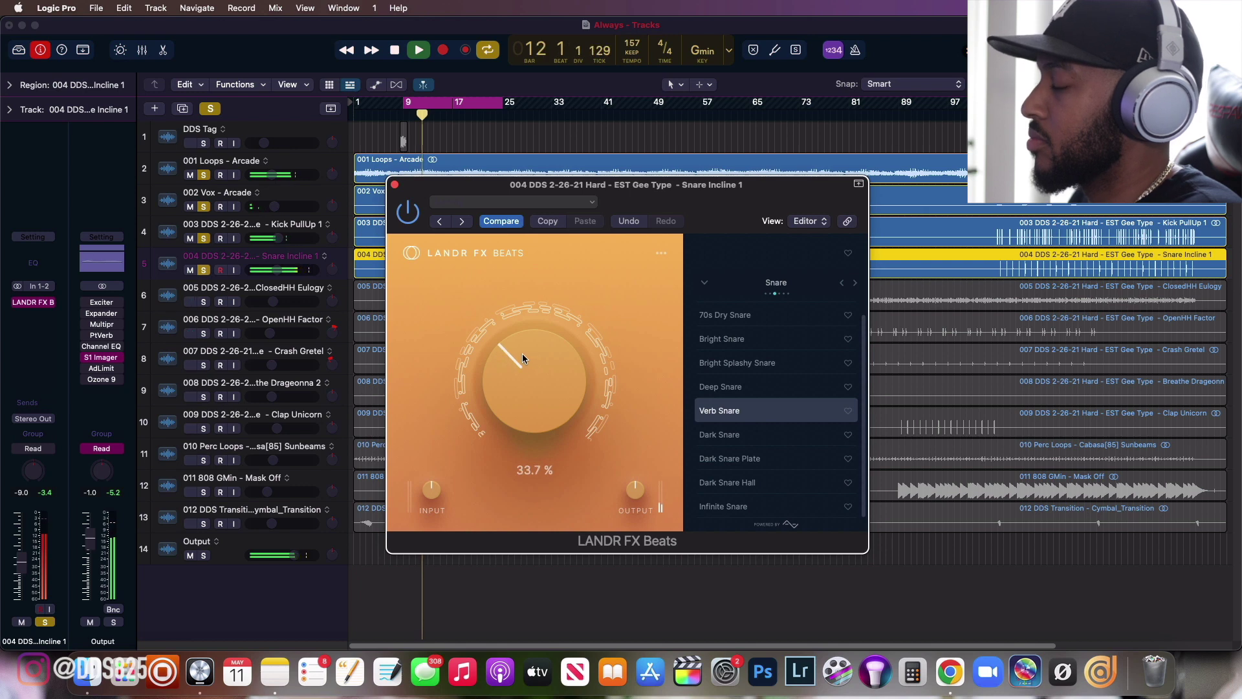
left_click(846, 411)
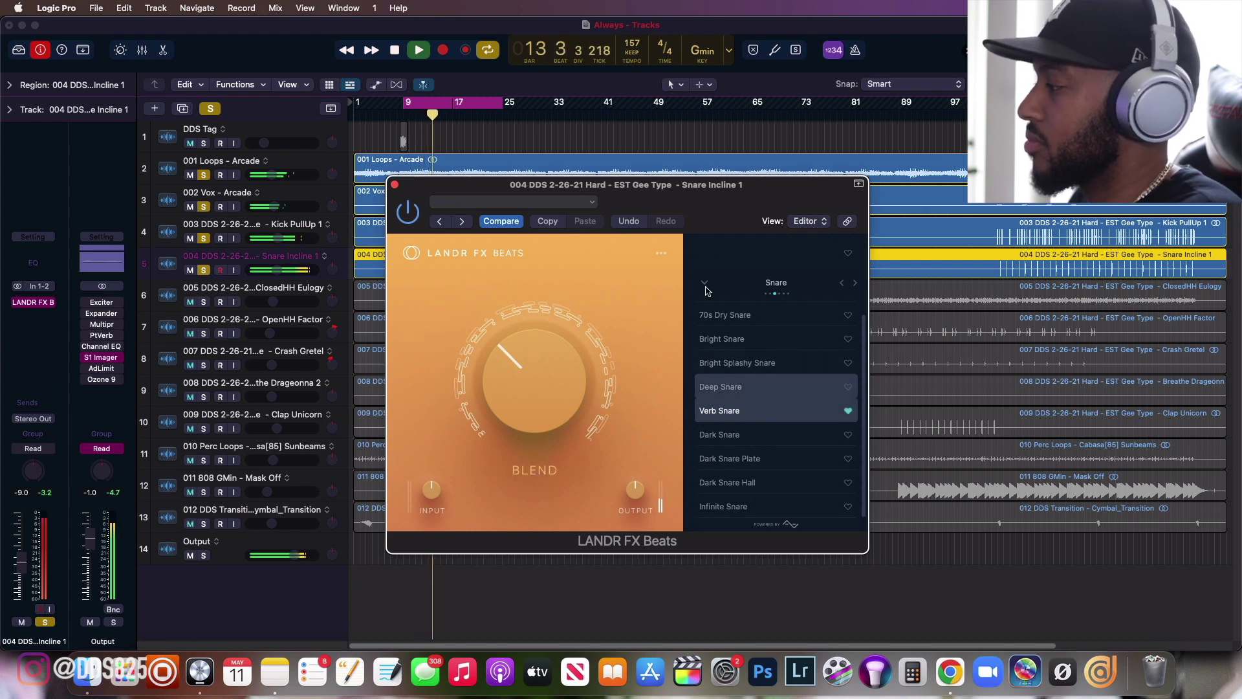
left_click(396, 184)
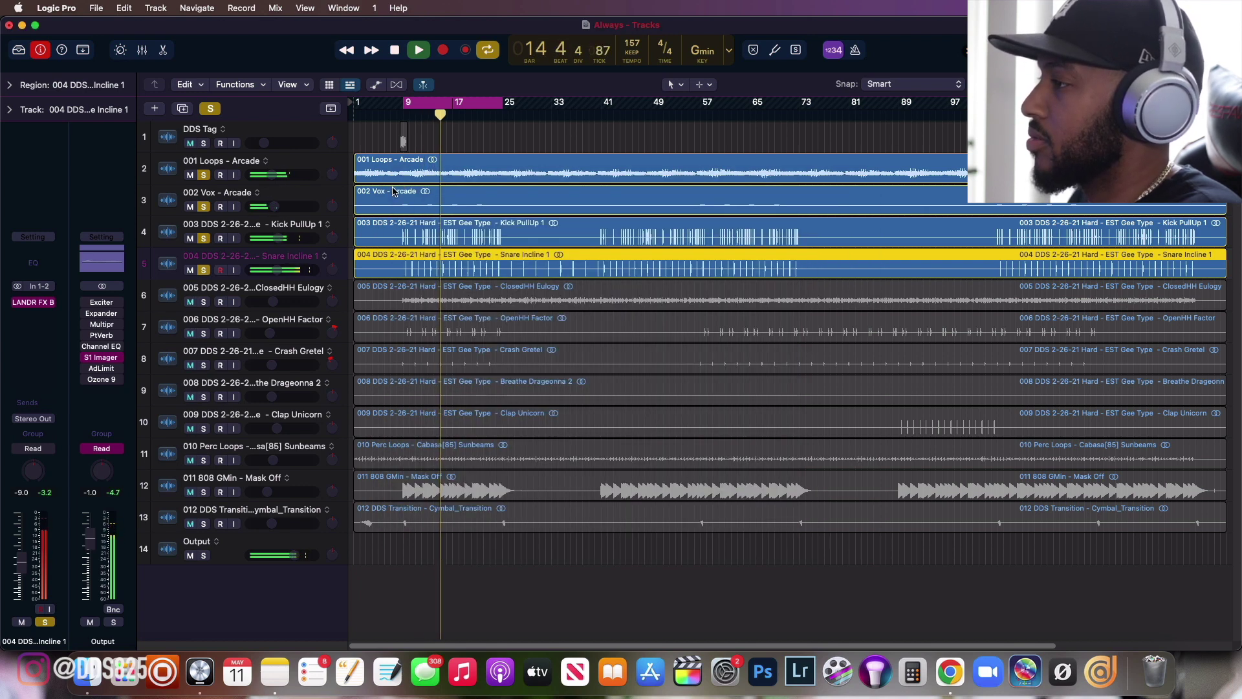
Solo ClosedHH Eulogy and OpenHH Factor, stop playback, and select the OpenHH Factor track.
left_click(204, 302)
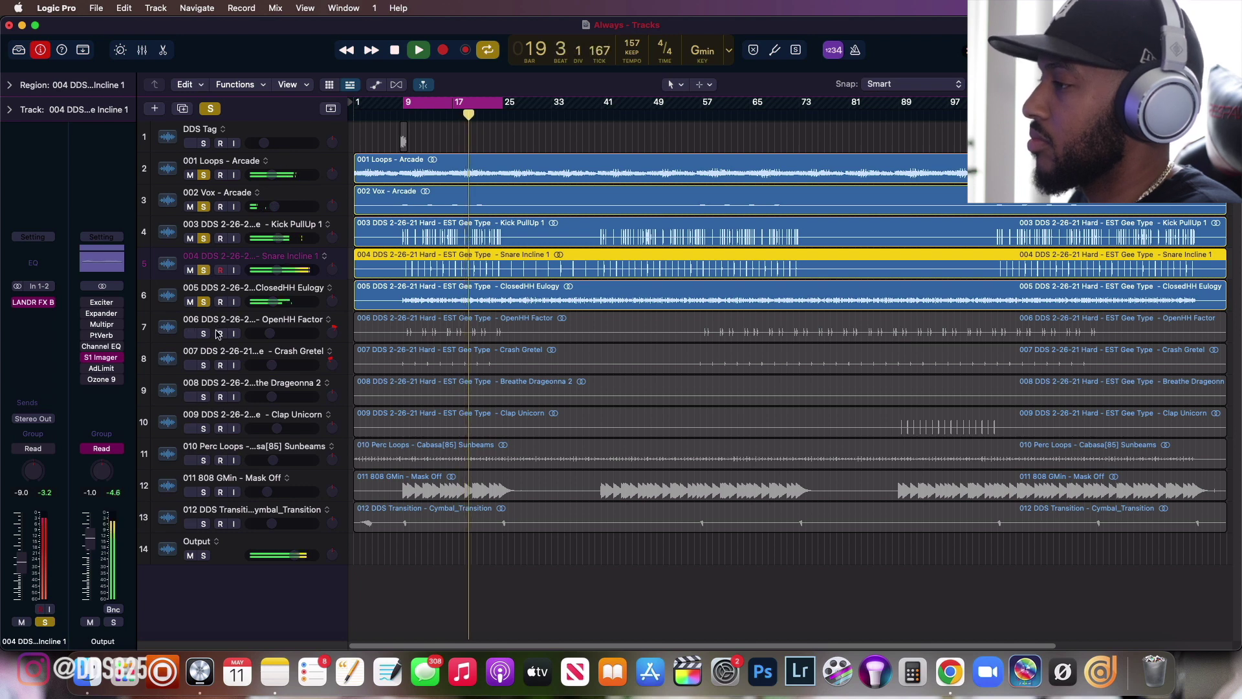
key("space")
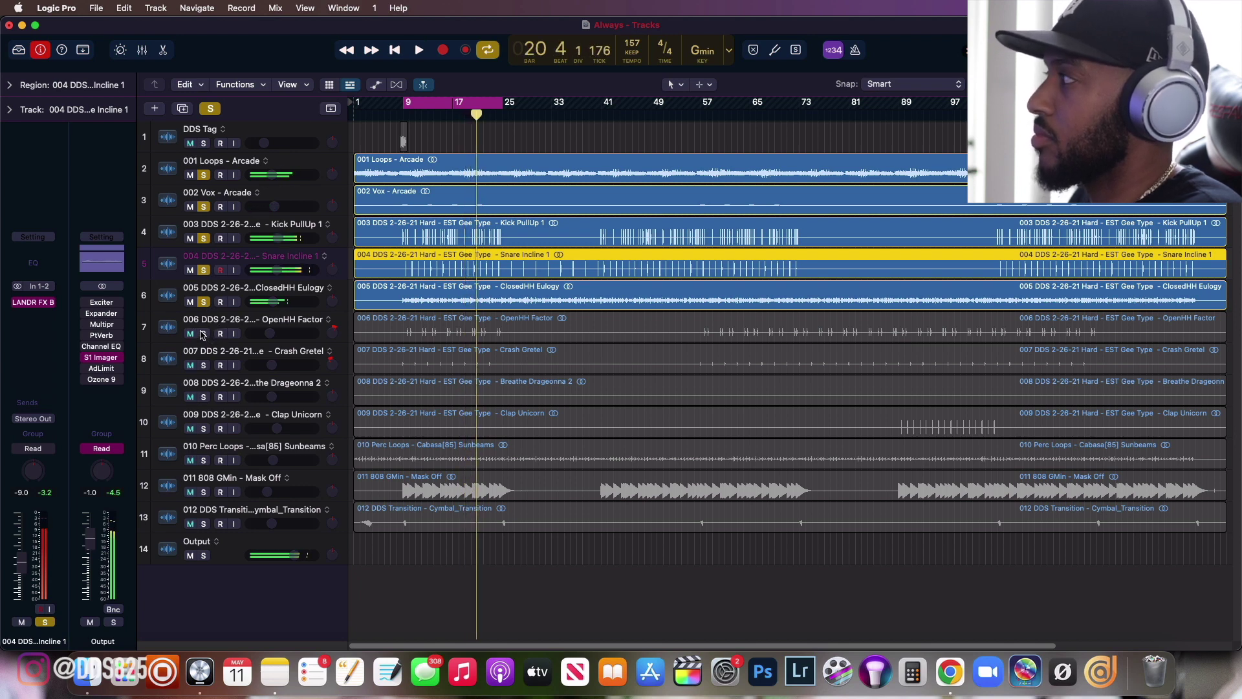
left_click(202, 334)
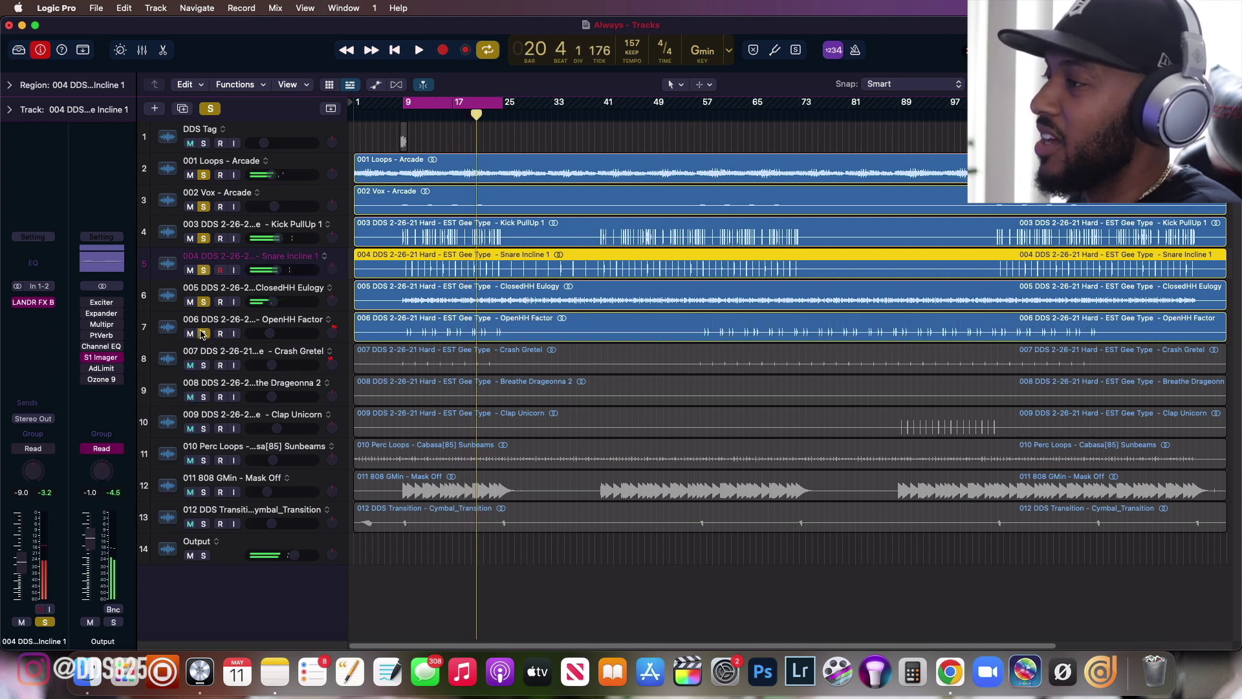
left_click(291, 317)
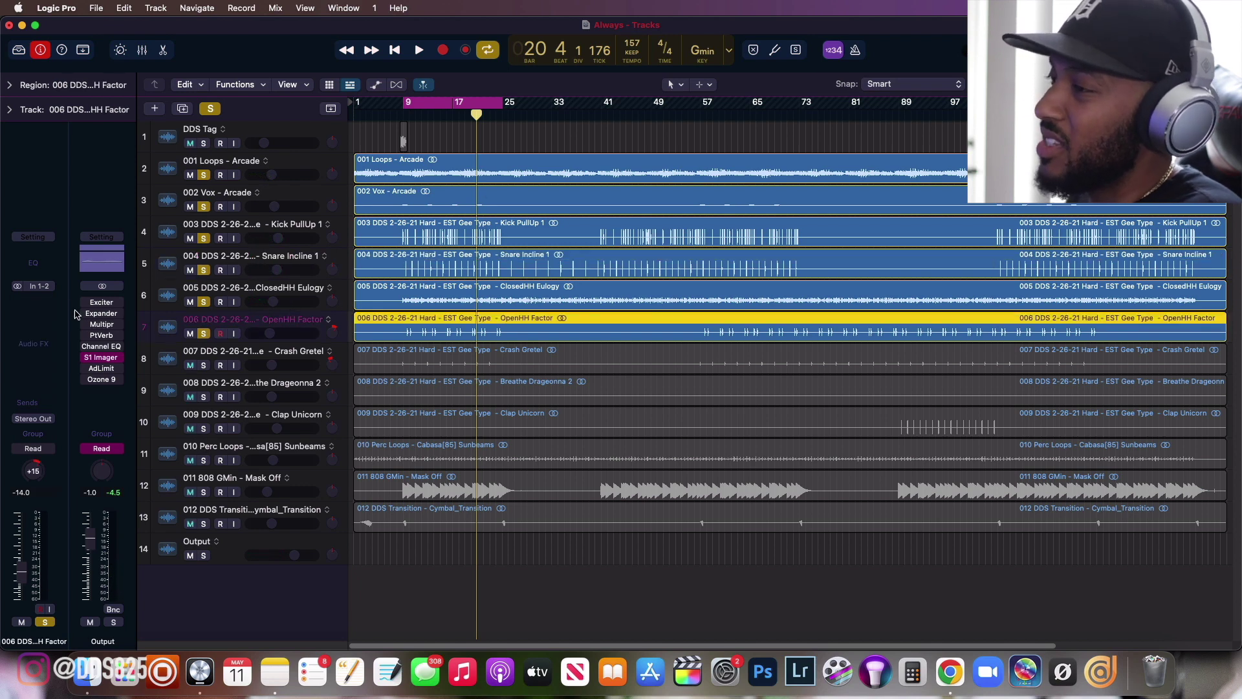
Insert LANDR FX Beats in stereo on OpenHH Factor and switch it to the Cymbals presets while playing.
left_click(47, 310)
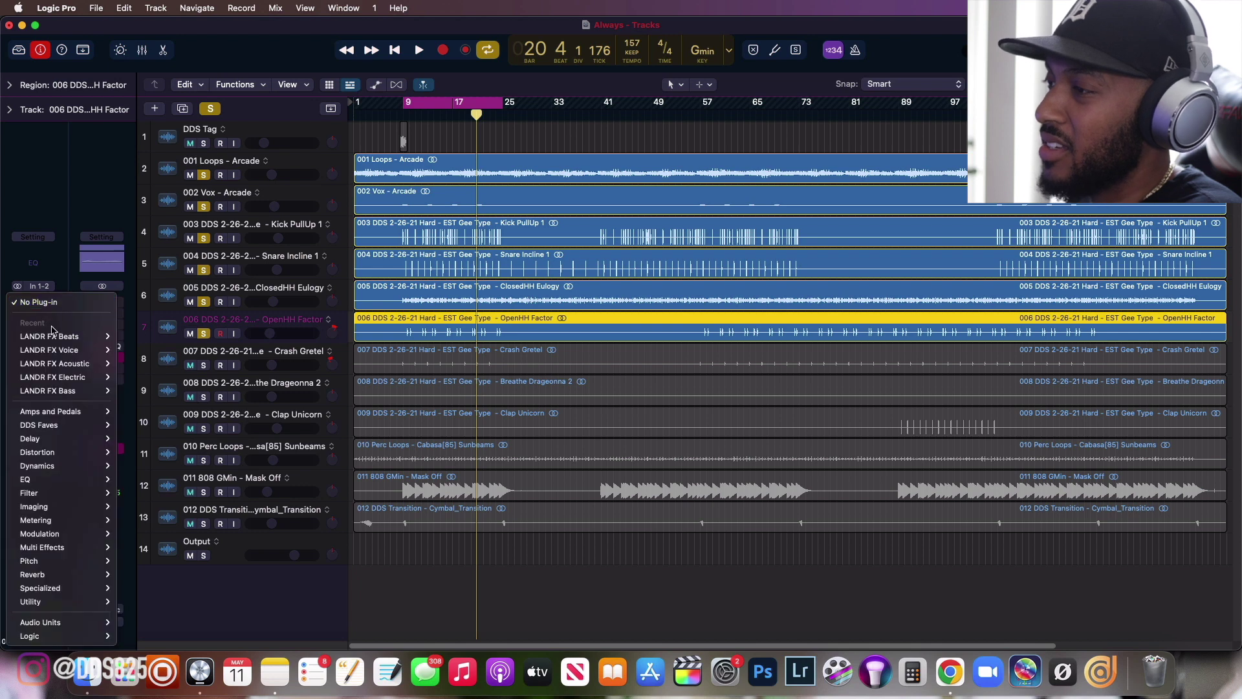
mouse_move(75, 337)
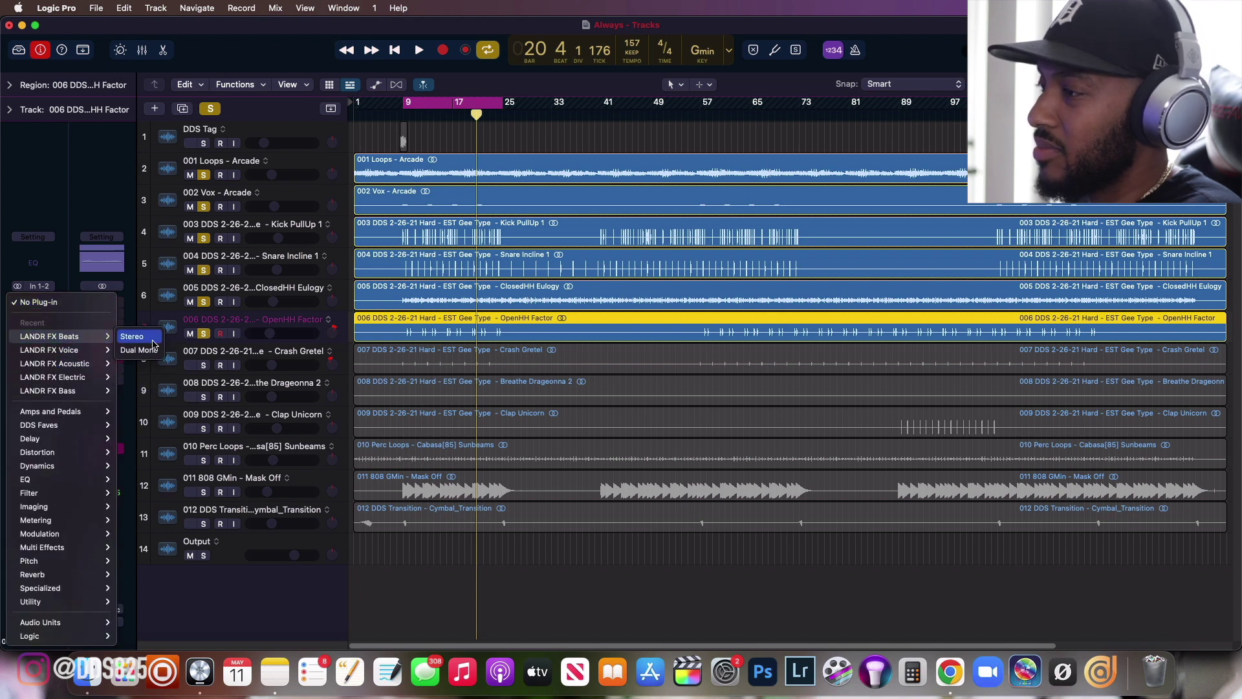
left_click(133, 336)
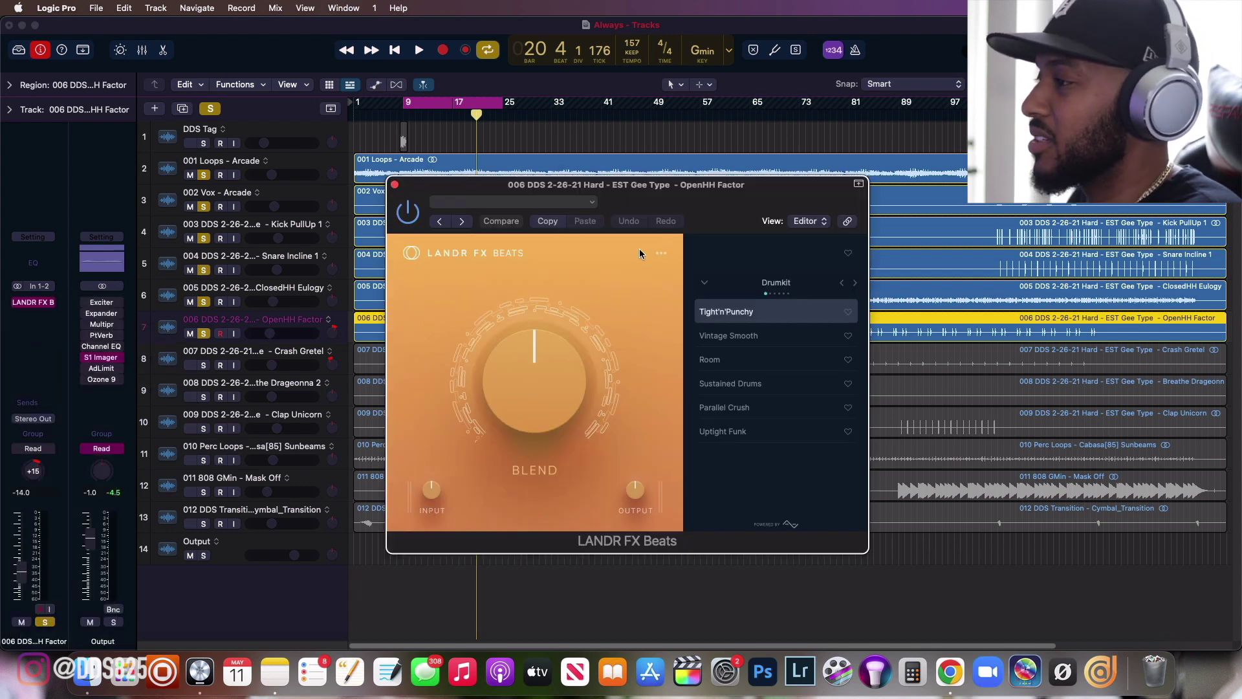
key("space")
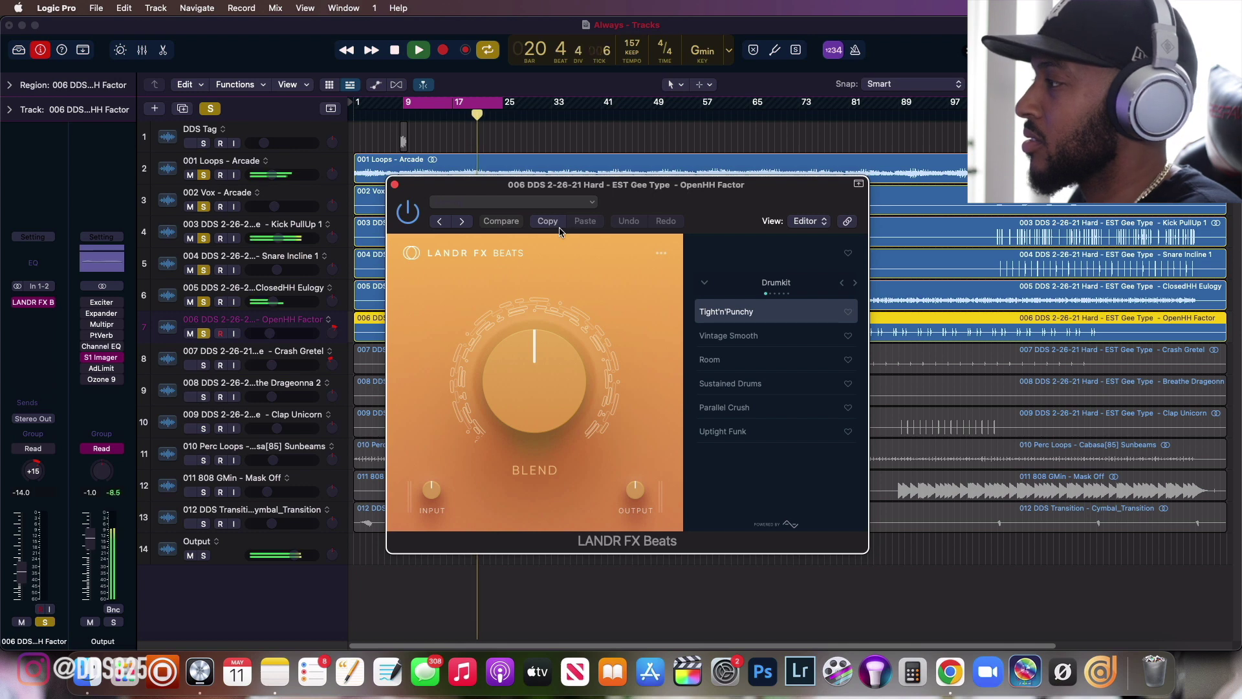
left_click(704, 285)
left_click(716, 374)
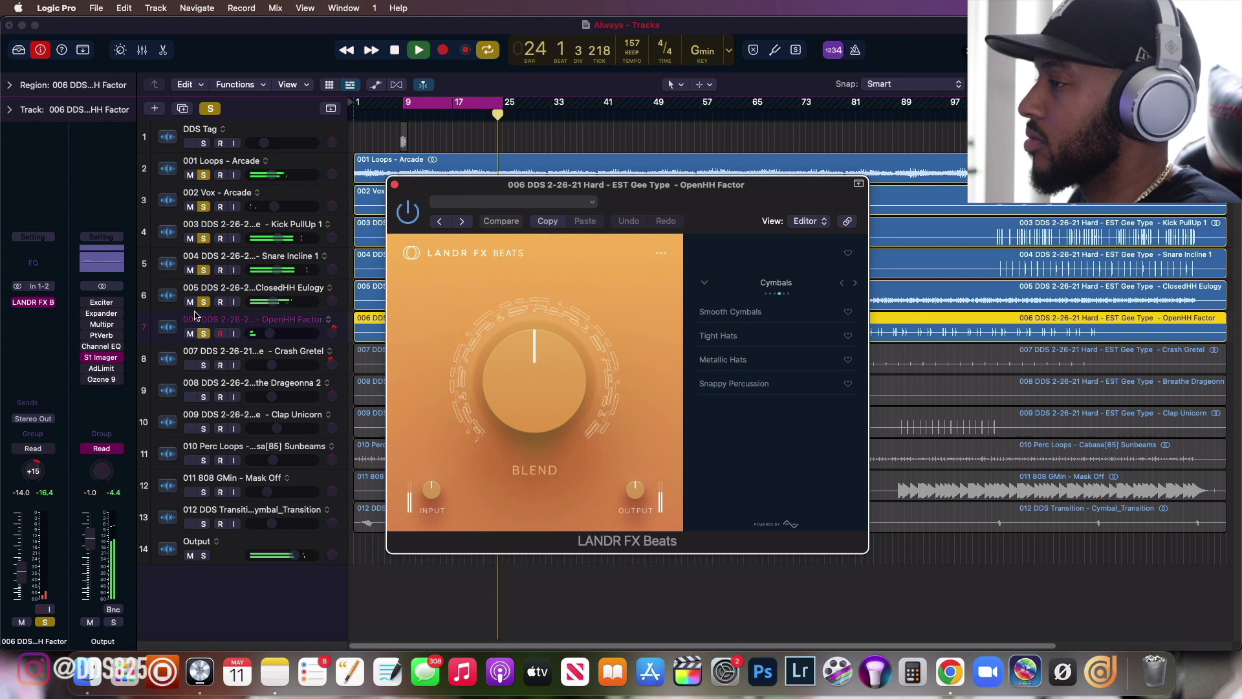
Solo only OpenHH Factor and set its LANDR FX Beats to Tight Hats with blend near 76%.
left_click(210, 108)
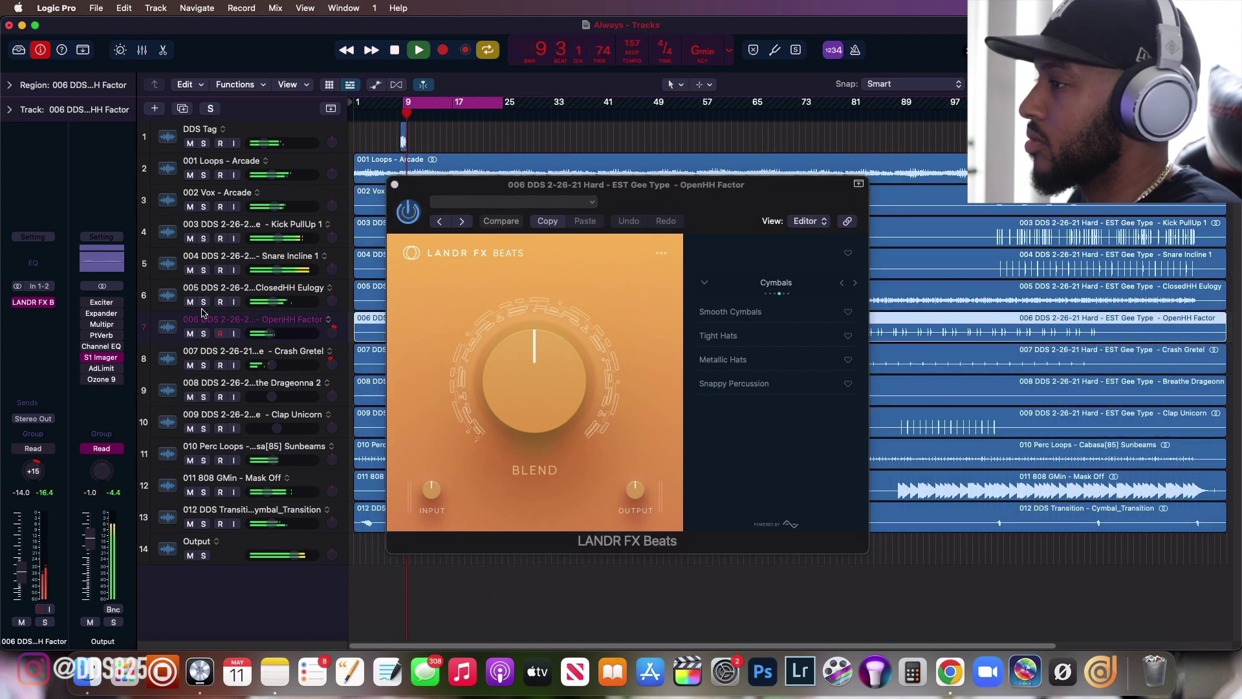
left_click(203, 334)
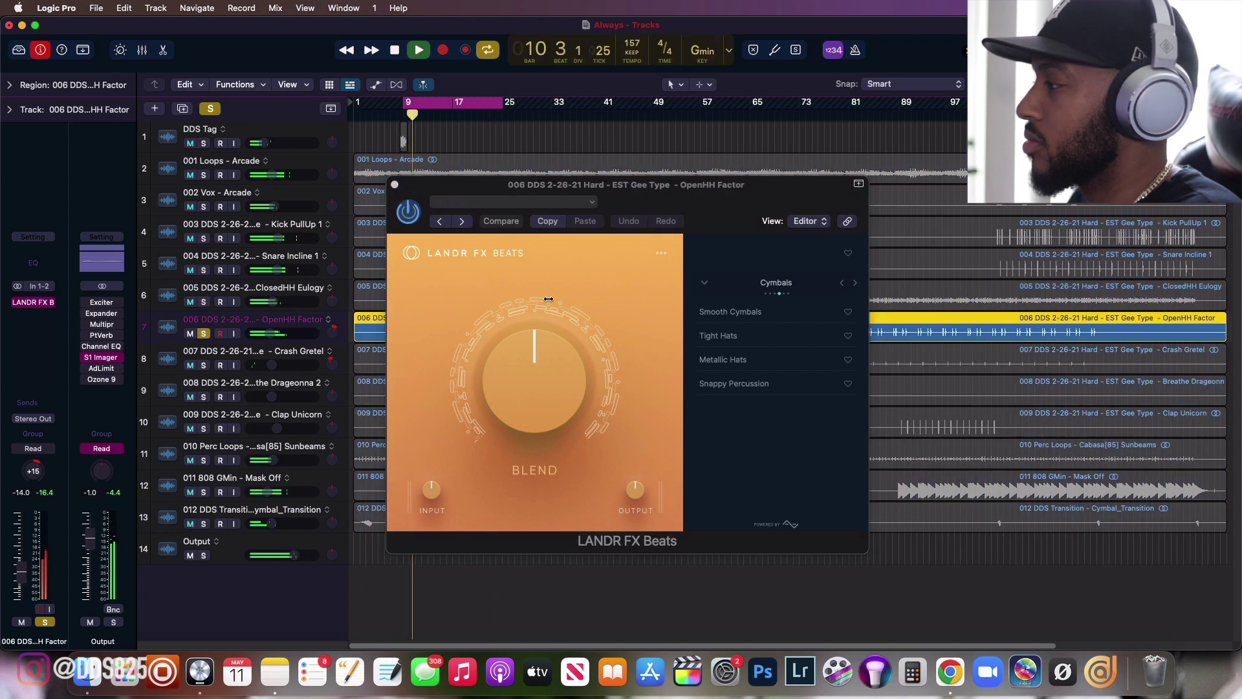
left_click(762, 336)
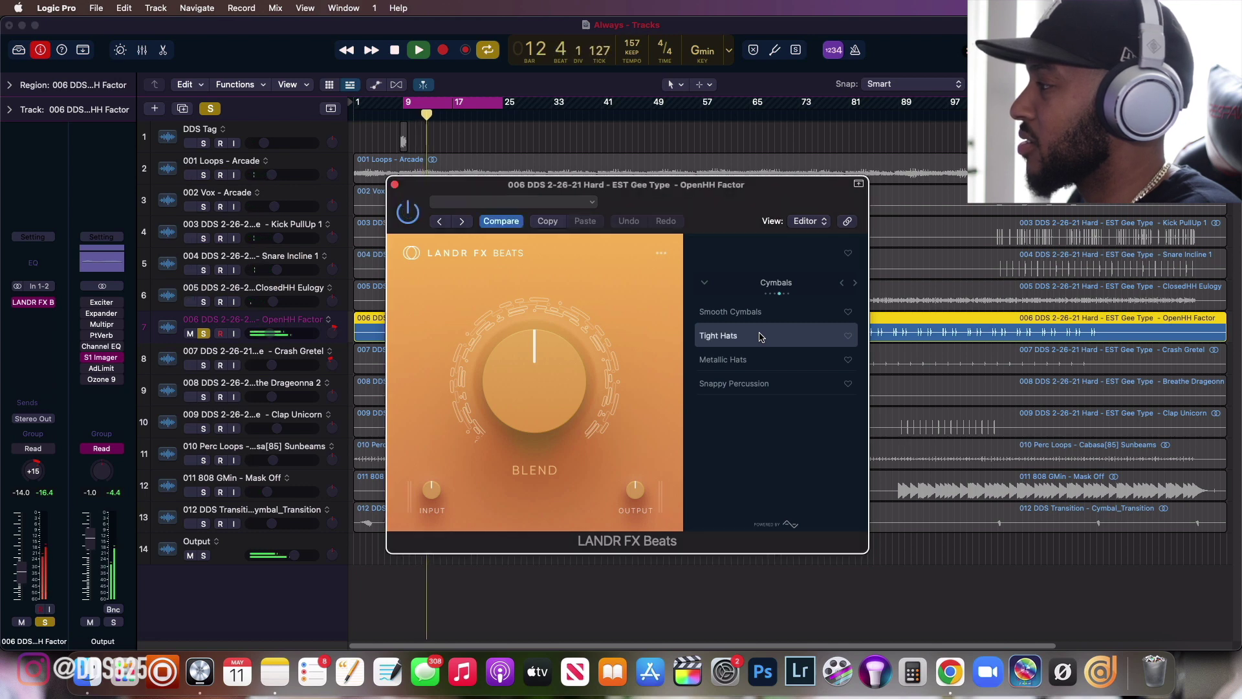
left_click_drag(517, 378, 511, 339)
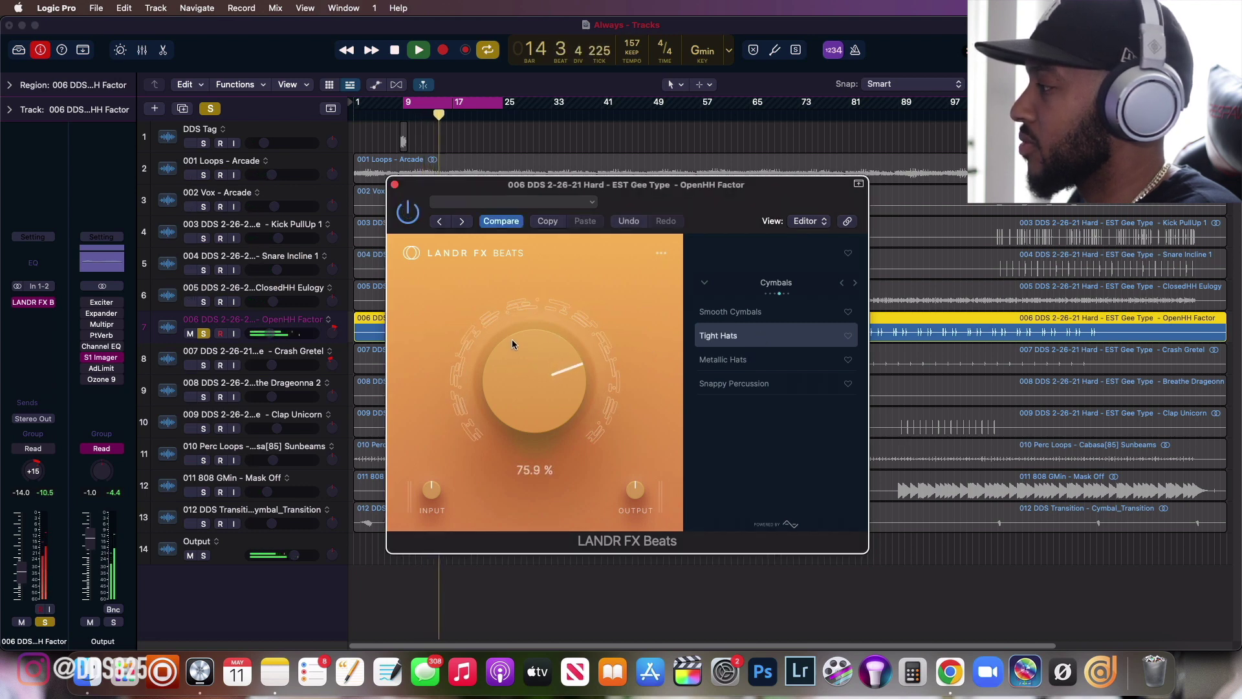
Close the LANDR FX Beats window, unsolo OpenHH Factor and select the Crash Gretel track.
left_click(394, 184)
left_click(201, 333)
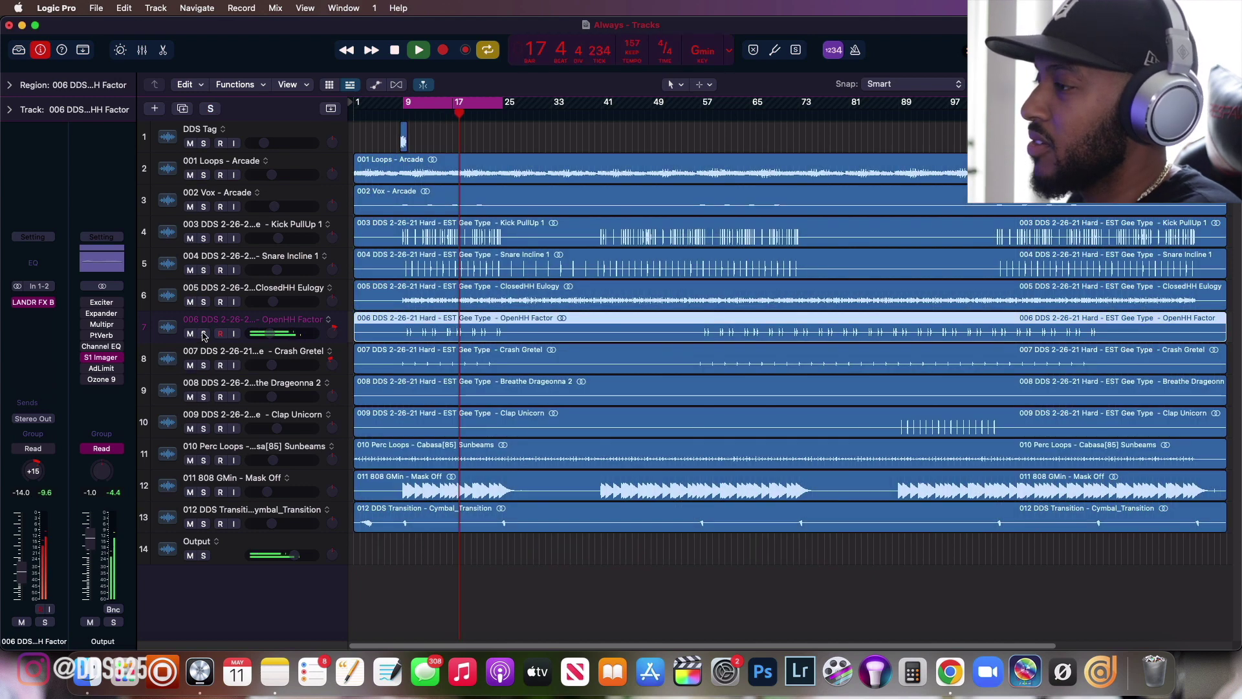
left_click(238, 355)
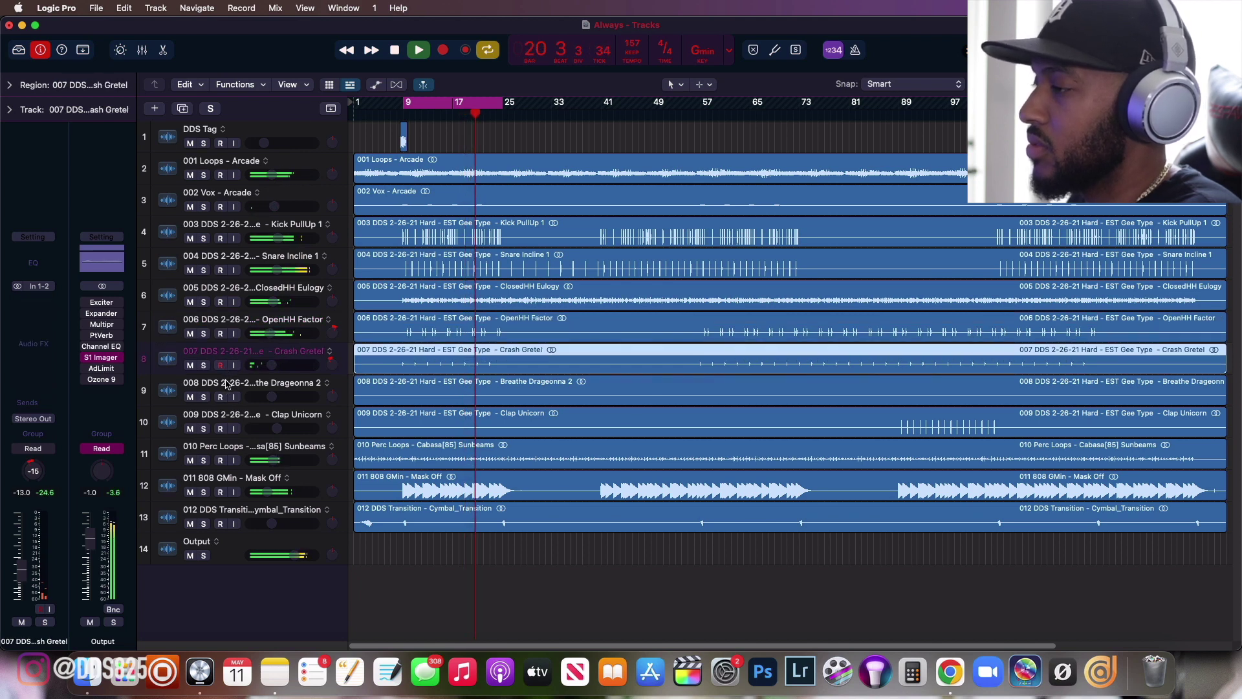
Briefly solo Perc Loops, then solo the 808 GMin - Mask Off track on its own.
left_click(204, 460)
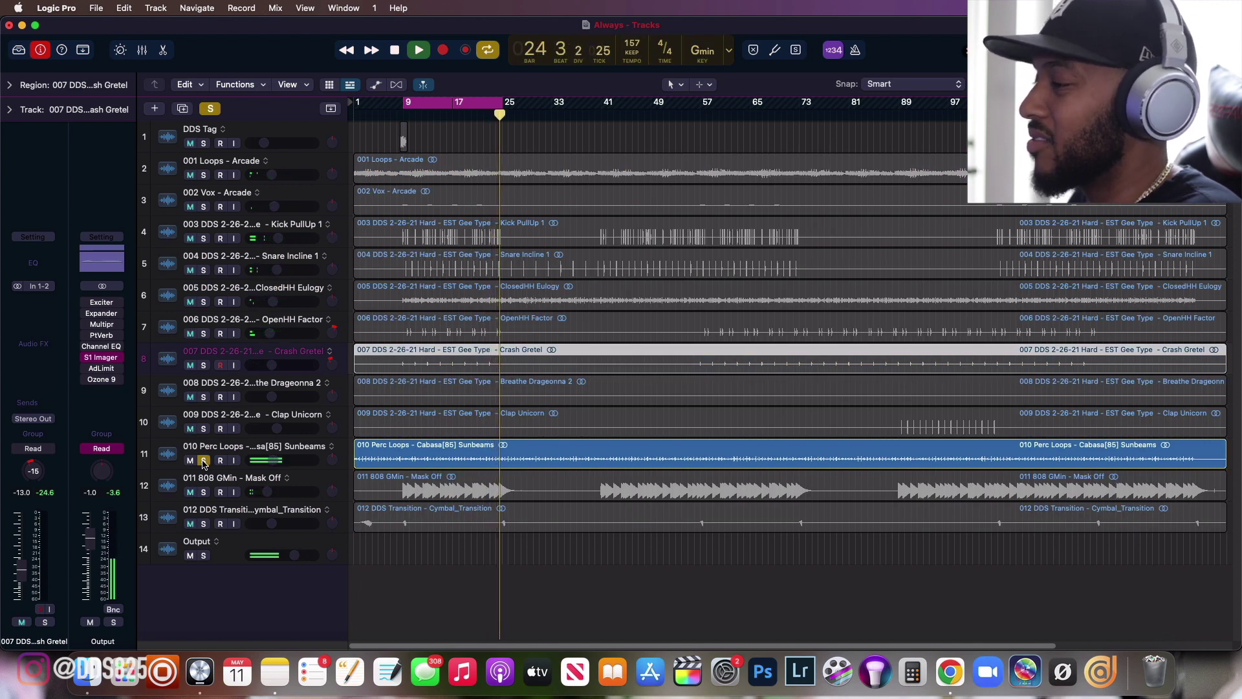
left_click(203, 460)
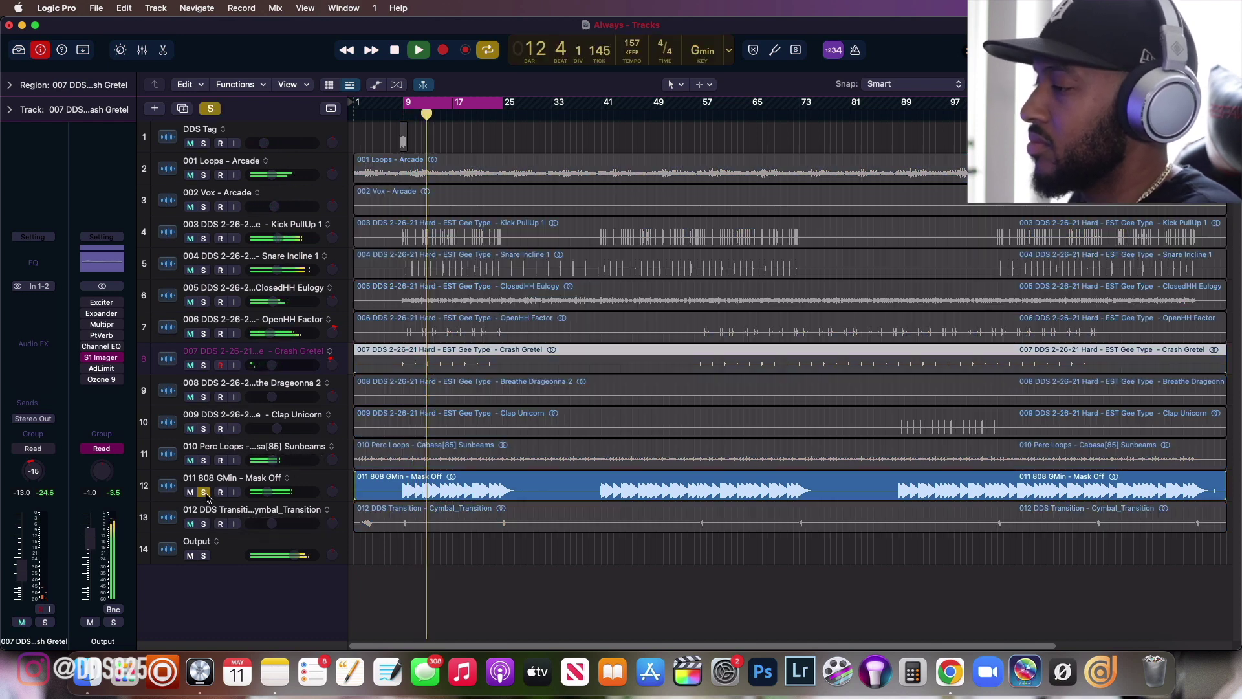
left_click(204, 492)
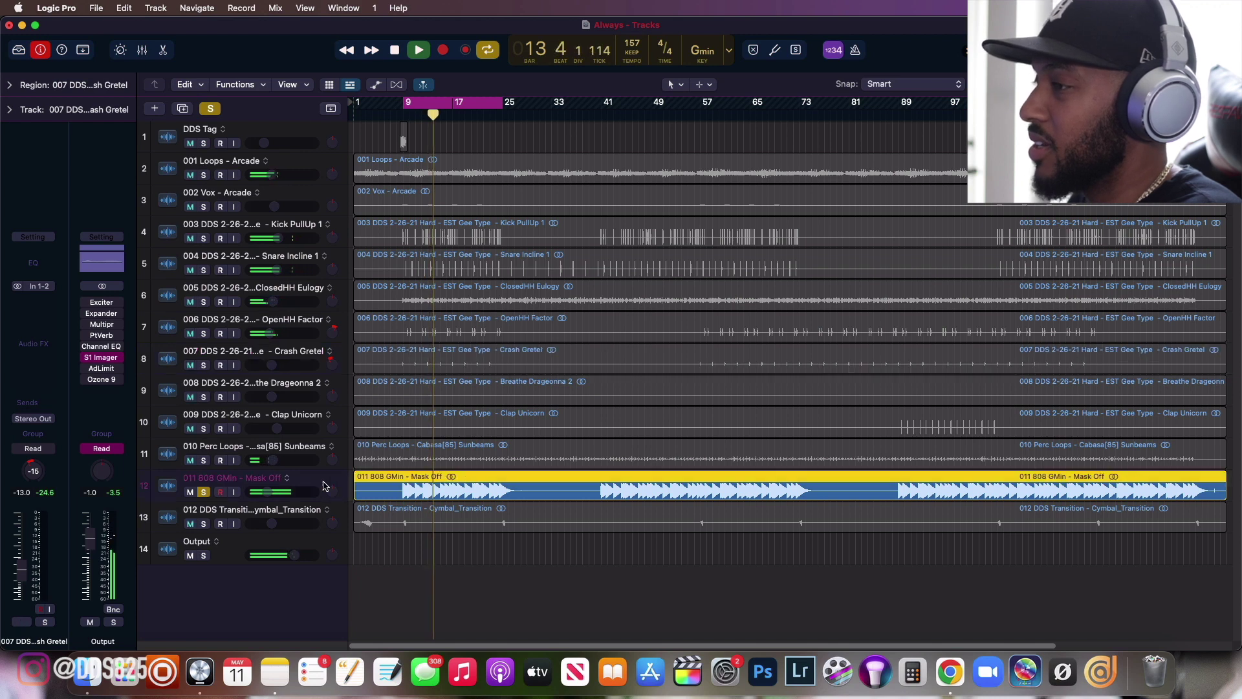
left_click(34, 304)
Insert LANDR FX Bass (Stereo) on the 808 and try Drive-By Car System at about 26% blend.
mouse_move(42, 337)
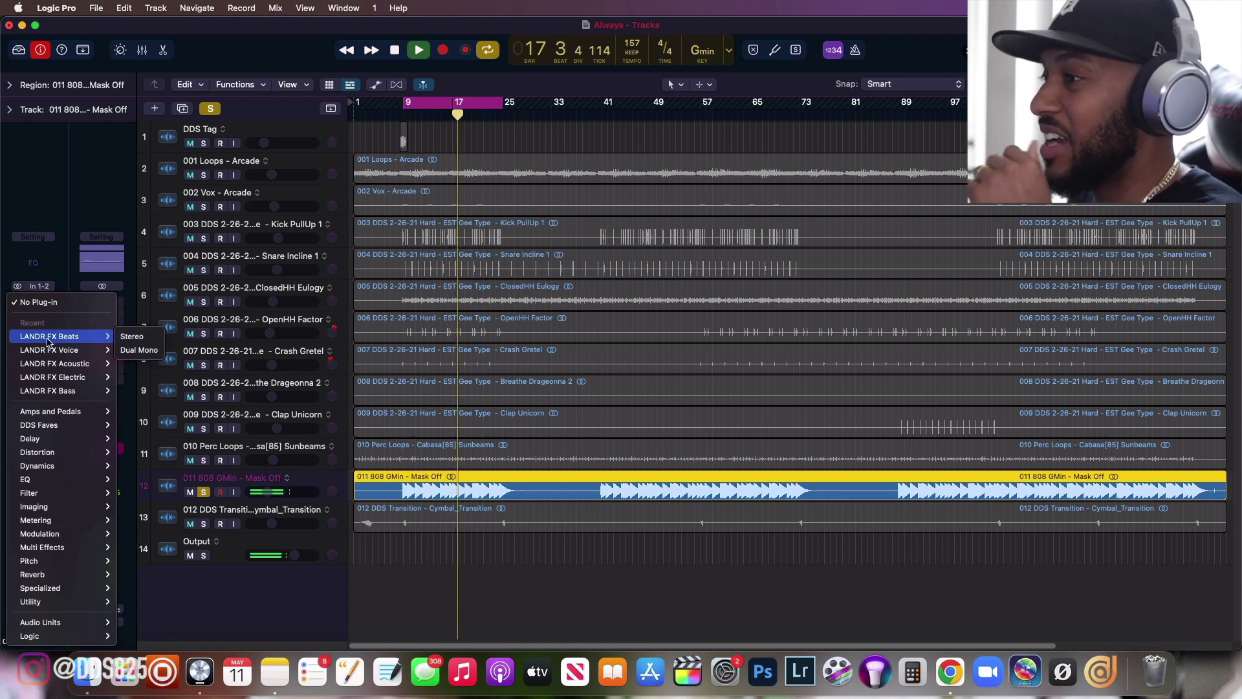
mouse_move(58, 394)
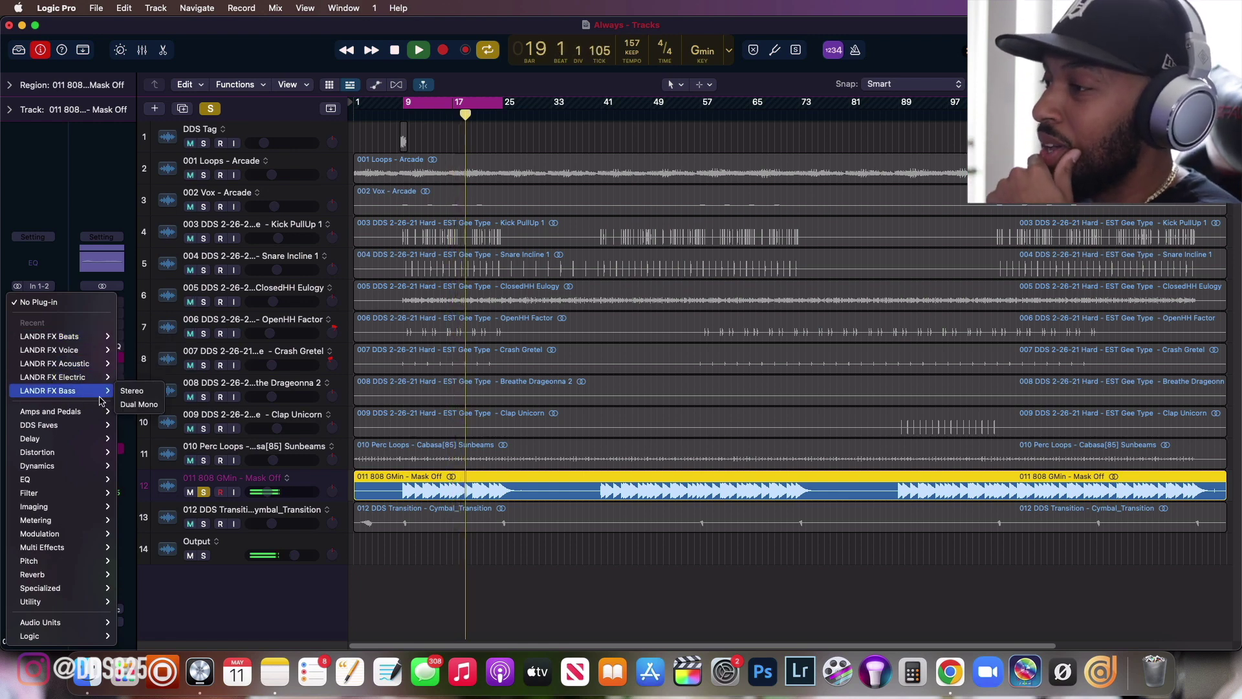
left_click(132, 391)
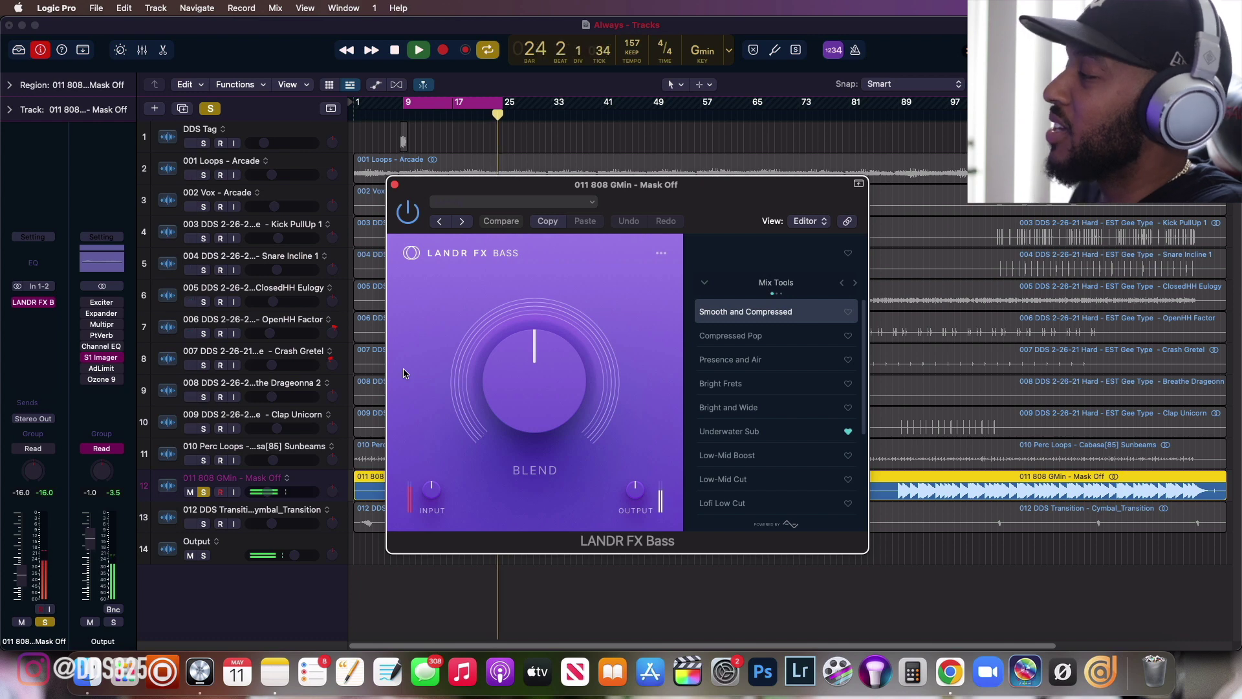
scroll(830, 361, "down", 5)
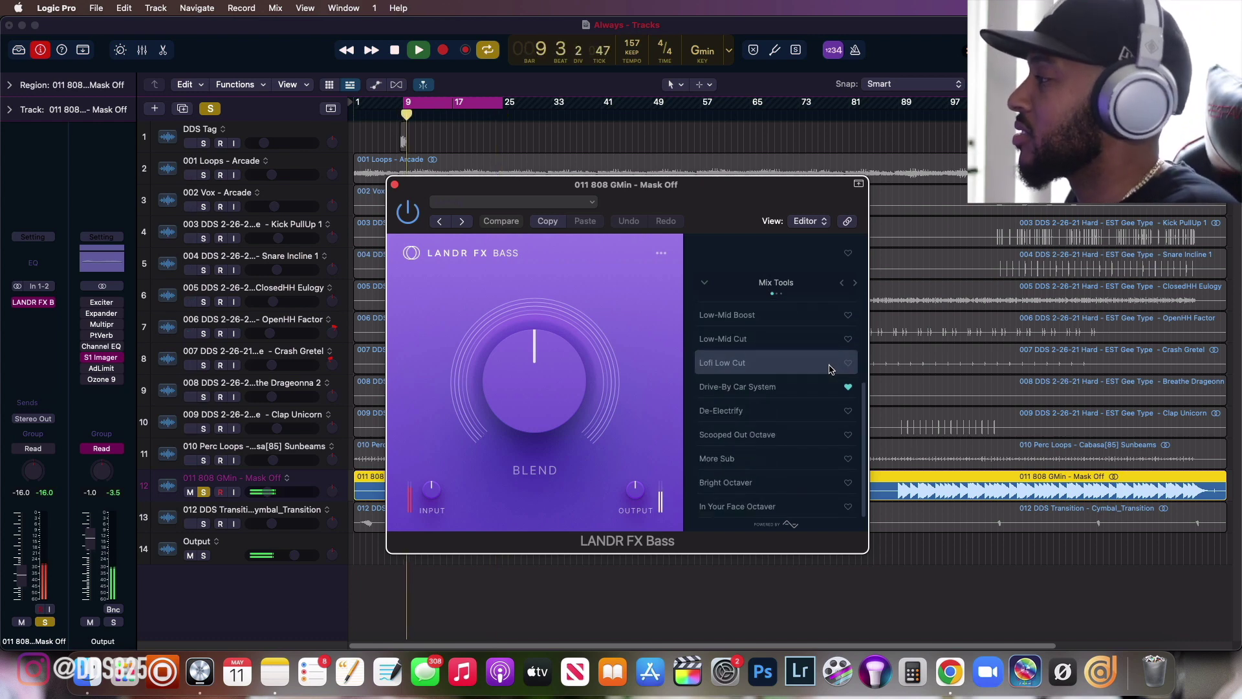
left_click(803, 386)
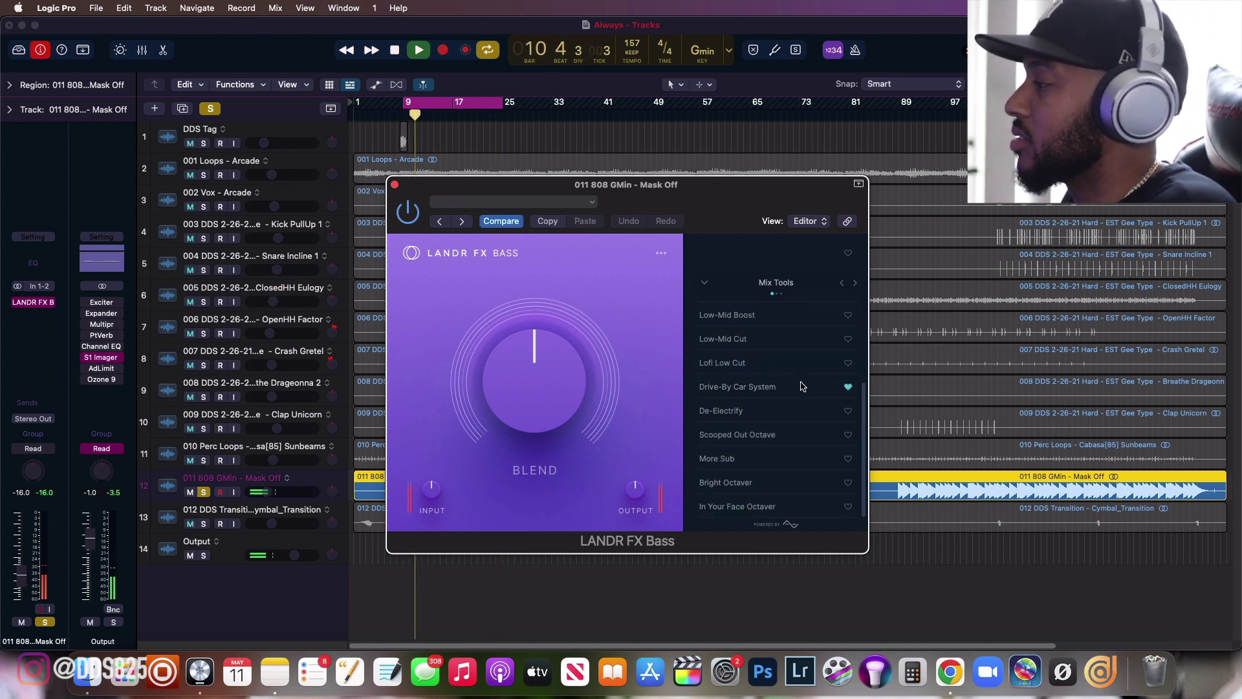
left_click_drag(560, 339, 482, 211)
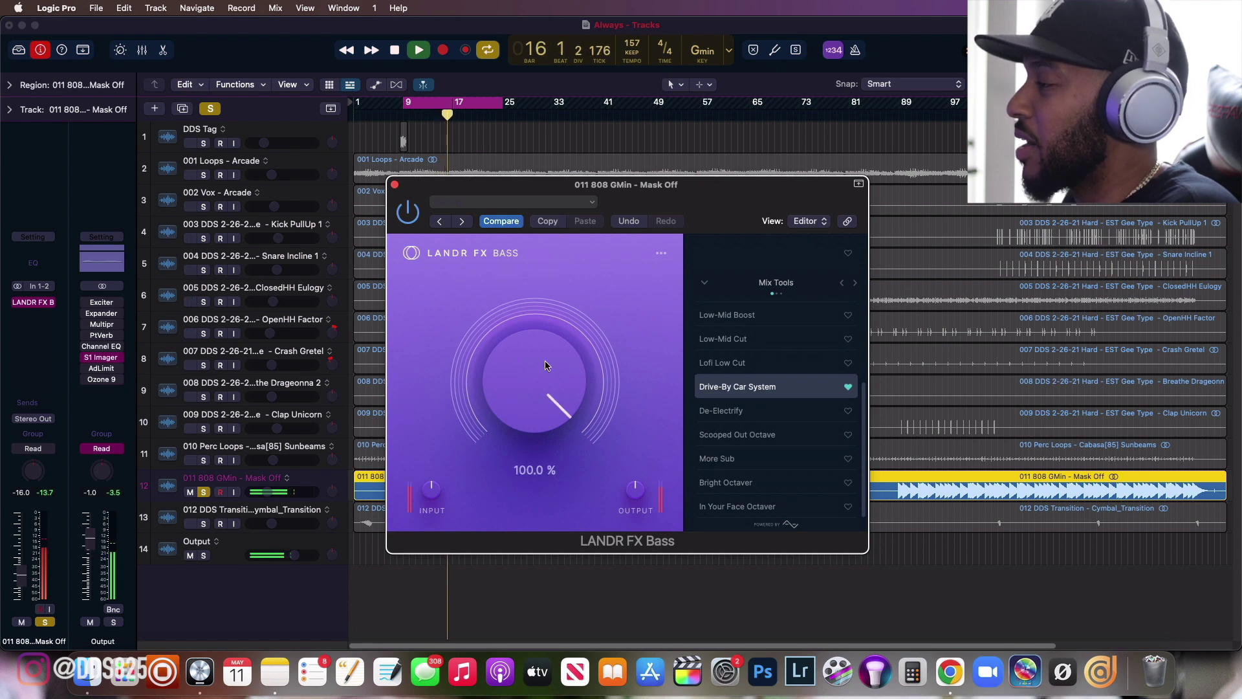
left_click_drag(535, 361, 510, 432)
Dismiss the overload warning, restart playback and apply Underwater Sub with blend around 82%.
scroll(801, 369, "up", 3)
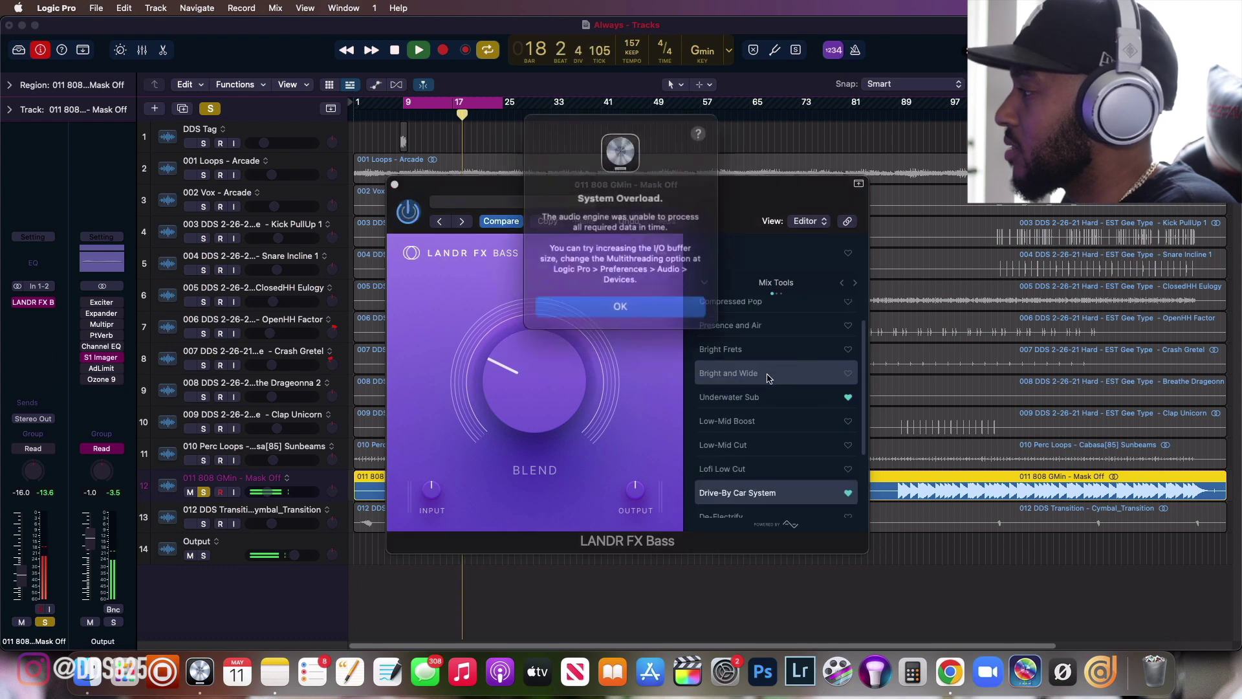
left_click(638, 294)
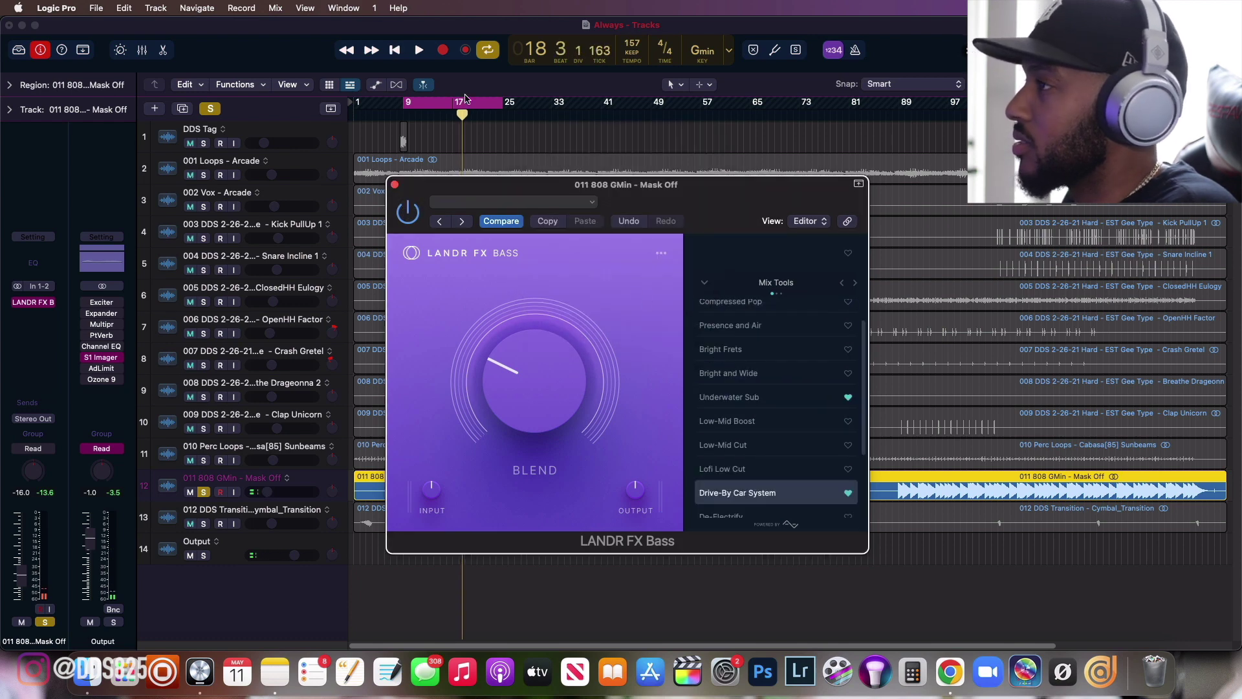
left_click(418, 51)
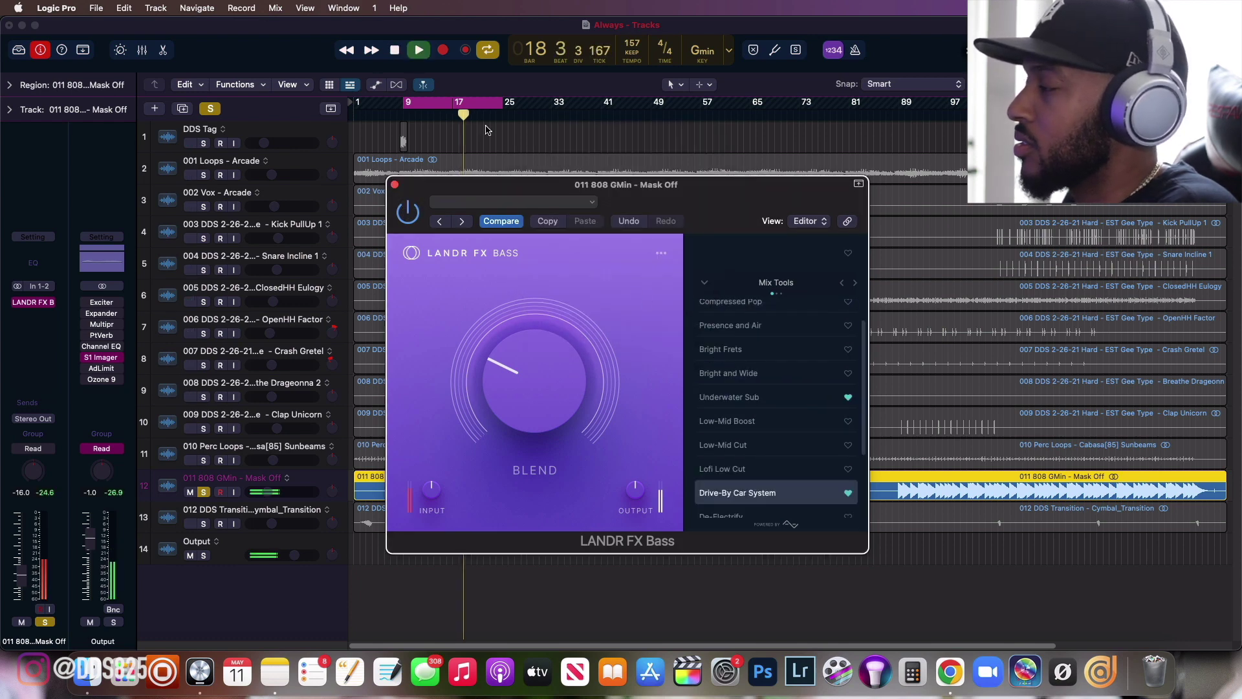
left_click(738, 396)
left_click_drag(495, 383, 521, 457)
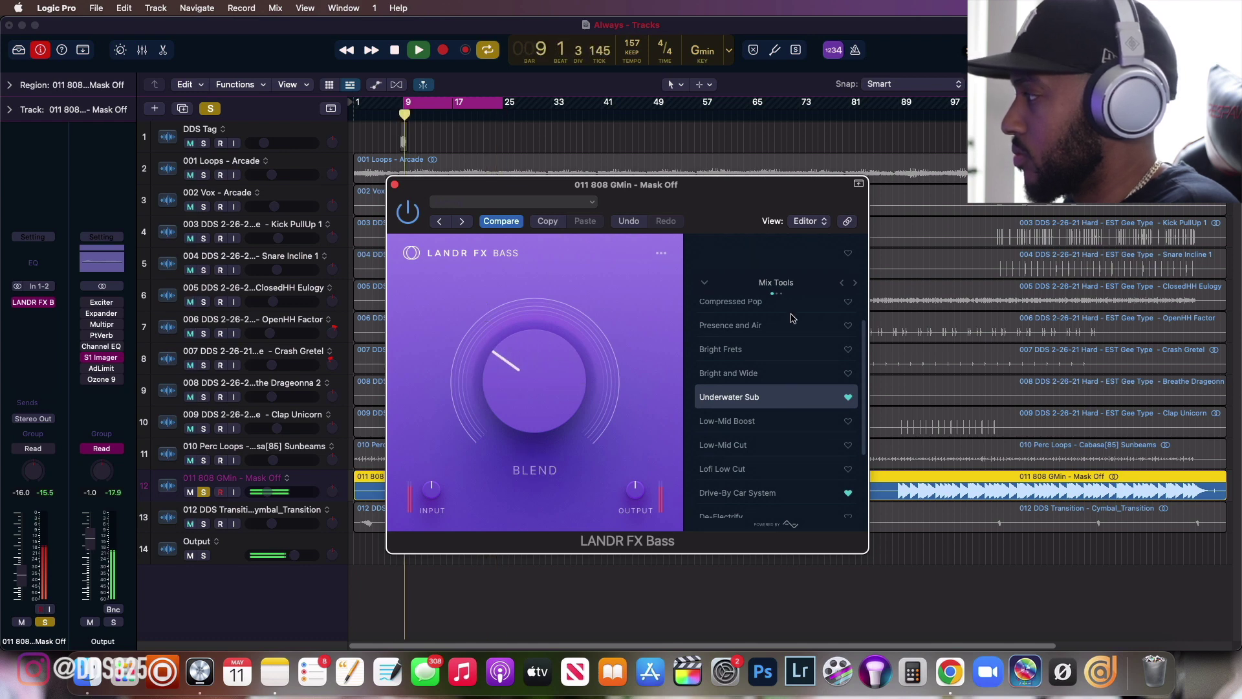
scroll(779, 360, "up", 1)
scroll(780, 360, "up", 1)
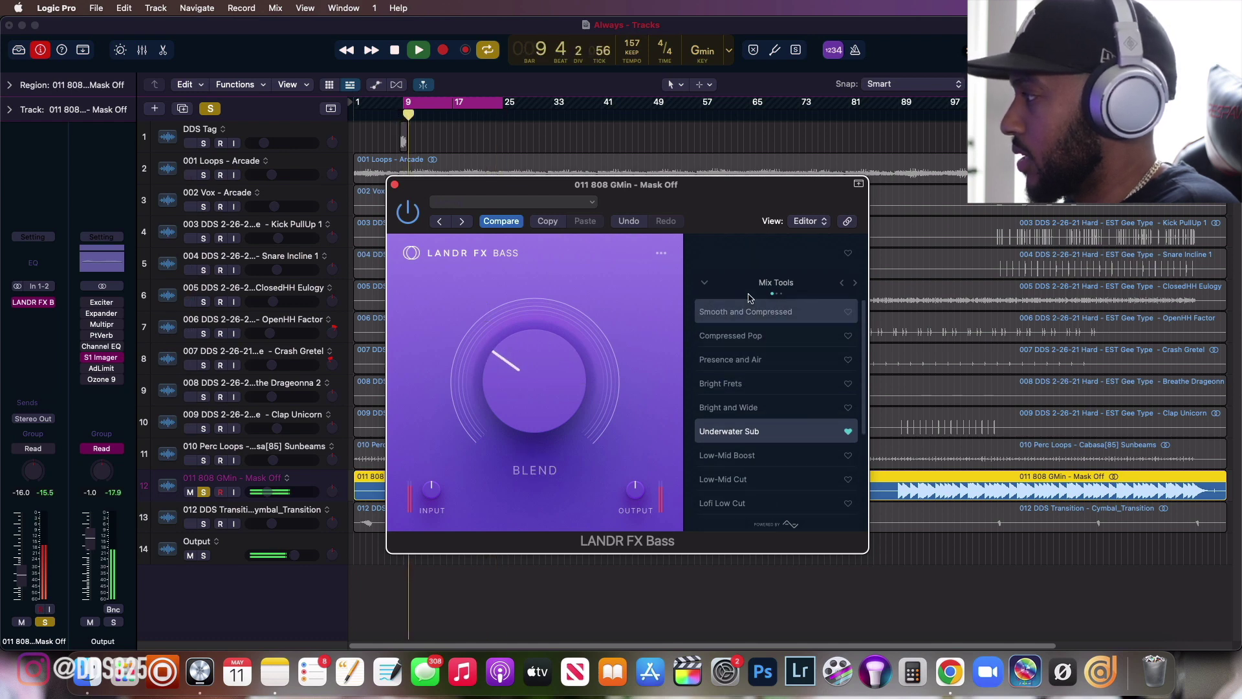
left_click(704, 283)
Audition Amp FX presets Scooped Out Electric, Slappy and Degraded, ending on Scooped Out Electric at about 6% blend.
left_click(706, 331)
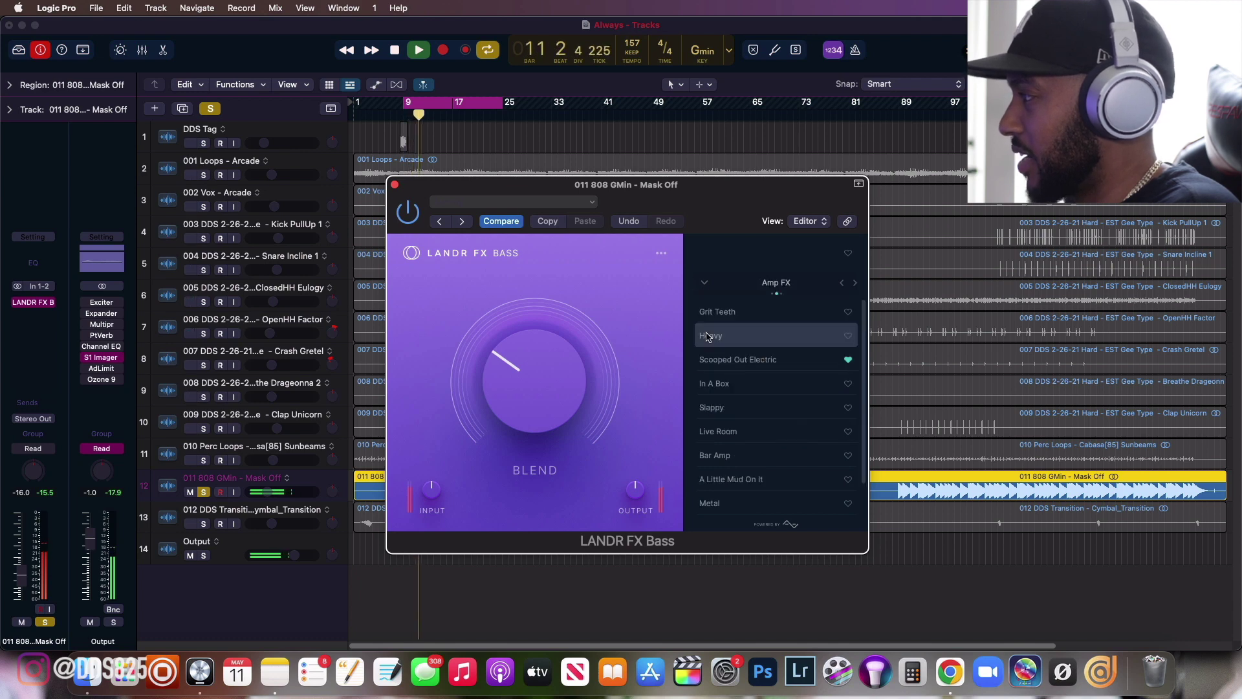
left_click(730, 360)
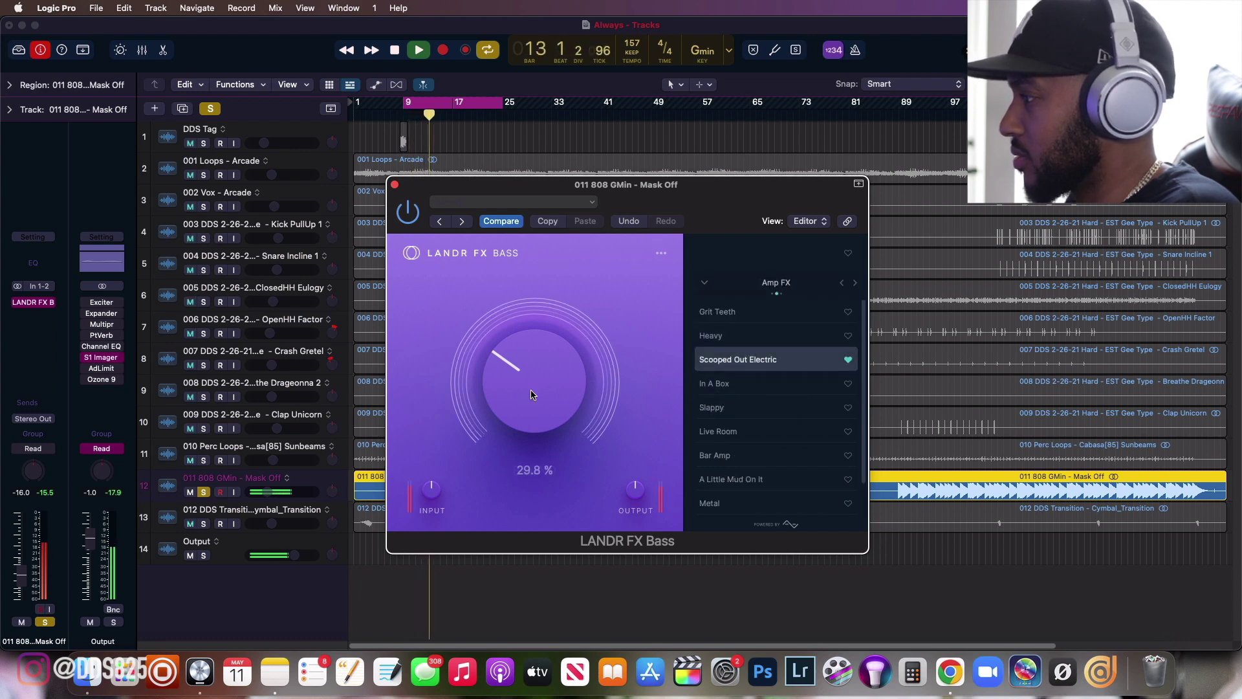
left_click_drag(533, 388, 518, 309)
scroll(736, 408, "down", 2)
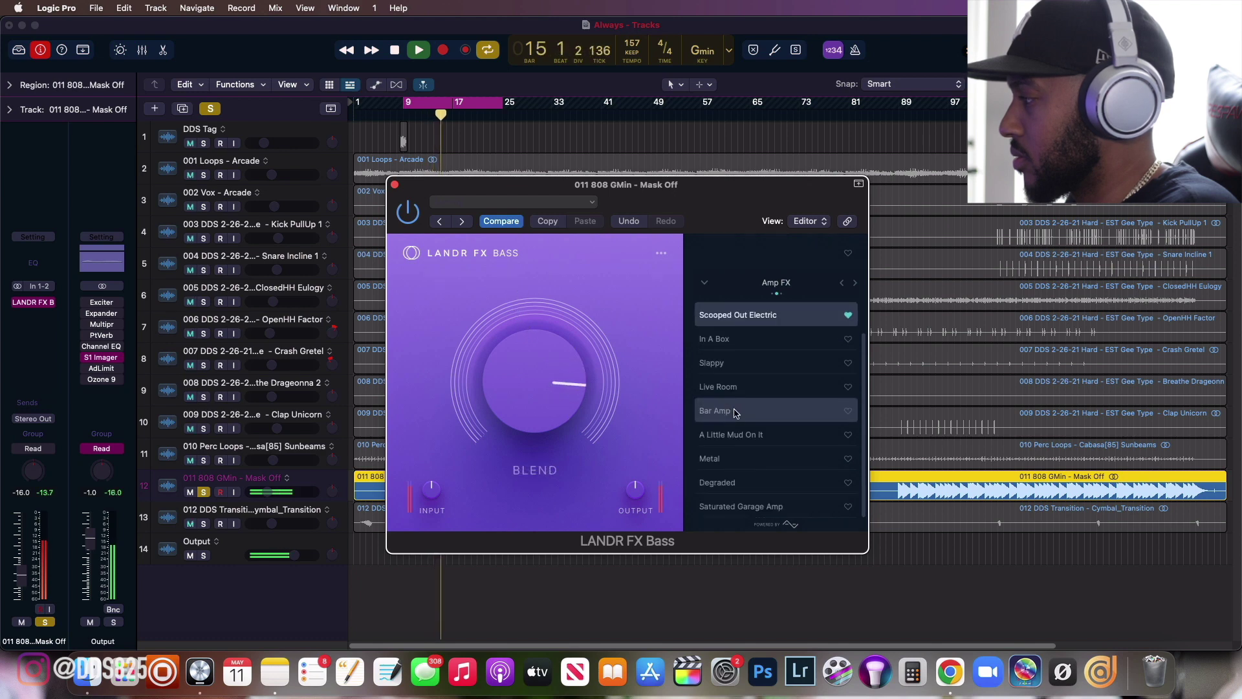
left_click(724, 365)
left_click(735, 486)
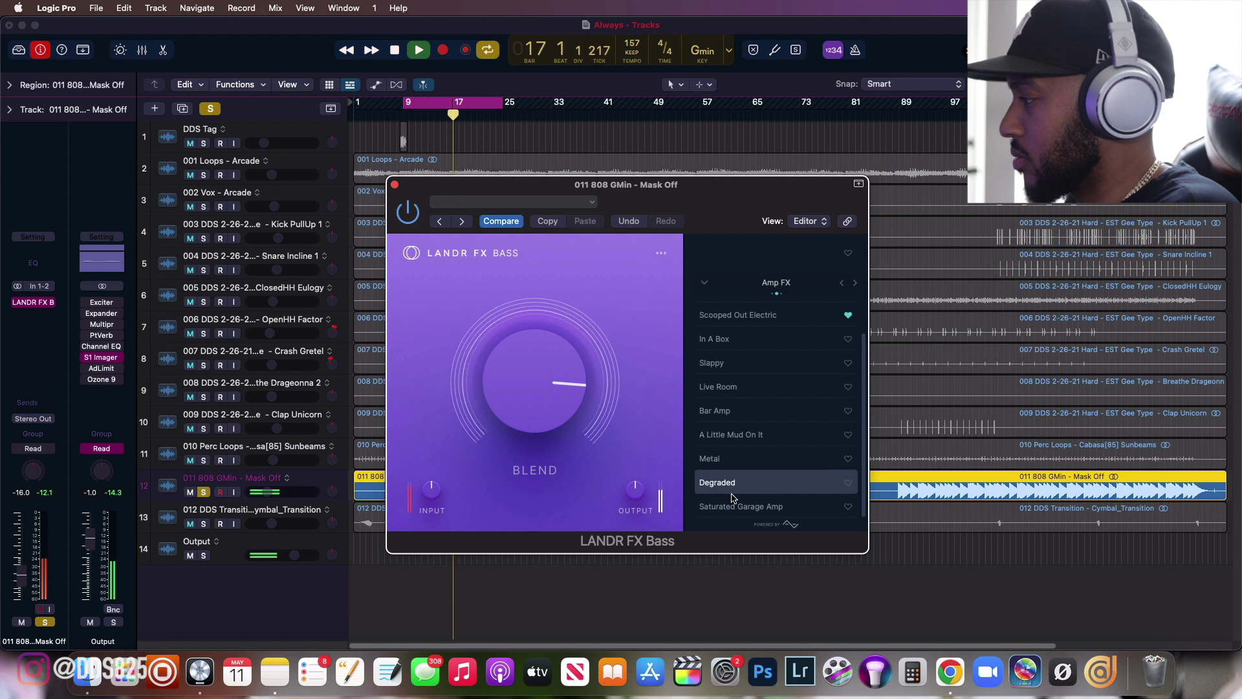
left_click_drag(537, 396, 544, 481)
mouse_move(519, 399)
left_mouse_down()
mouse_move(518, 409)
mouse_move(531, 398)
left_mouse_up()
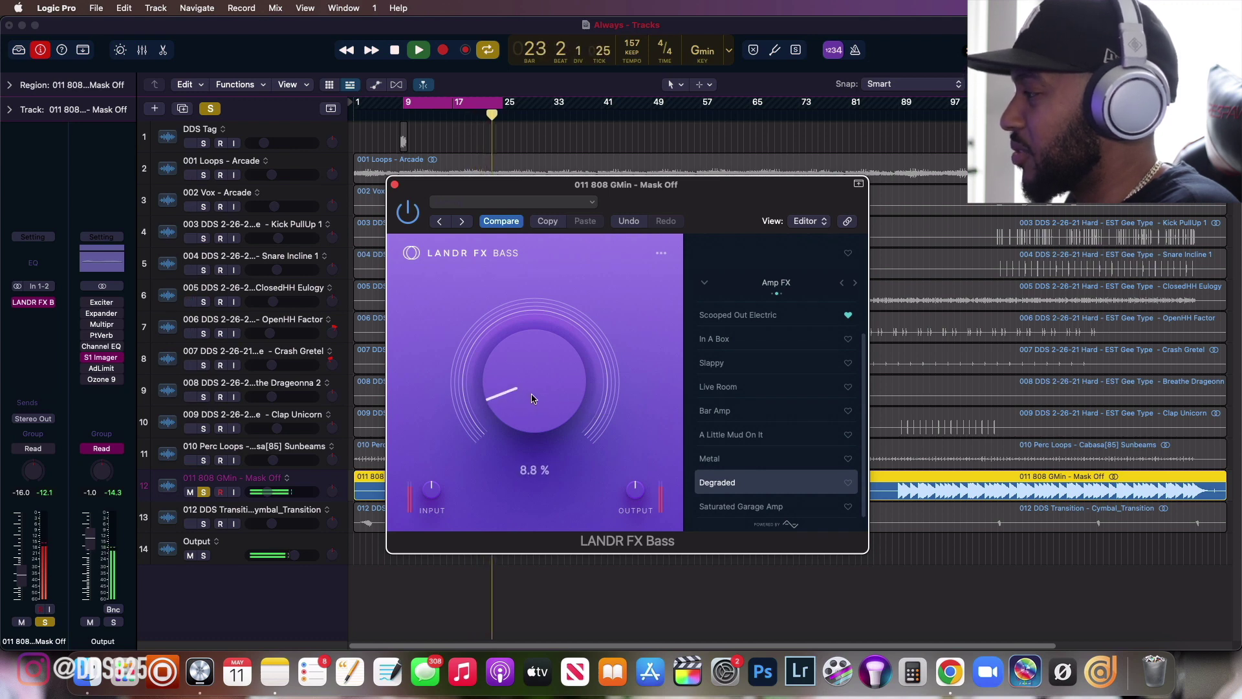
left_click(854, 284)
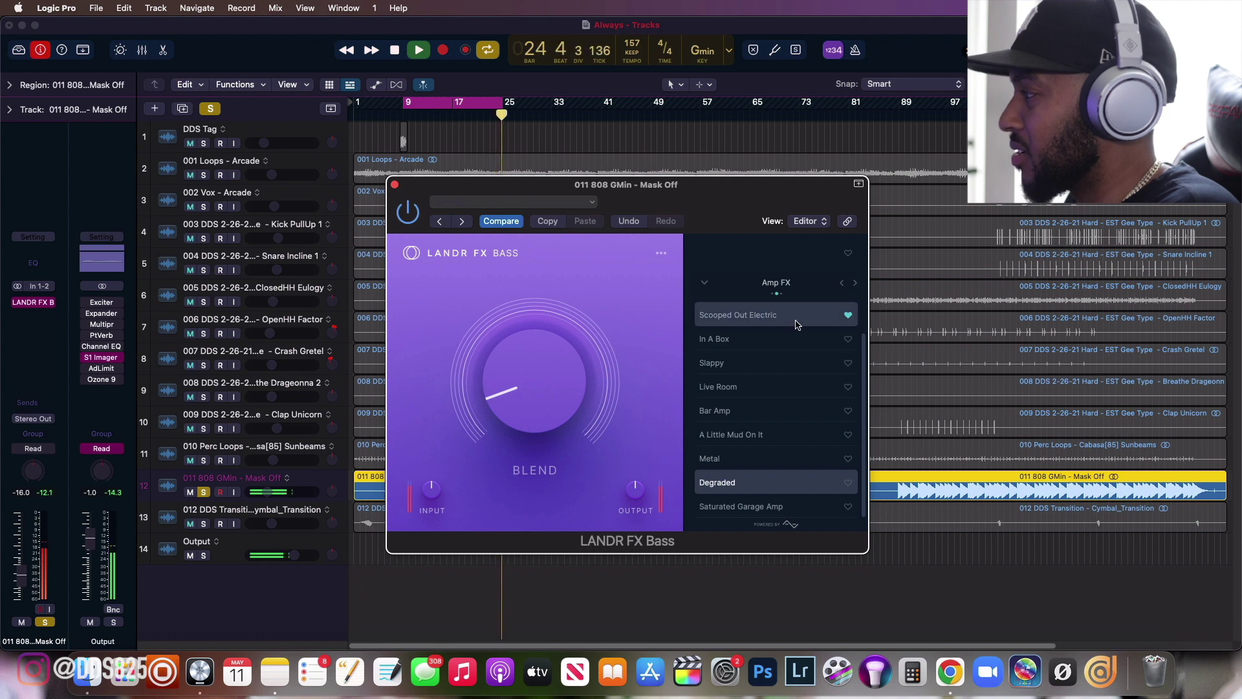
Switch to Modulation FX and audition Eighth Phaser, Thick Chorus and Eighth Wah at varying blends.
left_click(854, 283)
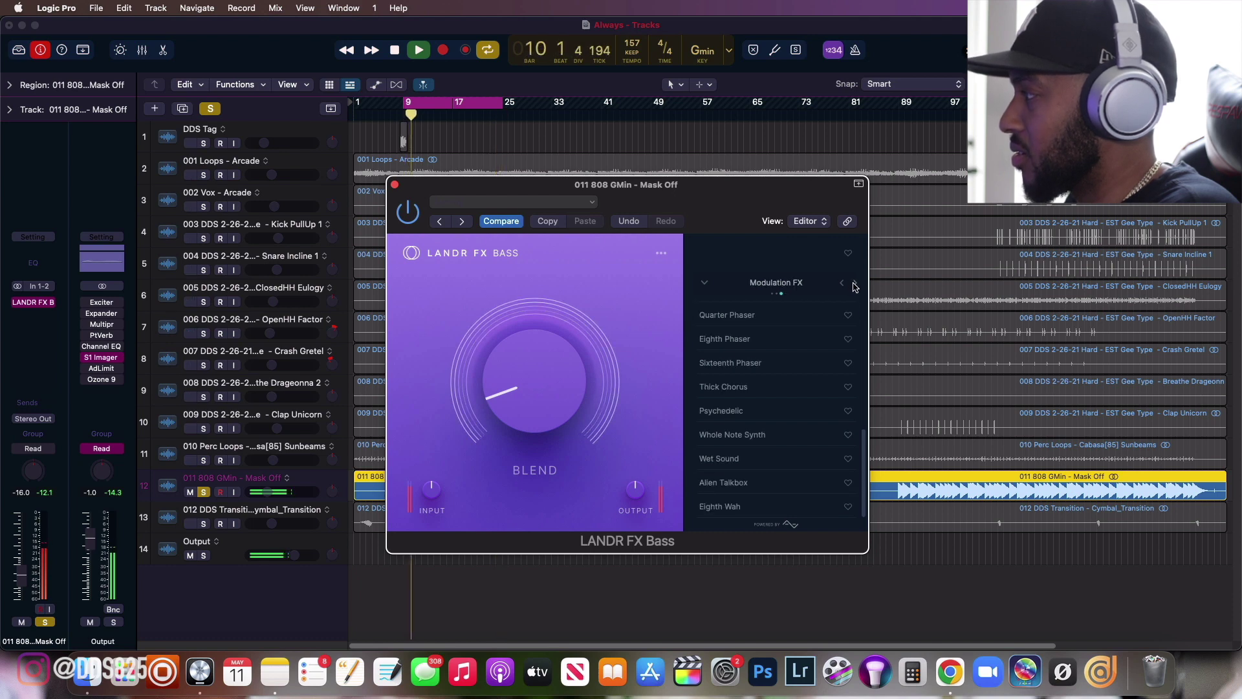
left_click(854, 284)
left_click(853, 284)
left_click(854, 284)
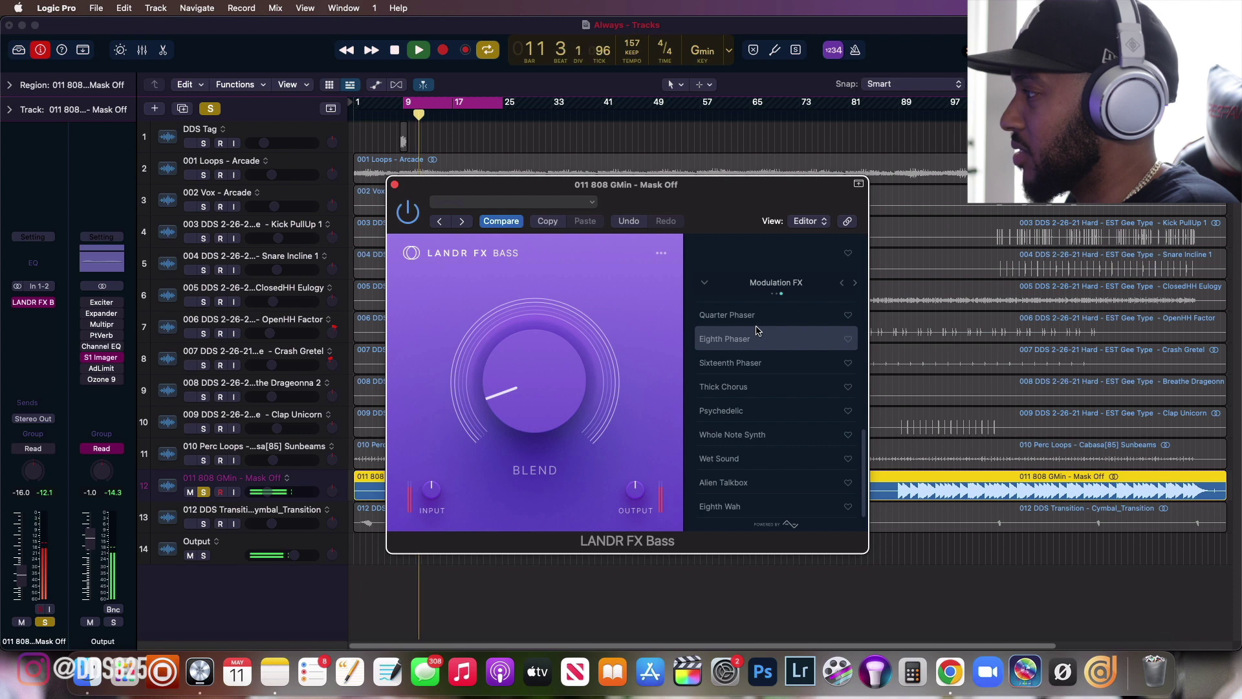
left_click(750, 343)
mouse_move(512, 374)
left_click_drag(511, 373, 514, 310)
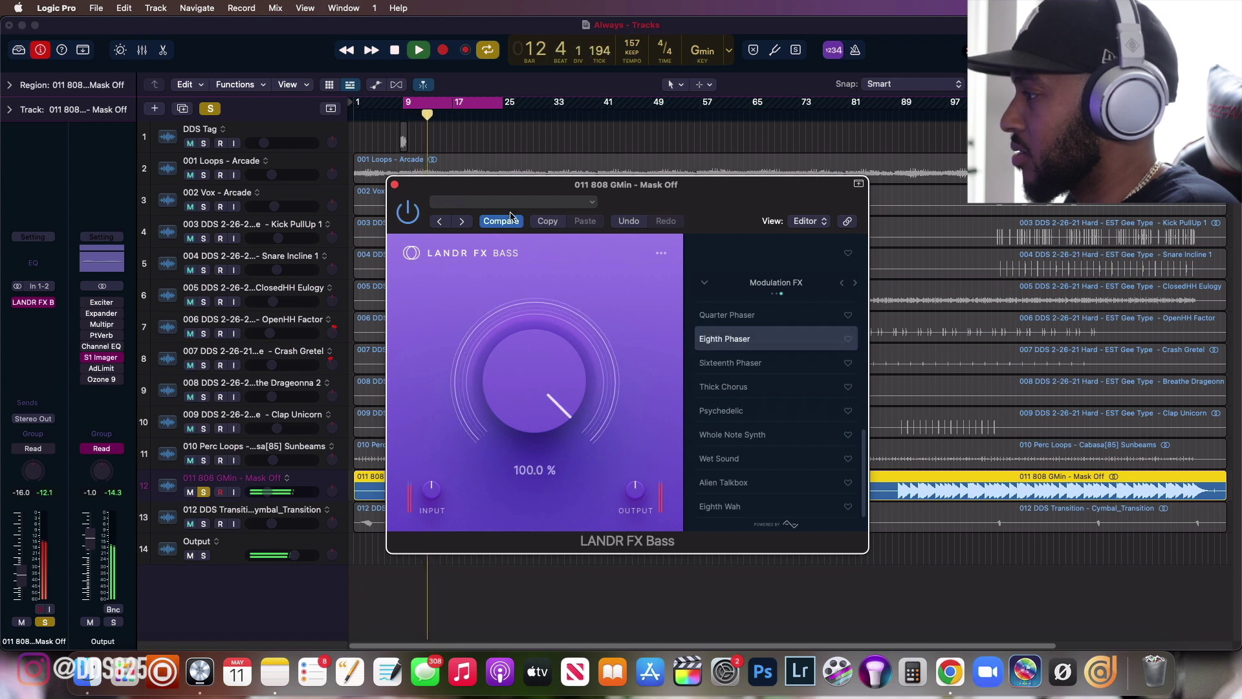
left_click(764, 382)
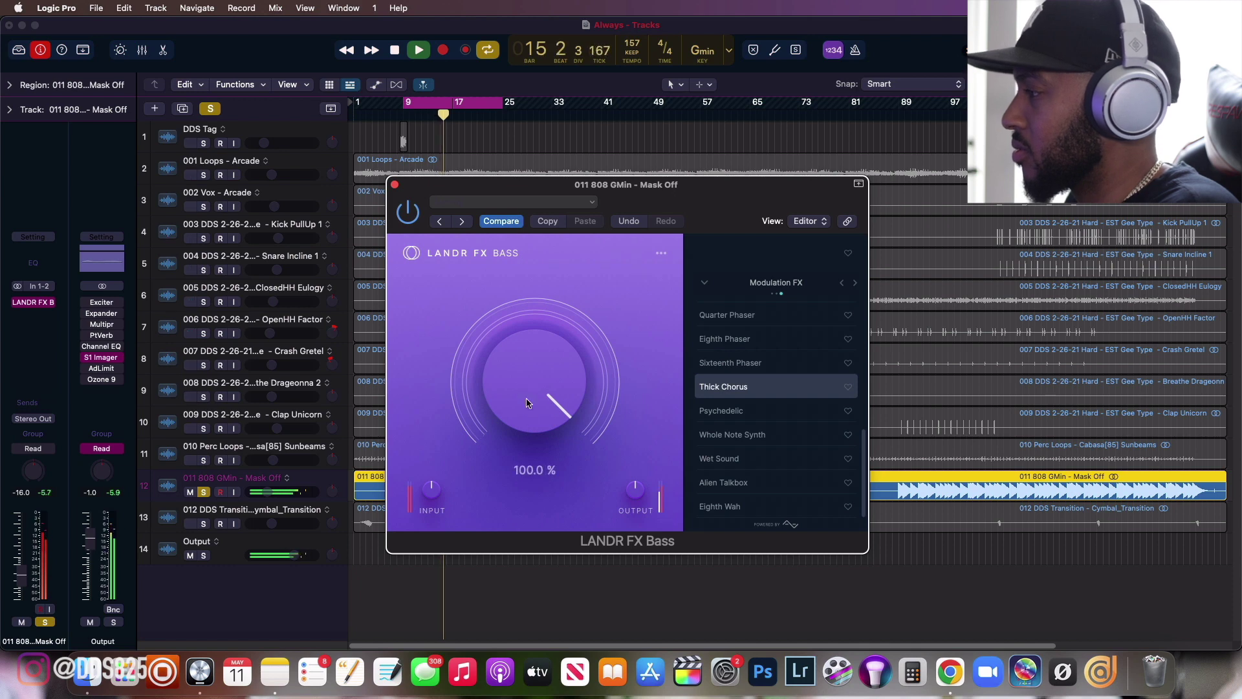
left_click_drag(527, 402, 524, 483)
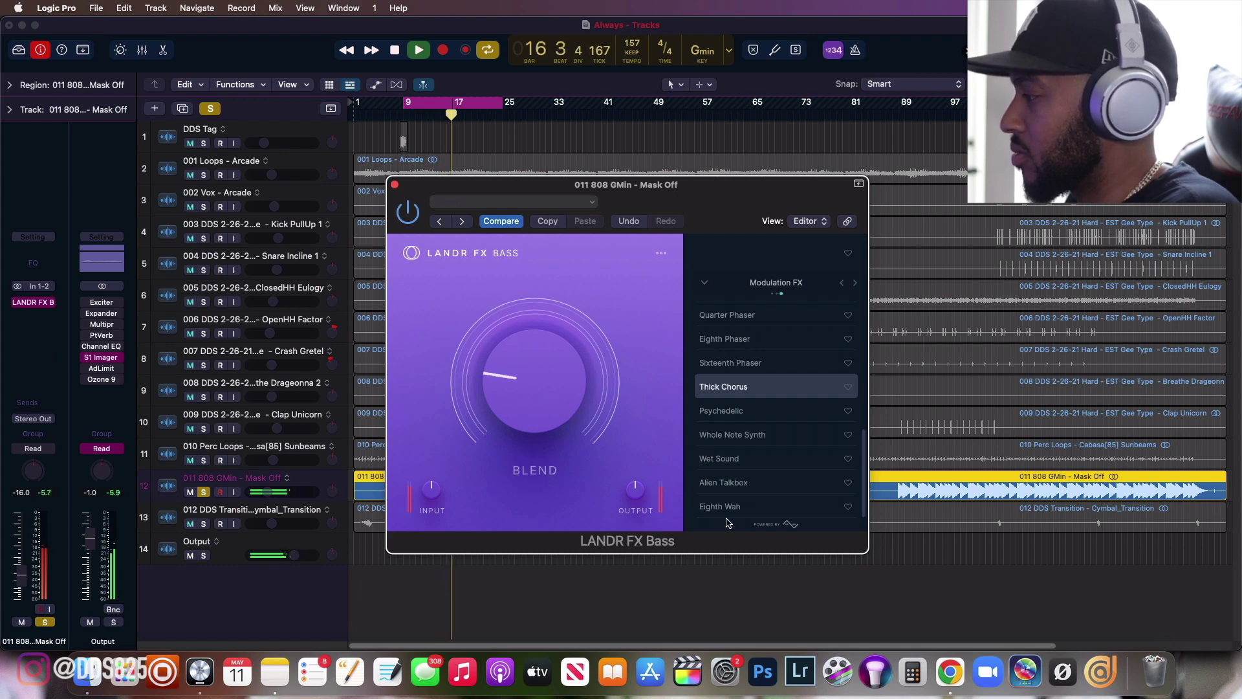
left_click(768, 507)
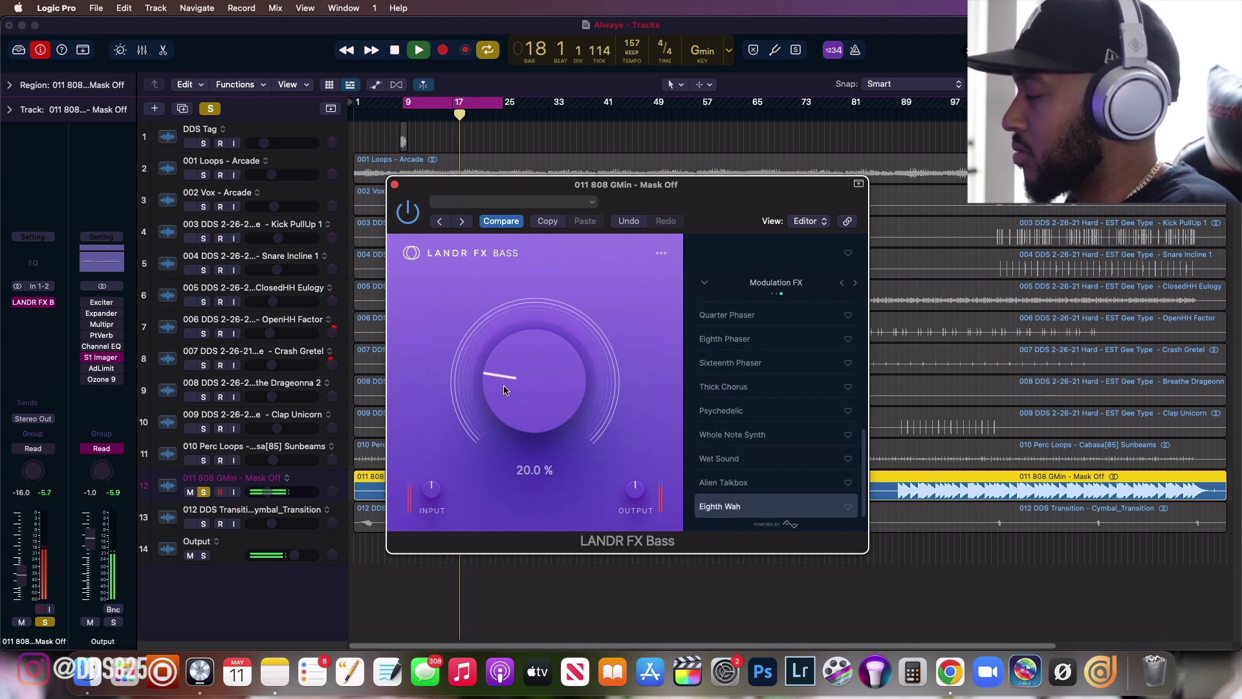
left_click_drag(505, 389, 507, 394)
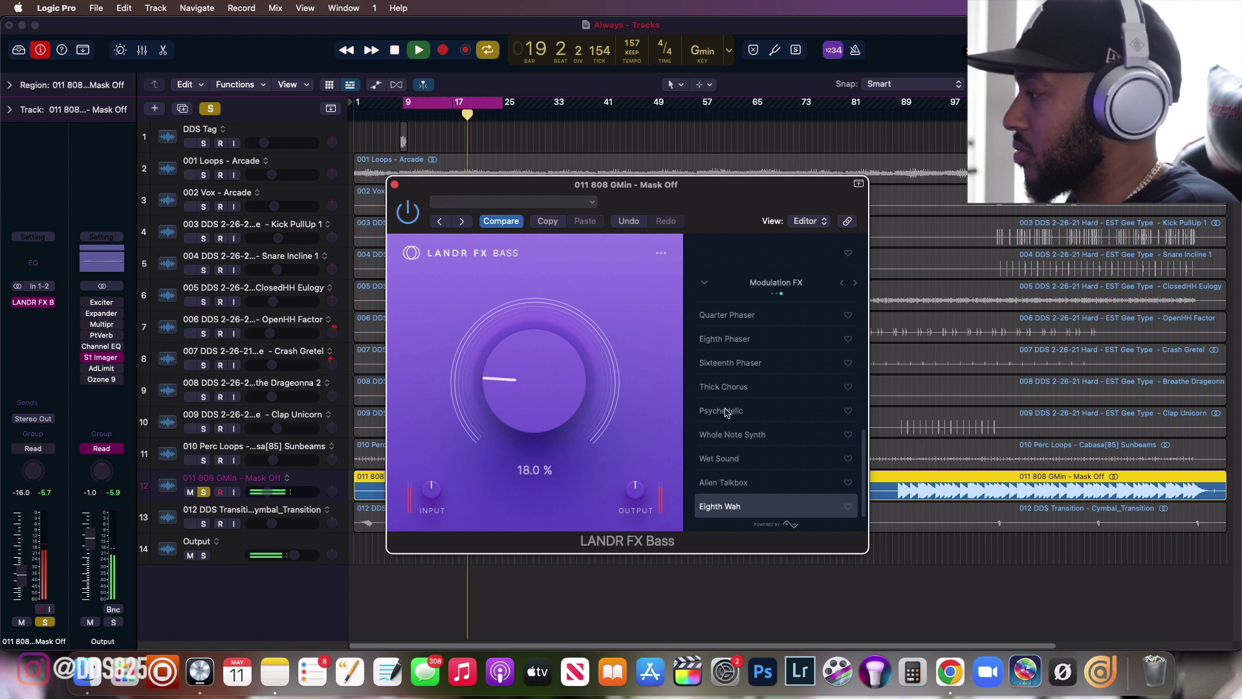
Try Alien Talkbox, Wet Sound, Whole Note Synth, Psychedelic and Sixteenth Phaser, then settle on Thick Chorus at about 13%.
left_click(755, 482)
left_click(755, 460)
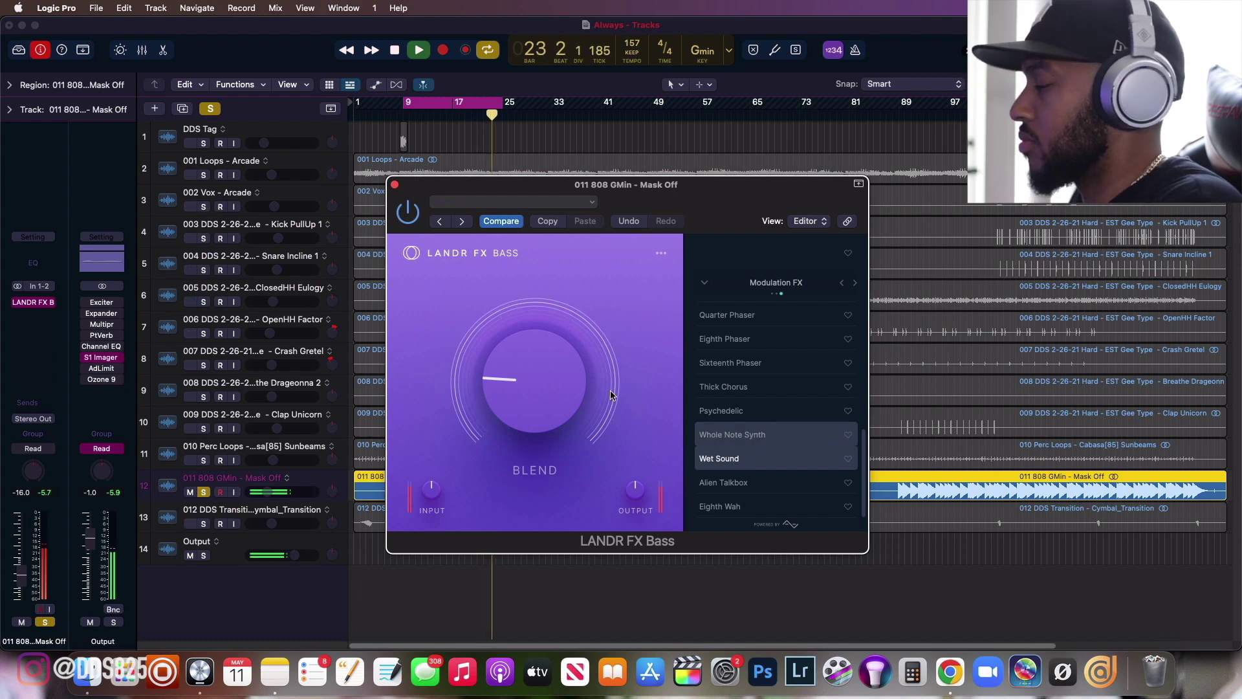
mouse_move(521, 369)
left_mouse_down()
mouse_move(515, 261)
mouse_move(515, 370)
left_mouse_up()
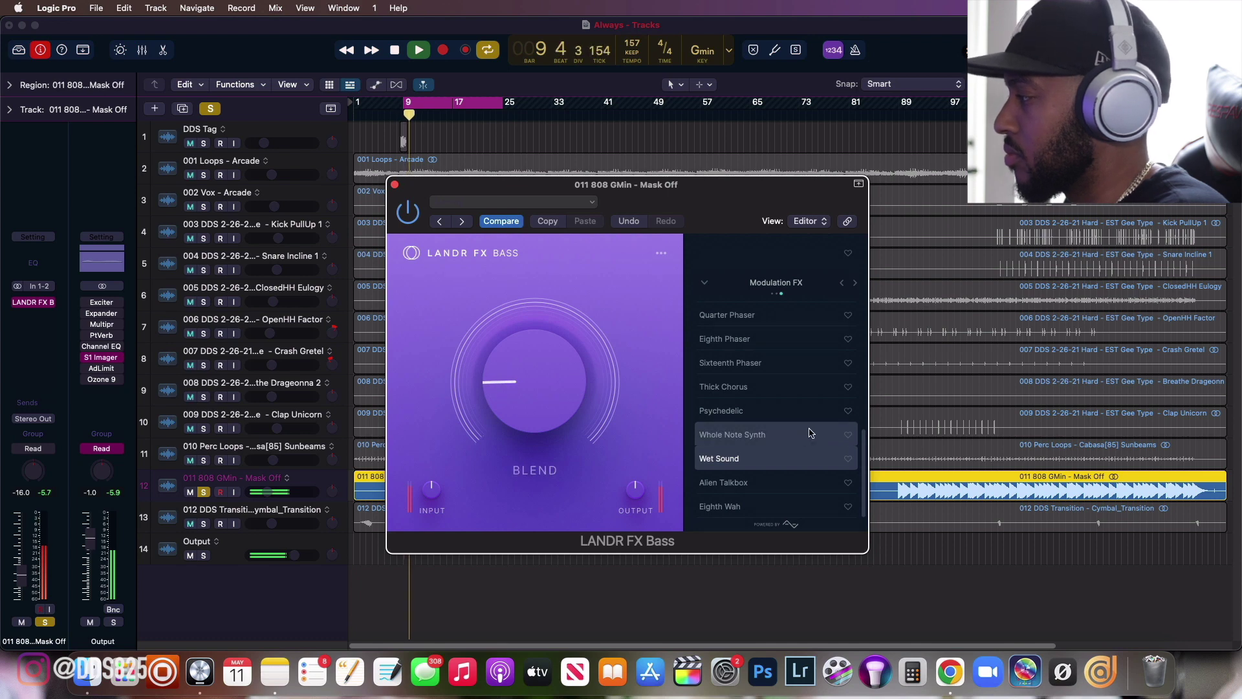
left_click(797, 432)
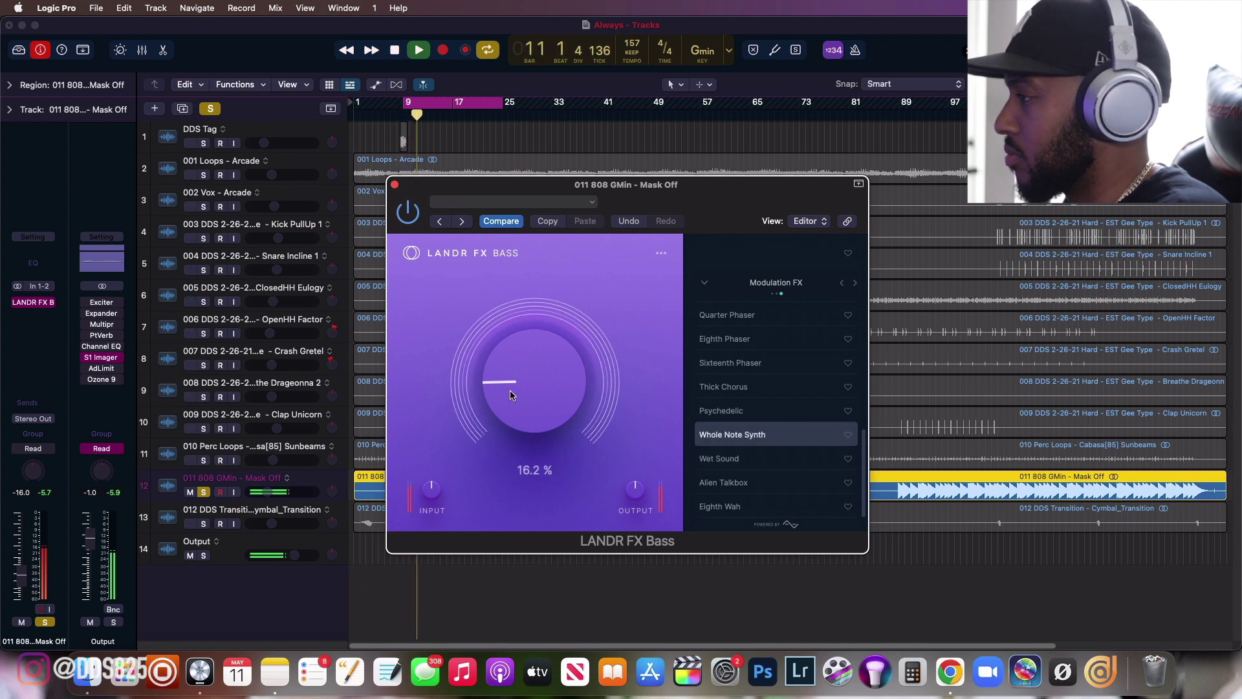
mouse_move(510, 391)
left_mouse_down()
mouse_move(509, 313)
mouse_move(510, 394)
mouse_move(522, 405)
left_mouse_up()
left_click(723, 412)
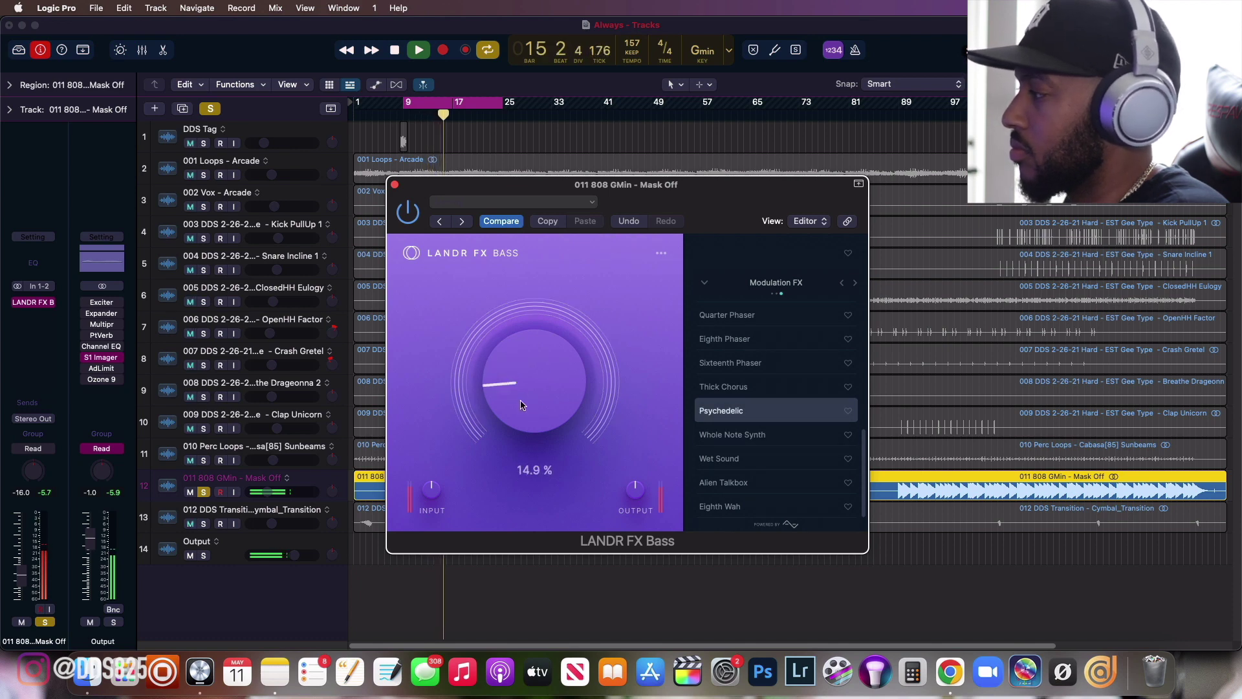
left_click(744, 363)
left_click(738, 388)
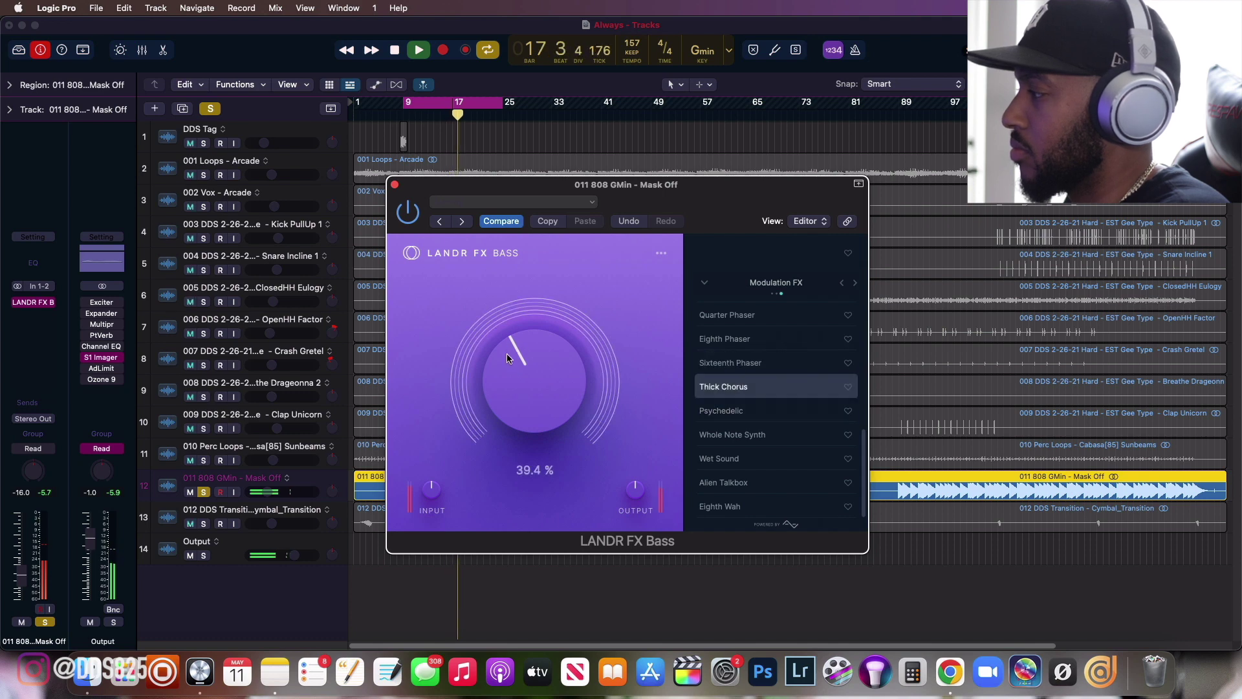
left_click_drag(511, 353, 504, 390)
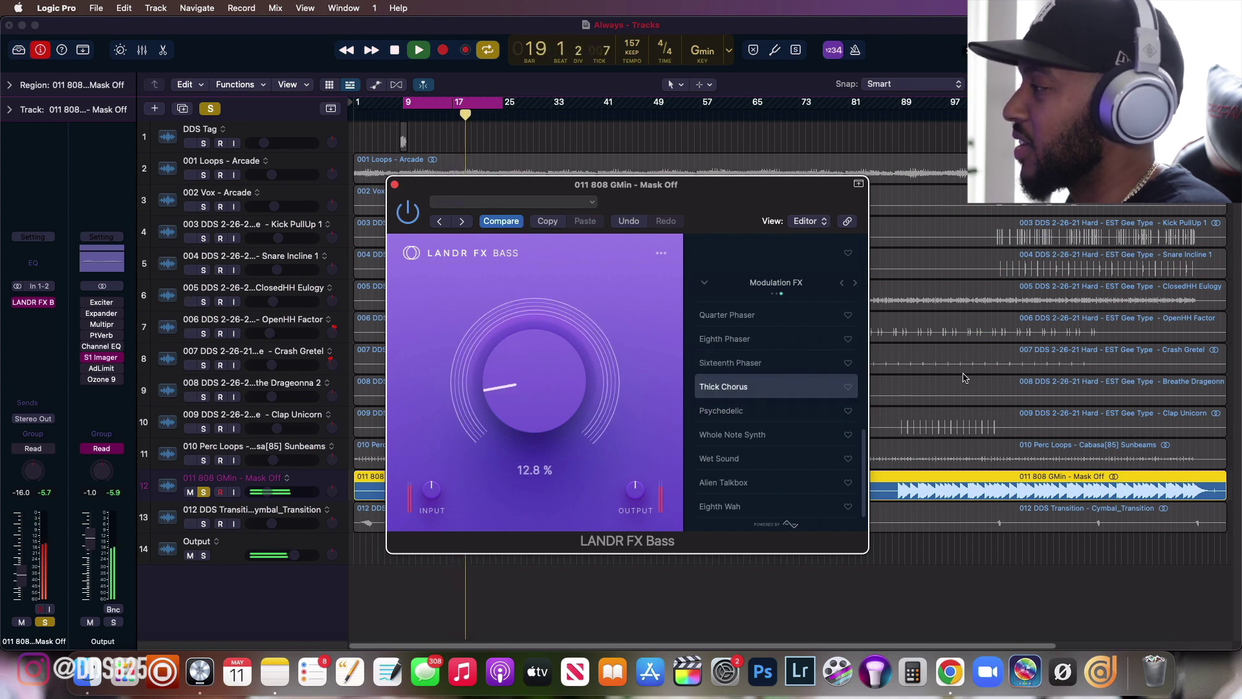
scroll(790, 388, "up", 5)
scroll(789, 388, "down", 1)
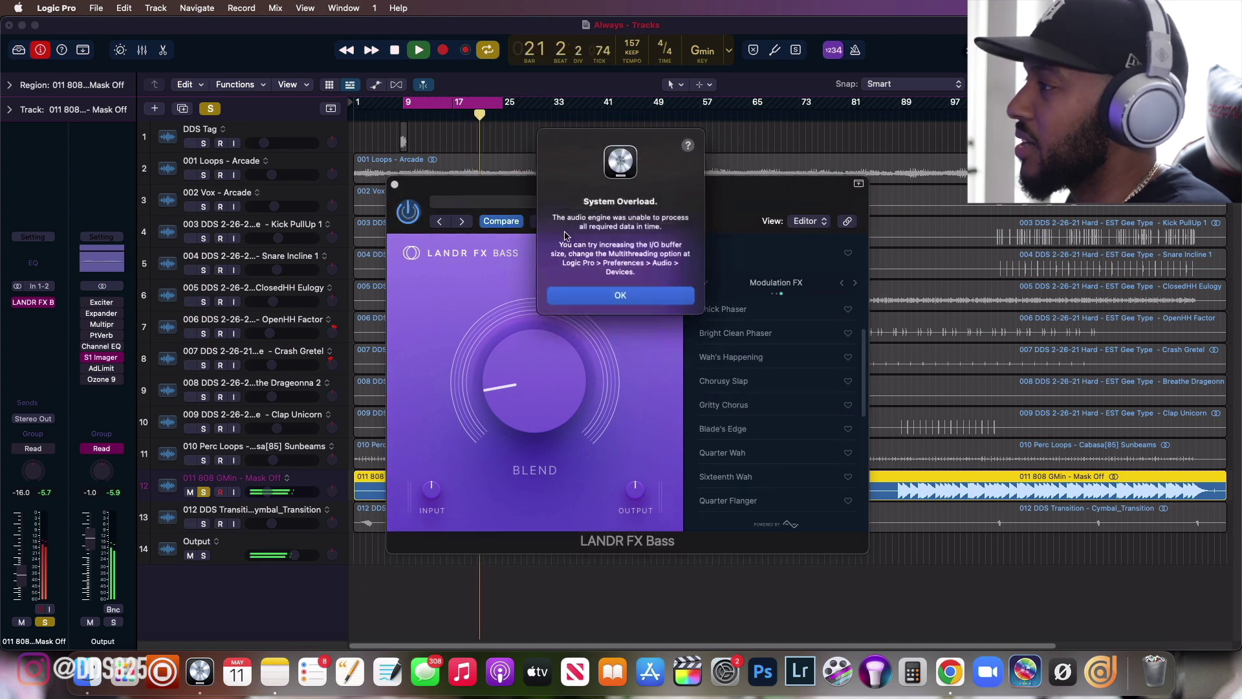
Dismiss the overload alert, replay the beat, re-enable LANDR FX Bass, then stop playback and close its window.
left_click(621, 295)
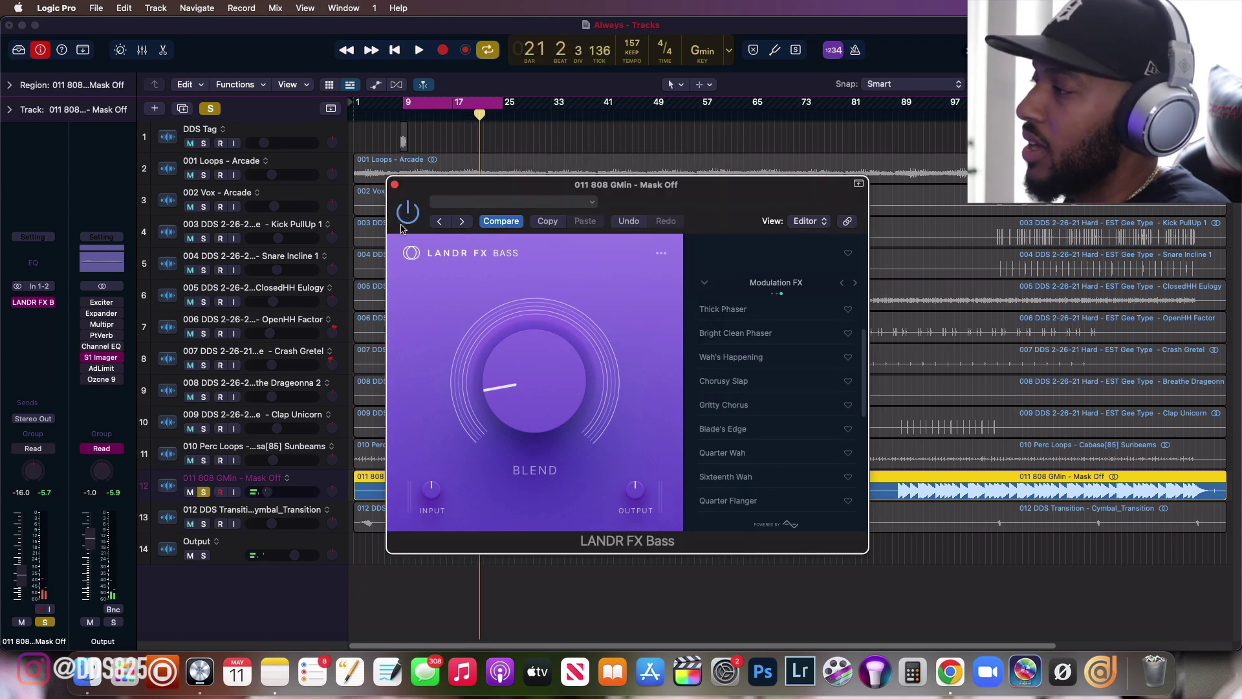
left_click(417, 54)
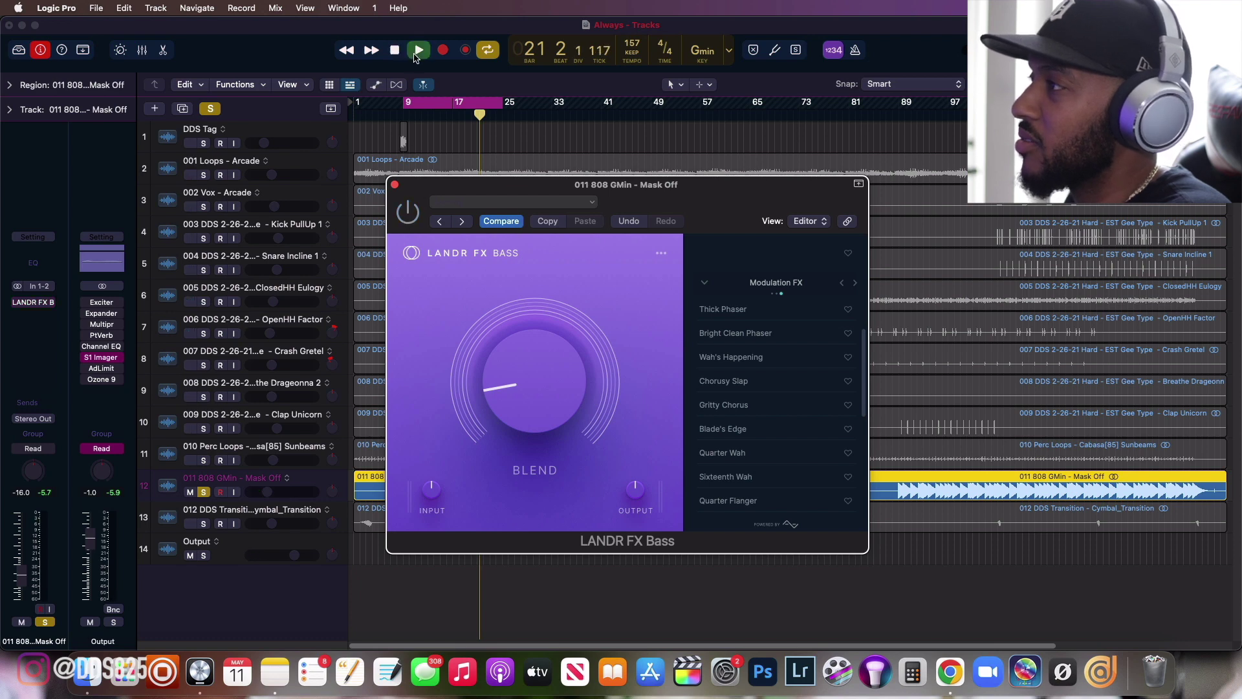
left_click(407, 213)
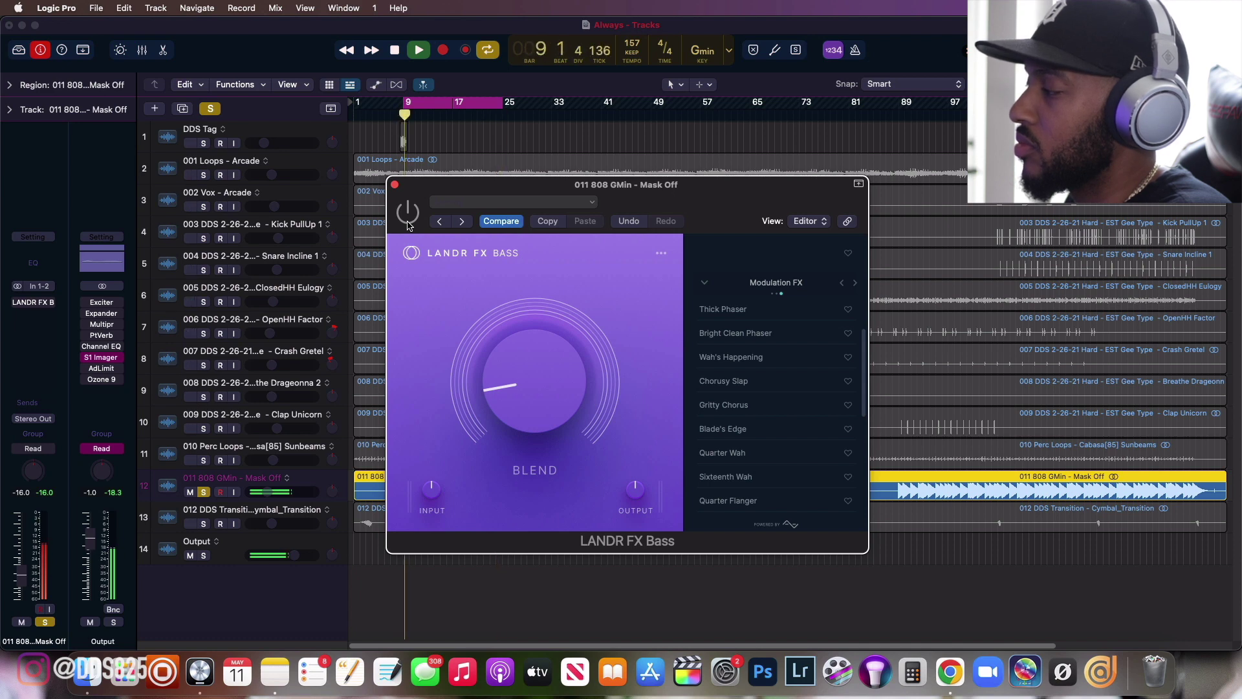
key("space")
left_click(394, 185)
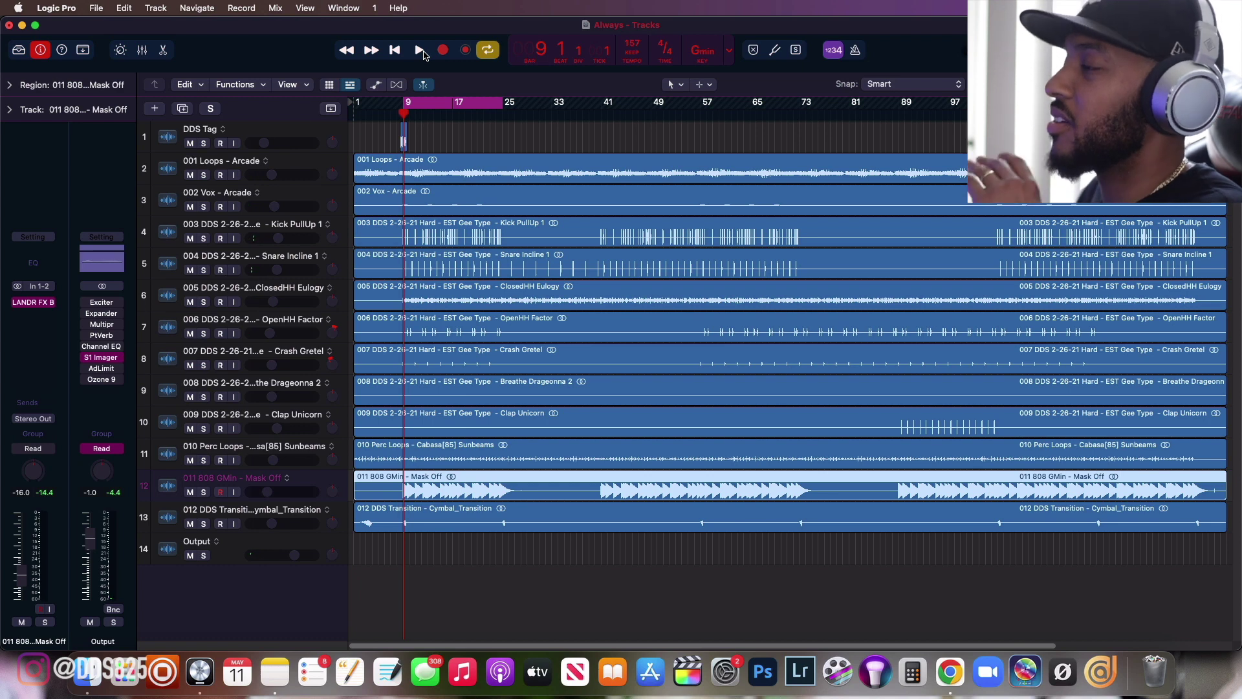
Play the beat from bar 9, mute 002 Vox - Arcade, stop, and select the Loops and Vox tracks.
left_click(421, 51)
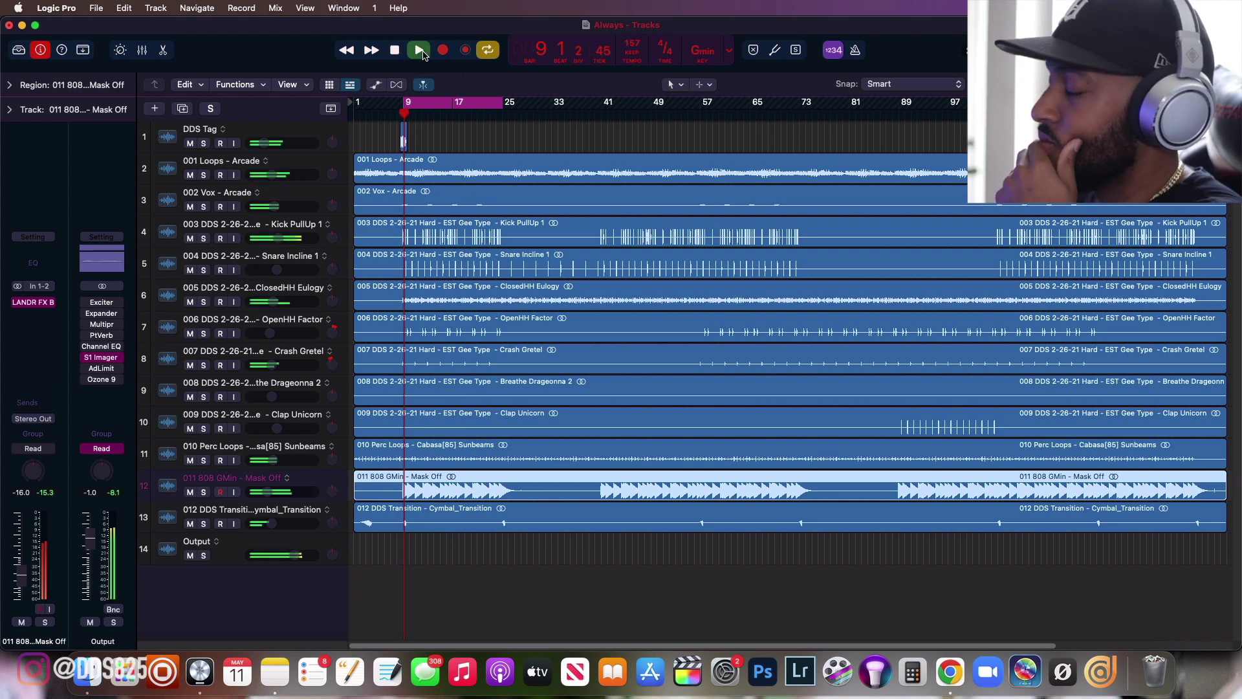
left_click(190, 207)
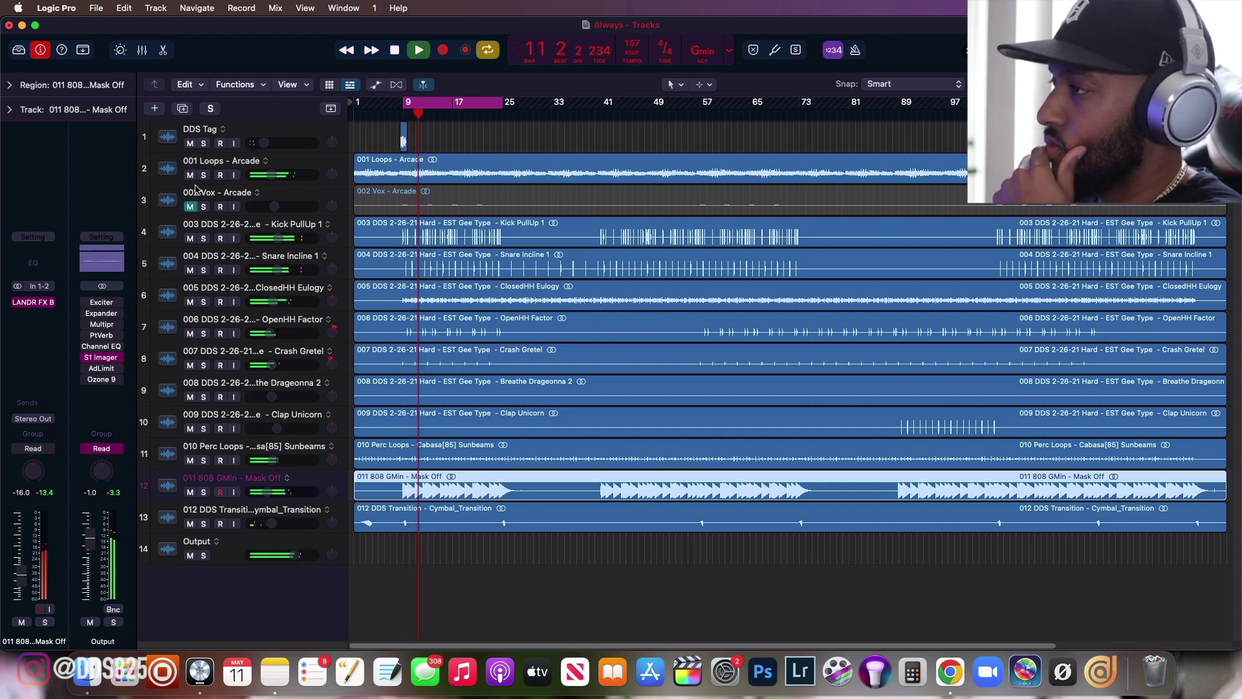
key("space")
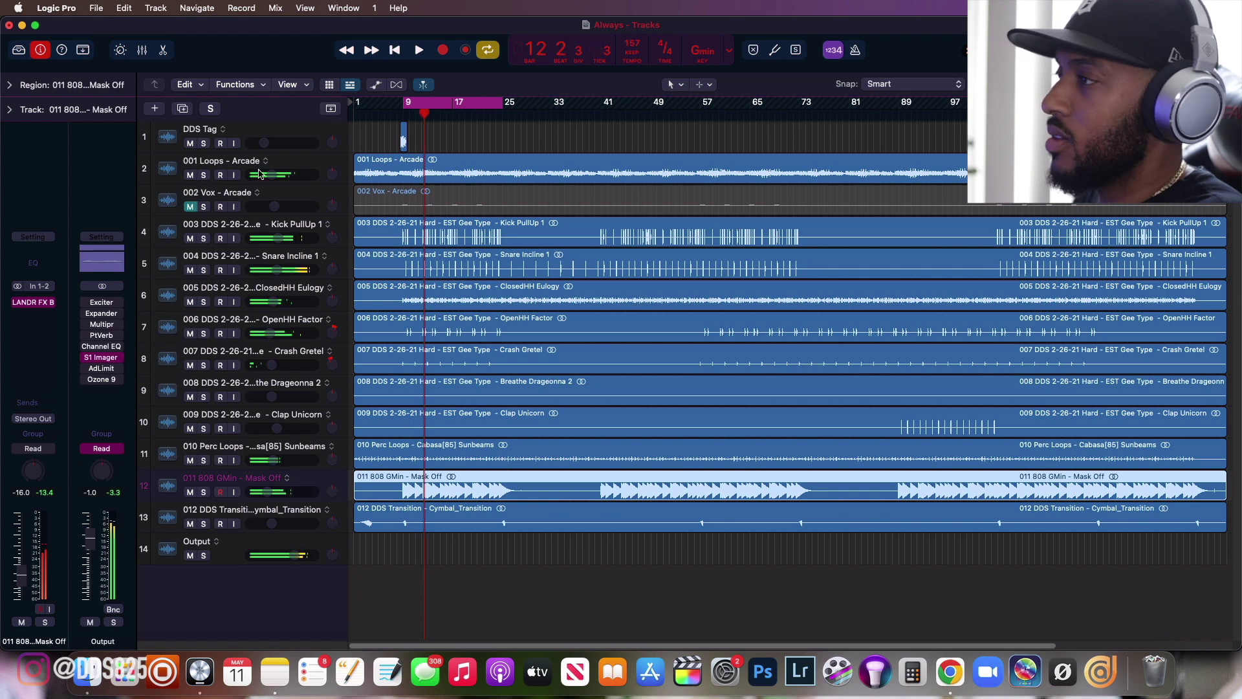
left_click(293, 167)
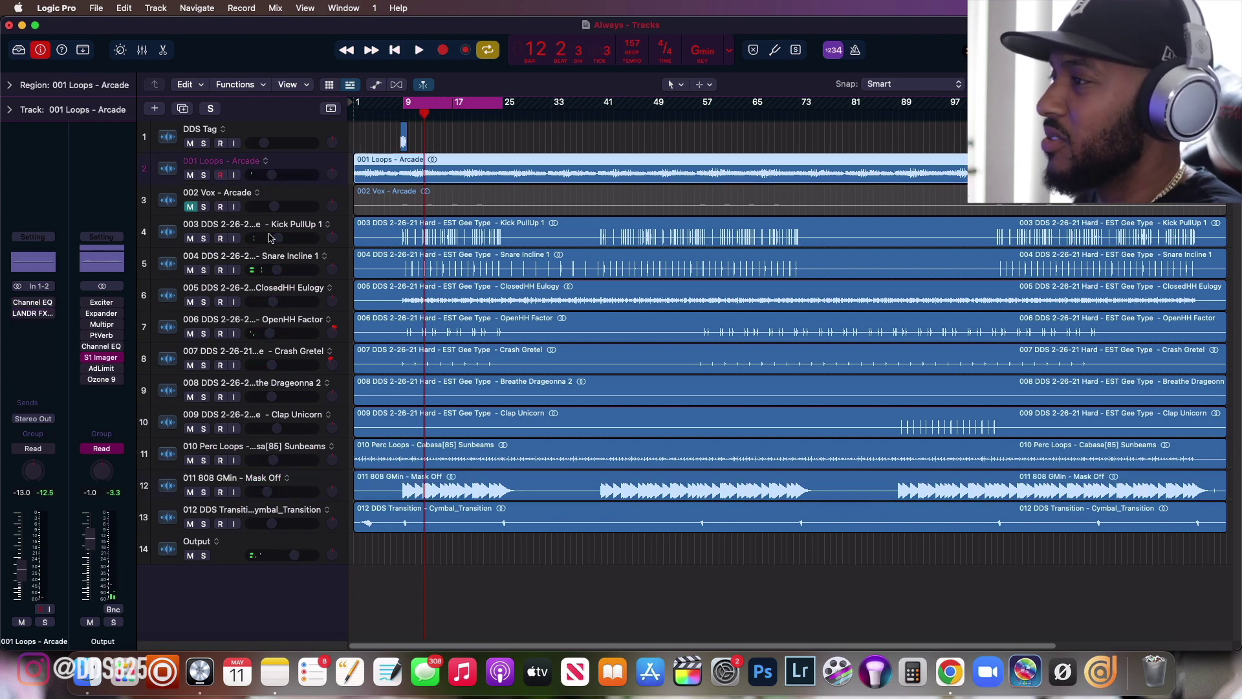
left_click(271, 191)
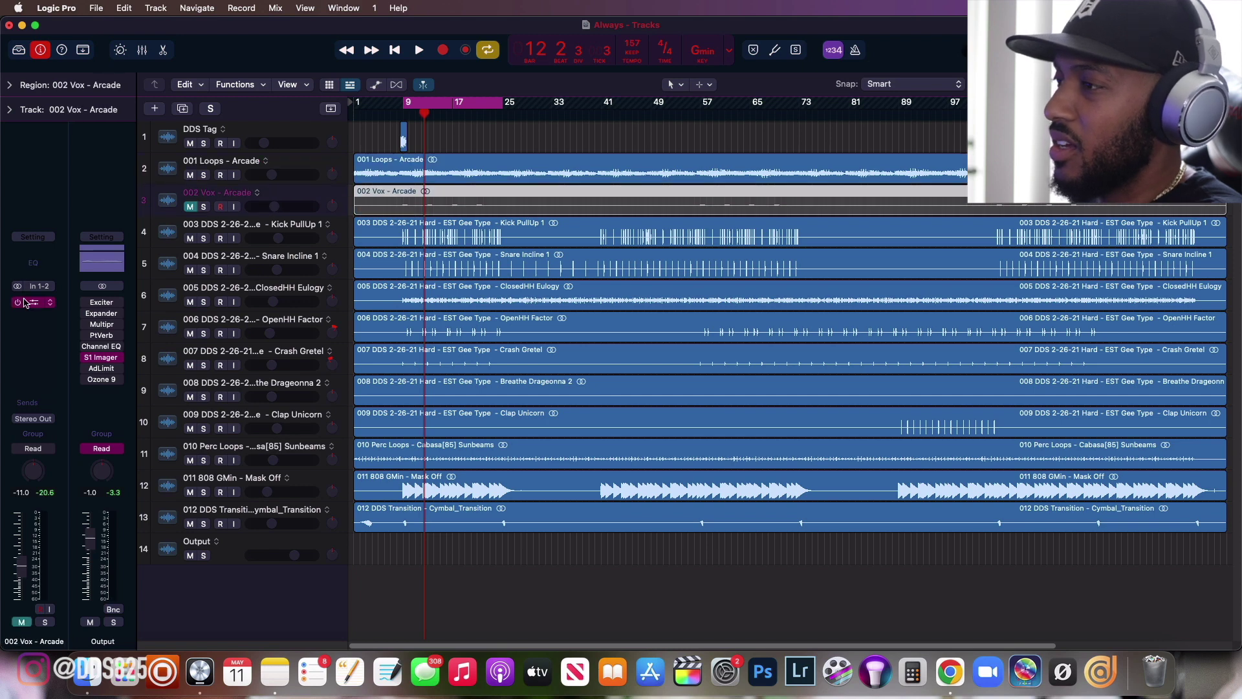
Play from bar 9, checking the Loops, 808 and Snare Incline 1 tracks, and unmute 002 Vox - Arcade.
left_click(354, 324)
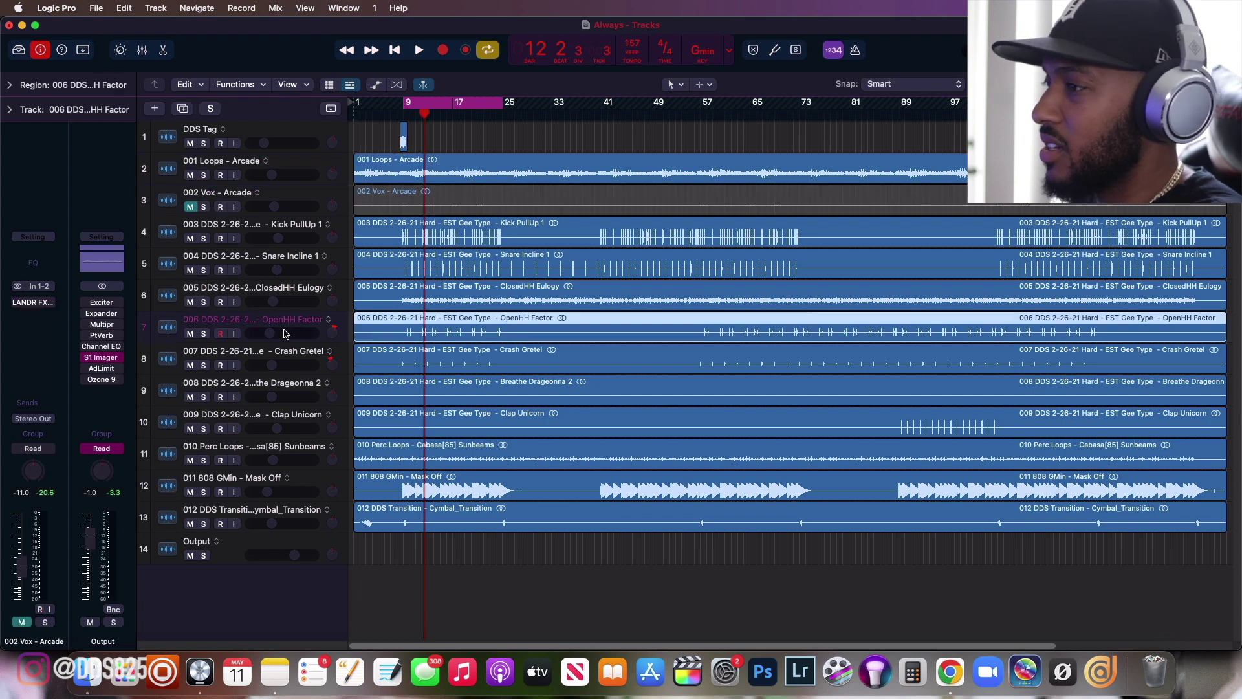
key("space")
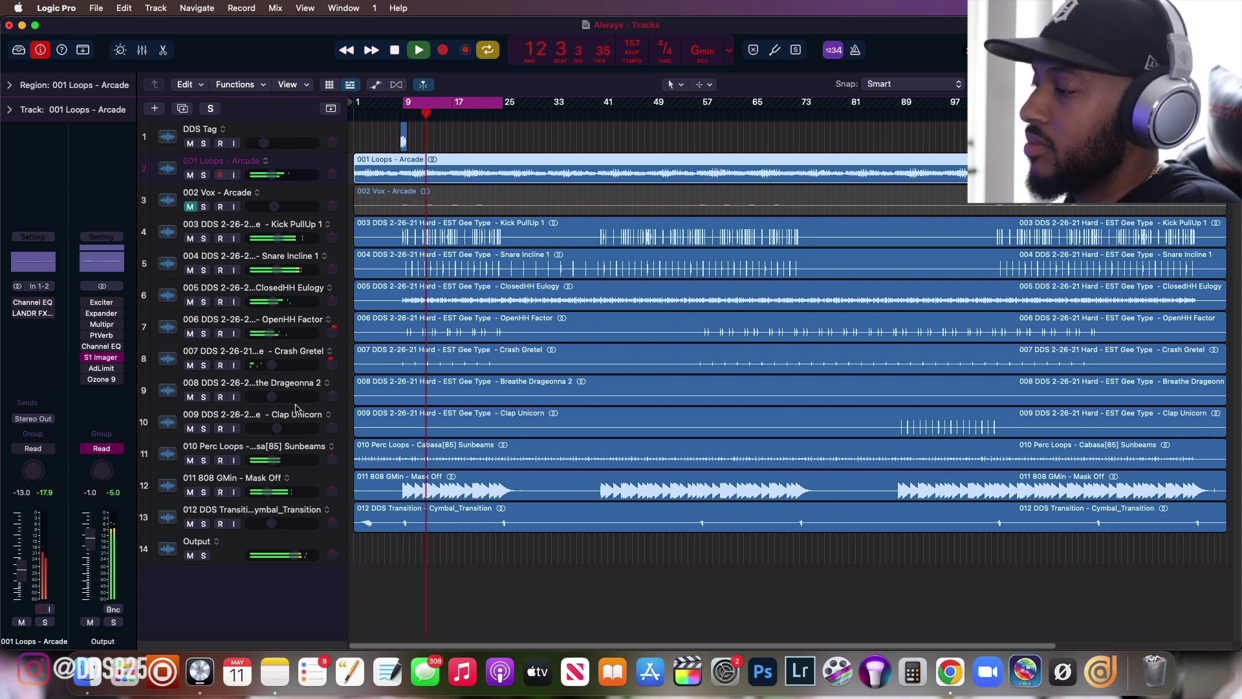
left_click(297, 484)
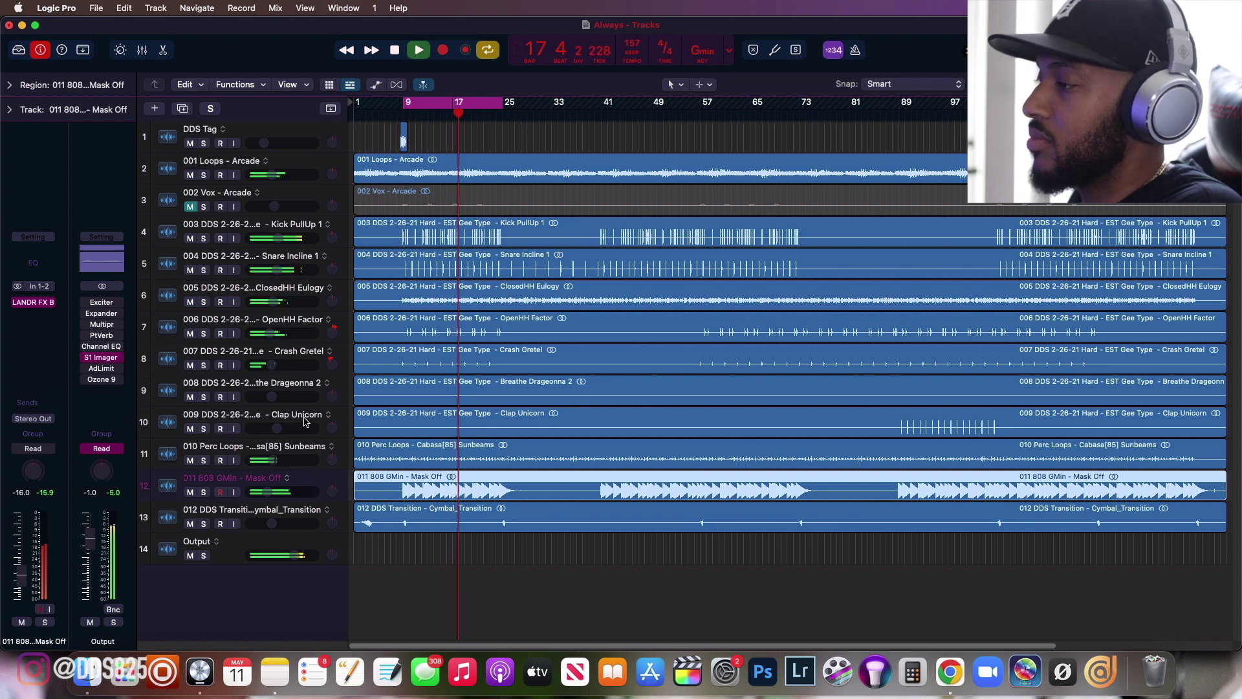
left_click(317, 272)
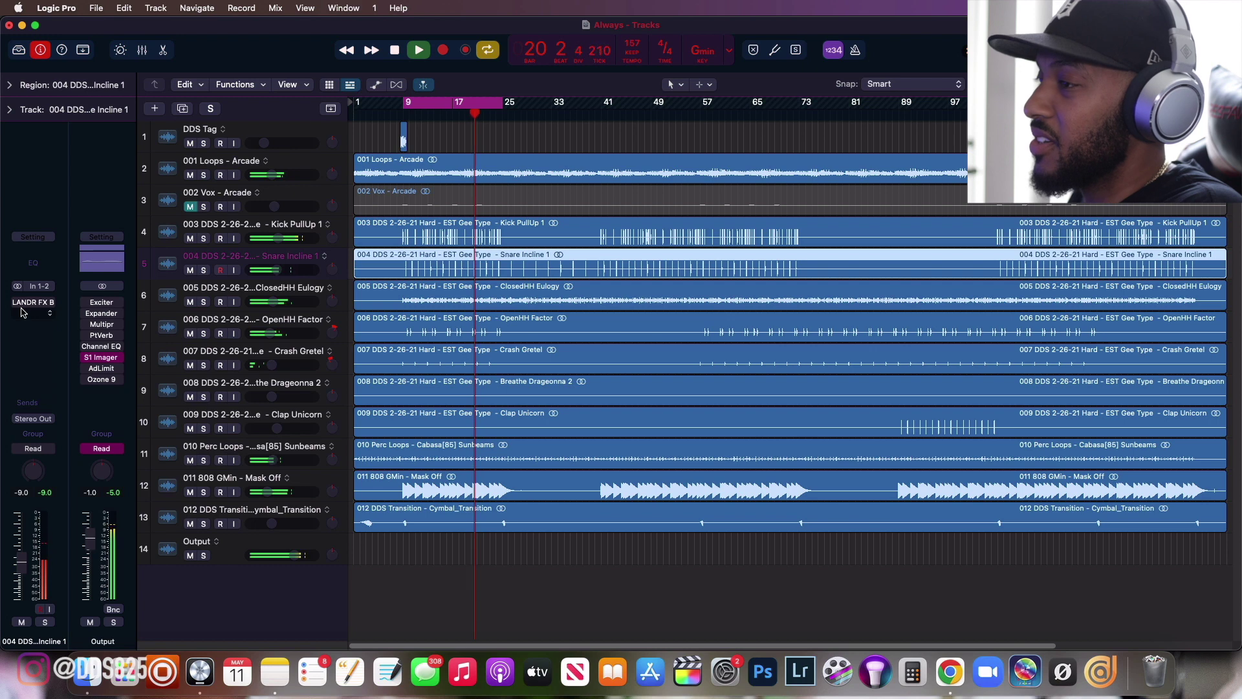
mouse_move(18, 306)
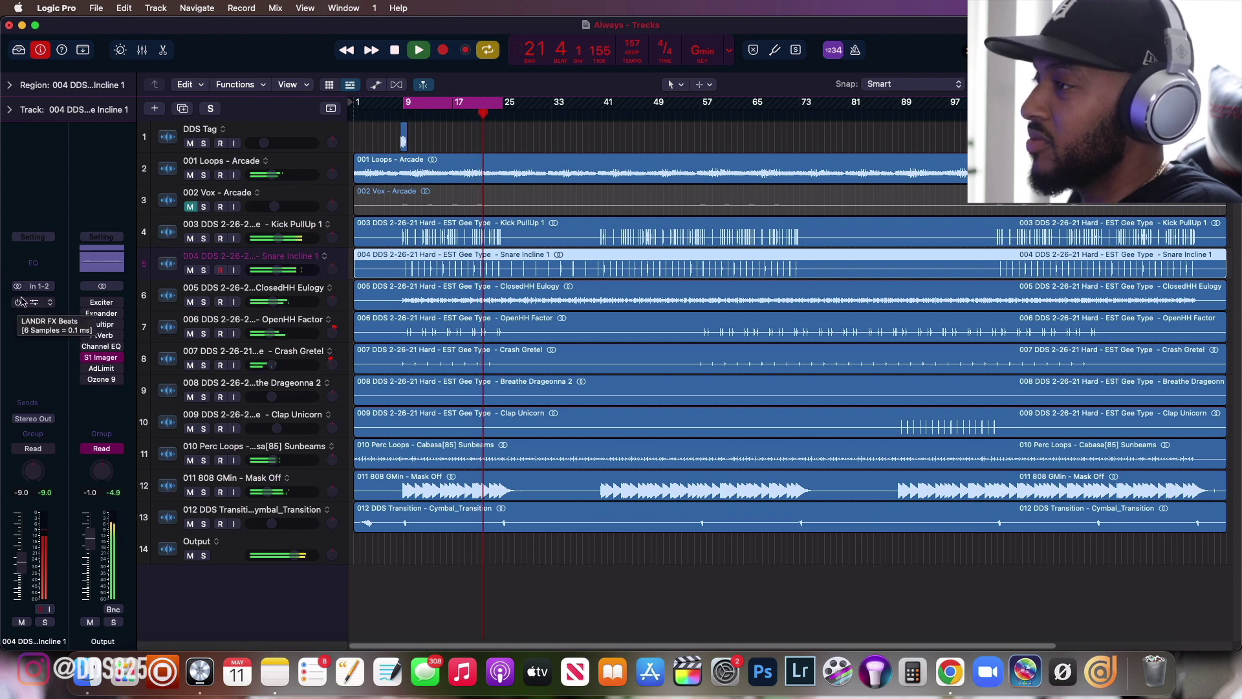
left_click(190, 207)
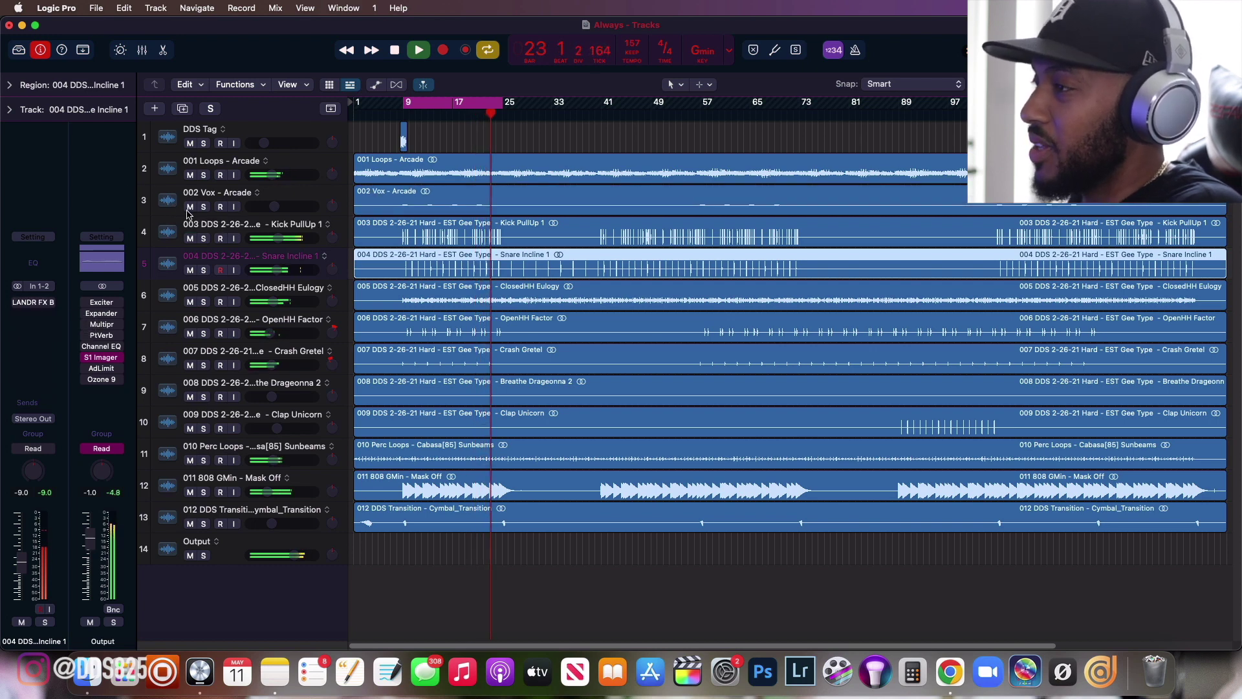
Check Kick PullUp 1, Vox, Loops and OpenHH Factor, reopening the hi-hat's LANDR FX Beats window.
mouse_move(20, 306)
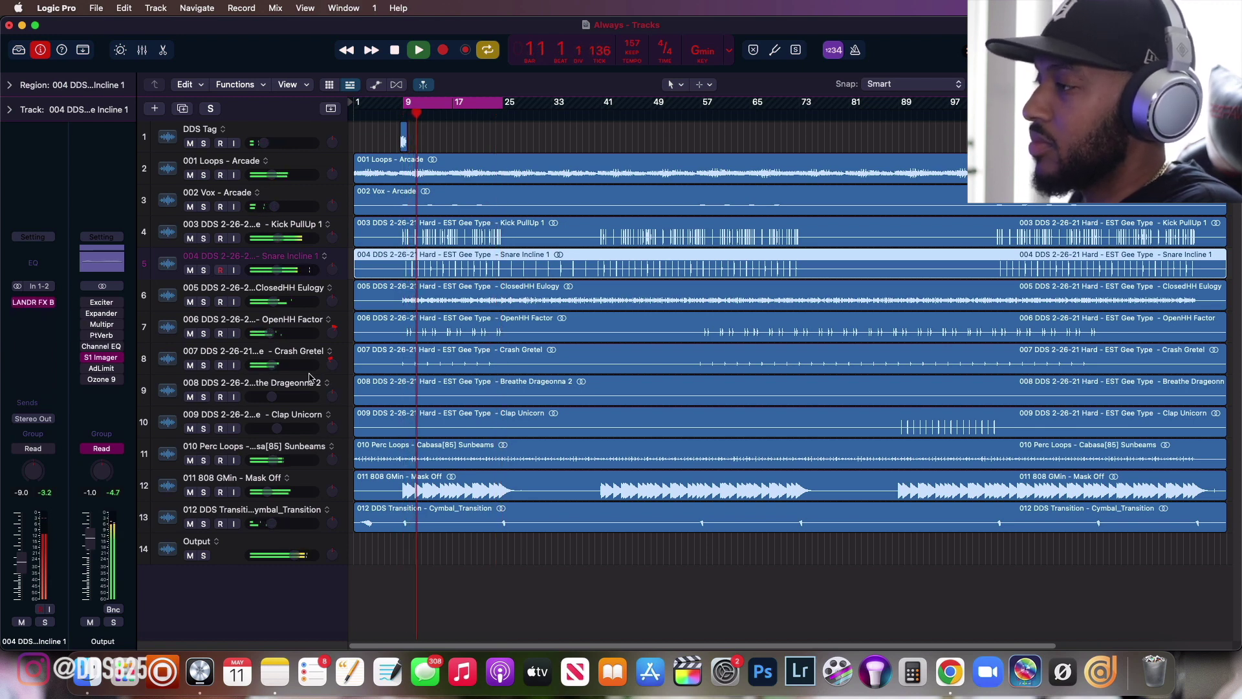
left_click(306, 233)
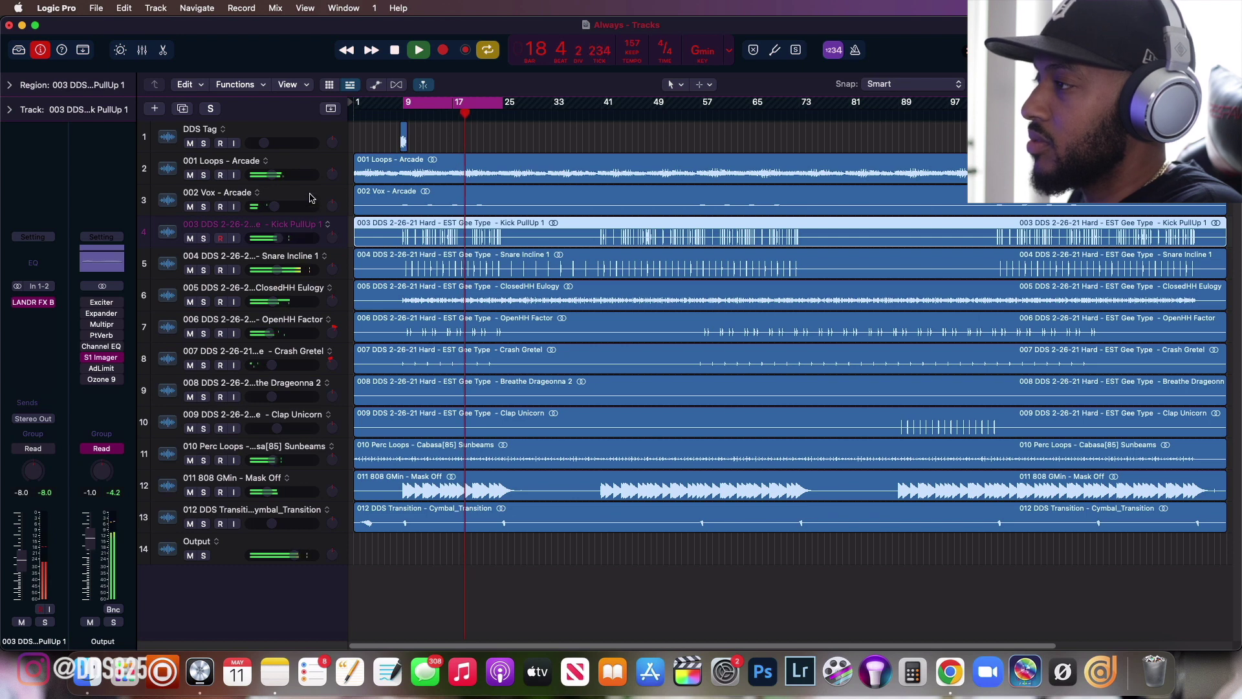
left_click(309, 214)
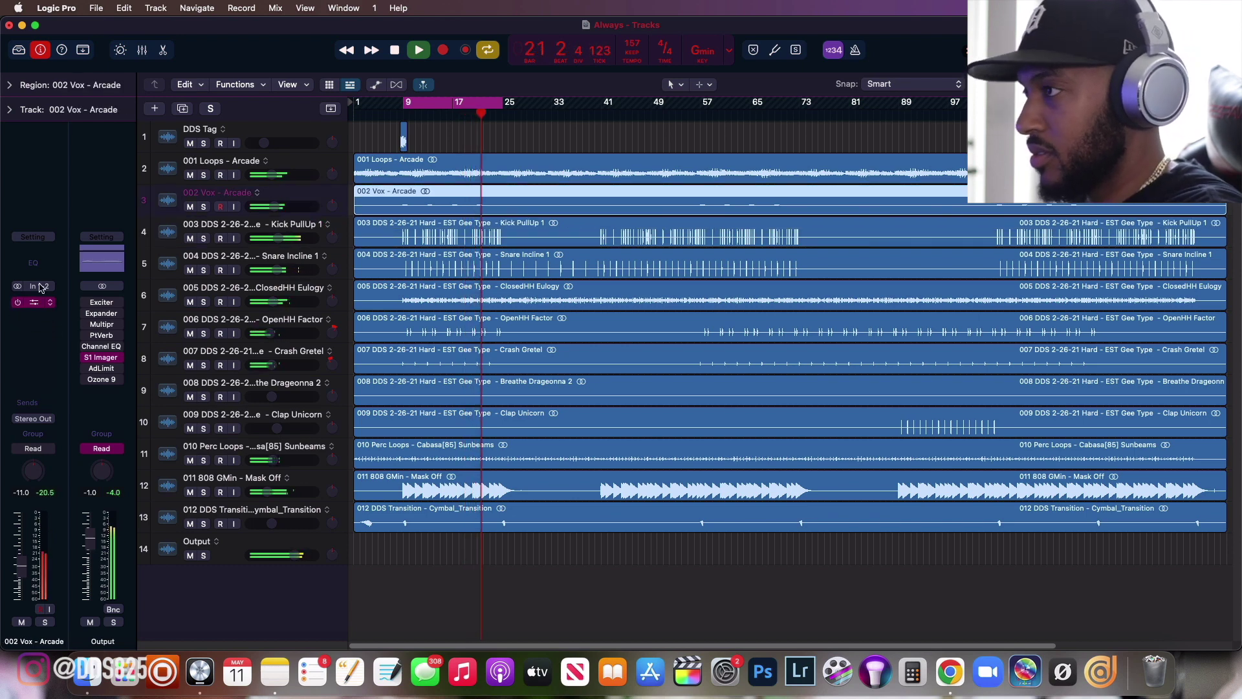
left_click(303, 165)
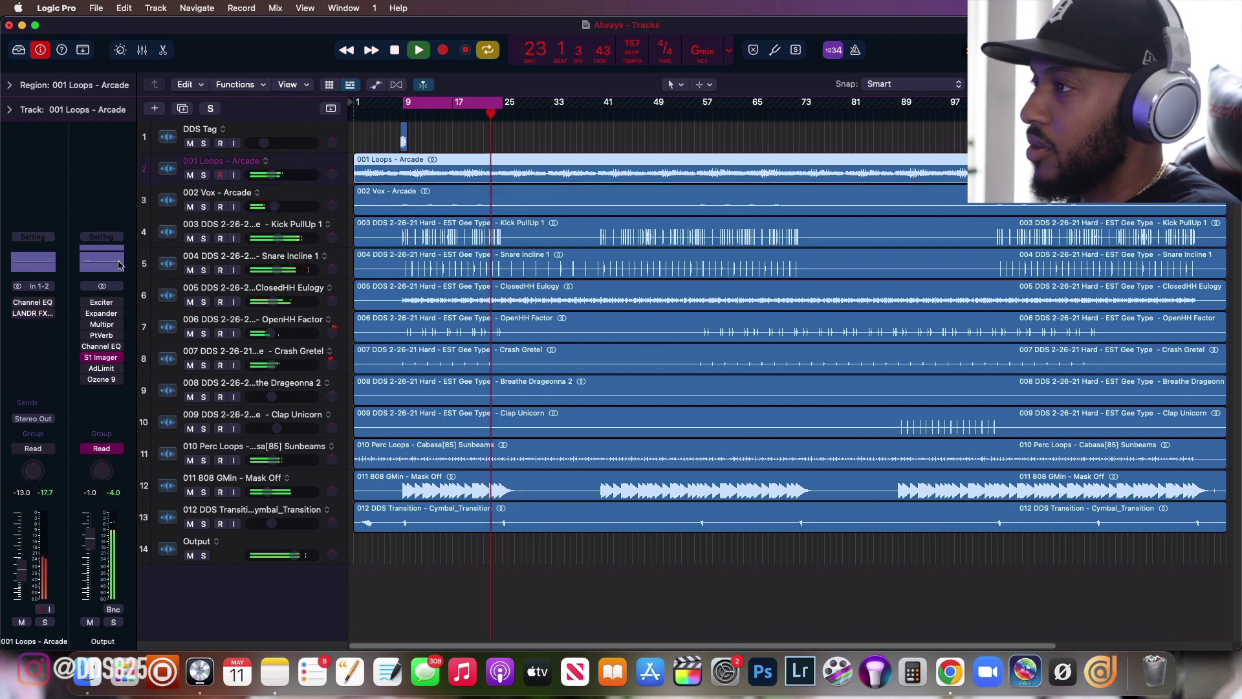
left_click(299, 328)
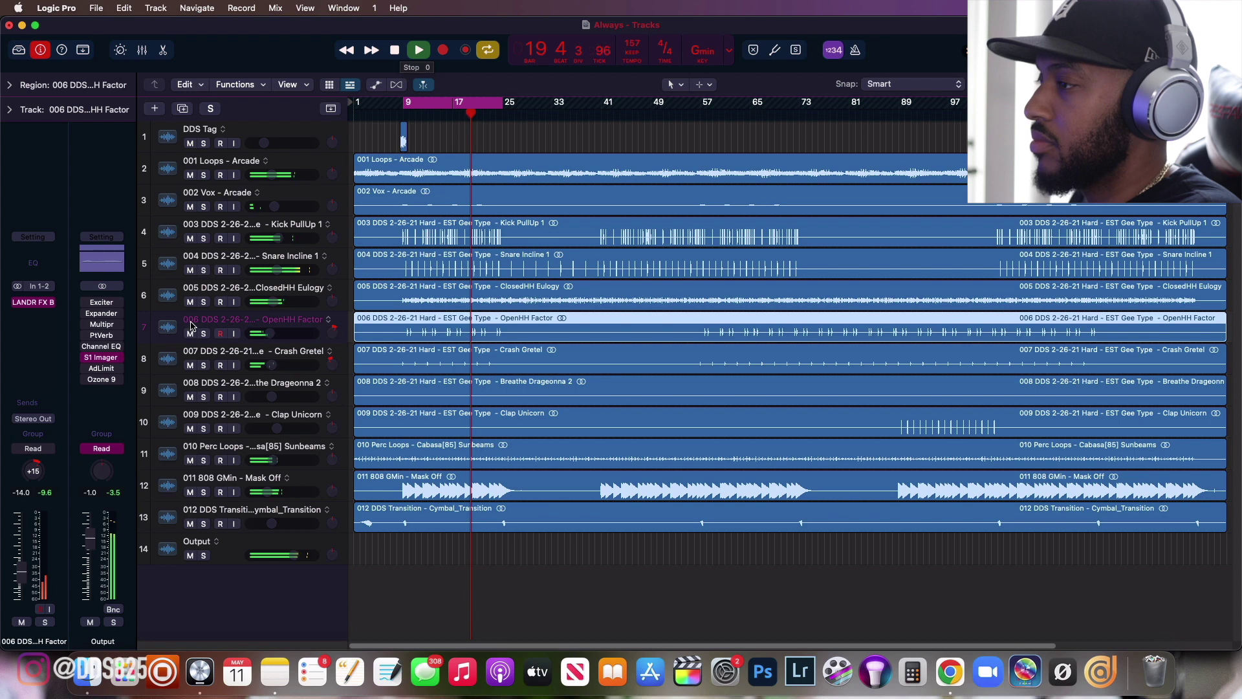
left_click(35, 305)
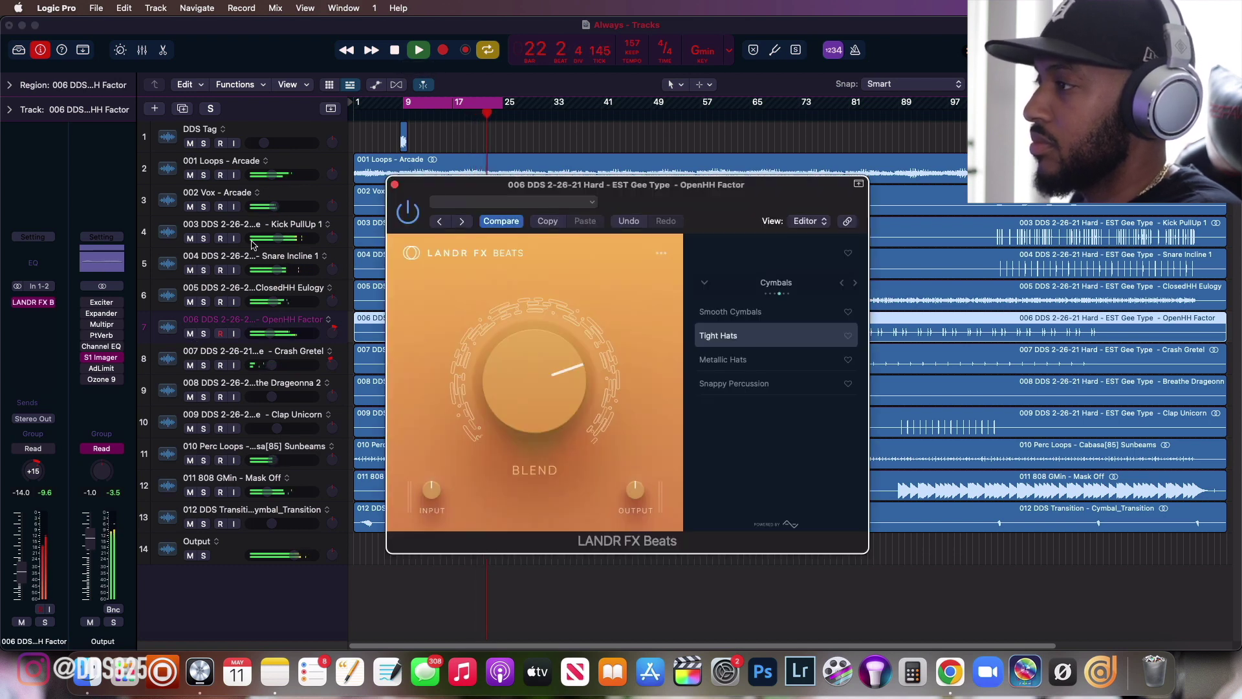
Select the Kick PullUp 1 track in Logic Pro.
left_click(271, 224)
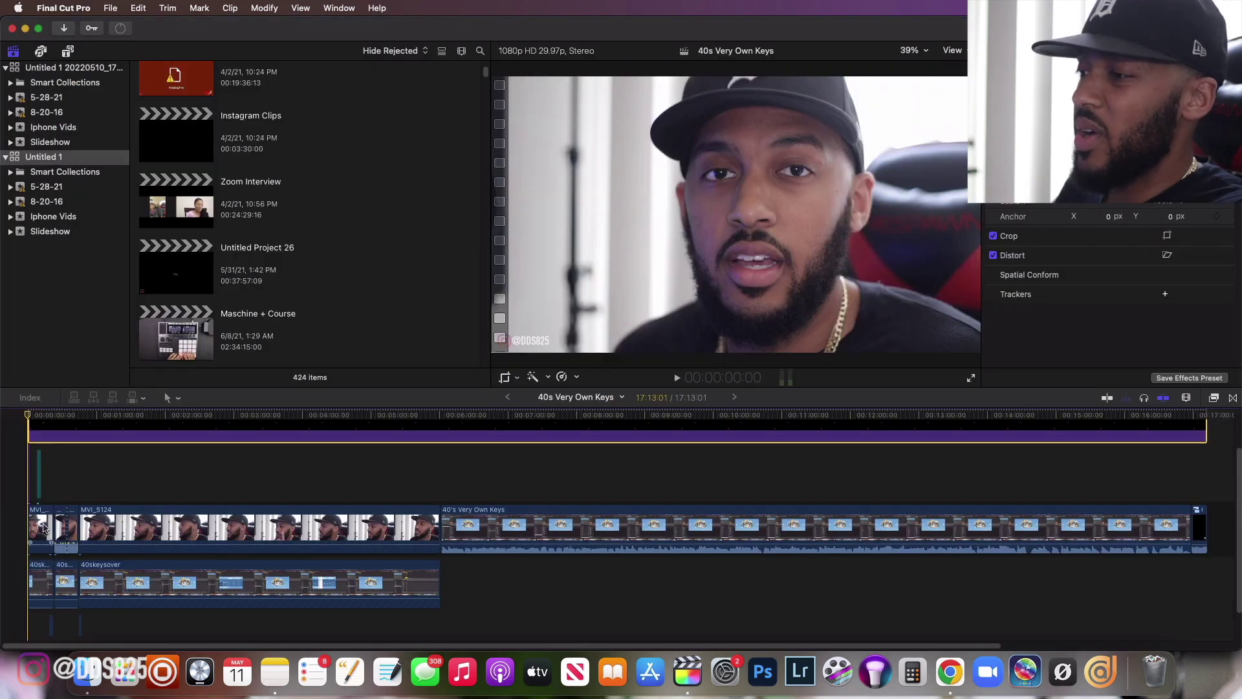
Select the first timeline clip, show its audio settings and play the project.
left_click(41, 524)
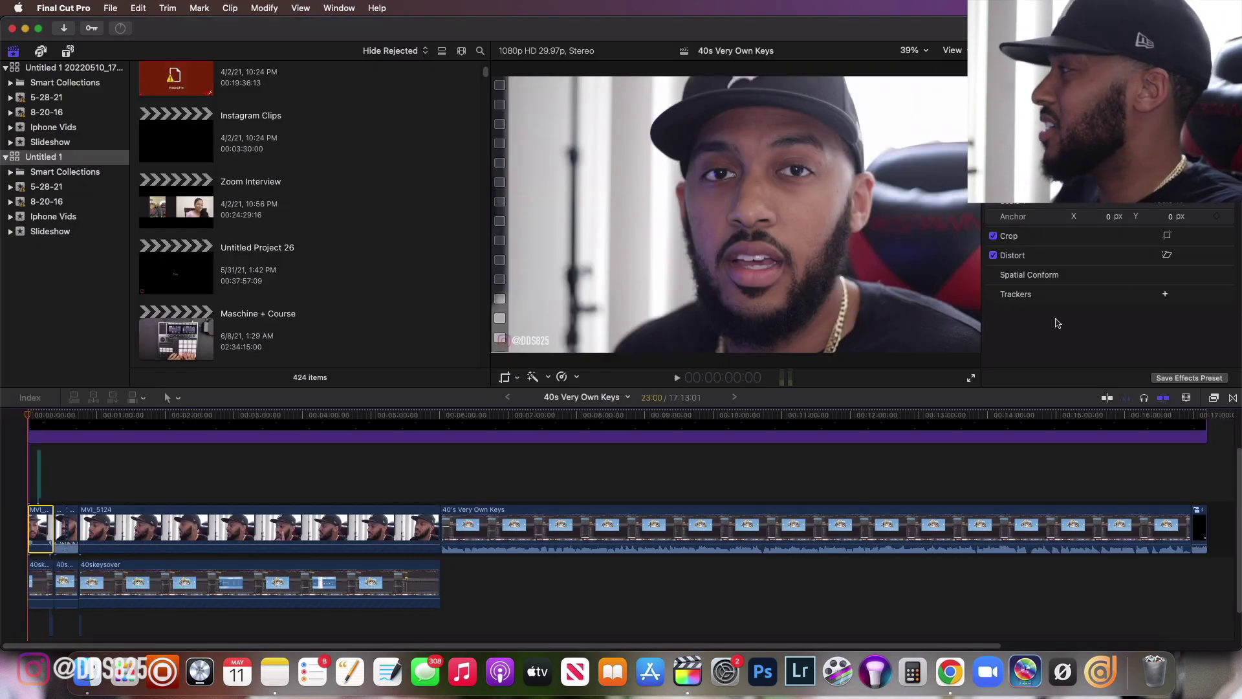
key("ctrl+Tab")
key("space")
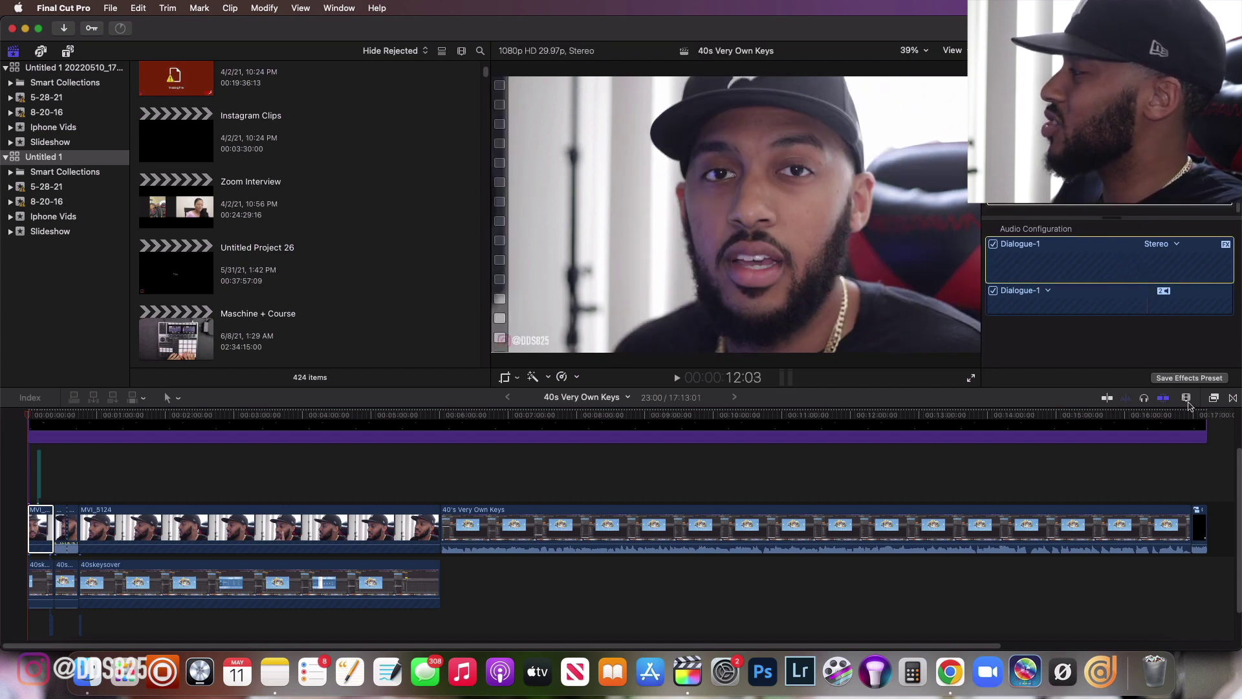
Find the LANDR effects in the Effects browser and drag LANDR FX Voice onto the first clip.
left_click(1213, 398)
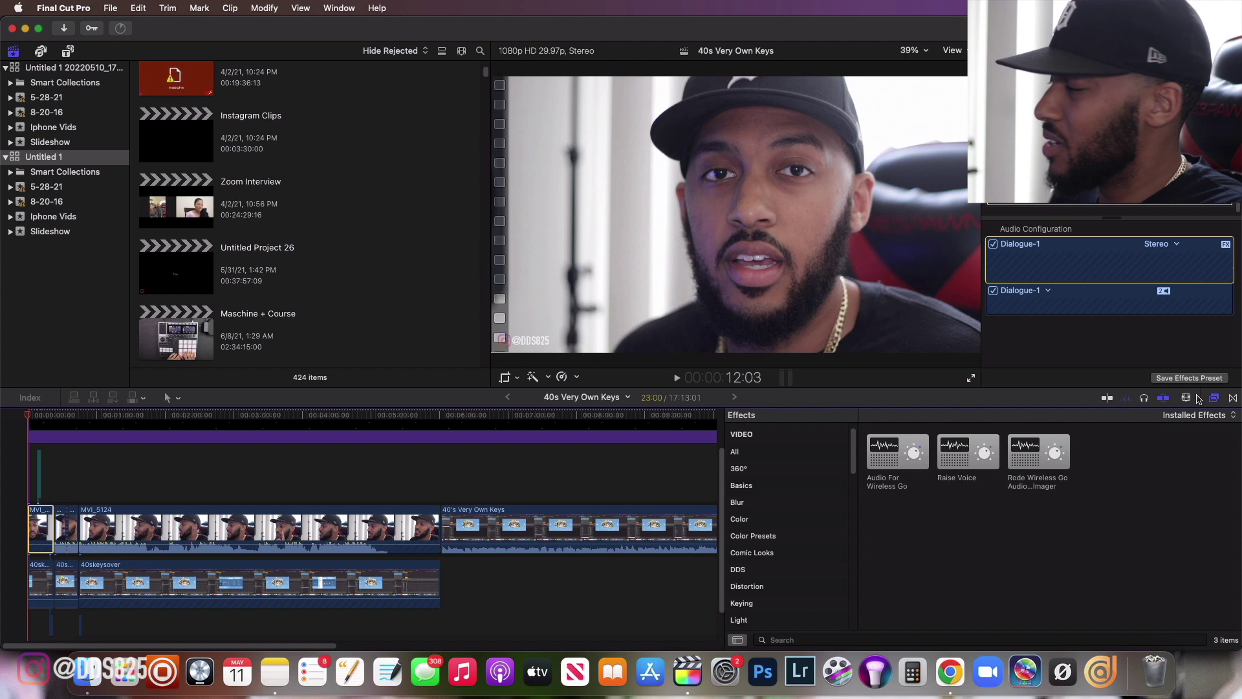
scroll(776, 568, "down", 2)
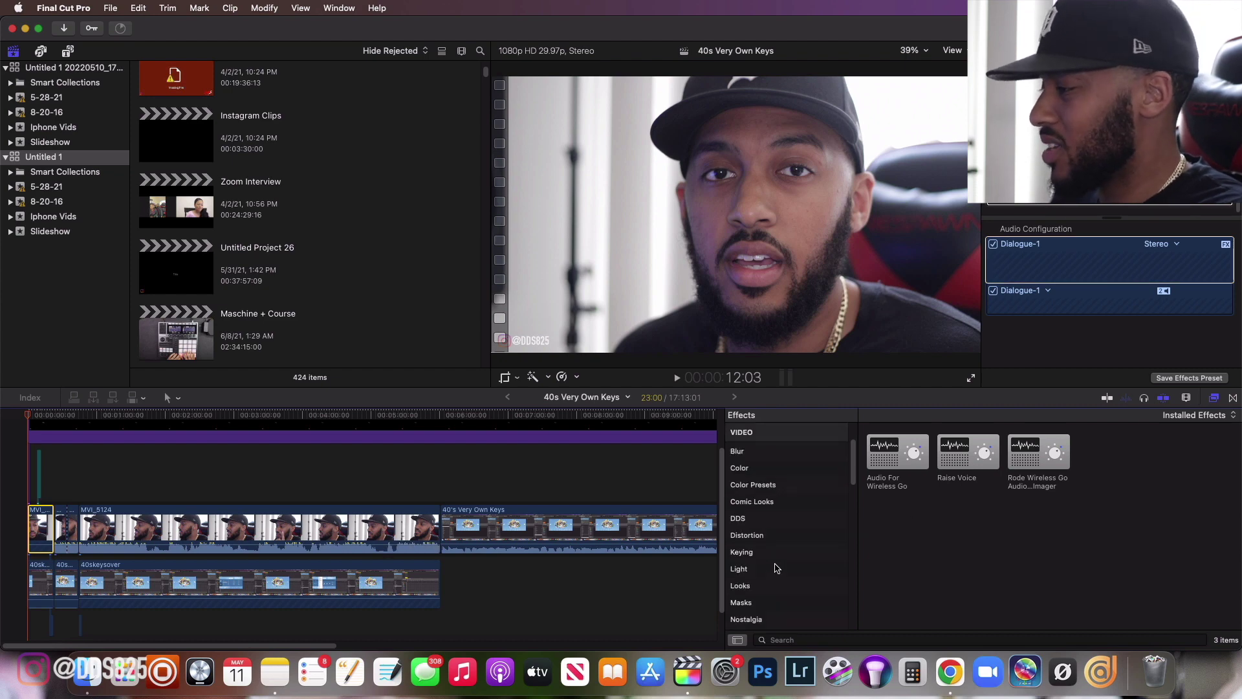
scroll(763, 559, "up", 2)
scroll(761, 557, "up", 1)
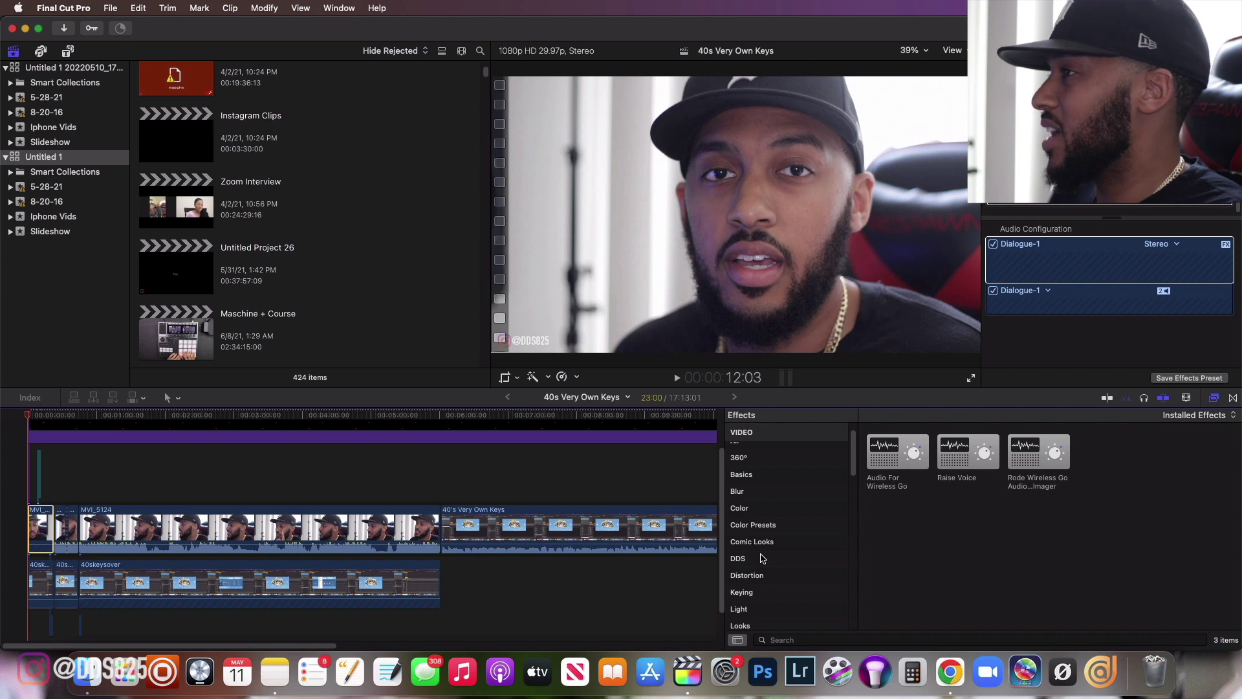
scroll(767, 571, "down", 15)
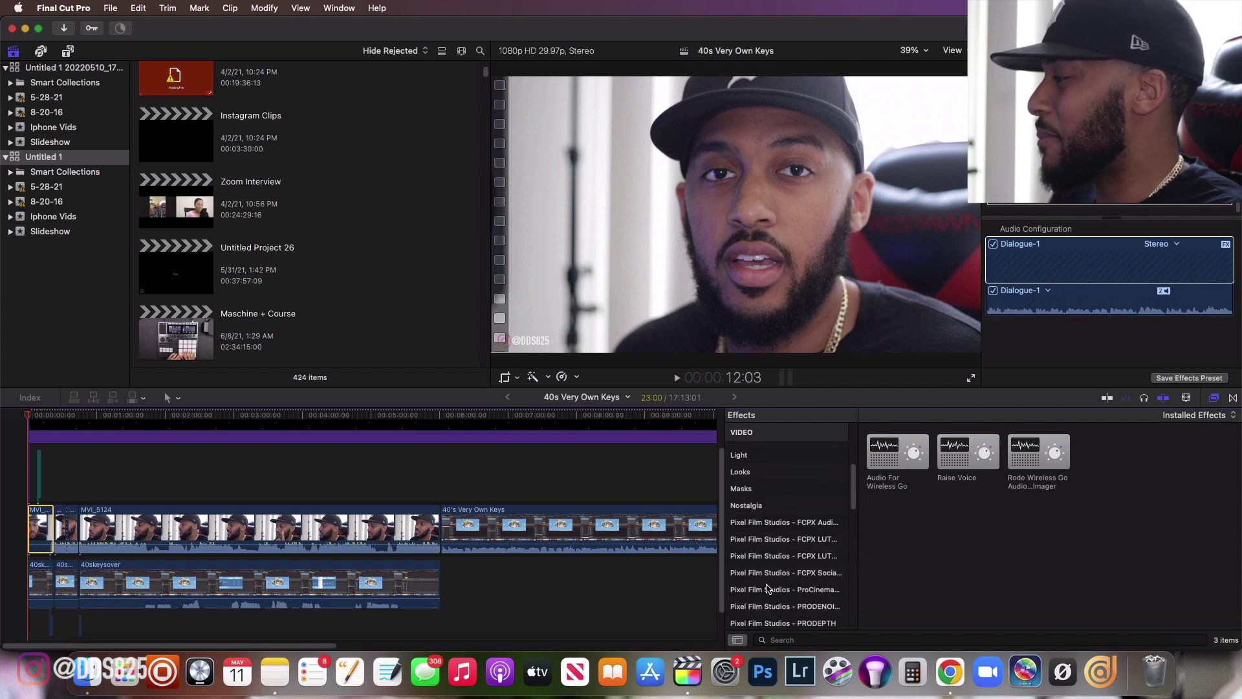
scroll(777, 530, "down", 3)
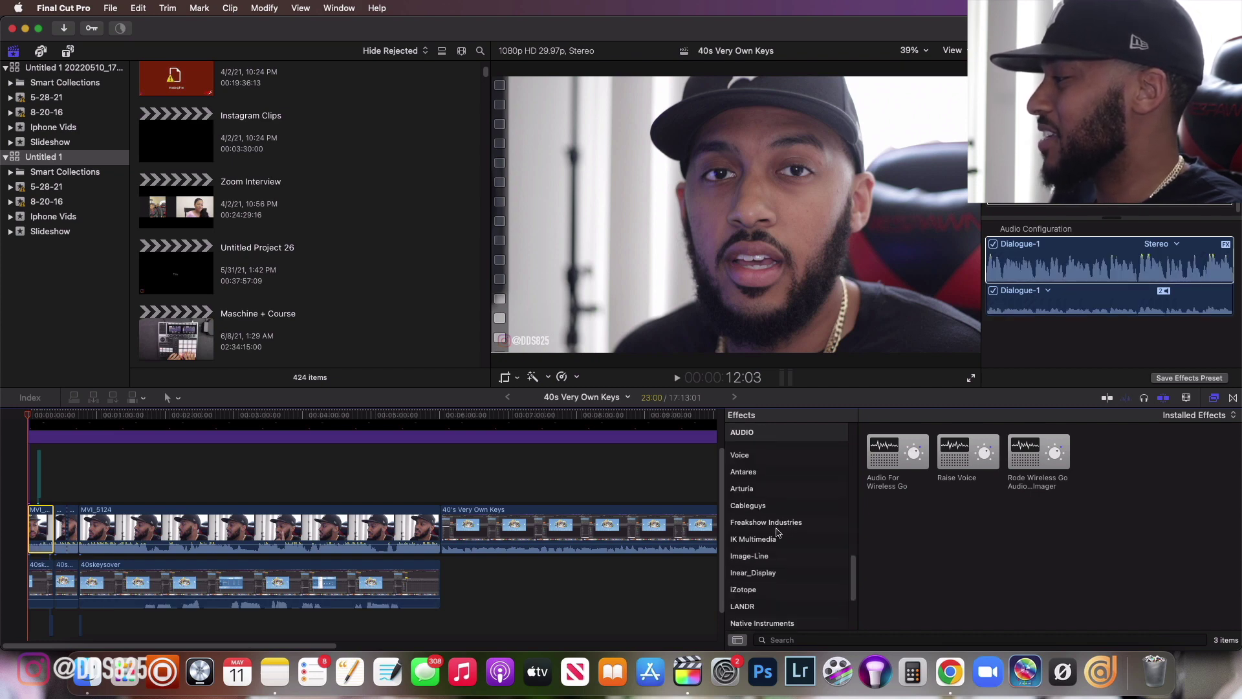
left_click(762, 556)
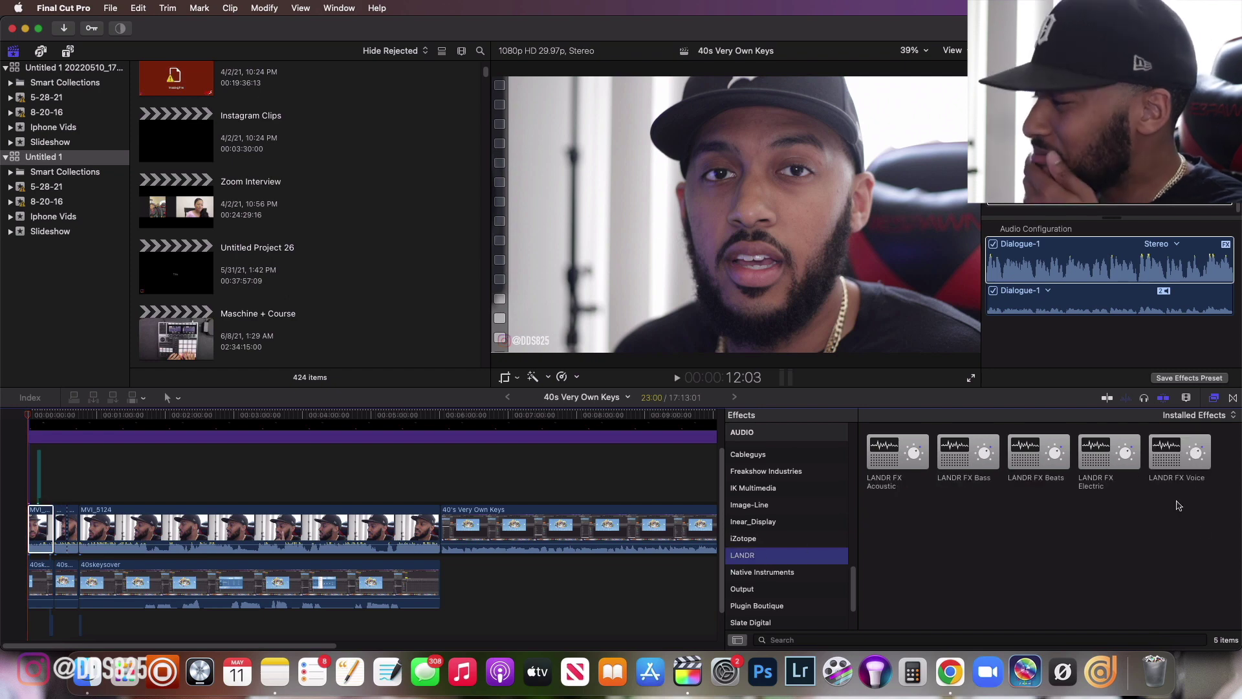
left_click_drag(1171, 469, 37, 534)
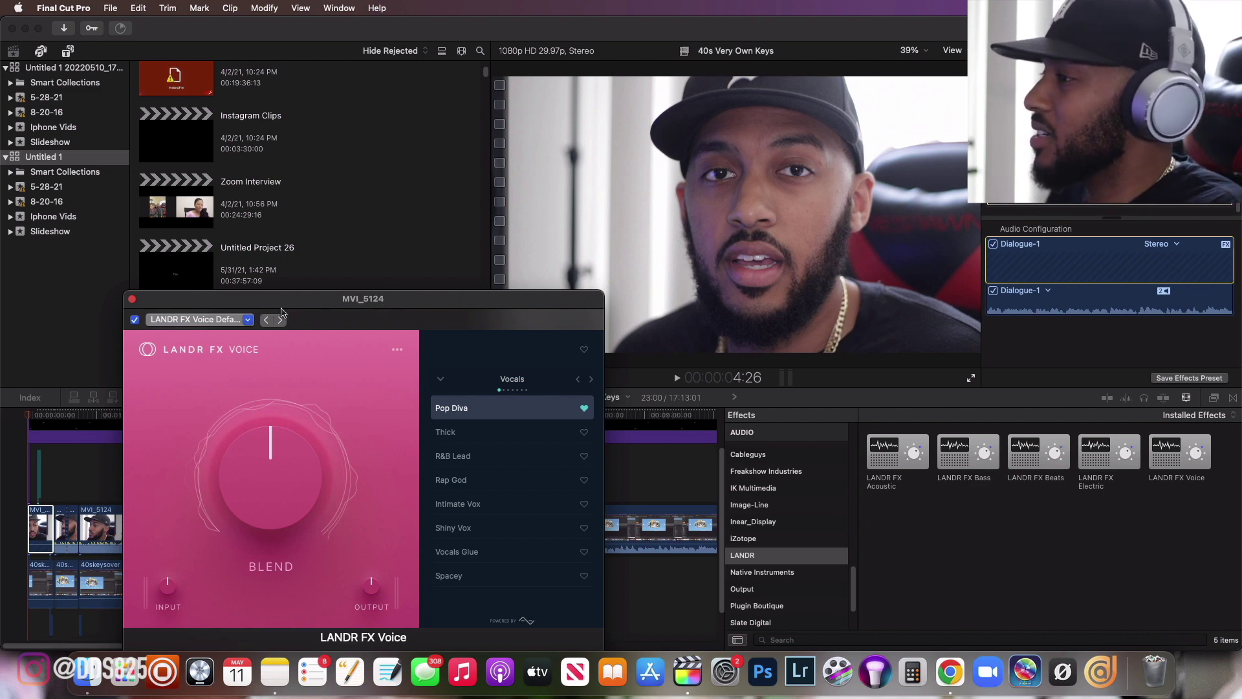
Audition MVI_5124 with LANDR FX Voice, raising the blend from 0 % to about 40.5 %.
left_click_drag(249, 306, 396, 225)
left_click_drag(411, 391, 335, 502)
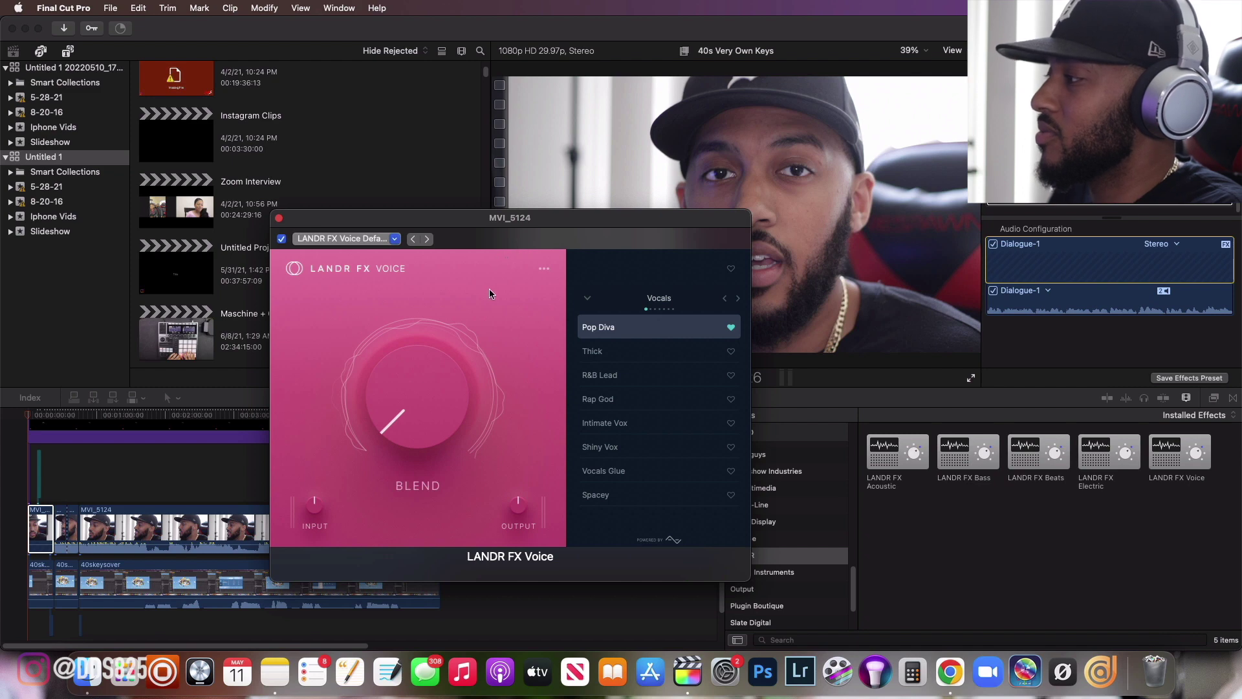
key("space")
mouse_move(430, 411)
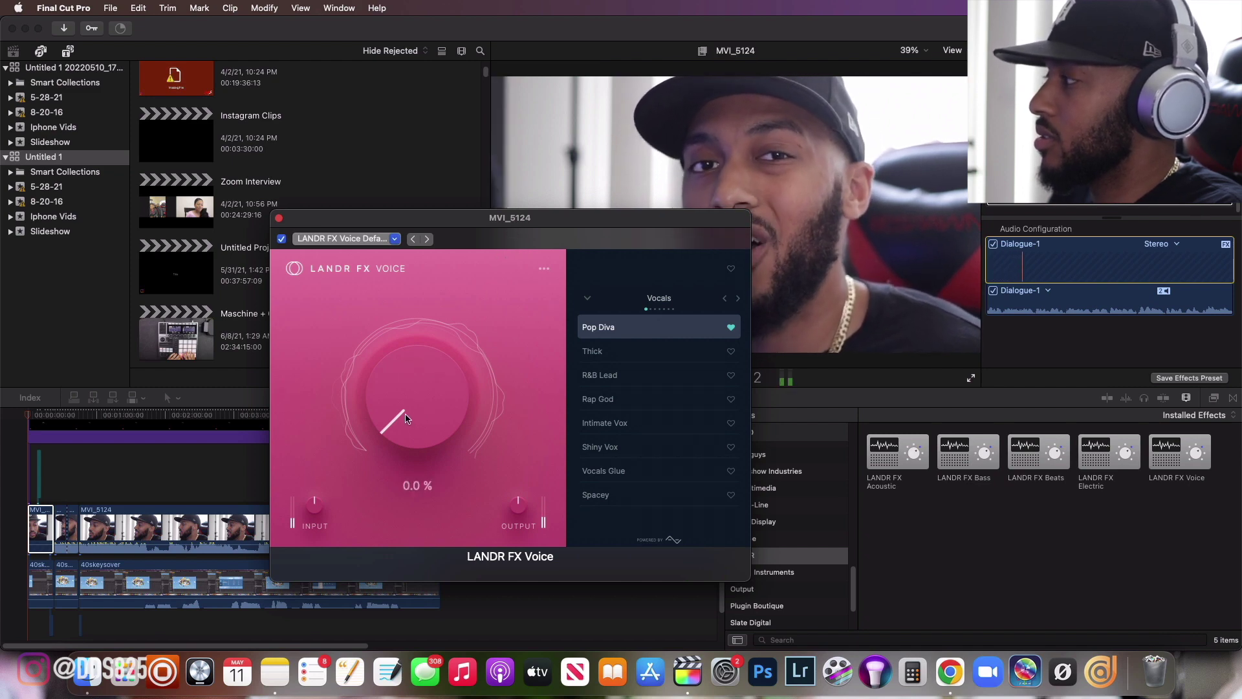
left_click_drag(401, 415, 401, 375)
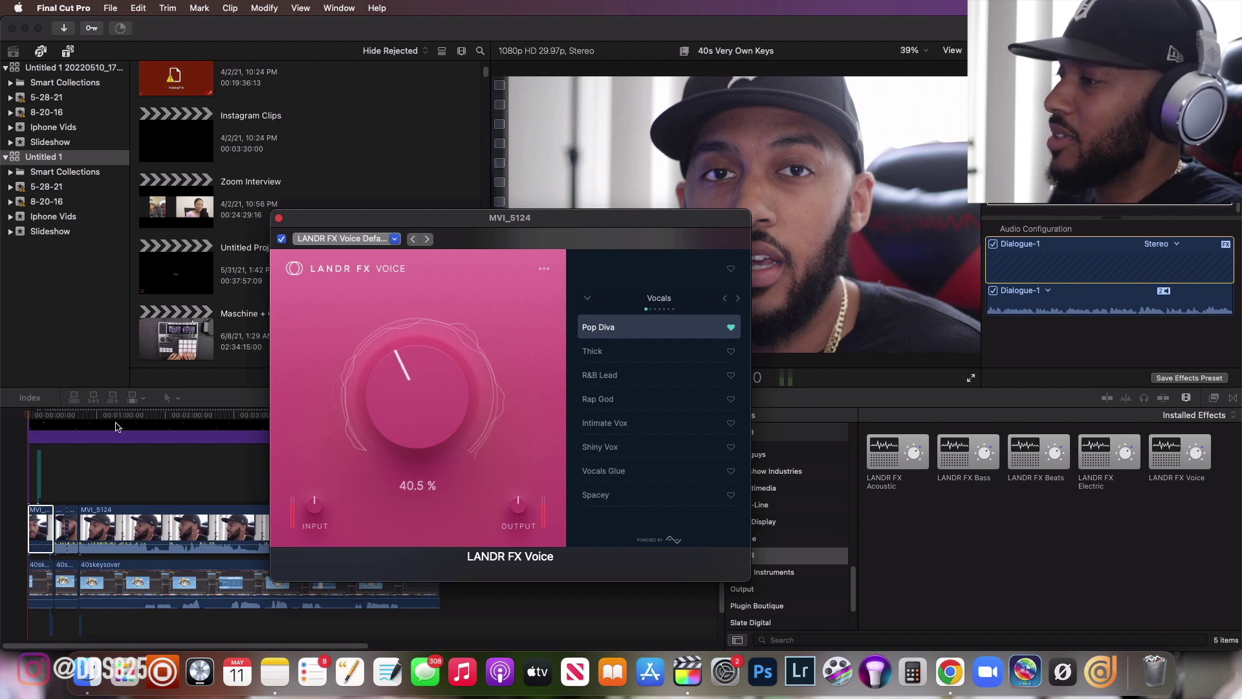
left_click(18, 410)
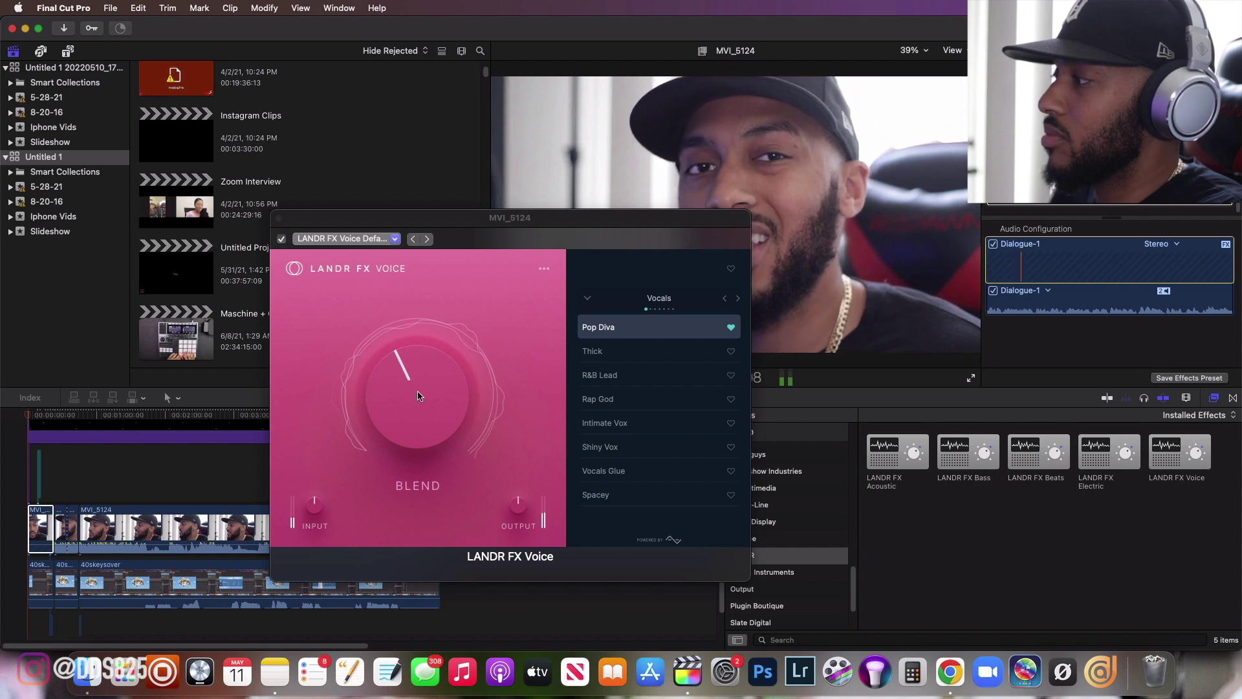
left_click(589, 298)
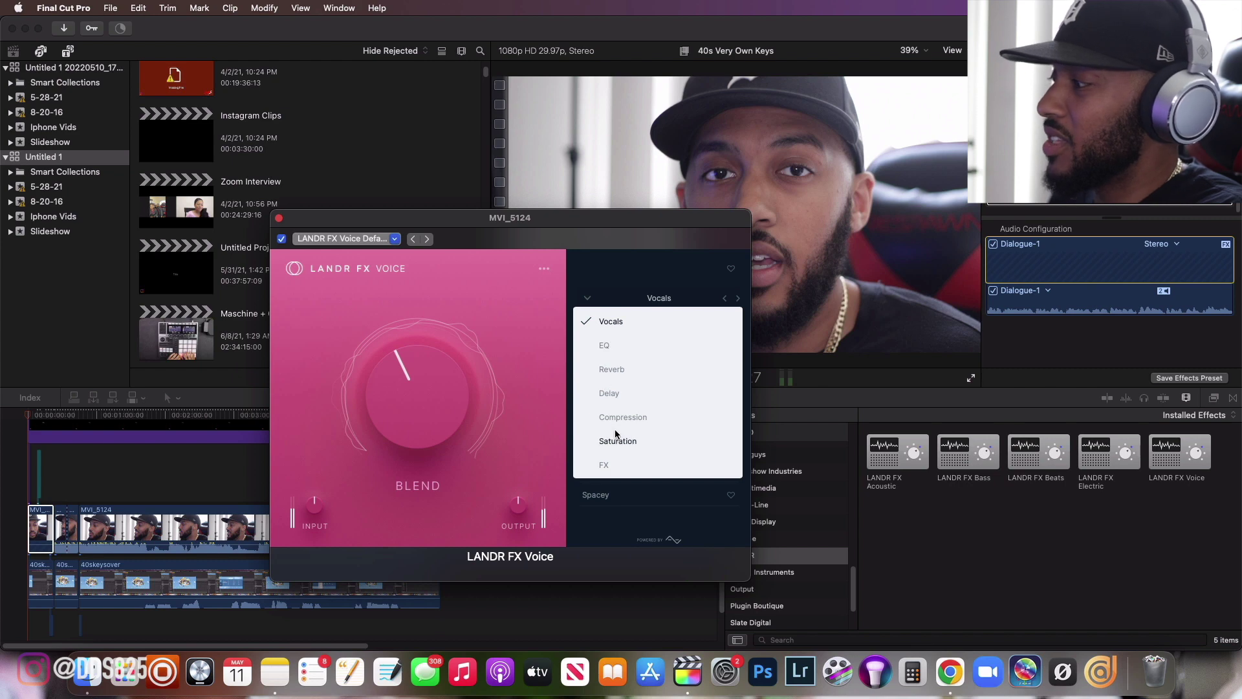
Browse the Vocals preset category and try the Intimate Vox and Rap God presets.
left_click(621, 463)
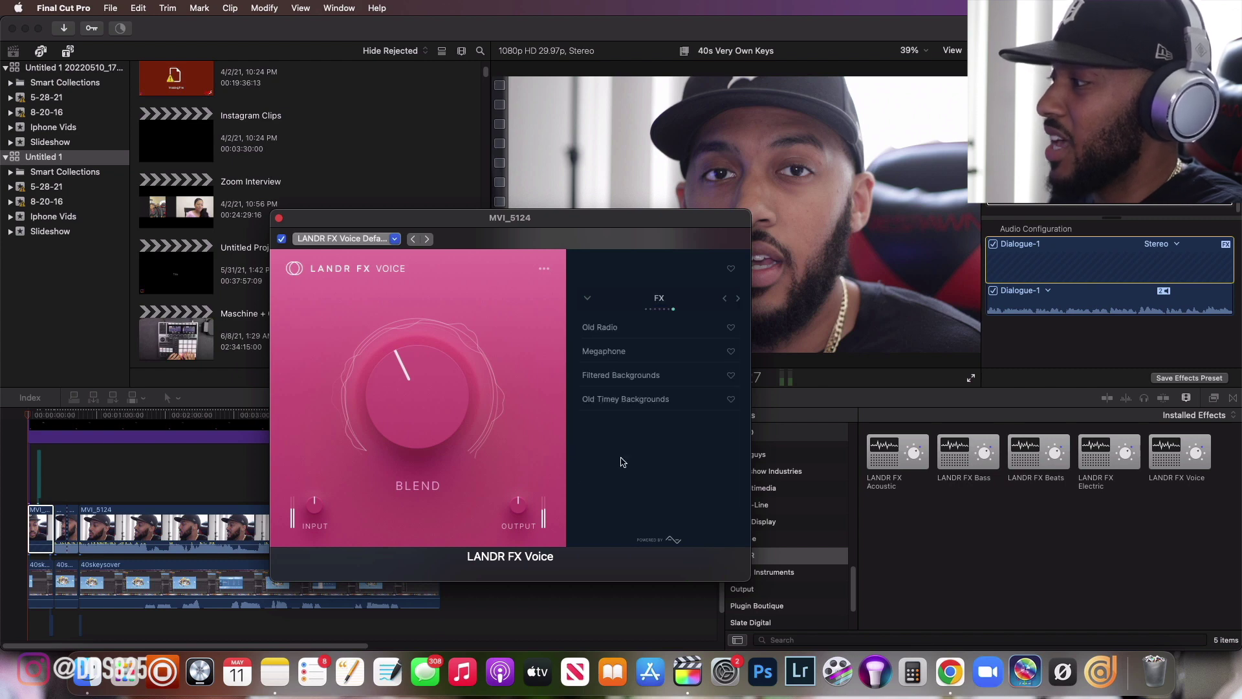
left_click(591, 301)
left_click(606, 323)
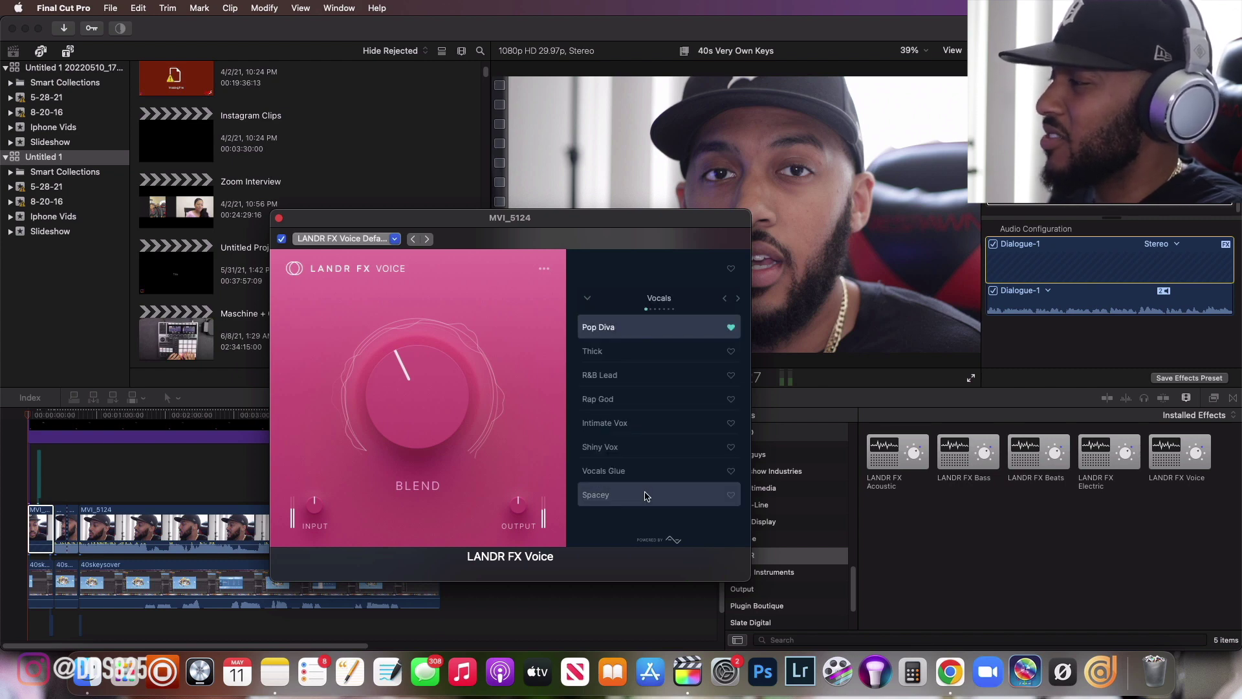
left_click(625, 423)
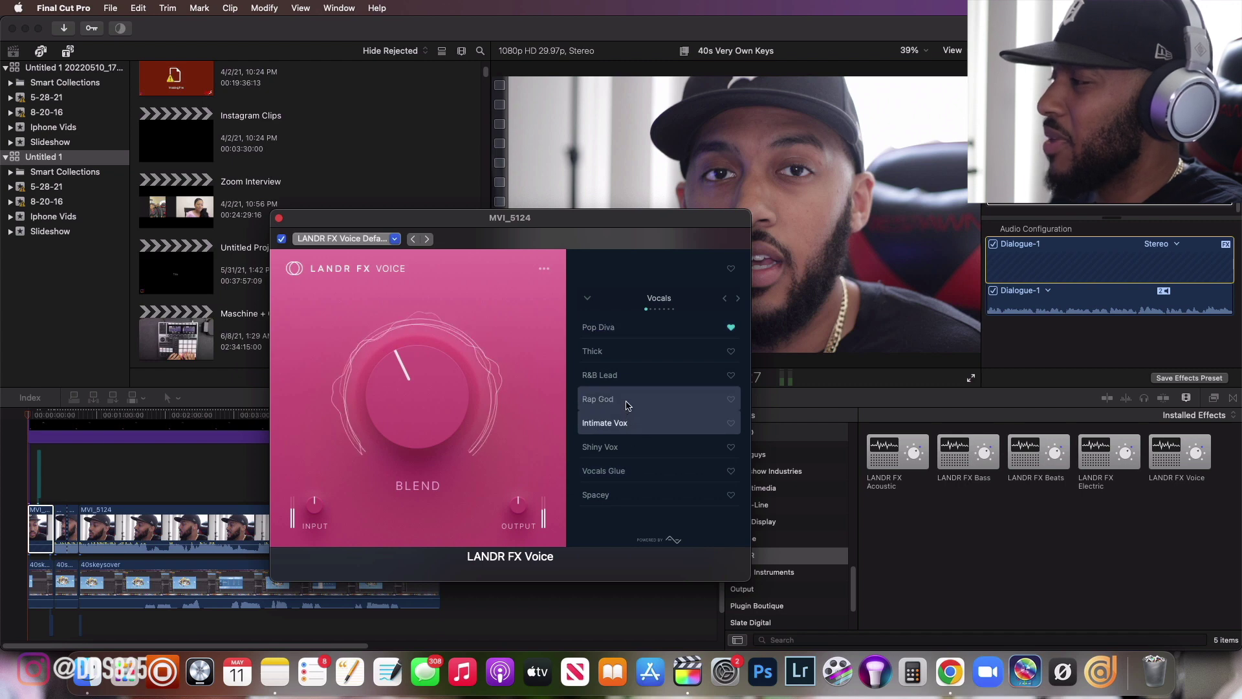
left_click(621, 399)
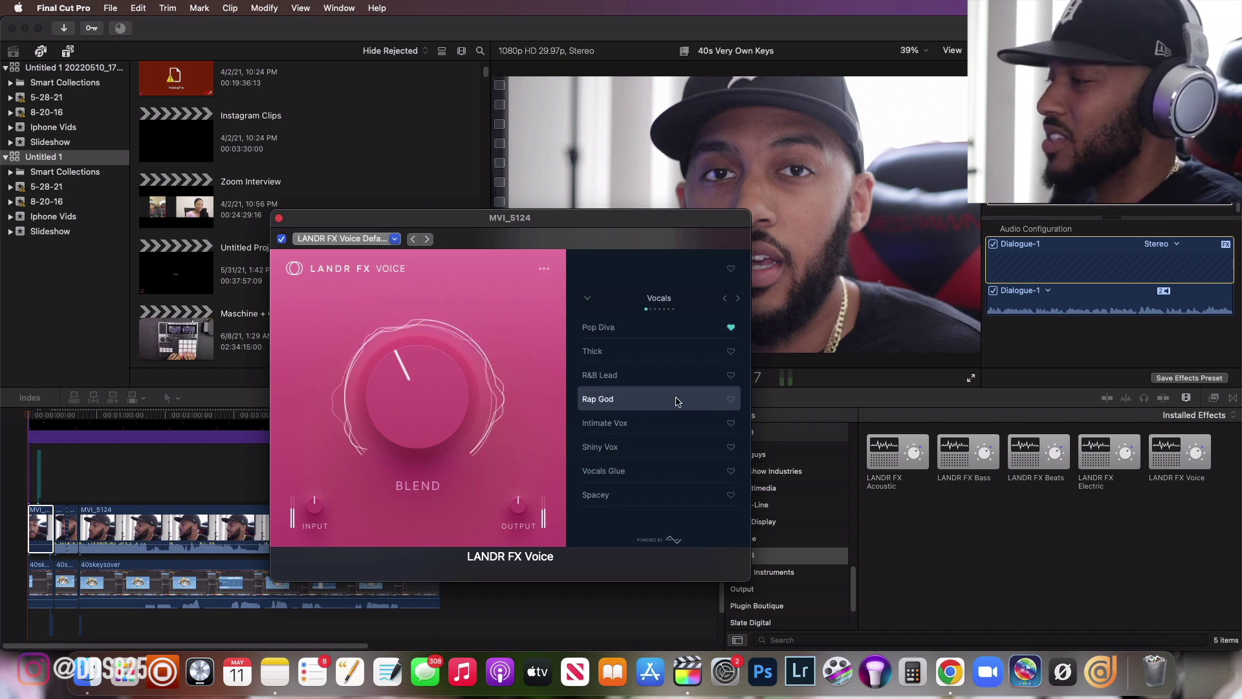
Play the clip and raise the LANDR FX Voice blend to 100 %.
left_click(29, 417)
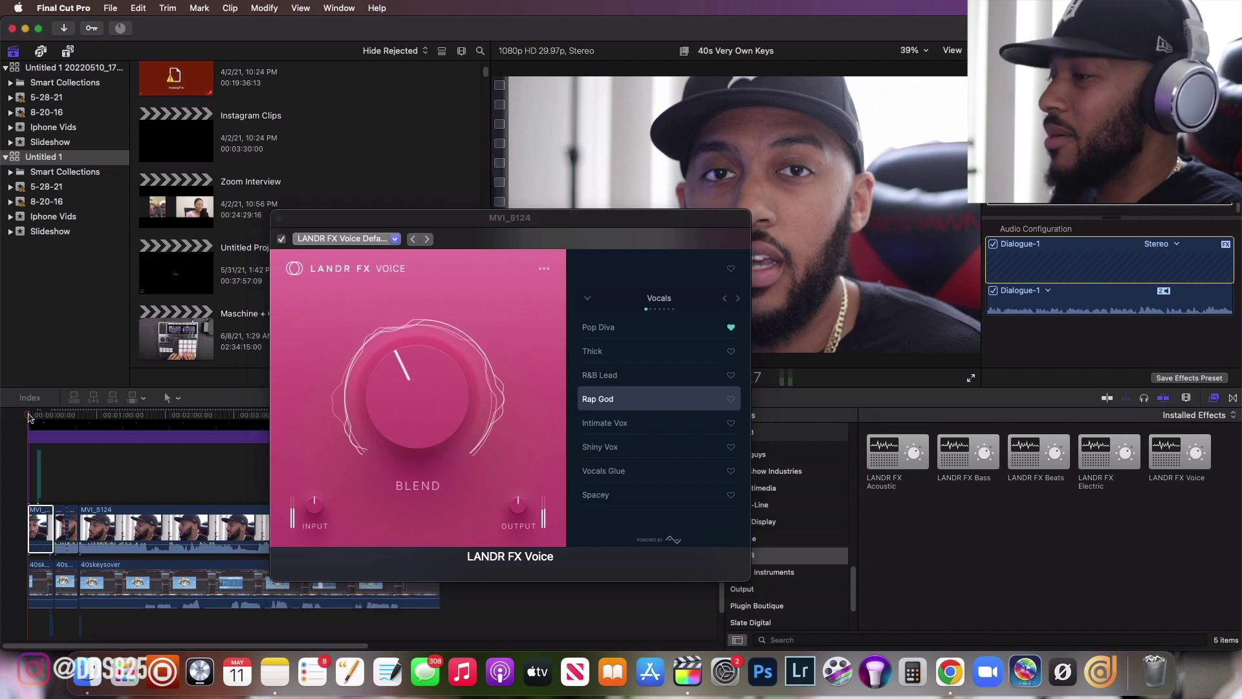
key("space")
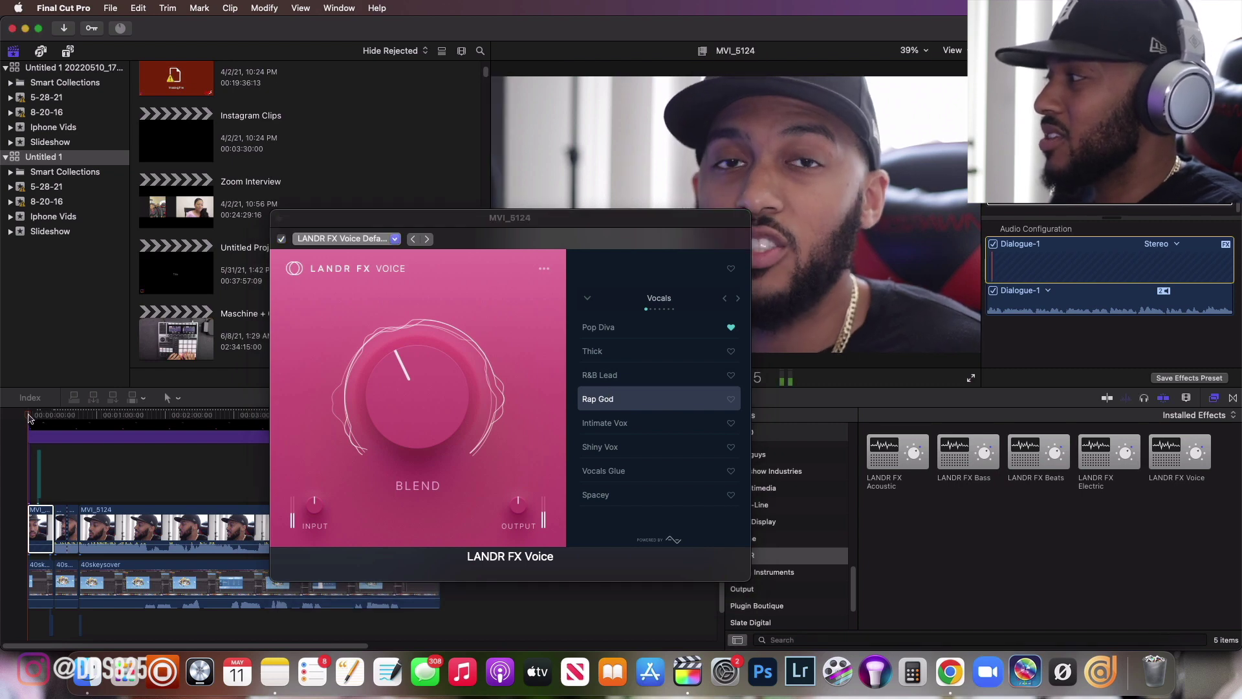
mouse_move(453, 417)
left_click_drag(453, 417, 439, 266)
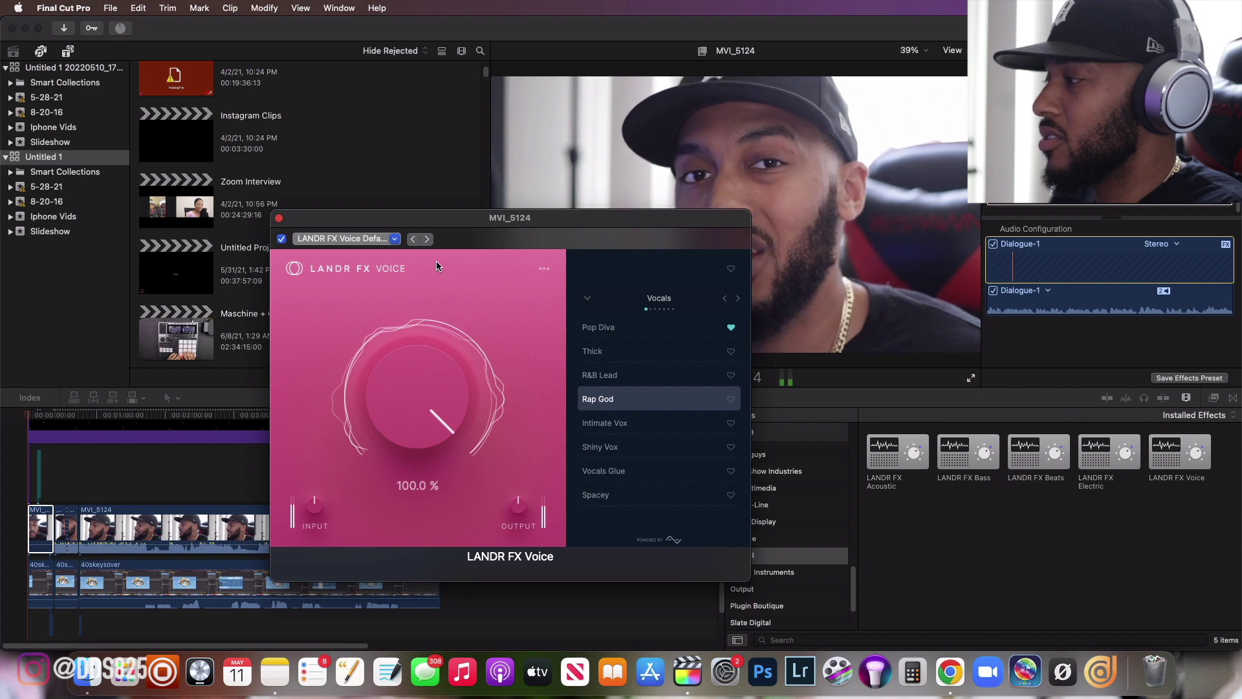
key("space")
Choose the Vocals Glue preset, rewind to the project start, and bring up Chrome's LANDR pricing page.
left_click(608, 471)
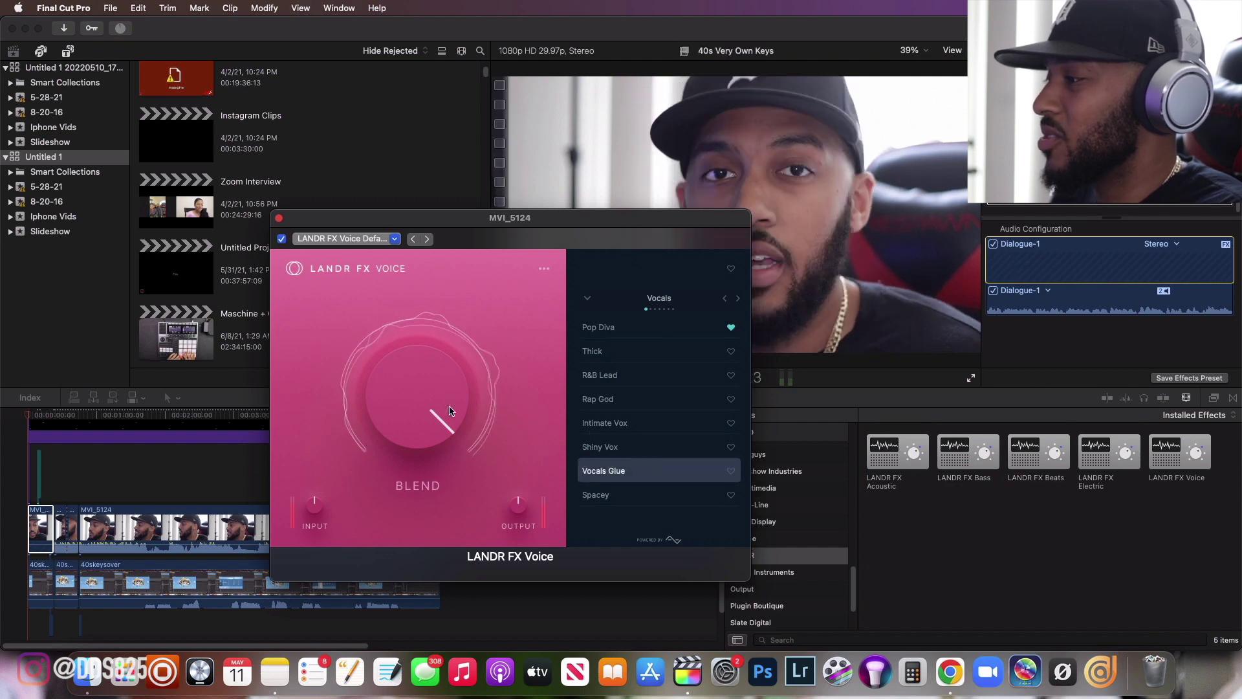
mouse_move(445, 407)
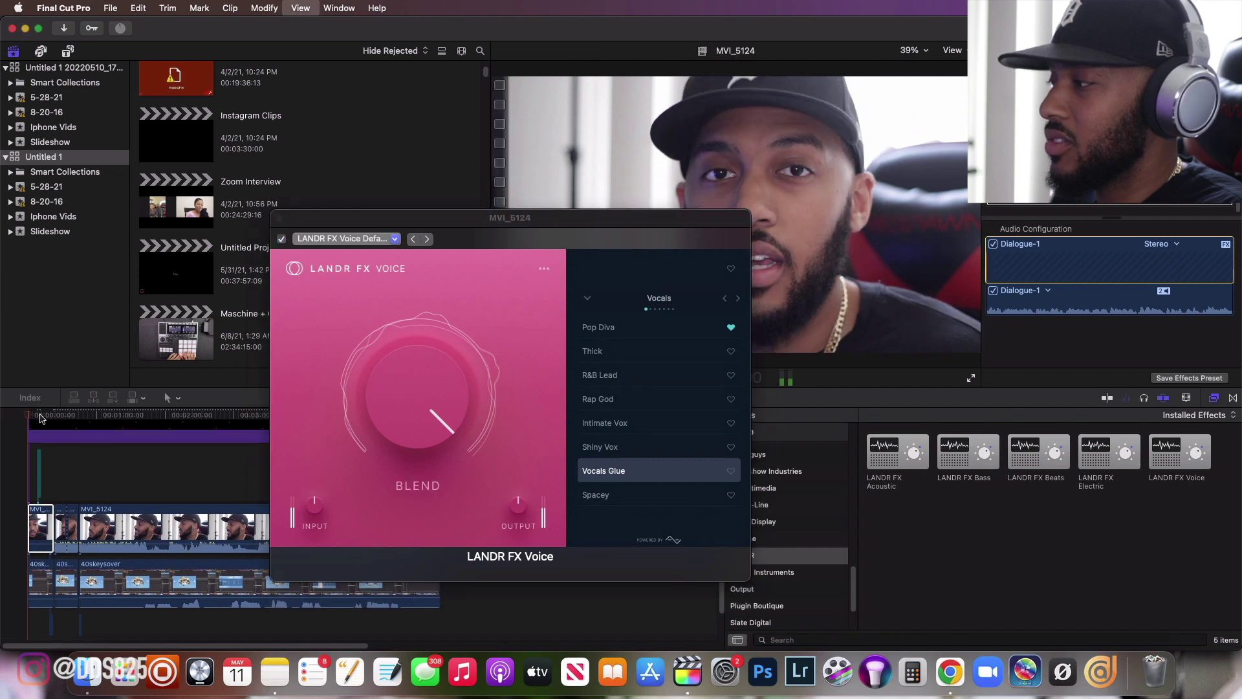
left_click(40, 419)
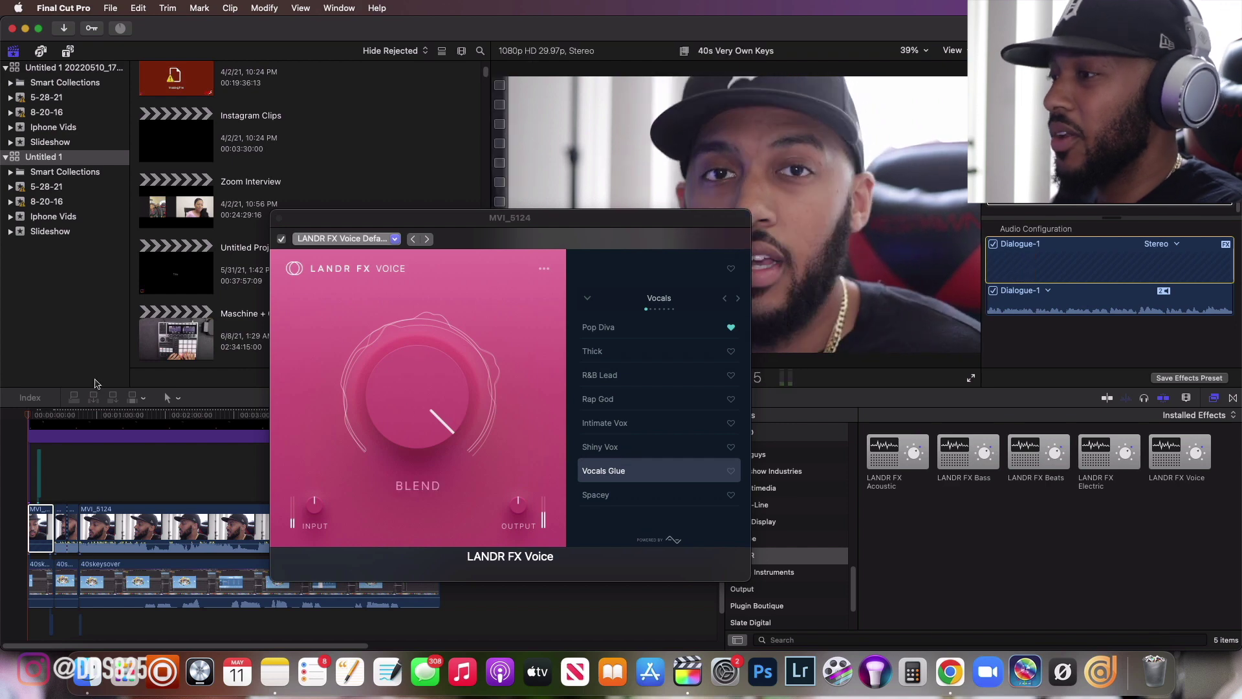
left_click(17, 414)
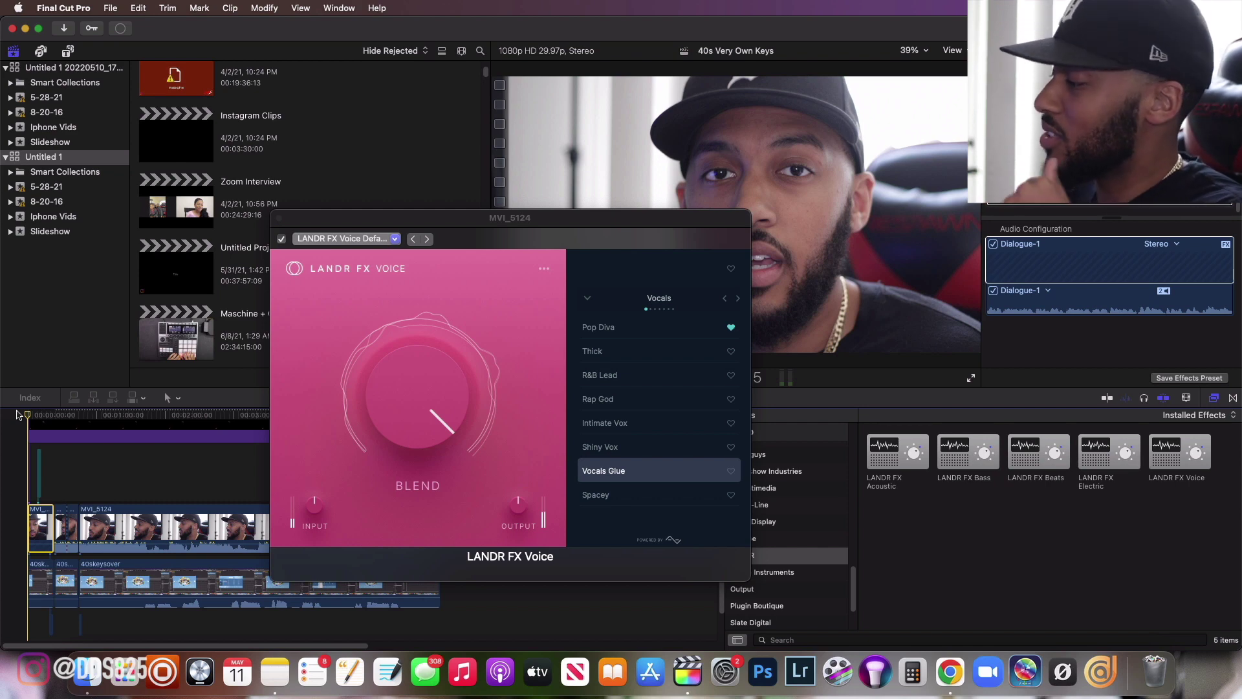
left_click(962, 666)
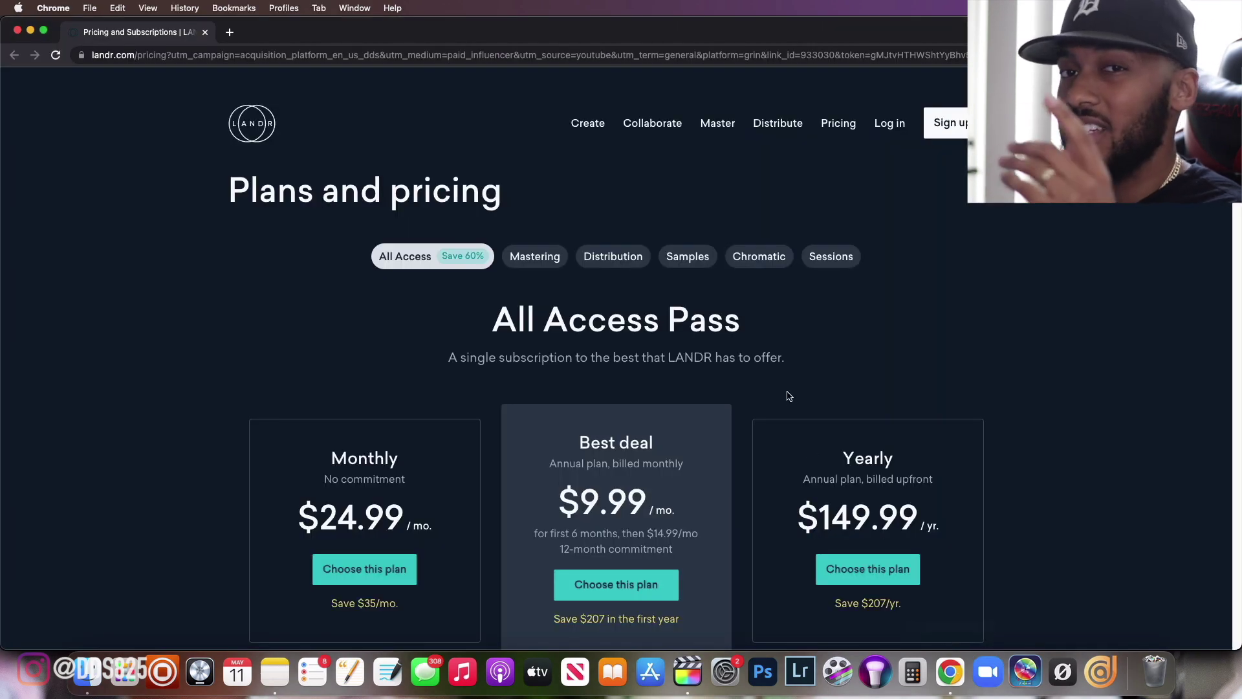
Scroll down to the All Access Pass plans, including the $149.99 yearly option.
scroll(841, 418, "down", 5)
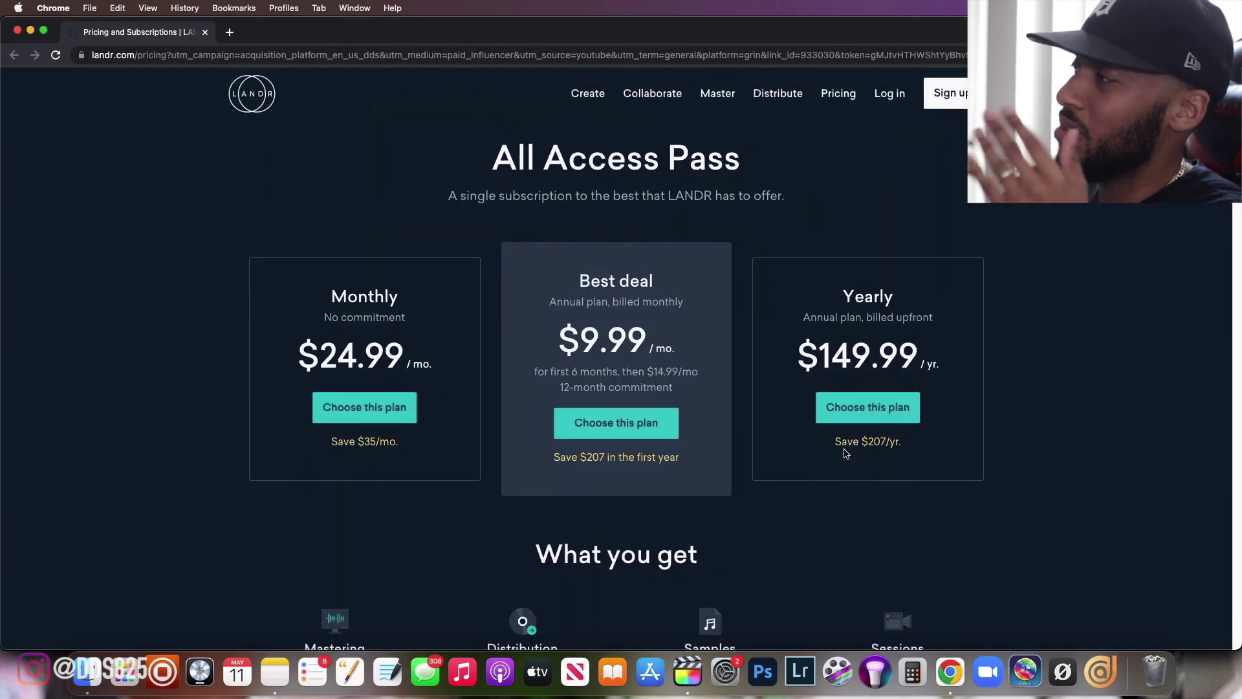